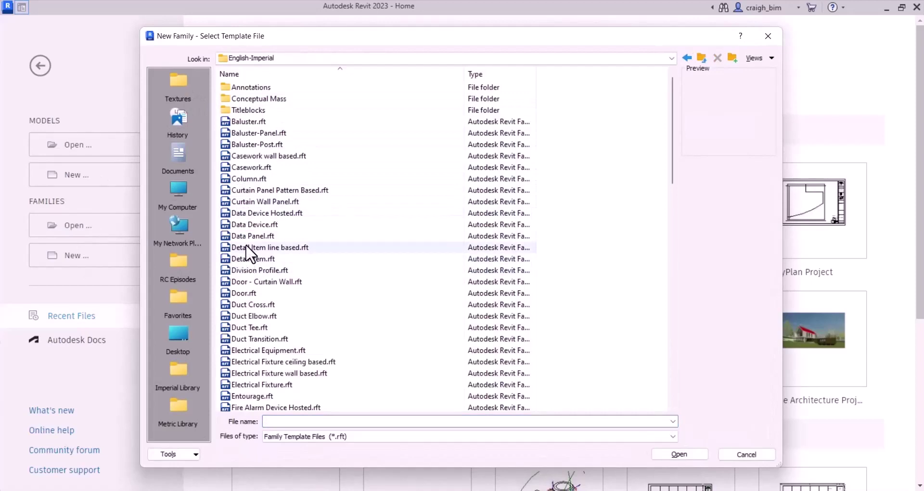
# Create a family from the Detail Item.rft template and import KCDD215 Sheet 01 of 12.dwg with colors set to Black and White.
pyautogui.doubleClick(244, 258)
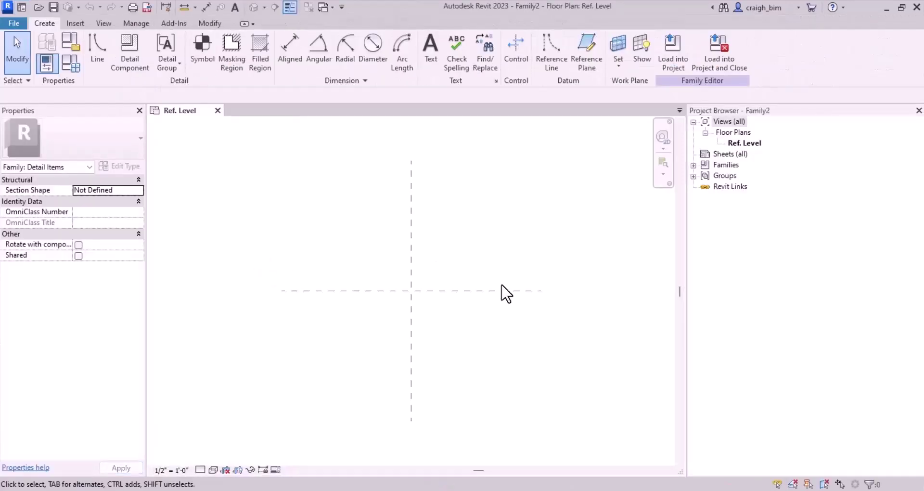
pyautogui.click(76, 23)
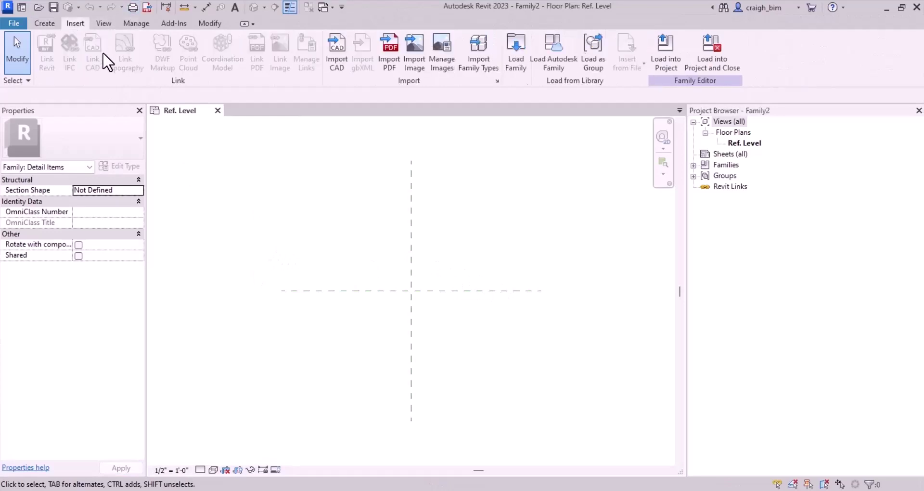
pyautogui.click(337, 52)
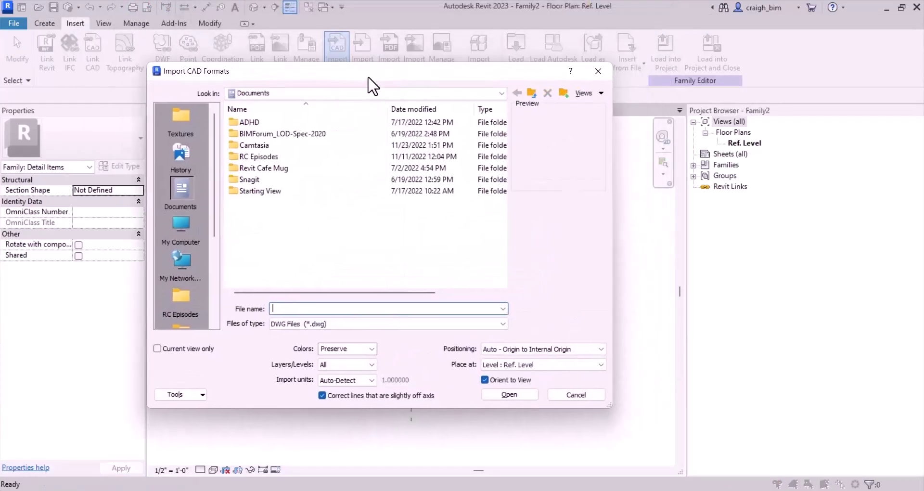
pyautogui.scroll(-3, 179, 260)
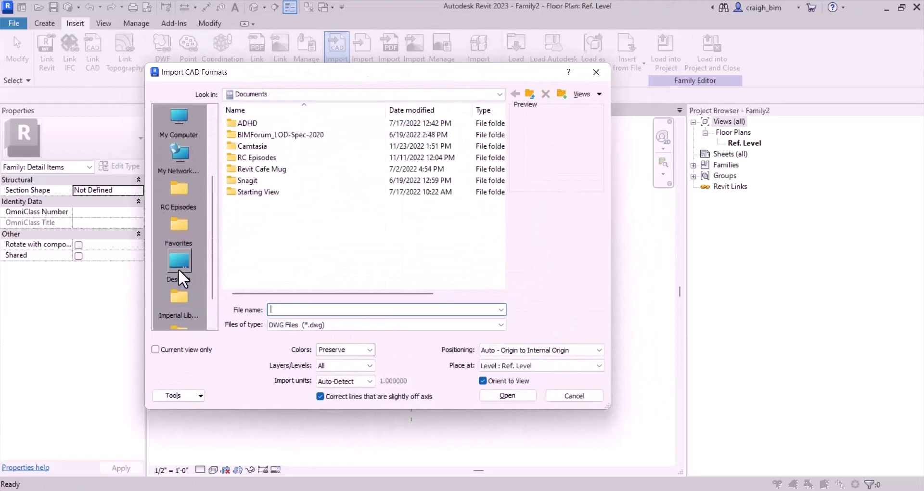
pyautogui.click(179, 268)
pyautogui.doubleClick(253, 180)
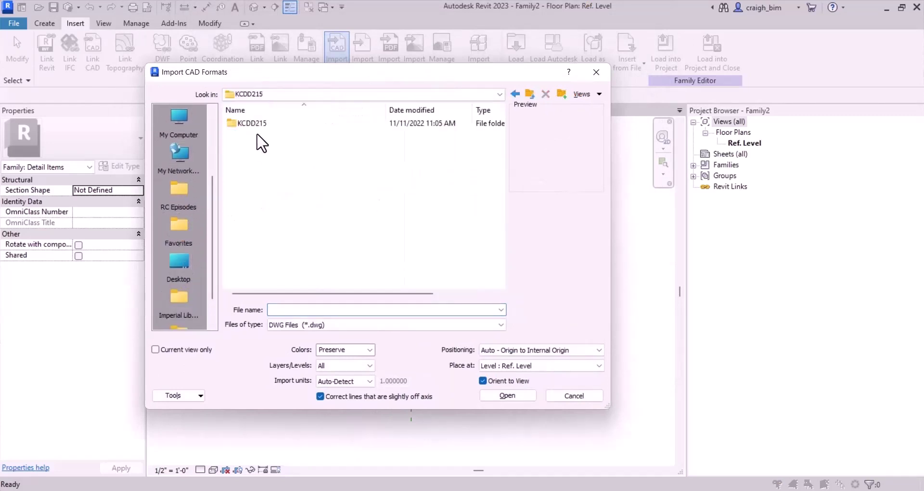
pyautogui.click(370, 350)
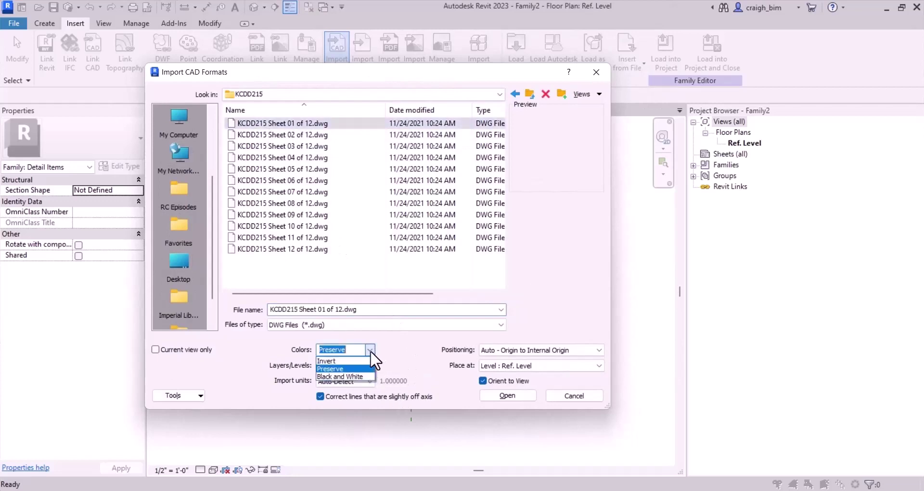
pyautogui.click(360, 376)
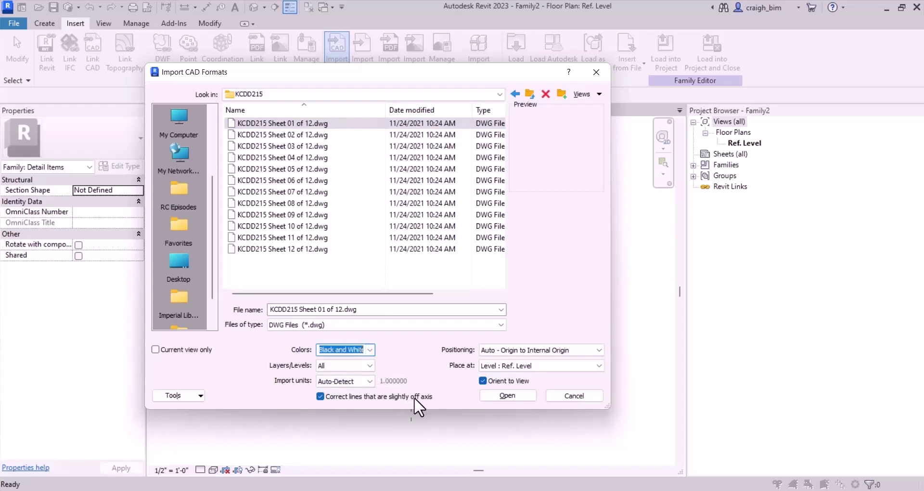
pyautogui.click(515, 399)
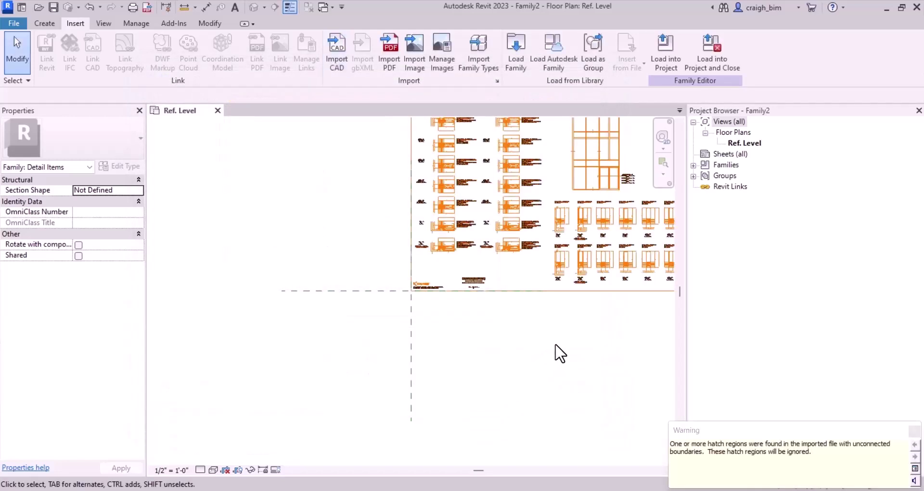
# Start a filled region and duplicate the Solid Fill - Black type as Solid Fill - Grey.
pyautogui.scroll(10, 539, 365)
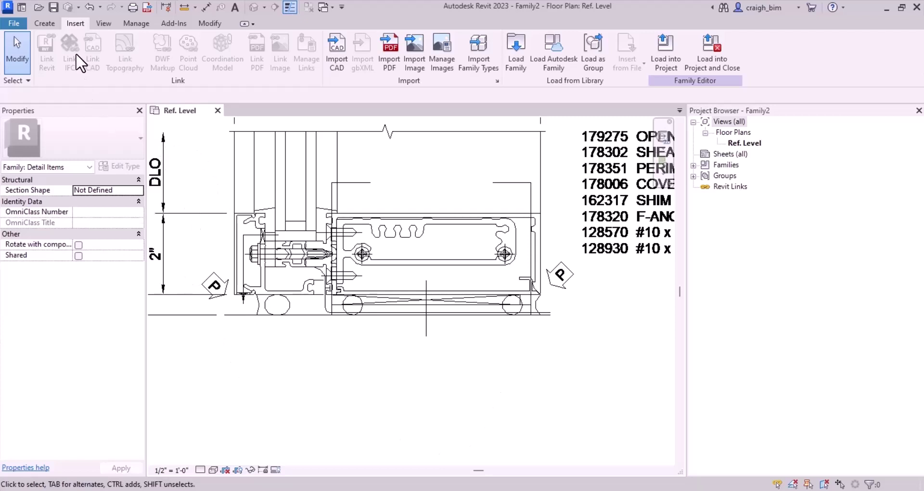
pyautogui.click(52, 24)
pyautogui.click(263, 41)
pyautogui.click(120, 166)
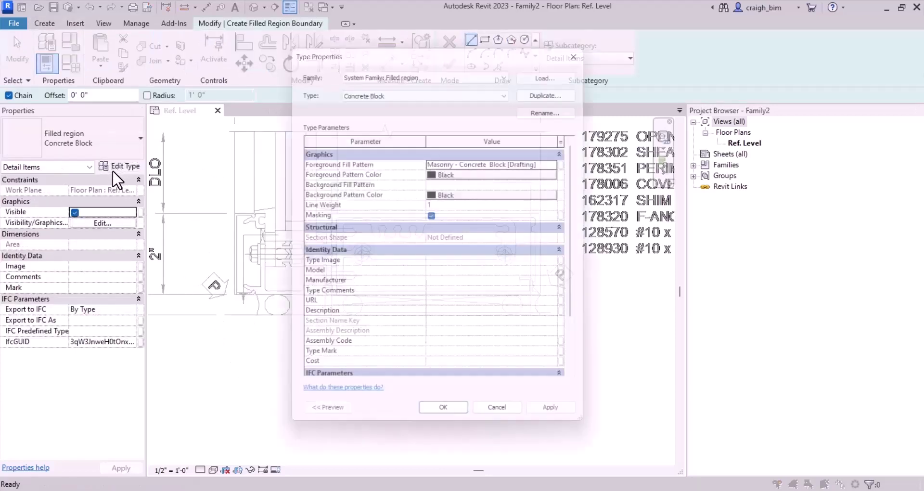
pyautogui.click(418, 90)
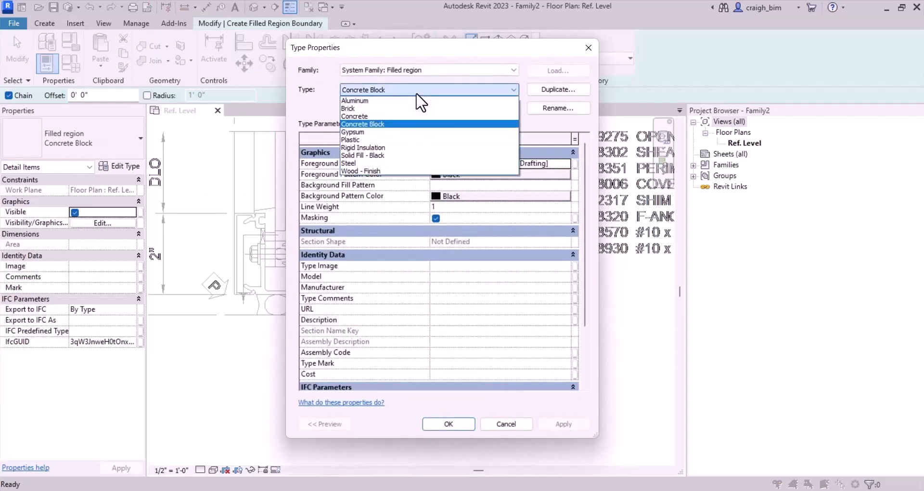
pyautogui.click(417, 95)
pyautogui.click(464, 90)
pyautogui.click(427, 158)
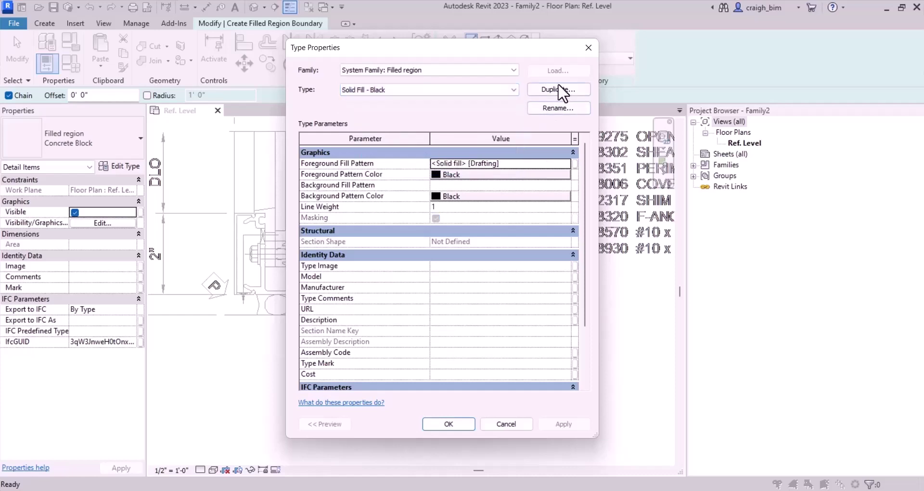
pyautogui.click(559, 93)
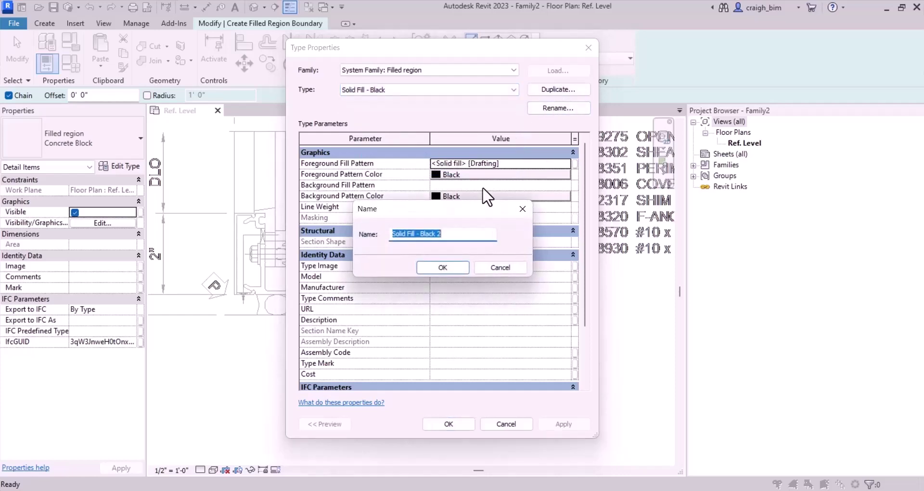
pyautogui.doubleClick(430, 235)
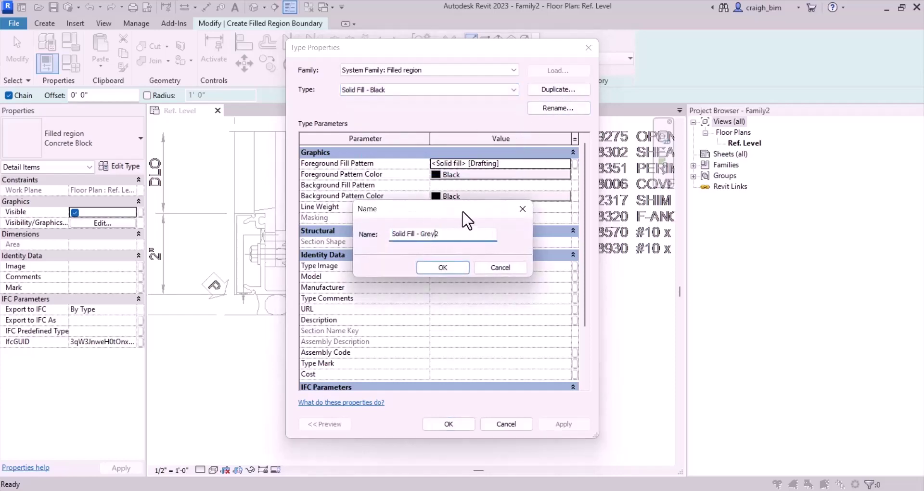
pyautogui.write('Grey')
pyautogui.press('Return')
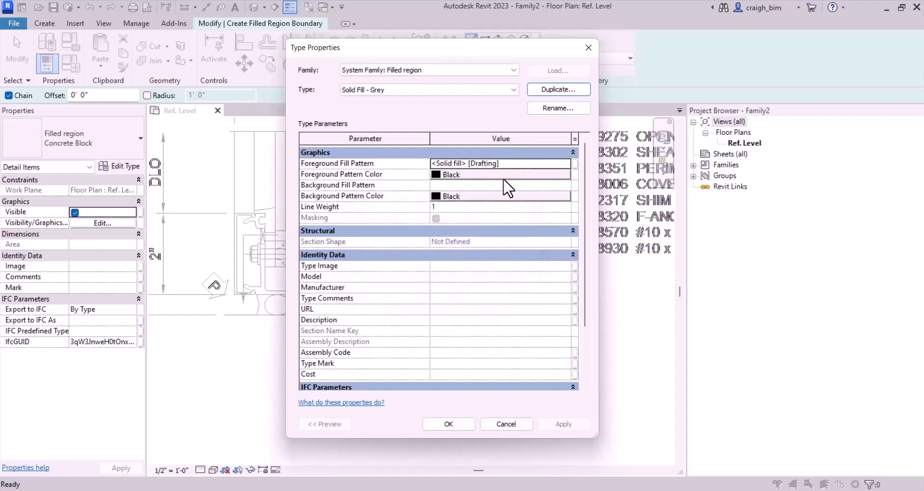
# Set the foreground and background pattern colors of the Solid Fill - Grey type to RGB 192-192-192.
pyautogui.click(515, 173)
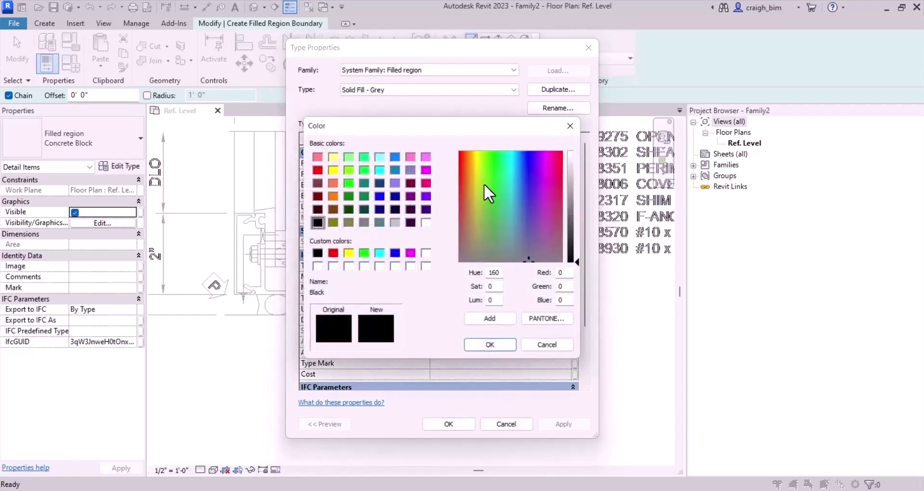
pyautogui.click(395, 223)
pyautogui.click(491, 346)
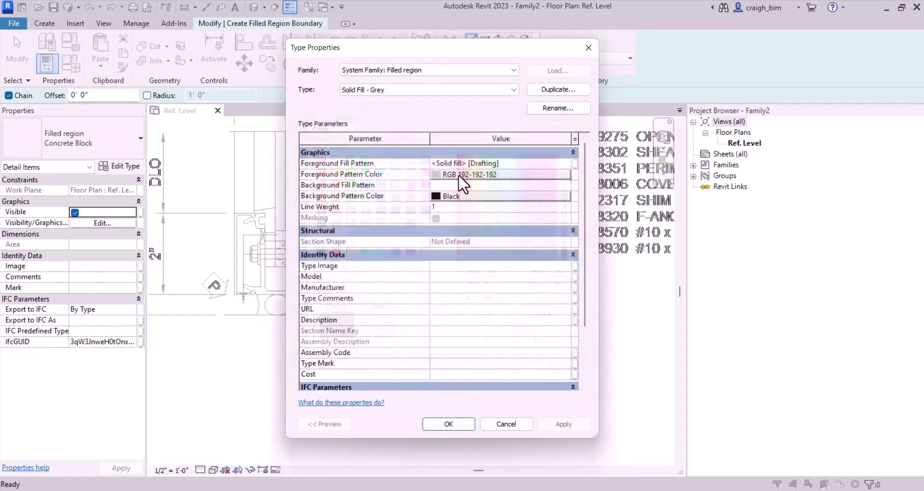
pyautogui.click(482, 196)
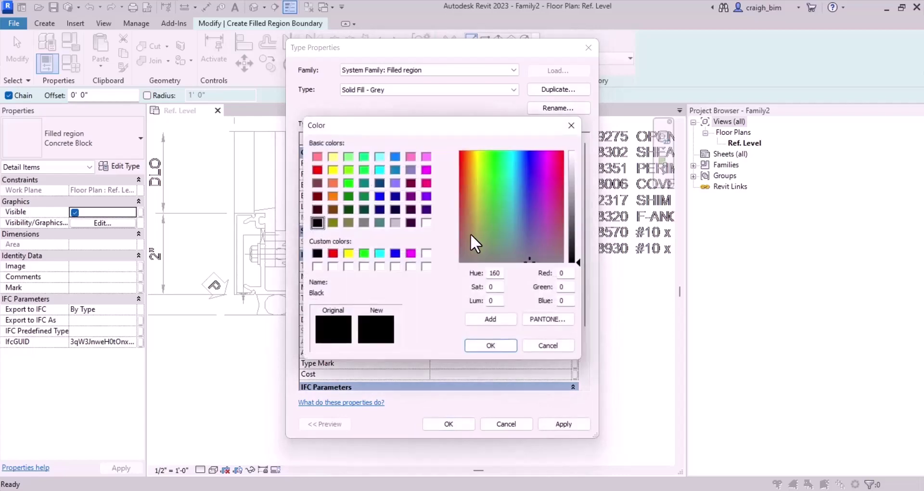
pyautogui.click(395, 223)
pyautogui.click(499, 345)
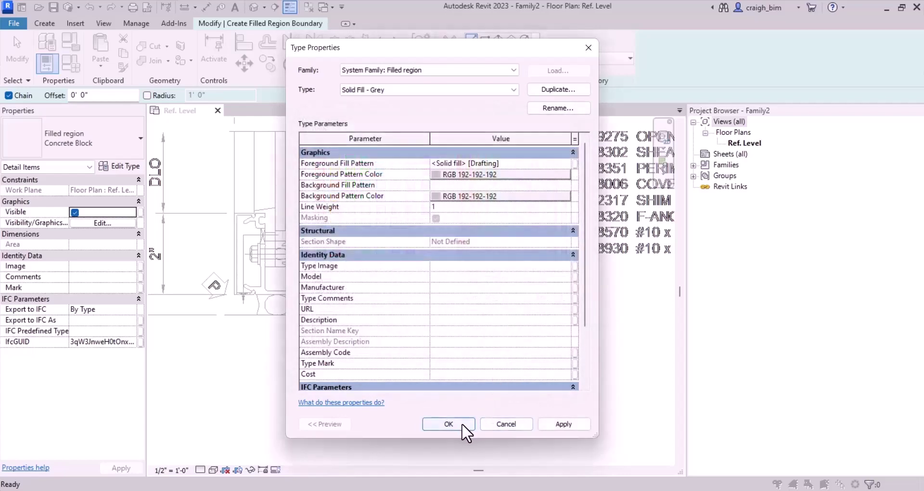
pyautogui.click(448, 424)
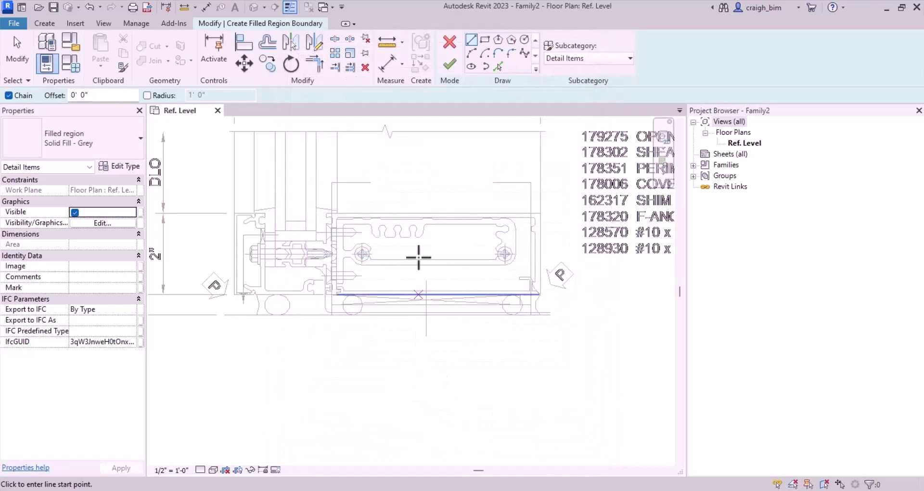
# Switch the filled region to Solid Fill - Black and pick the outer and inner edges of the exterior cover profile as boundary lines.
pyautogui.click(79, 152)
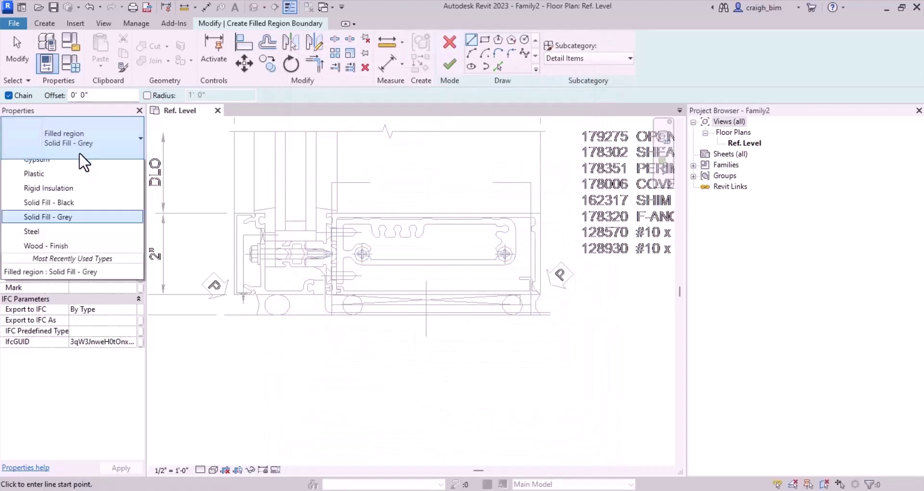
pyautogui.click(59, 296)
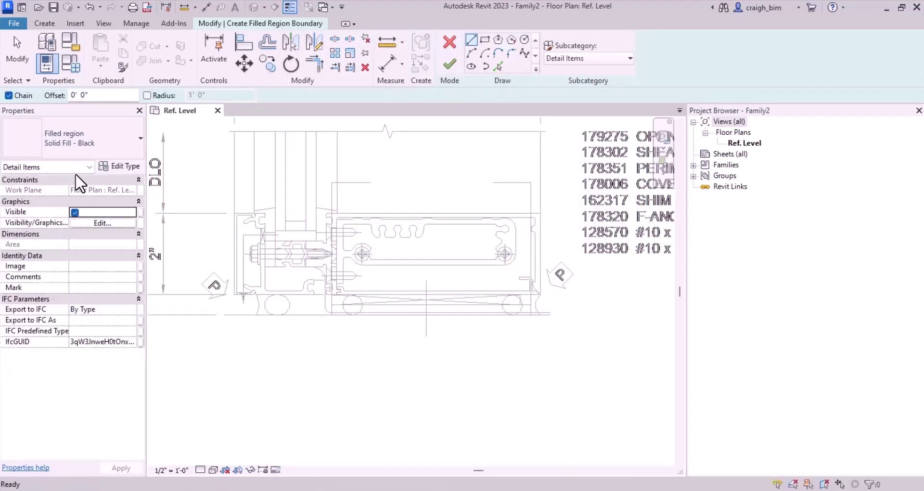
pyautogui.click(497, 67)
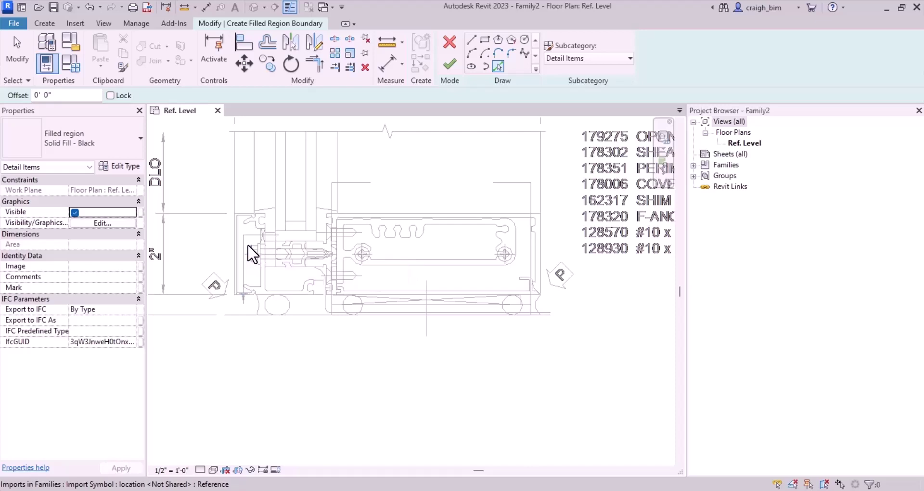
pyautogui.scroll(3, 238, 231)
pyautogui.scroll(4, 241, 221)
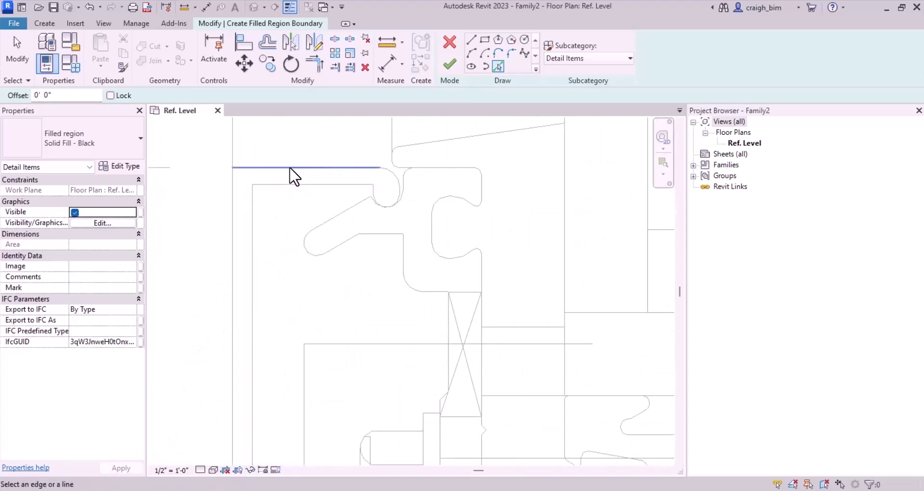
pyautogui.press('Tab')
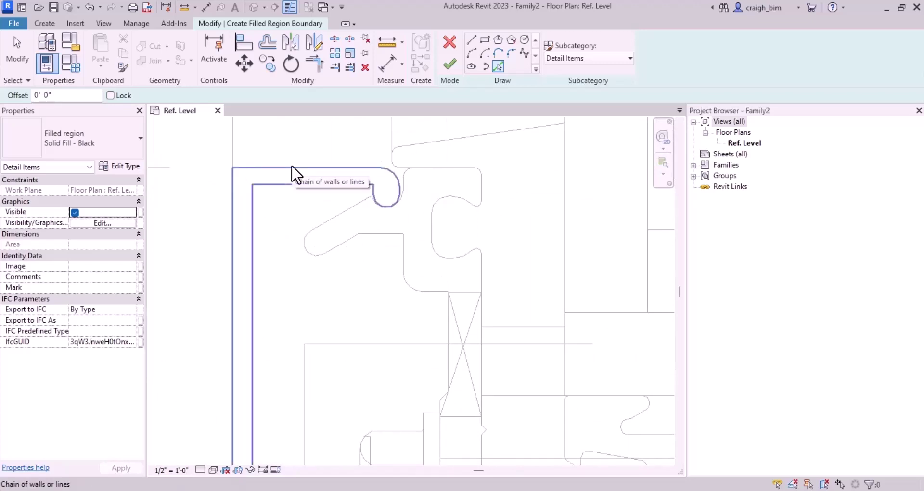
pyautogui.click(292, 167)
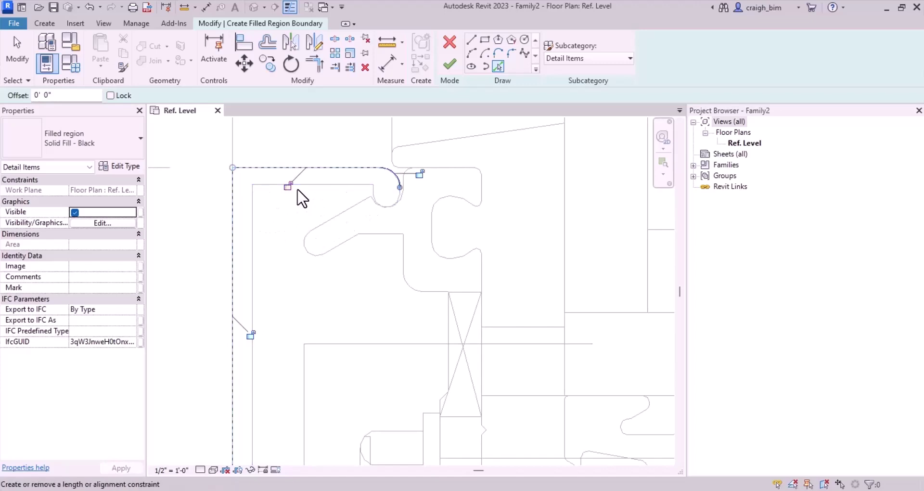
pyautogui.press('Tab')
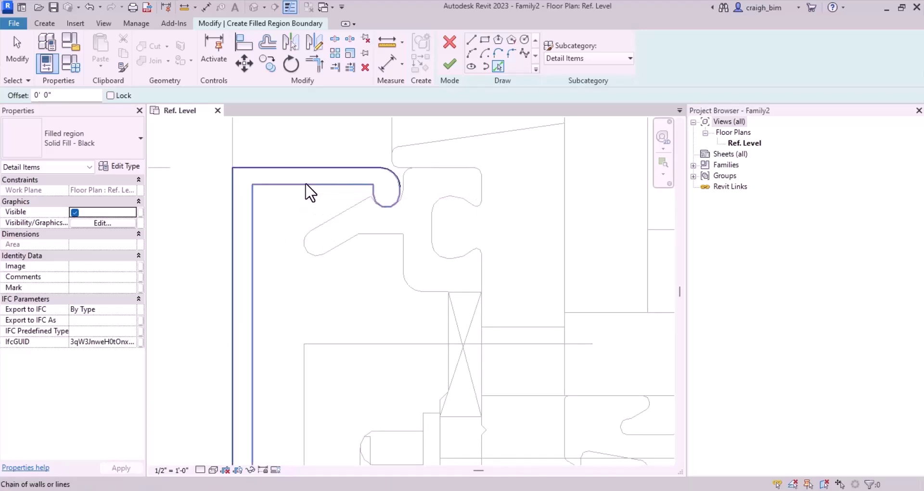
pyautogui.click(308, 186)
# Draw a 1/32" vertical boundary line downward from the end of the cover profile's inner horizontal edge.
pyautogui.scroll(2, 402, 198)
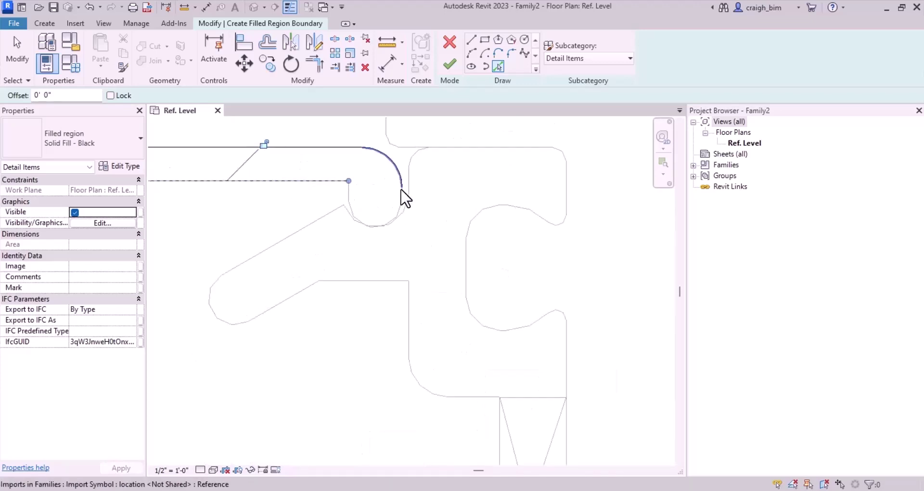
pyautogui.scroll(2, 402, 190)
pyautogui.click(472, 41)
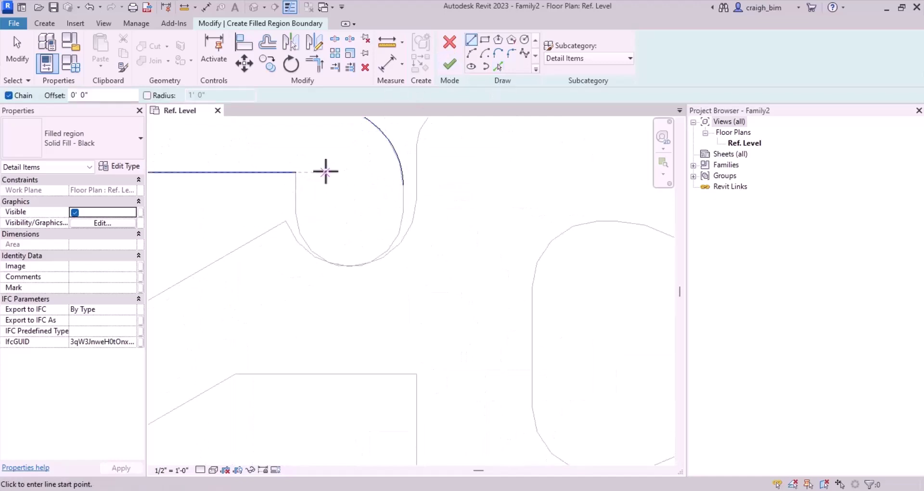
pyautogui.click(296, 172)
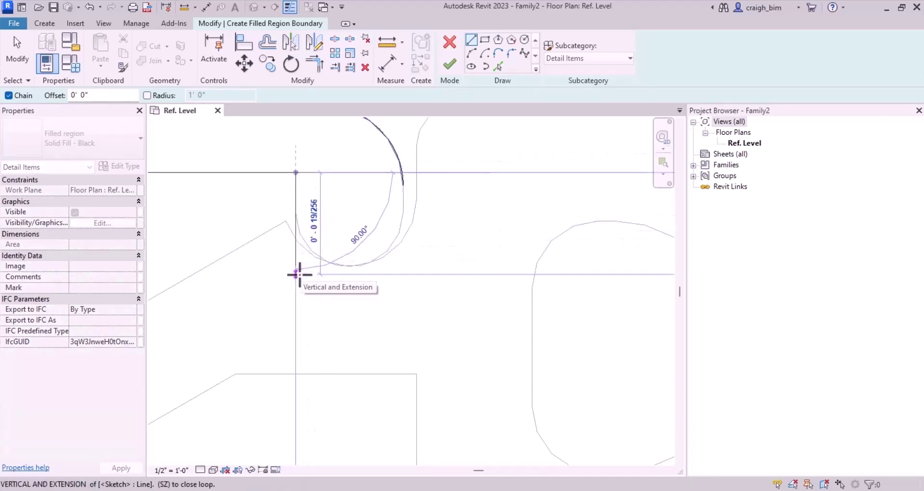
pyautogui.write('1/32"')
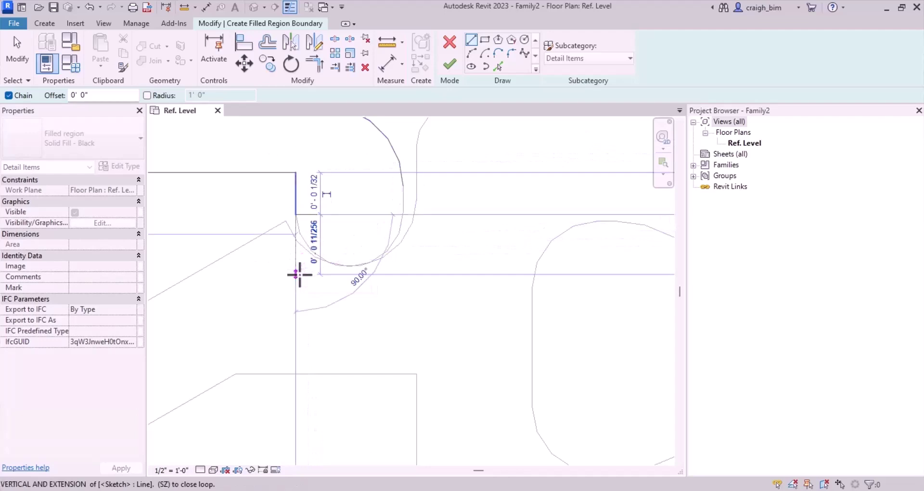
pyautogui.press('Return')
# Close the cover profile's hooked end with an arc from the short vertical line to the outer curve, following the imported outline.
pyautogui.click(485, 53)
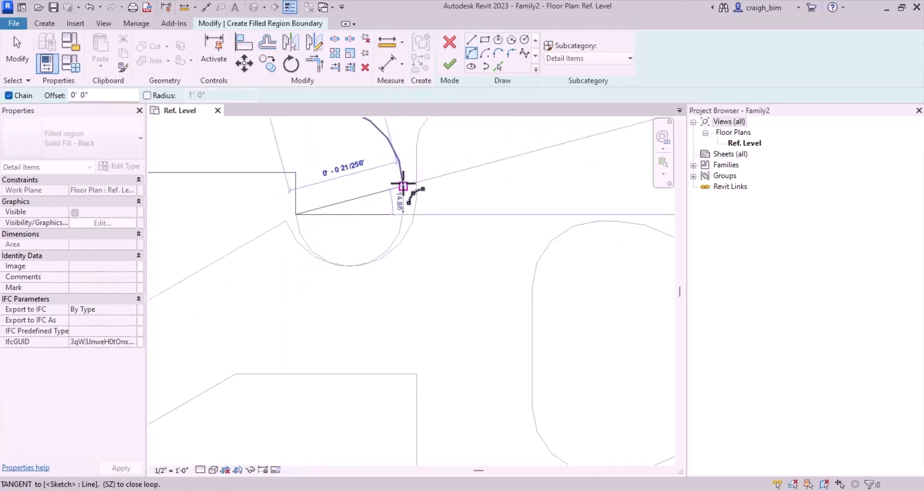
pyautogui.click(366, 260)
pyautogui.press('Escape')
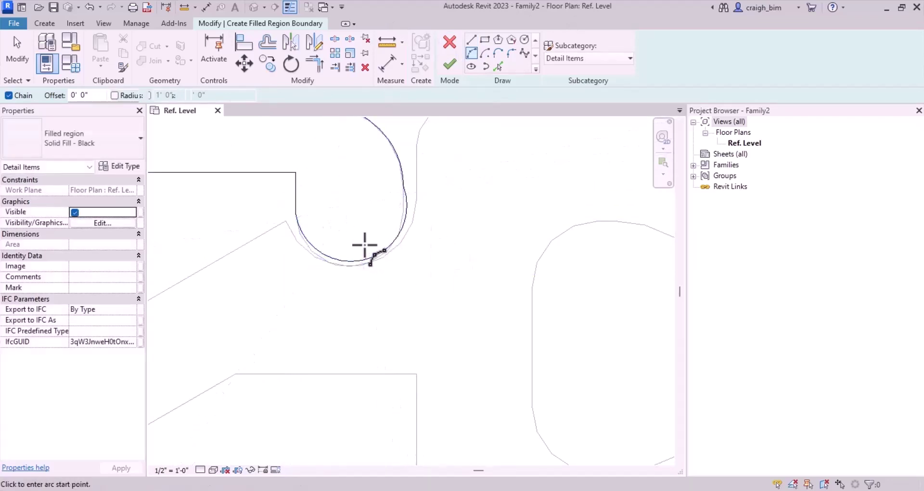
pyautogui.press('Escape')
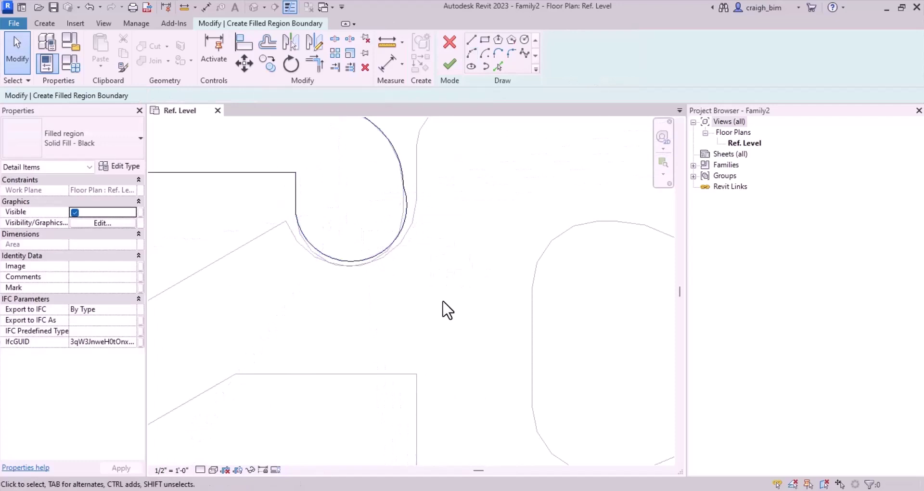
pyautogui.click(402, 237)
pyautogui.scroll(5, 366, 231)
pyautogui.moveTo(382, 295)
pyautogui.mouseDown()
pyautogui.moveTo(371, 270)
pyautogui.moveTo(368, 286)
pyautogui.moveTo(359, 275)
pyautogui.mouseUp()
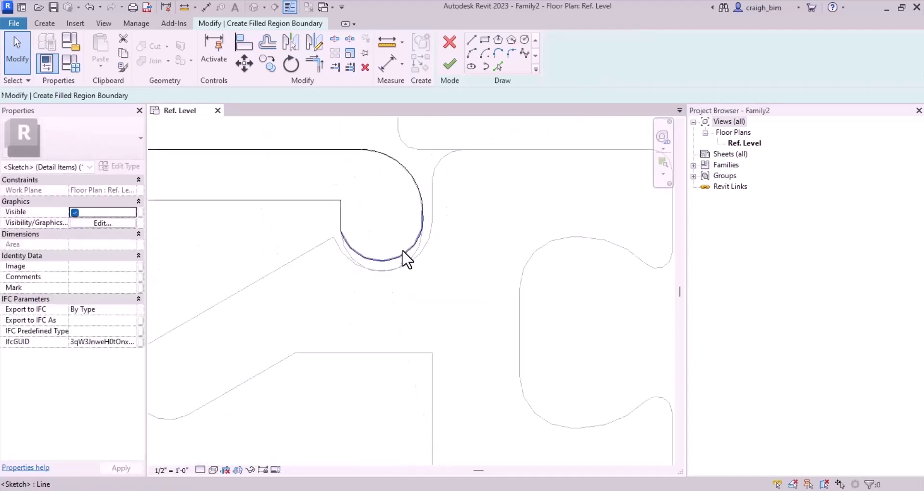
pyautogui.scroll(-4, 404, 257)
pyautogui.moveTo(399, 311)
pyautogui.mouseDown(button='middle')
pyautogui.moveTo(375, 111)
pyautogui.moveTo(352, 204)
pyautogui.mouseUp(button='middle')
pyautogui.scroll(-3, 341, 206)
pyautogui.click(344, 391)
pyautogui.click(337, 415)
pyautogui.hotkey('ctrl', 'z')
# Mirror a copy of the hooked end's boundary lines to the cover's lower end about a horizontal axis along the bolt centerline.
pyautogui.moveTo(330, 197); pyautogui.dragTo(366, 132)
pyautogui.click(288, 41)
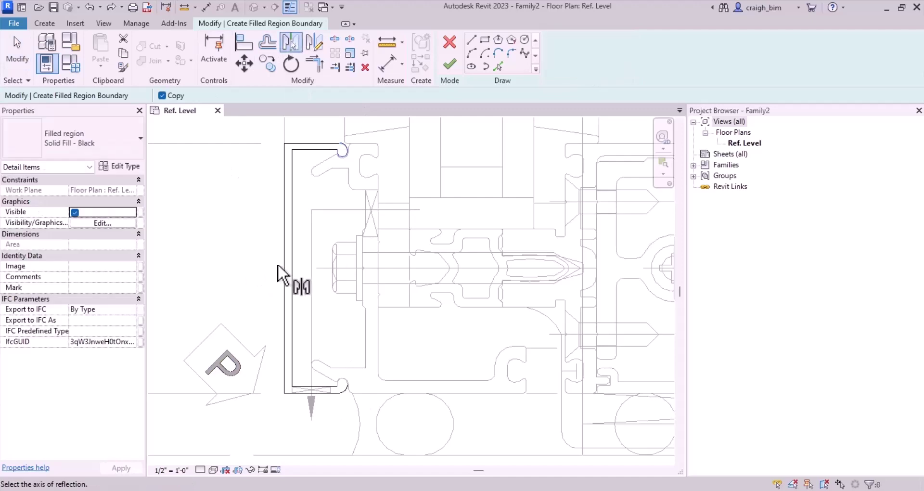
pyautogui.click(314, 43)
pyautogui.click(284, 267)
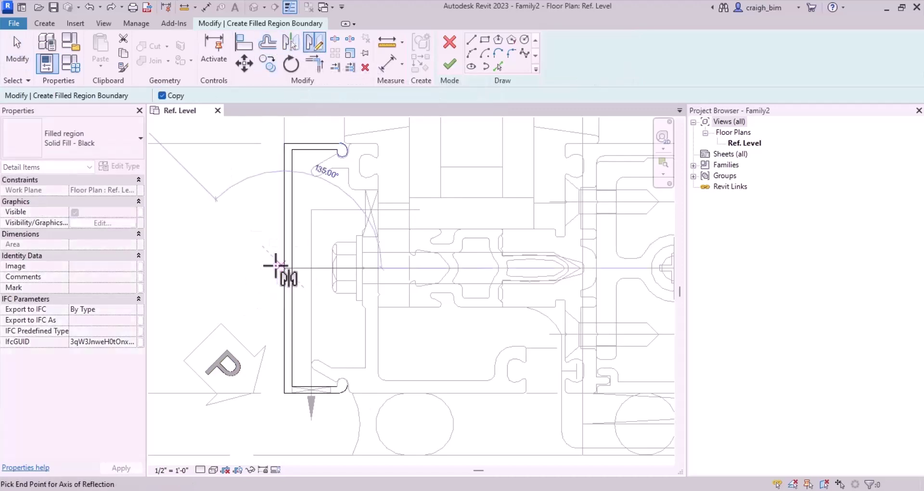
pyautogui.click(258, 266)
pyautogui.scroll(3, 366, 415)
pyautogui.scroll(-1, 366, 415)
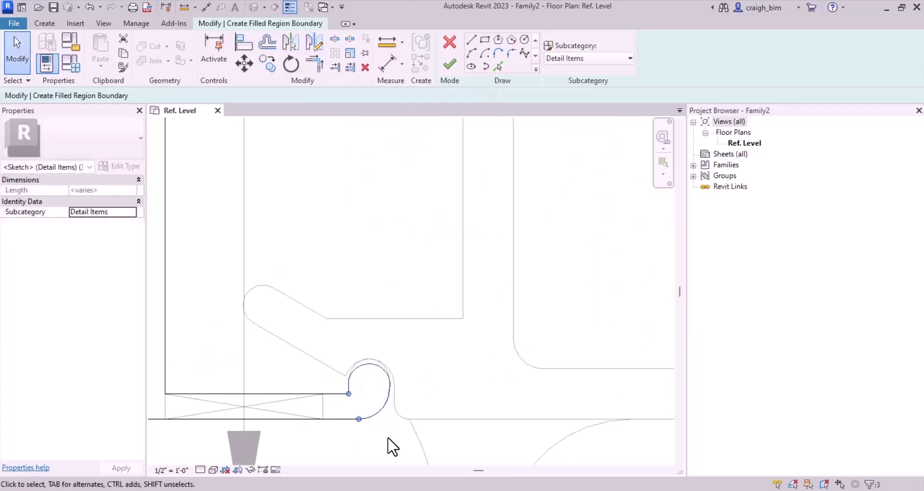
pyautogui.click(391, 447)
pyautogui.scroll(-3, 383, 420)
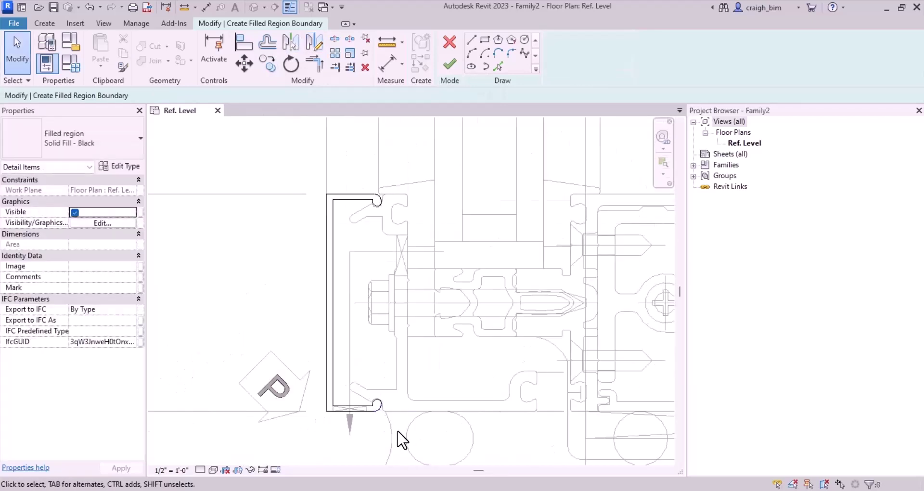
# Pick the hook-side edge of the crossed opening in the cover's lower leg as a boundary line and split the outer line at its other end.
pyautogui.scroll(4, 374, 438)
pyautogui.click(498, 67)
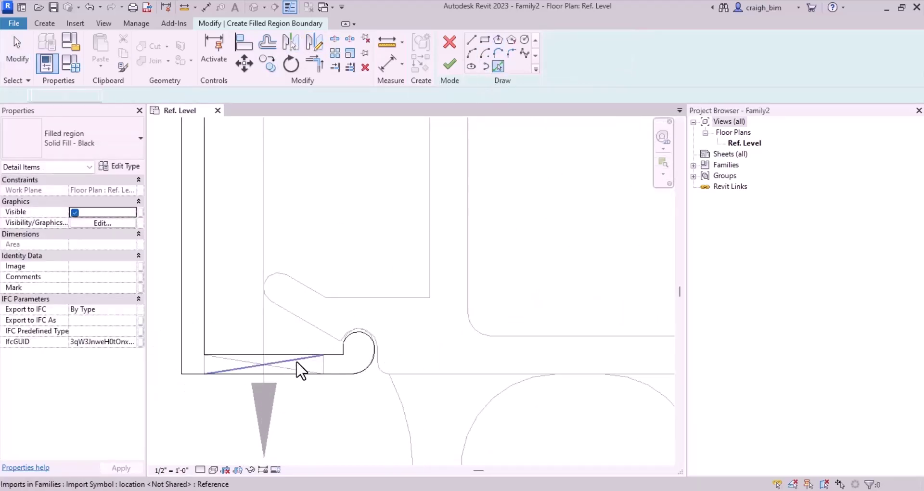
pyautogui.click(324, 364)
pyautogui.scroll(2, 205, 377)
pyautogui.press('t')
pyautogui.press('r')
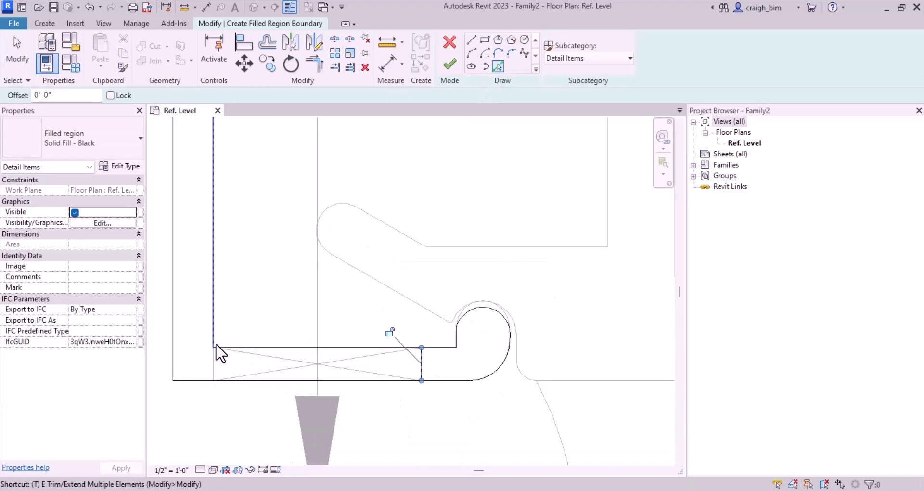
pyautogui.press('s')
pyautogui.press('l')
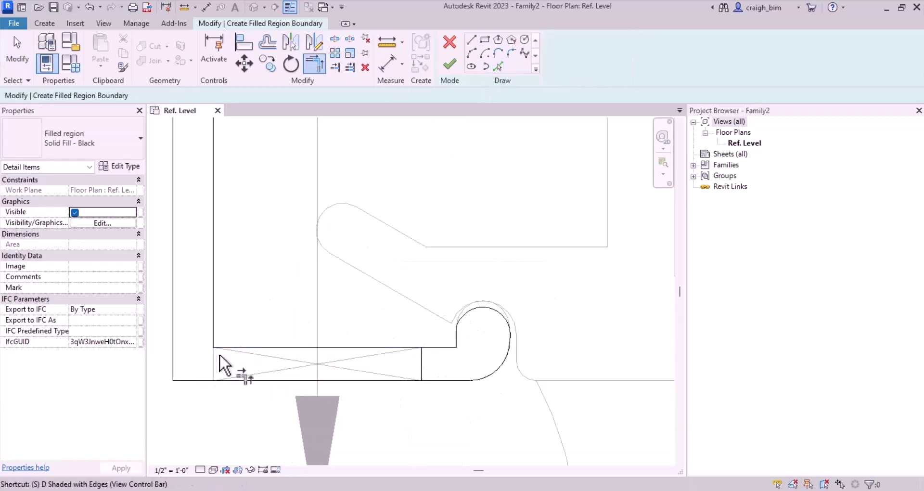
pyautogui.click(214, 381)
# Trim the cover's boundary lines to corners at both ends of the crossed opening, removing the lines across the gap.
pyautogui.press('t')
pyautogui.press('r')
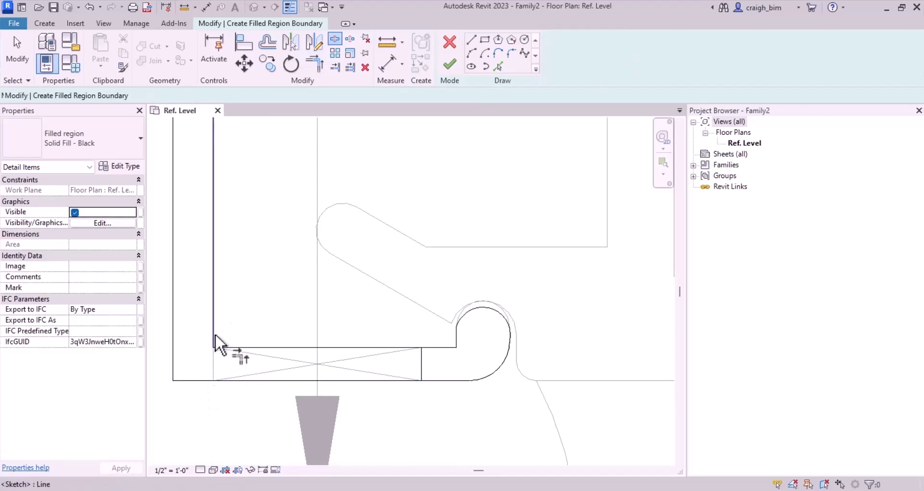
pyautogui.click(214, 335)
pyautogui.click(206, 381)
pyautogui.click(422, 370)
pyautogui.click(427, 380)
pyautogui.click(432, 348)
pyautogui.click(422, 367)
pyautogui.press('Escape')
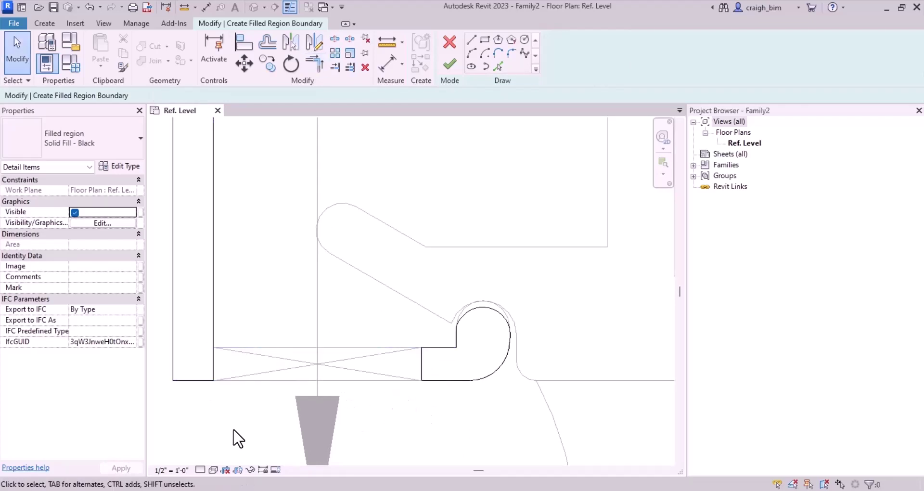
pyautogui.scroll(-5, 266, 369)
pyautogui.scroll(-2, 290, 404)
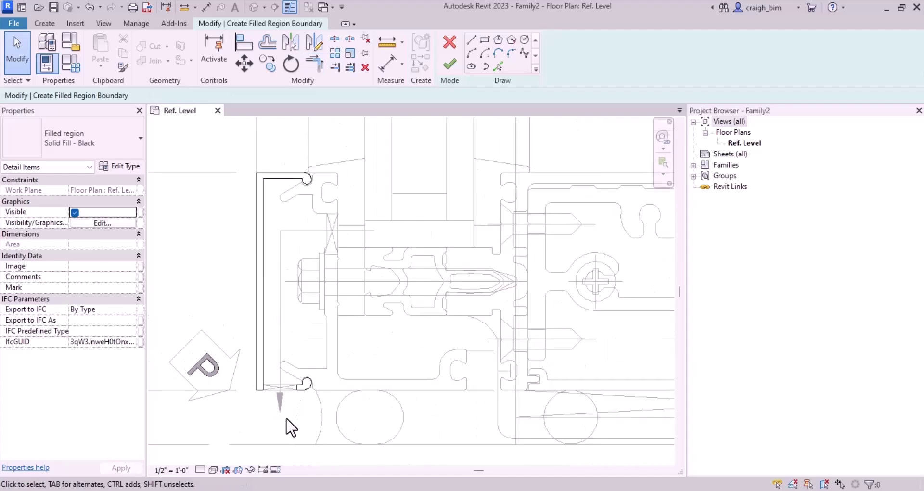
# Check the mirrored hook's outer arc for intersecting lines and finish the exterior cover's Solid Fill - Black region.
pyautogui.click(448, 66)
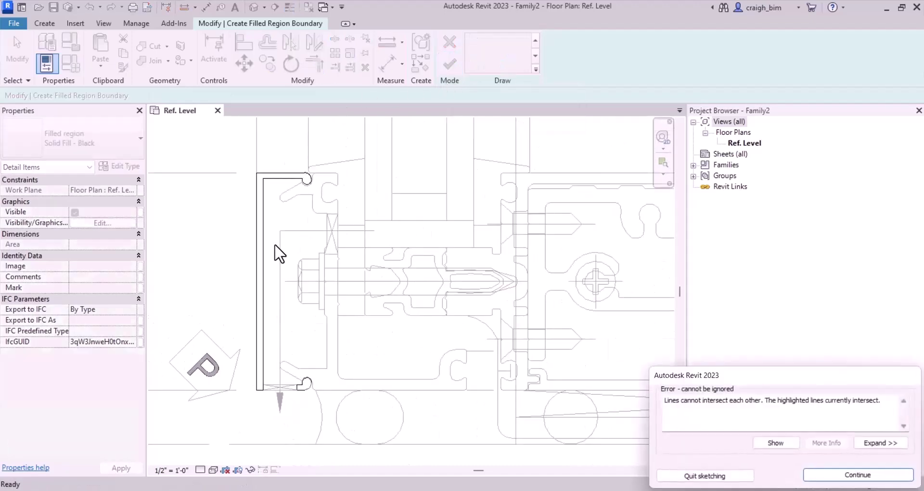
pyautogui.scroll(2, 295, 400)
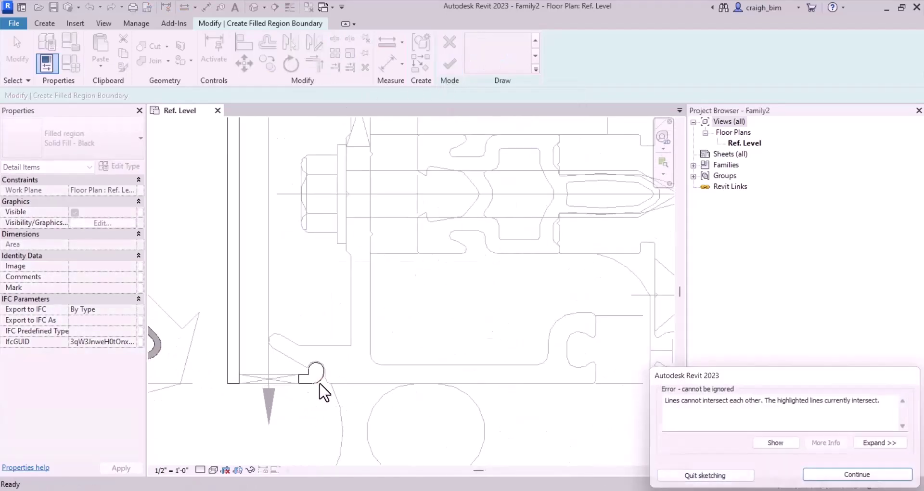
pyautogui.press('Escape')
pyautogui.scroll(6, 318, 384)
pyautogui.click(356, 351)
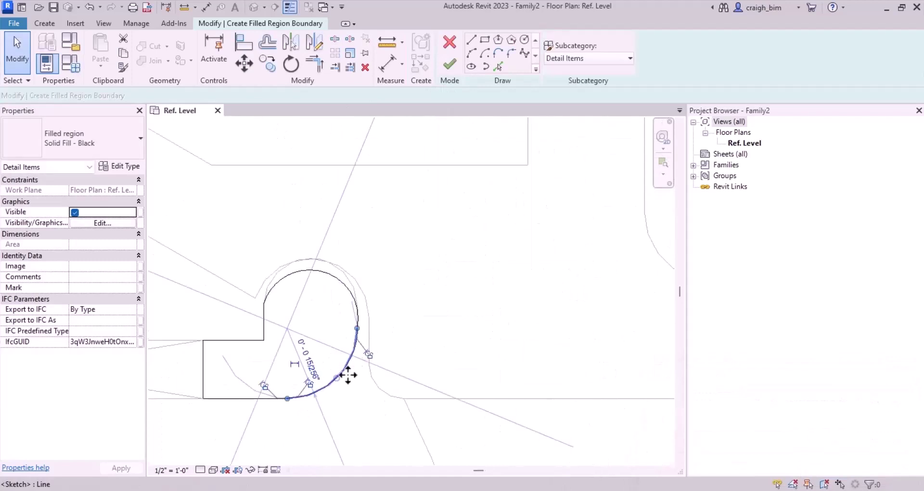
pyautogui.press('Escape')
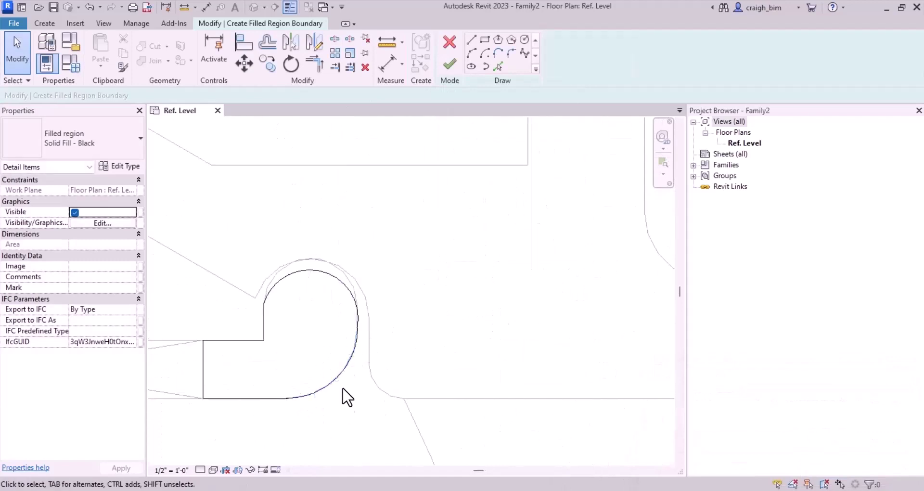
pyautogui.click(451, 70)
pyautogui.click(361, 371)
pyautogui.scroll(-6, 368, 376)
pyautogui.scroll(1, 332, 400)
pyautogui.scroll(-2, 337, 390)
pyautogui.moveTo(409, 354); pyautogui.dragTo(363, 367, button='middle')
pyautogui.scroll(-1, 363, 367)
pyautogui.scroll(1, 350, 355)
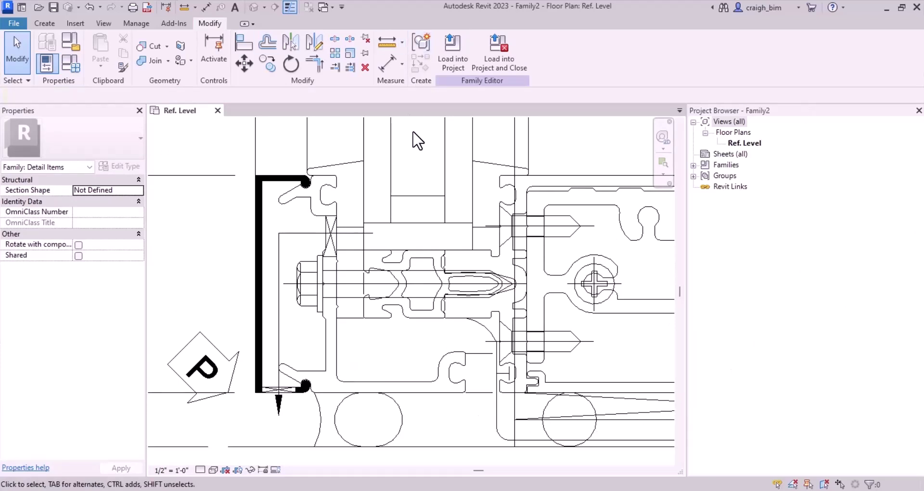
# Reopen the cover region's boundary for editing and pick the connected outline of the adjacent clip profile as boundary lines.
pyautogui.scroll(-2, 258, 182)
pyautogui.moveTo(570, 245); pyautogui.dragTo(548, 253, button='middle')
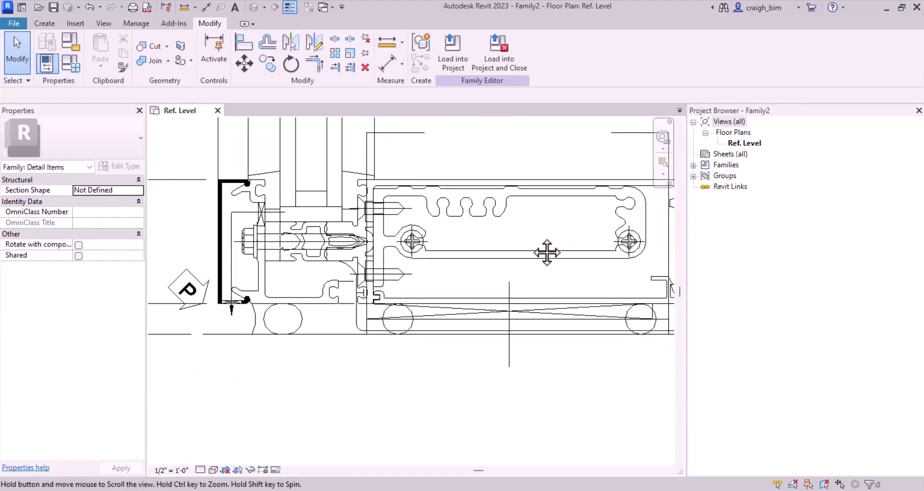
pyautogui.scroll(3, 241, 207)
pyautogui.scroll(2, 222, 197)
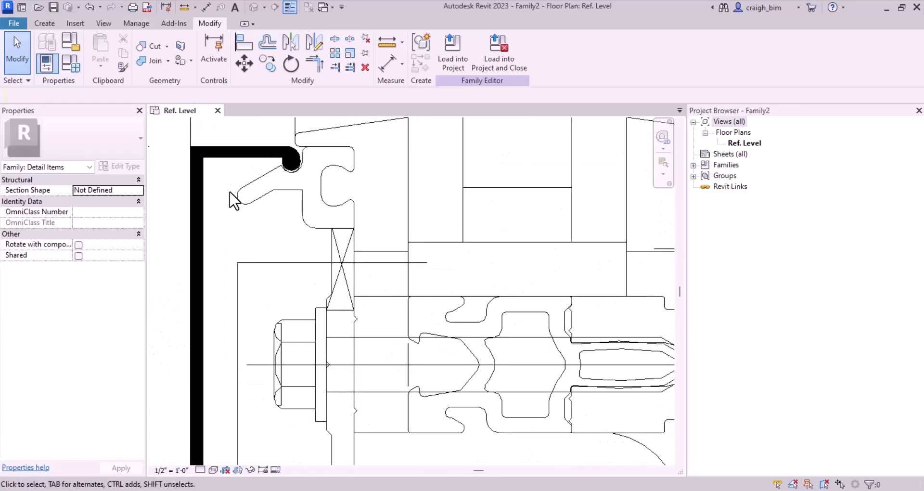
pyautogui.scroll(1, 264, 166)
pyautogui.scroll(-1, 168, 220)
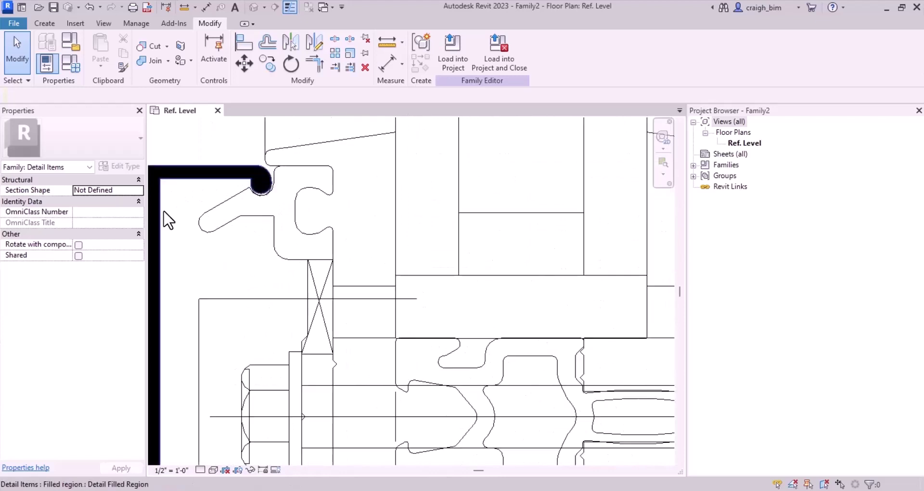
pyautogui.scroll(2, 196, 193)
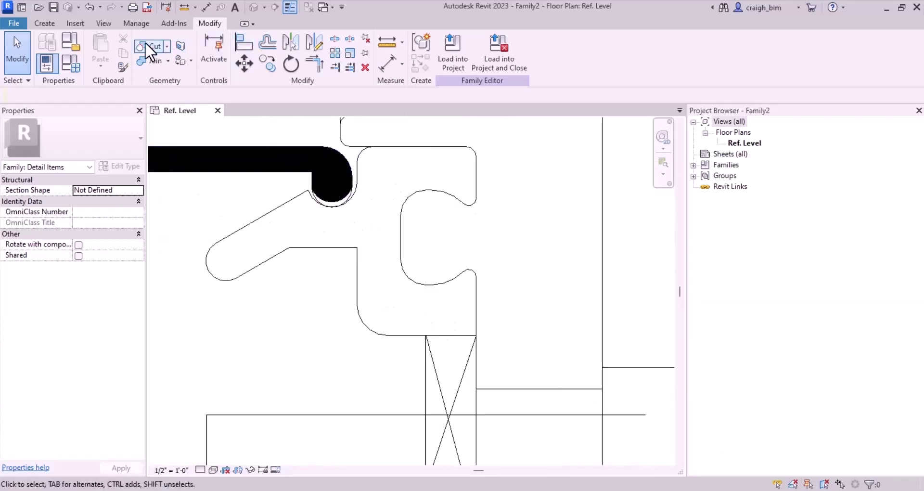
pyautogui.click(249, 171)
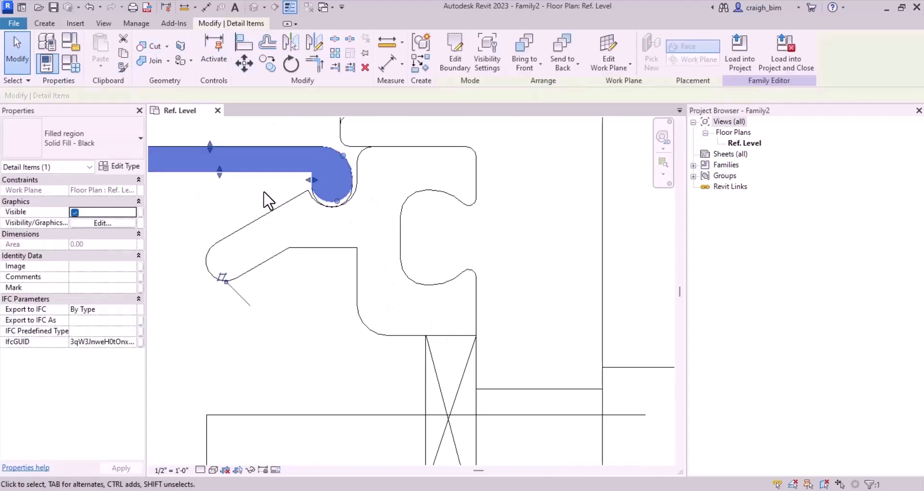
pyautogui.click(456, 53)
pyautogui.click(499, 66)
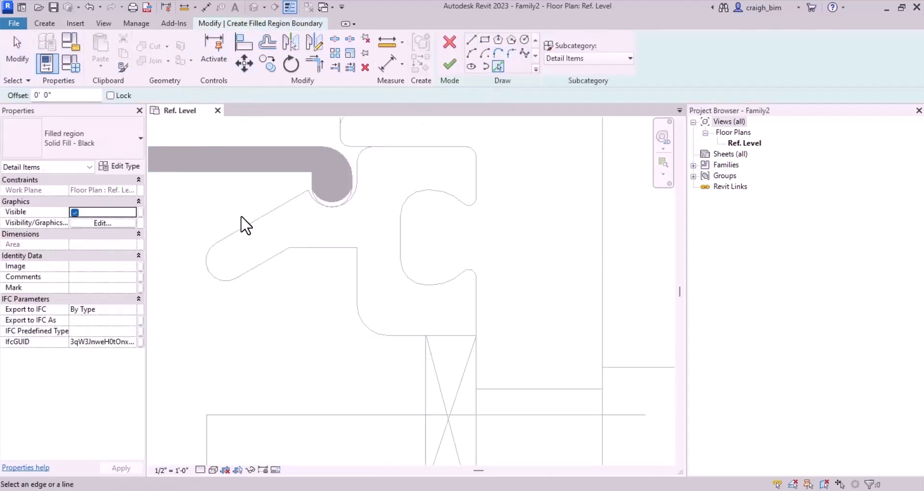
pyautogui.press('Tab')
pyautogui.click(247, 234)
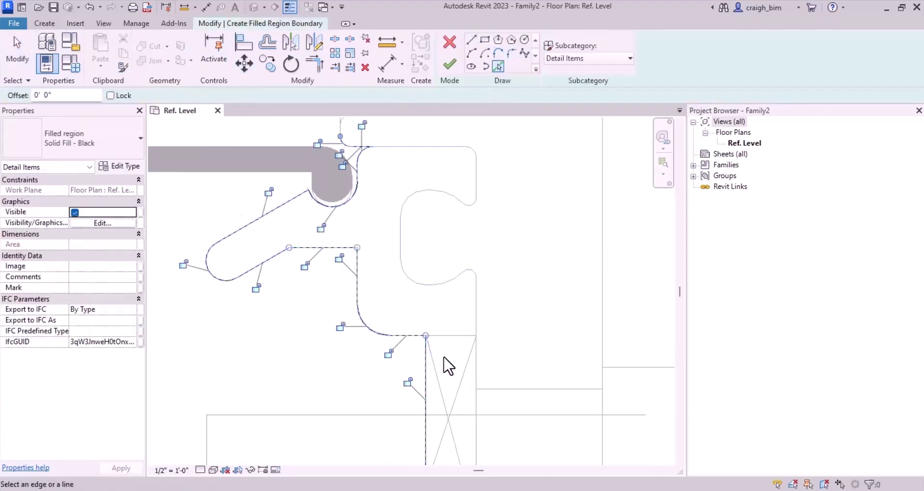
# Pick the clip profile's inner vertical faces, upper edge, recess back edge and both small lip arcs as boundary lines.
pyautogui.click(475, 311)
pyautogui.click(479, 177)
pyautogui.click(437, 146)
pyautogui.click(401, 238)
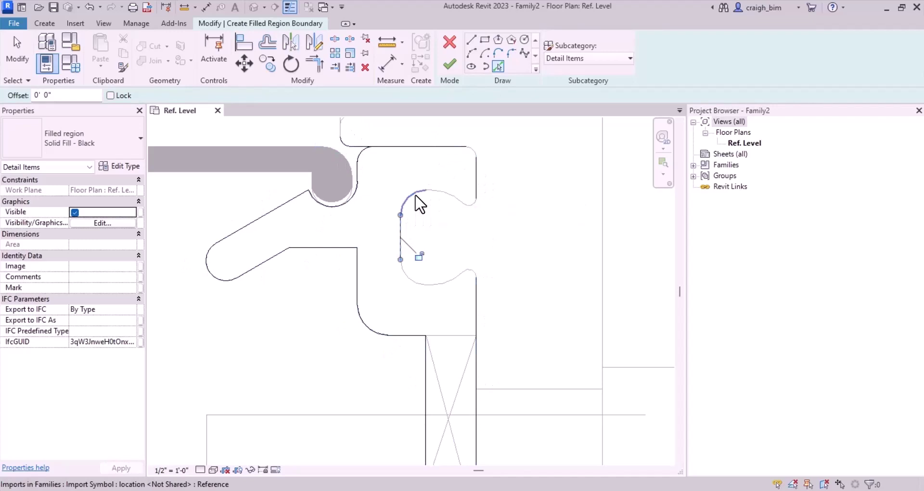
pyautogui.scroll(3, 468, 207)
pyautogui.click(483, 206)
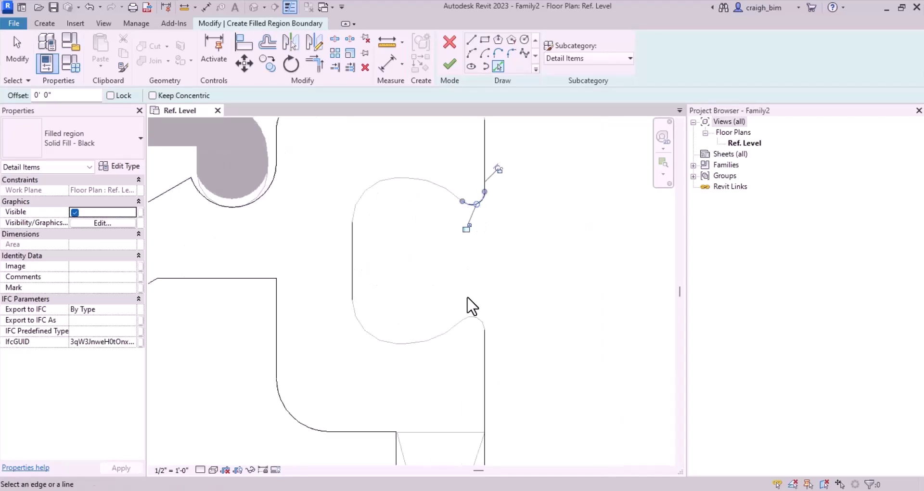
pyautogui.click(471, 318)
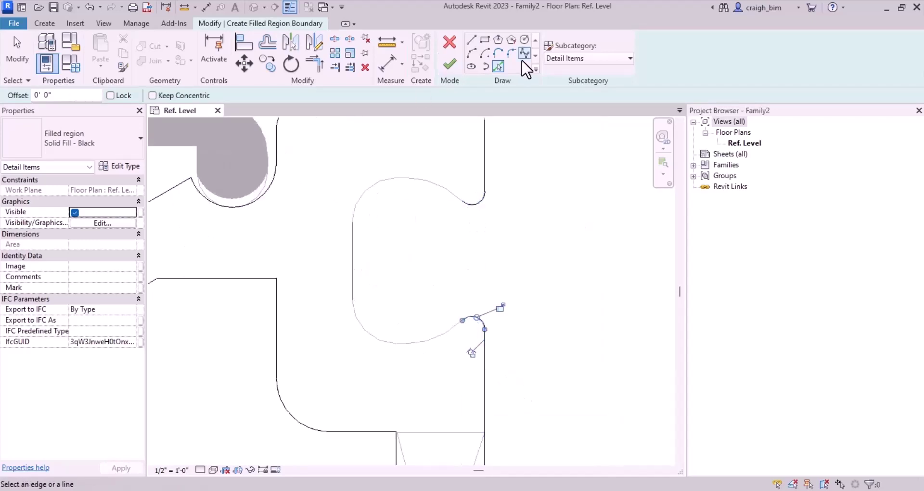
# Draw two arcs joining the ends of the recess's back line to the upper and lower lip arcs.
pyautogui.press('Escape')
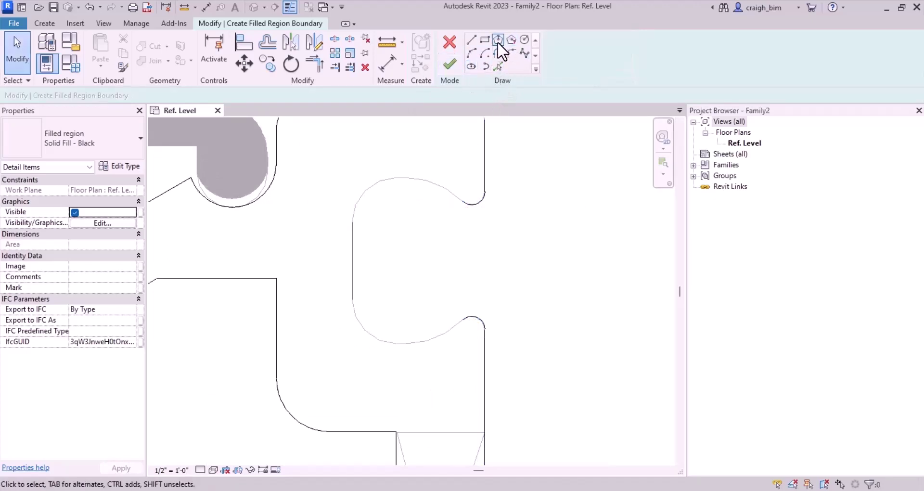
pyautogui.click(483, 54)
pyautogui.click(353, 222)
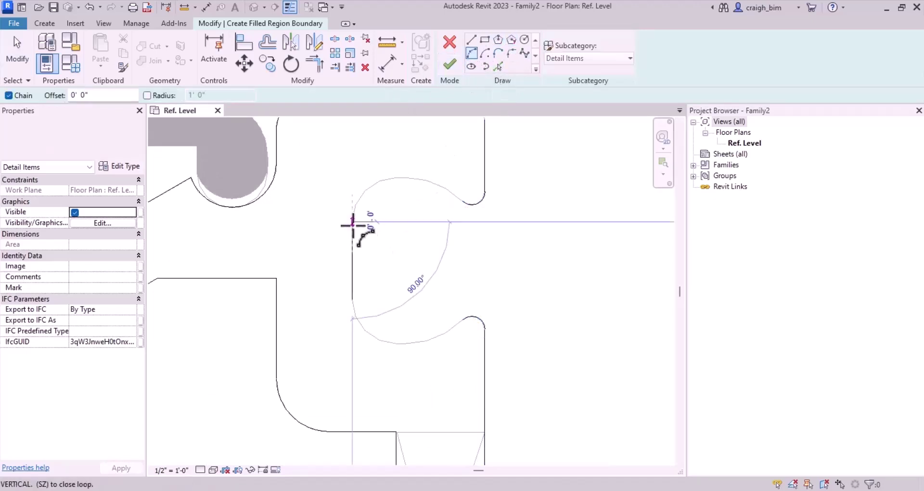
pyautogui.click(471, 205)
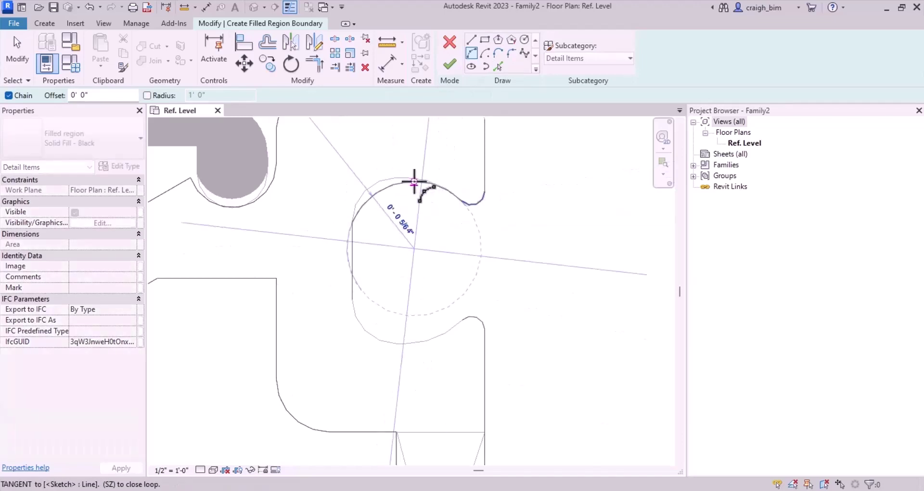
pyautogui.click(392, 255)
pyautogui.click(353, 299)
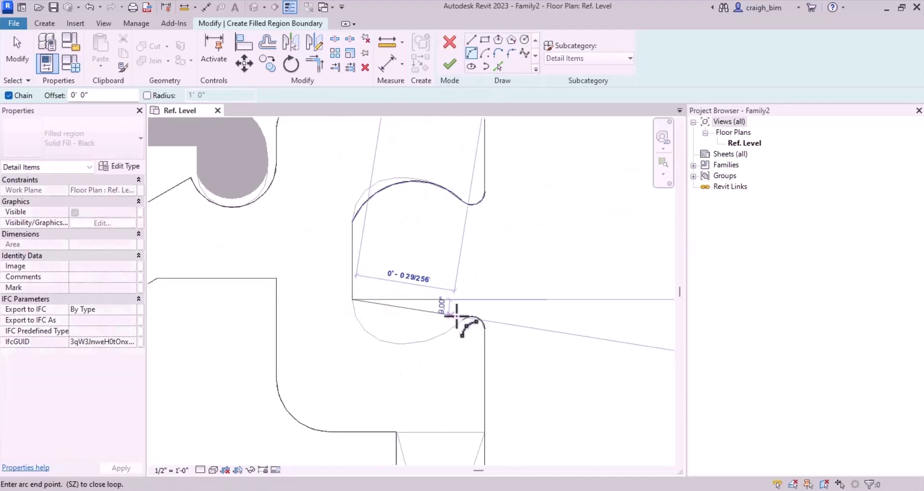
pyautogui.click(462, 320)
pyautogui.click(406, 337)
pyautogui.scroll(-3, 413, 231)
pyautogui.press('Escape')
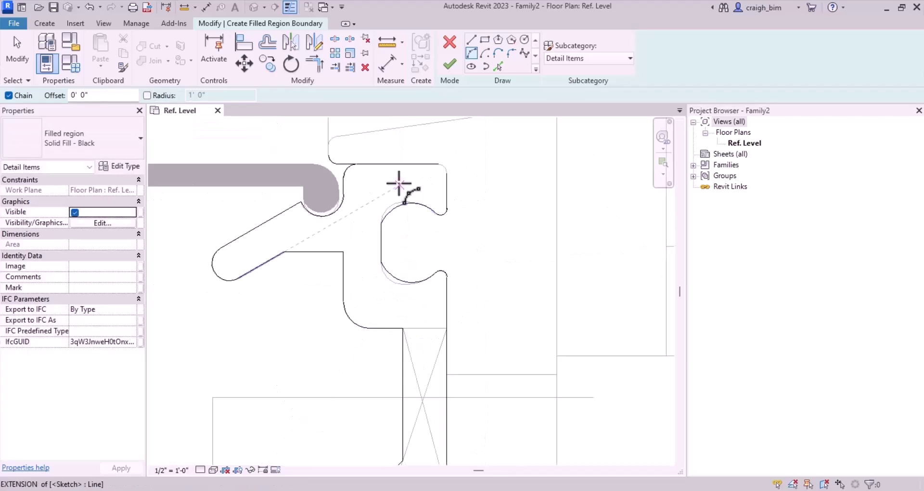
# Trim the clip profile's upper edge and inner vertical face to a square corner.
pyautogui.press('t')
pyautogui.press('r')
pyautogui.click(371, 166)
pyautogui.click(447, 193)
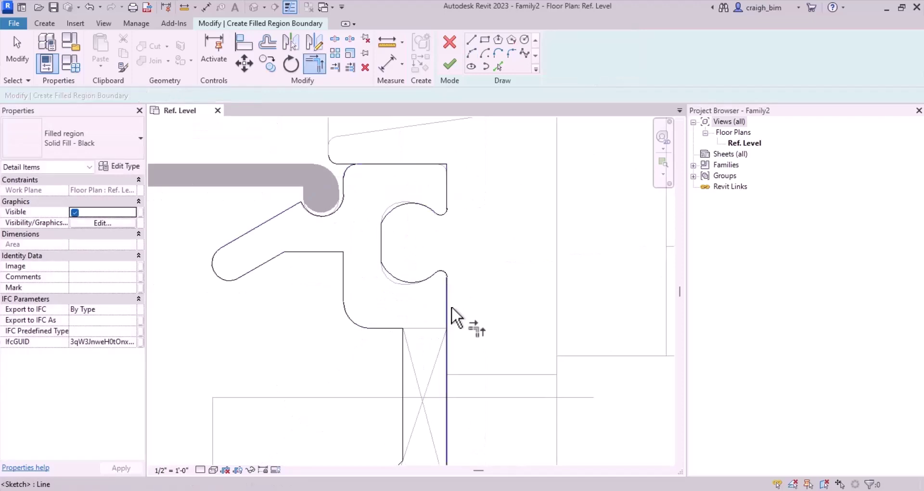
pyautogui.press('Escape')
# Delete the surplus boundary lines picked above the clip profile and below it along the crossed opening and bolt washer.
pyautogui.moveTo(324, 164); pyautogui.dragTo(323, 166)
pyautogui.press('Delete')
pyautogui.scroll(-2, 384, 192)
pyautogui.moveTo(412, 385); pyautogui.dragTo(395, 263, button='middle')
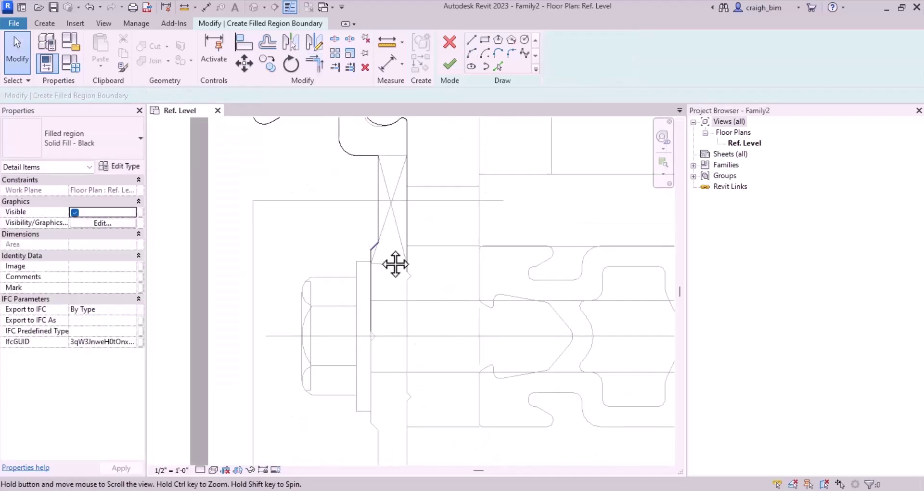
pyautogui.scroll(-2, 431, 232)
pyautogui.moveTo(431, 223); pyautogui.dragTo(390, 289)
pyautogui.press('Delete')
# Pick the clip's inner face below the recess as a boundary line and trim it to a square corner with the lower edge.
pyautogui.scroll(4, 407, 188)
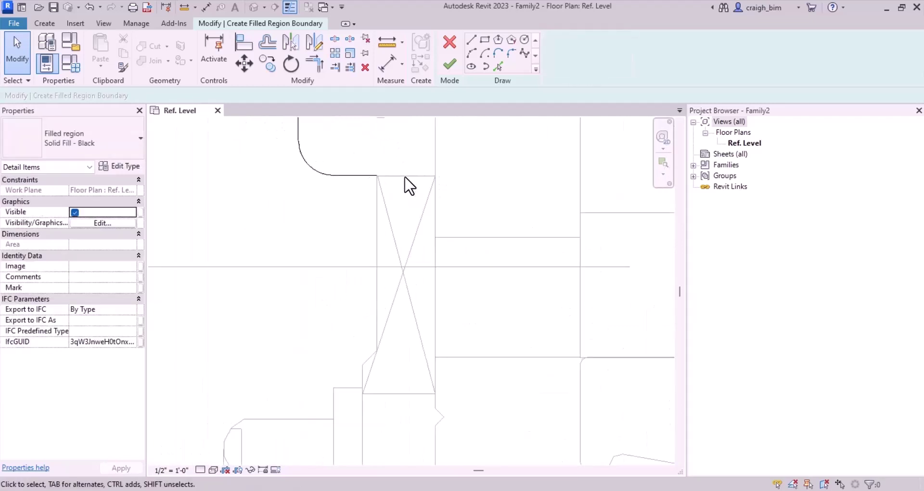
pyautogui.click(499, 66)
pyautogui.moveTo(429, 184); pyautogui.dragTo(403, 258, button='middle')
pyautogui.click(407, 260)
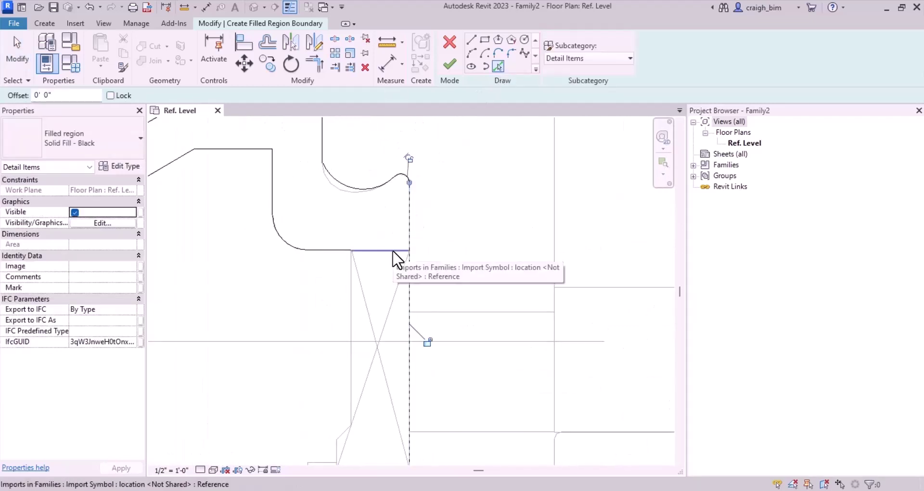
pyautogui.press('t')
pyautogui.press('r')
pyautogui.press('Escape')
# Check that the clip outline is one closed chain and finish its black filled region.
pyautogui.scroll(-3, 454, 221)
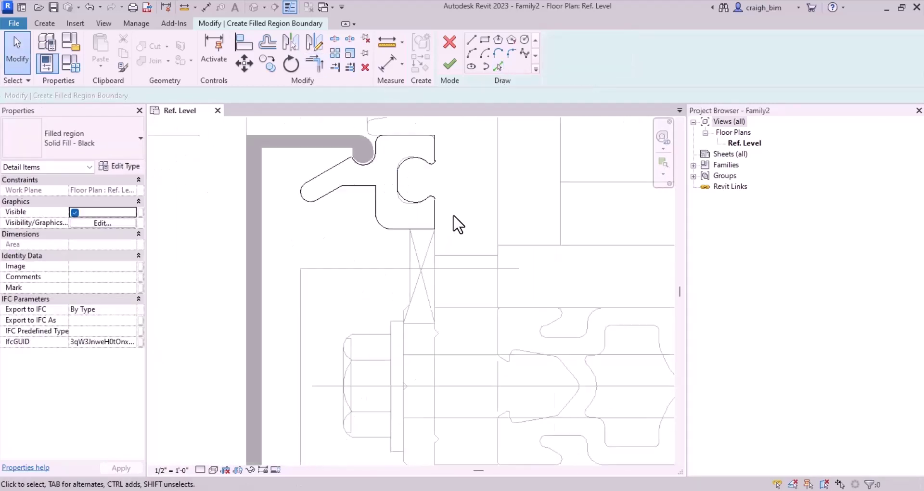
pyautogui.scroll(4, 451, 167)
pyautogui.press('Tab')
pyautogui.click(419, 176)
pyautogui.press('f')
pyautogui.press('s')
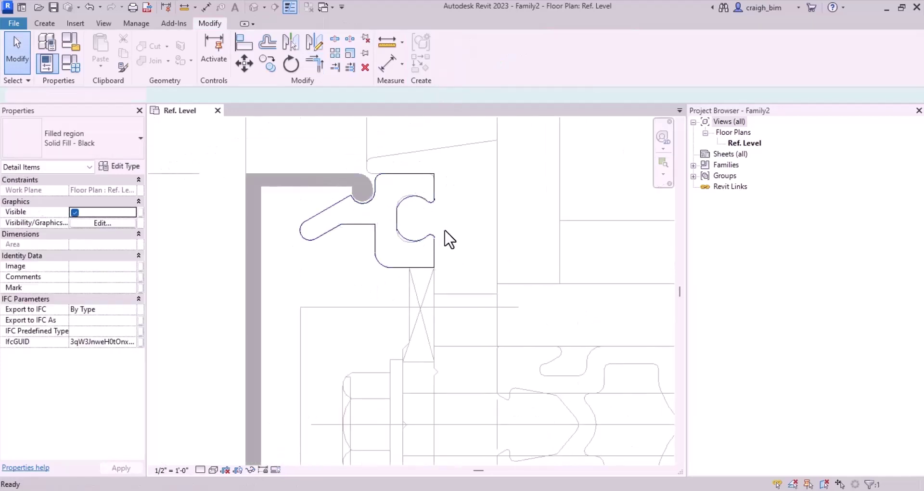
pyautogui.scroll(-5, 463, 212)
pyautogui.click(453, 195)
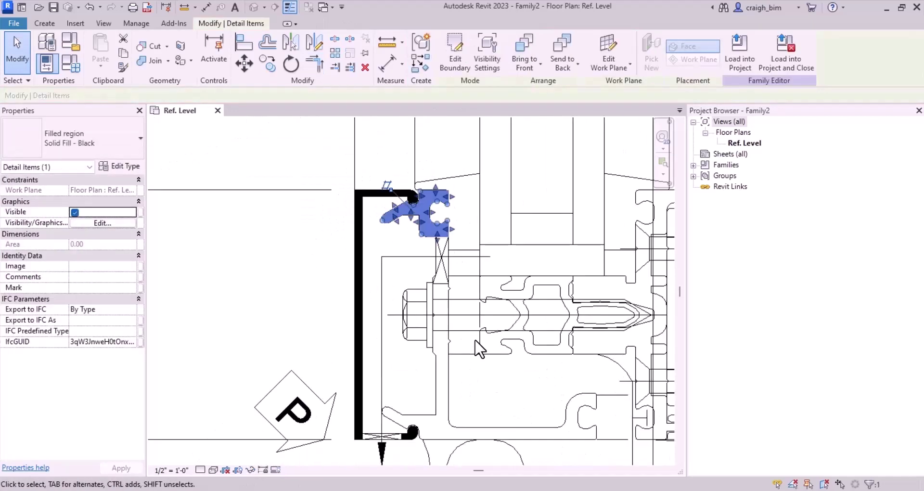
# Start another black filled region and pick the lower L-shaped profile's slanted hook edges, vertical faces and long horizontal edges.
pyautogui.click(509, 64)
pyautogui.scroll(3, 433, 385)
pyautogui.click(430, 398)
pyautogui.moveTo(430, 398); pyautogui.dragTo(443, 198, button='middle')
pyautogui.scroll(2, 443, 198)
pyautogui.click(359, 276)
pyautogui.click(323, 263)
pyautogui.click(323, 298)
pyautogui.scroll(3, 386, 319)
pyautogui.click(401, 317)
pyautogui.click(472, 381)
pyautogui.scroll(-4, 433, 366)
pyautogui.scroll(2, 385, 322)
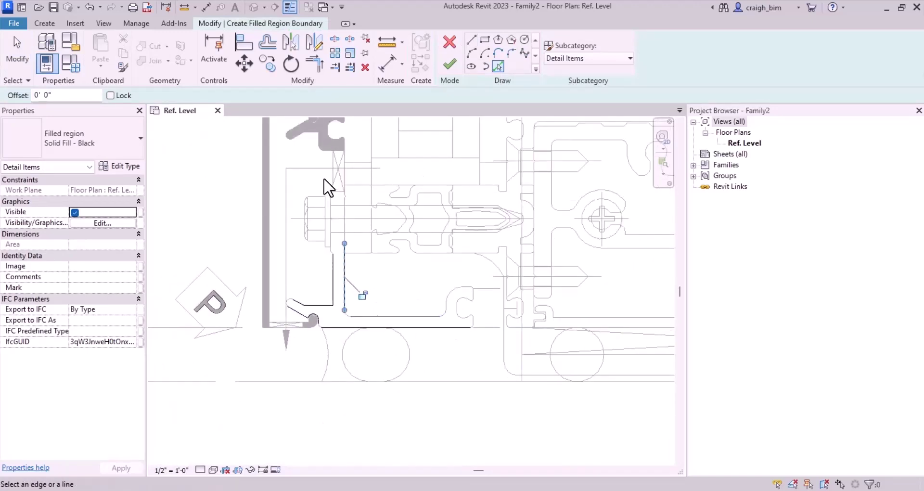
# Pick the L-shaped profile's upper edge, the face beside the bolt washer and the small chamfer as boundary lines.
pyautogui.scroll(5, 329, 191)
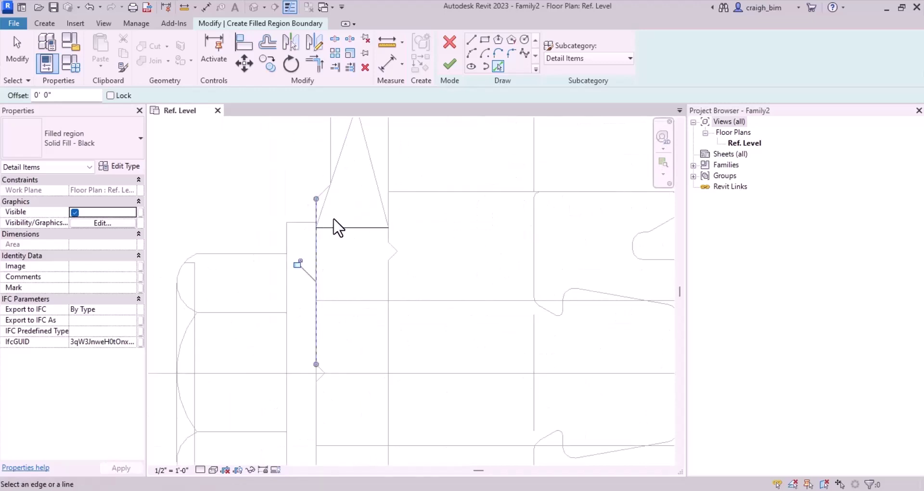
pyautogui.scroll(-3, 334, 231)
pyautogui.press('t')
pyautogui.press('r')
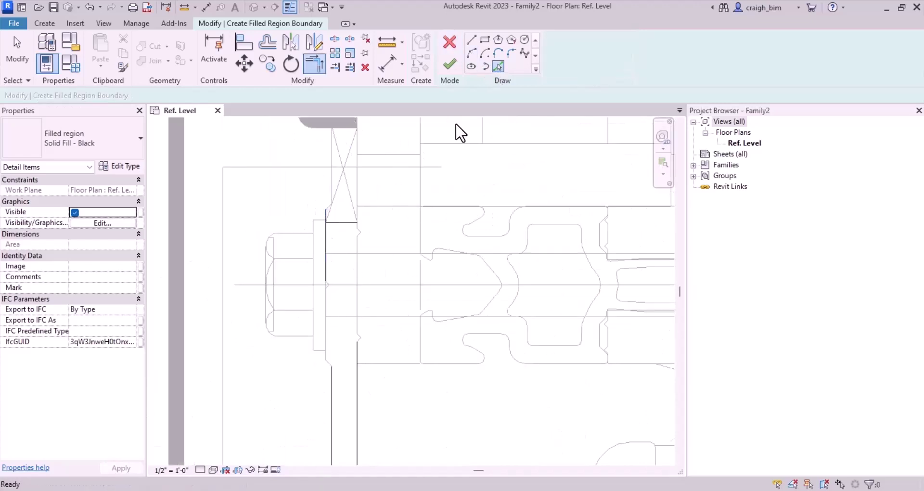
pyautogui.click(496, 70)
pyautogui.scroll(3, 314, 408)
pyautogui.scroll(2, 272, 417)
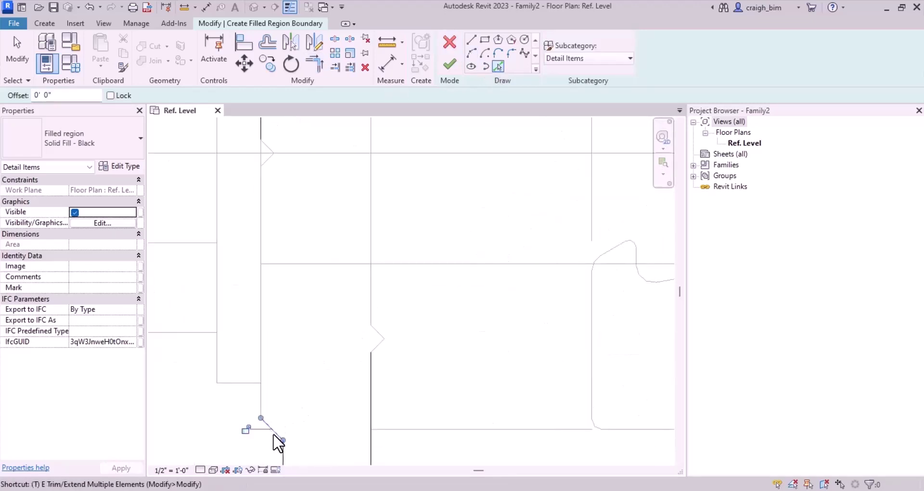
# Trim the L-shaped profile's vertical faces to meet the chamfer and the upper edge.
pyautogui.press('r')
pyautogui.click(277, 433)
pyautogui.scroll(-2, 287, 148)
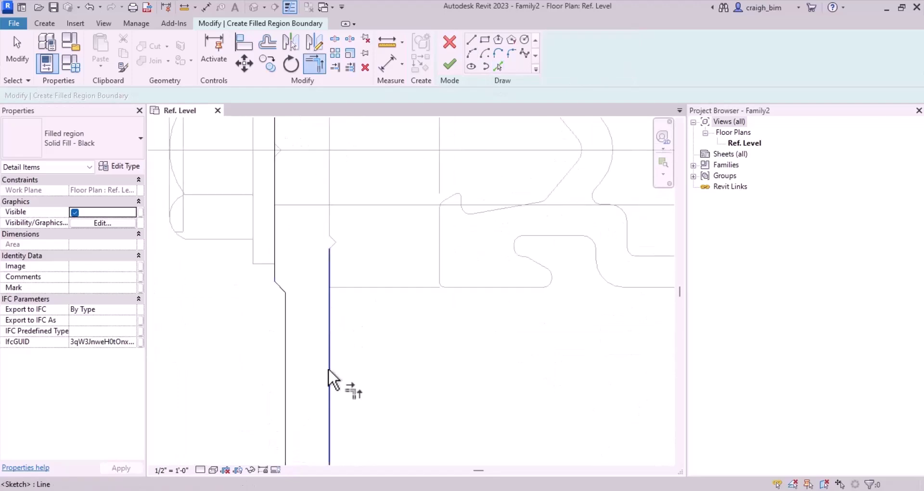
pyautogui.scroll(-3, 330, 361)
pyautogui.click(326, 337)
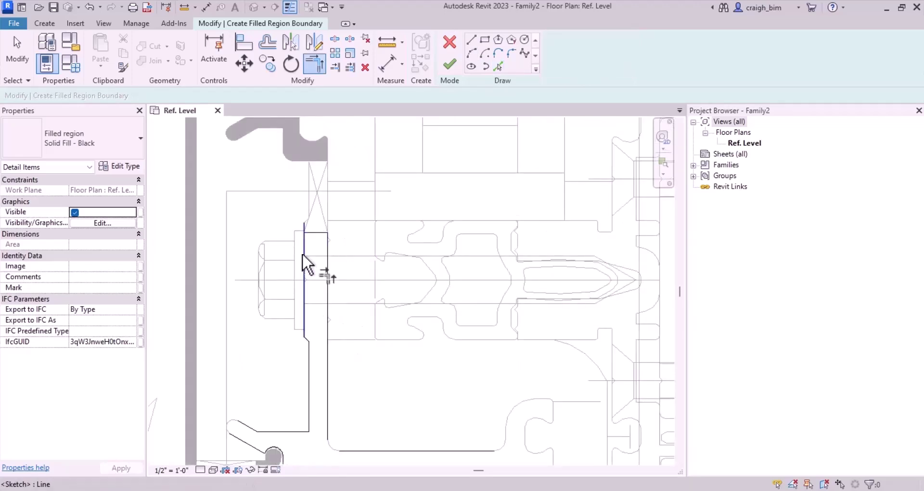
# Pick the hook's rounded tip, the arc around the cover's lip and the small corner arc as boundary lines.
pyautogui.moveTo(298, 402); pyautogui.dragTo(289, 196, button='middle')
pyautogui.scroll(2, 289, 196)
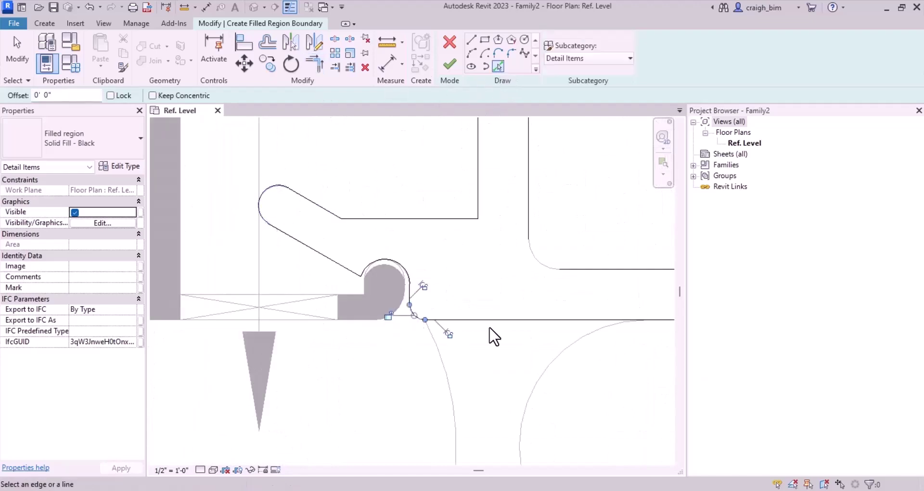
pyautogui.scroll(-1, 271, 337)
# Pick the curved rise, upper edge, end faces, recess back and small lip arcs at the L-shaped profile's far end.
pyautogui.moveTo(567, 315); pyautogui.dragTo(349, 354, button='middle')
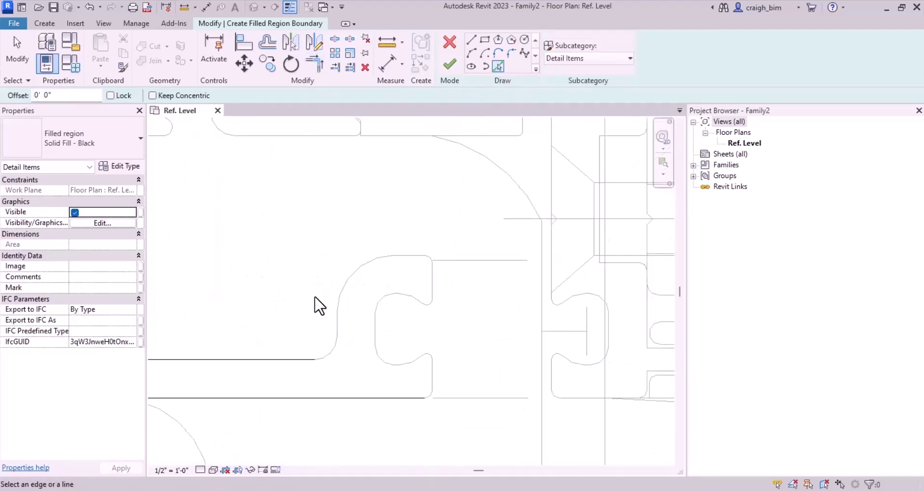
pyautogui.click(340, 329)
pyautogui.click(411, 255)
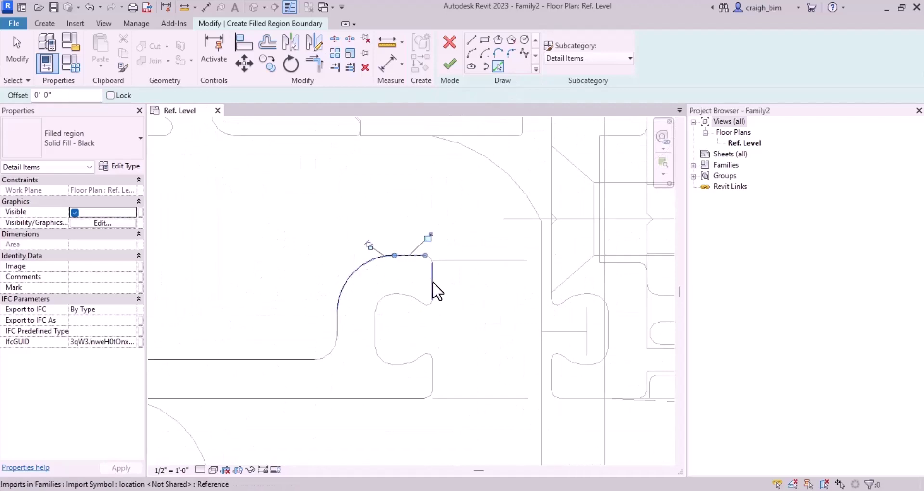
pyautogui.click(432, 377)
pyautogui.click(338, 357)
pyautogui.click(378, 337)
pyautogui.scroll(3, 426, 328)
pyautogui.click(428, 291)
# Pick the recess's curved upper and lower segments and the end's outer rounded corners as boundary lines.
pyautogui.click(396, 391)
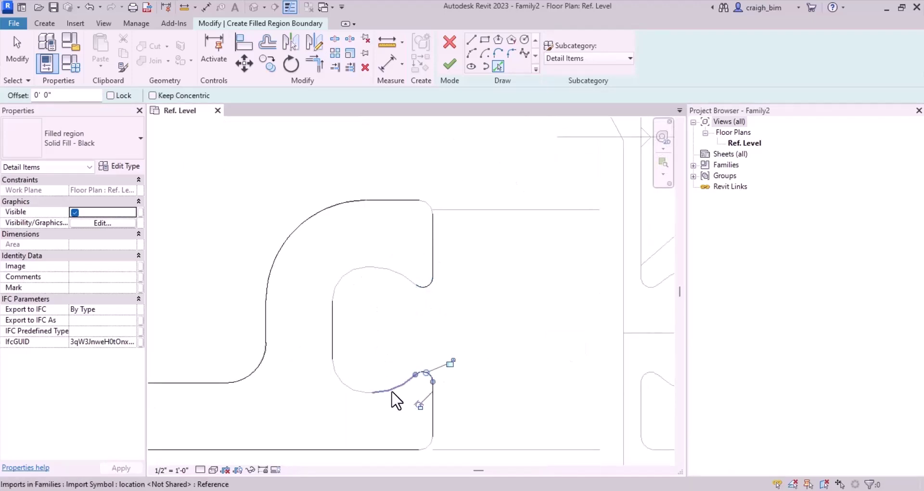
pyautogui.click(344, 383)
pyautogui.click(341, 279)
pyautogui.click(400, 273)
pyautogui.click(427, 204)
# Delete the boundary arcs picked along the recess's curved upper and lower parts.
pyautogui.scroll(3, 374, 402)
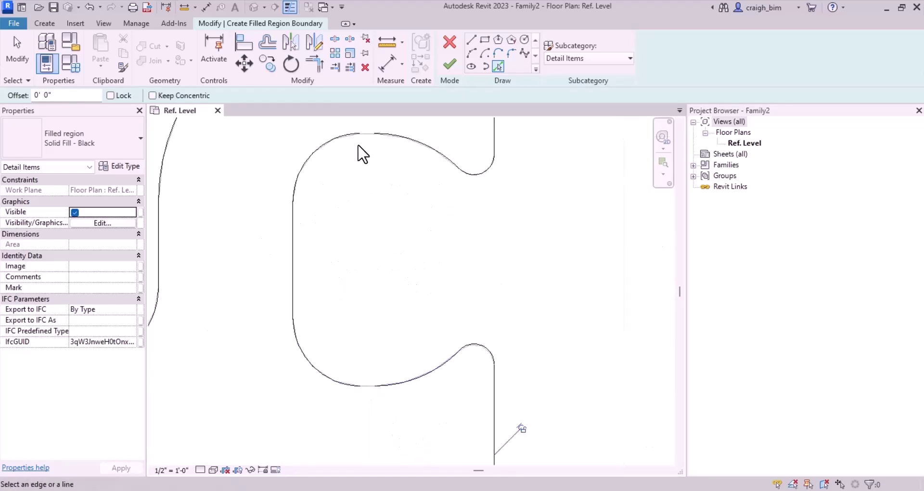
pyautogui.press('Escape')
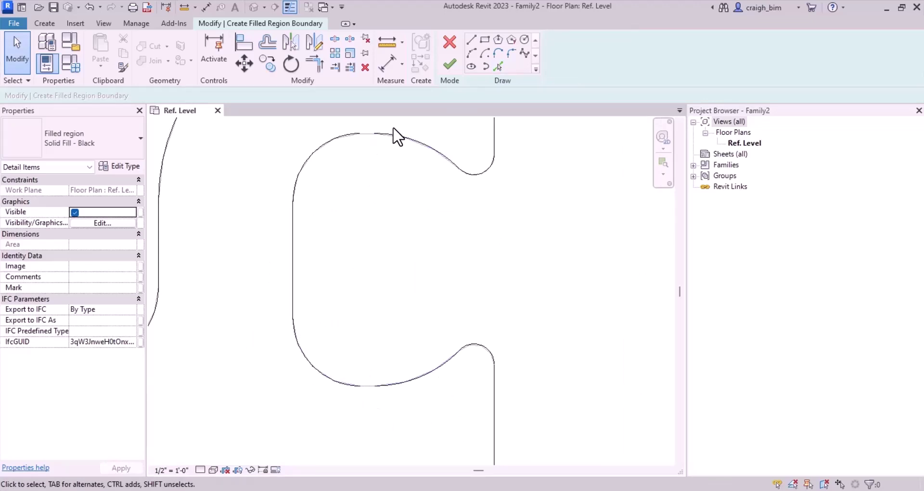
pyautogui.click(339, 140)
pyautogui.press('Delete')
pyautogui.click(362, 385)
pyautogui.press('Delete')
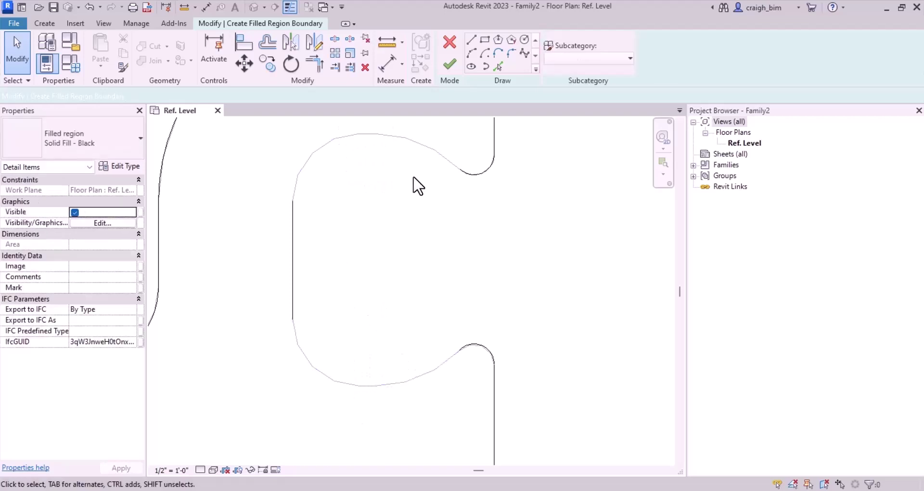
# Draw two arcs of about 5/64" radius joining the recess's back line to the upper and lower lip arcs.
pyautogui.click(476, 57)
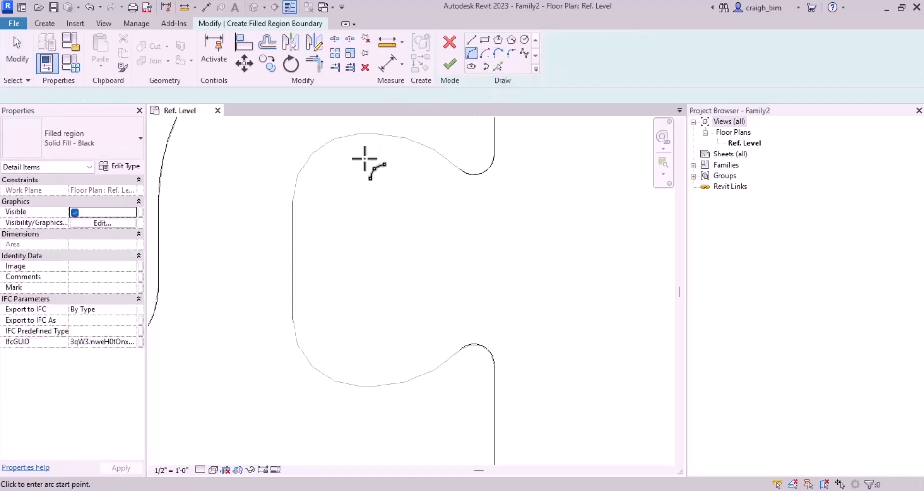
pyautogui.click(294, 203)
pyautogui.click(472, 174)
pyautogui.click(392, 140)
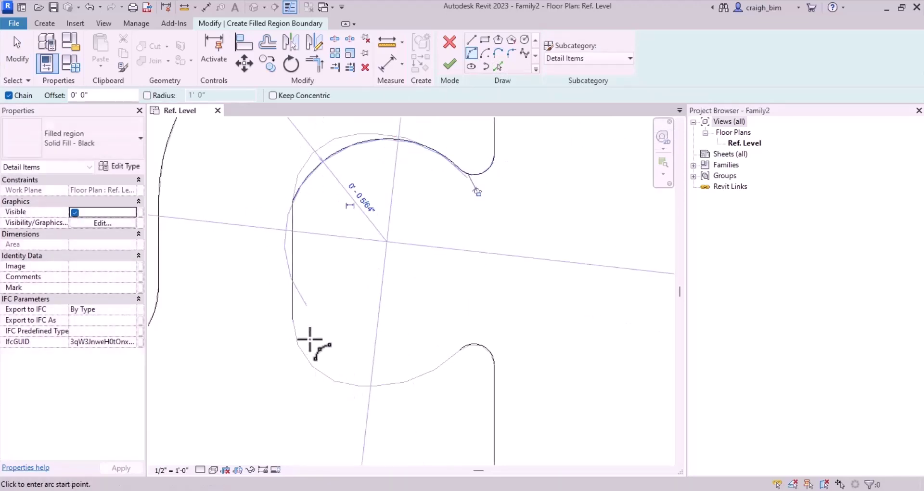
pyautogui.click(293, 319)
pyautogui.click(460, 351)
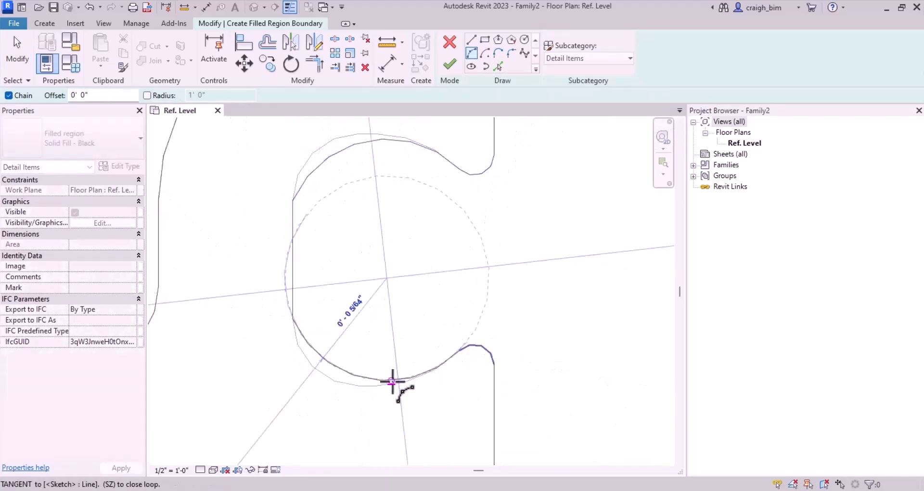
pyautogui.click(392, 382)
# Finish the L-shaped profile's black filled region and deselect it.
pyautogui.press('Escape')
pyautogui.scroll(-2, 456, 384)
pyautogui.scroll(-4, 456, 384)
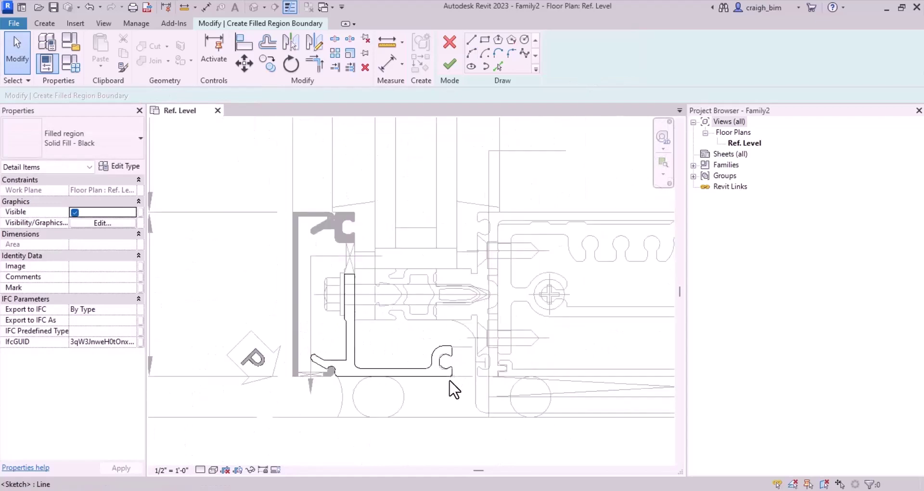
pyautogui.click(450, 57)
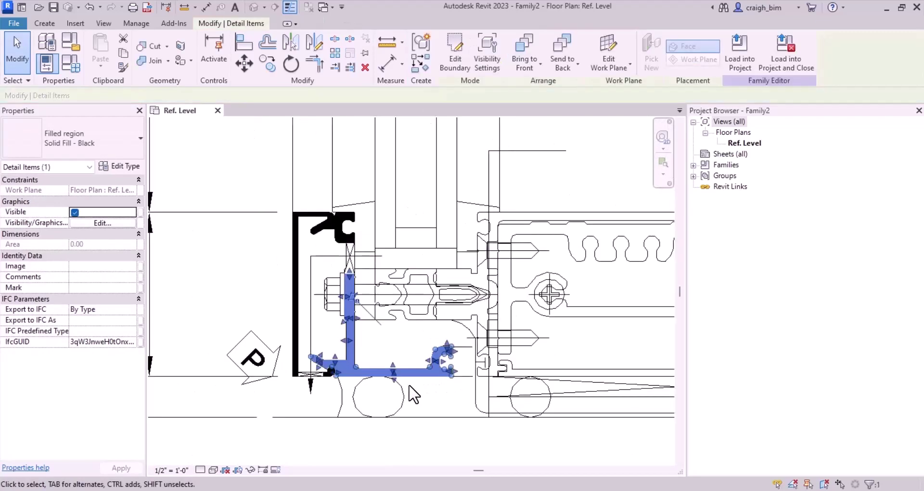
pyautogui.click(432, 405)
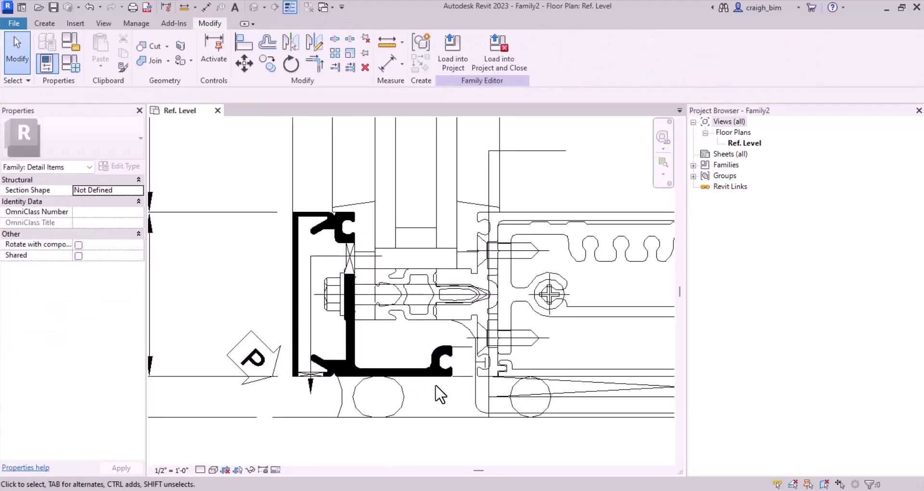
# Start another black filled region and pick the large mullion's connected inner outline as a boundary chain.
pyautogui.moveTo(568, 355); pyautogui.dragTo(402, 368, button='middle')
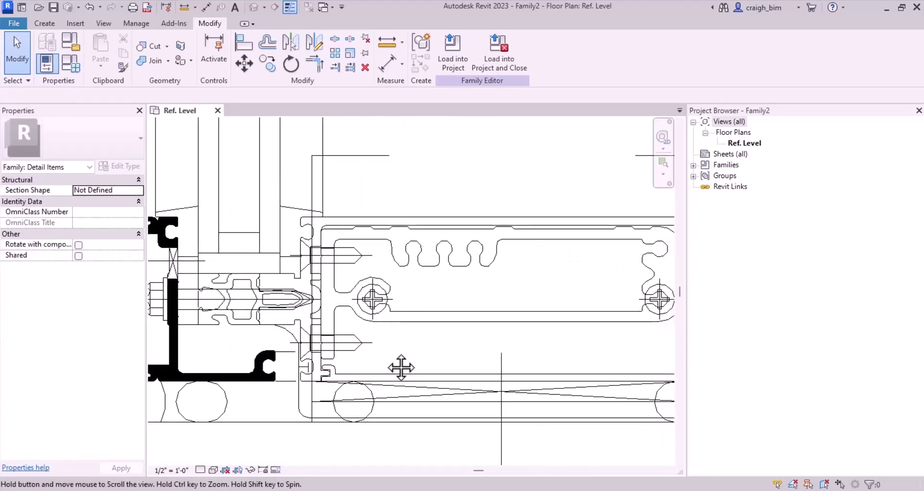
pyautogui.scroll(-2, 405, 319)
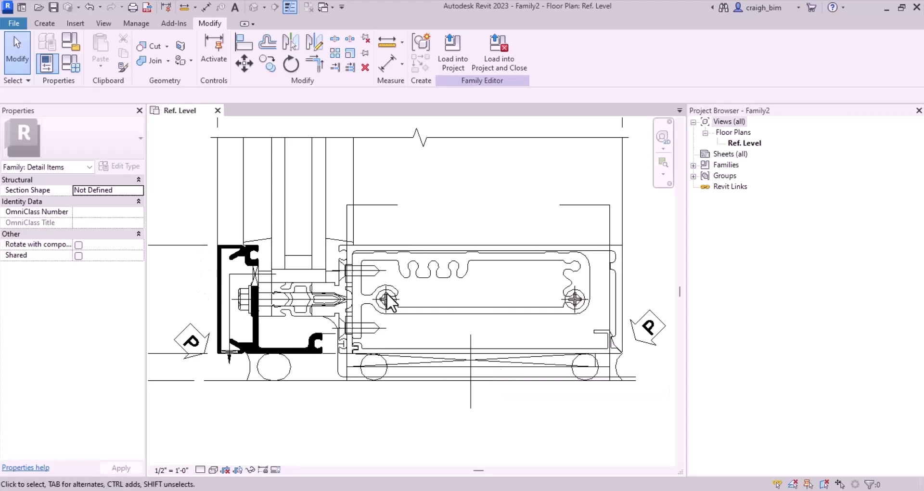
pyautogui.scroll(2, 402, 303)
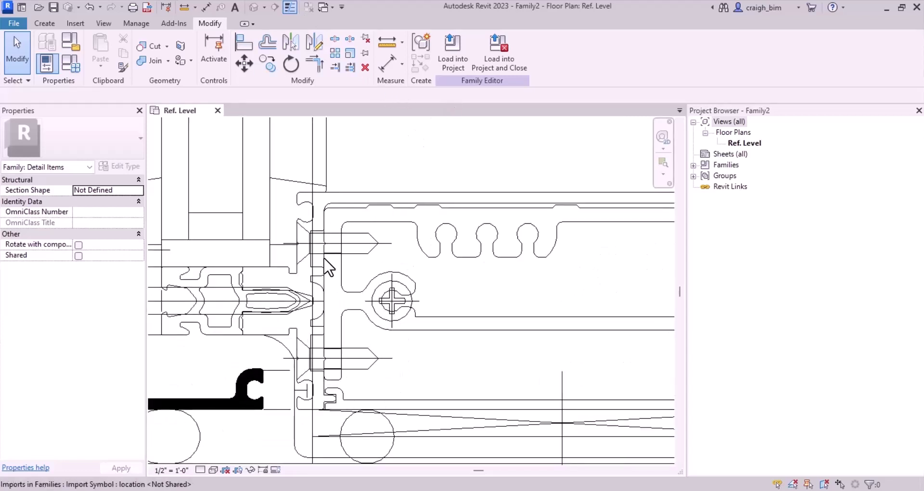
pyautogui.click(255, 385)
pyautogui.click(487, 58)
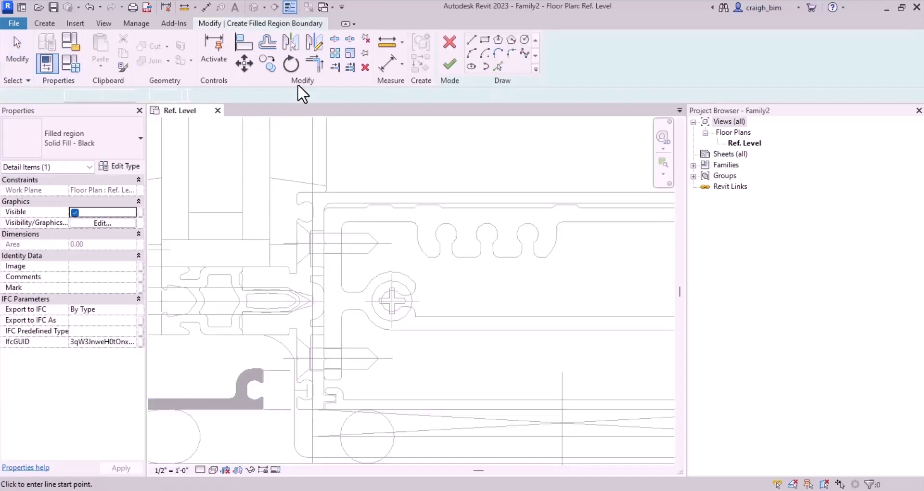
pyautogui.click(498, 67)
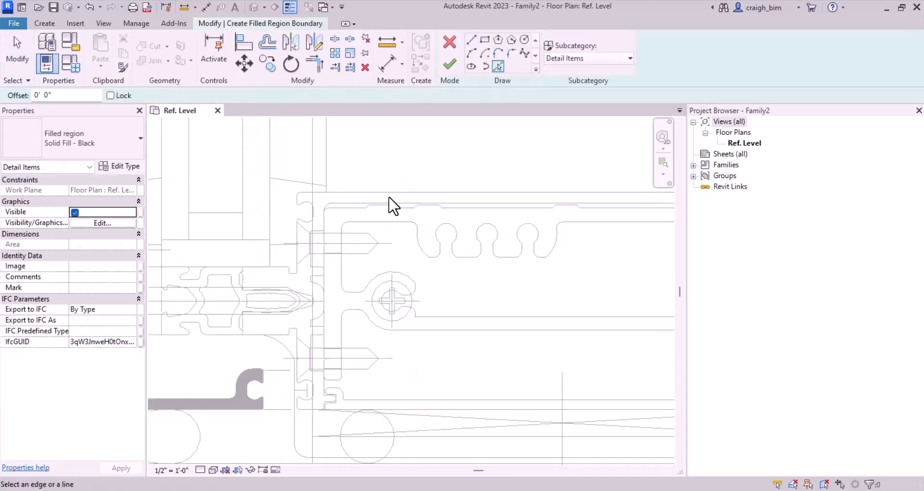
pyautogui.scroll(3, 288, 199)
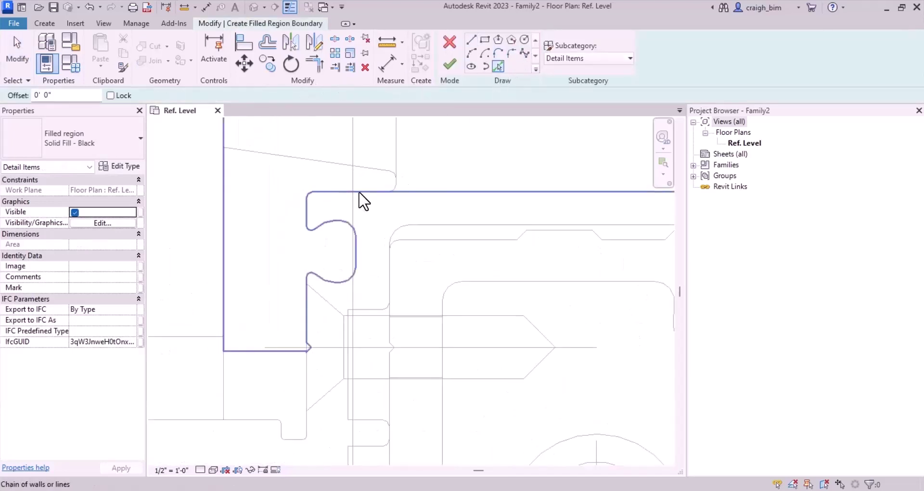
pyautogui.press('Tab')
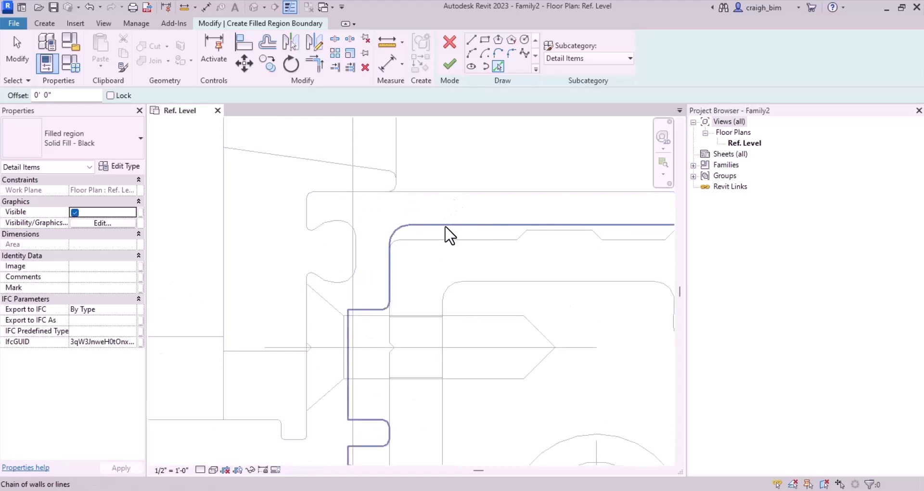
pyautogui.click(446, 228)
# Pick the mullion's small lip arcs, short front face, long upper edge and far end face as boundary lines.
pyautogui.click(309, 275)
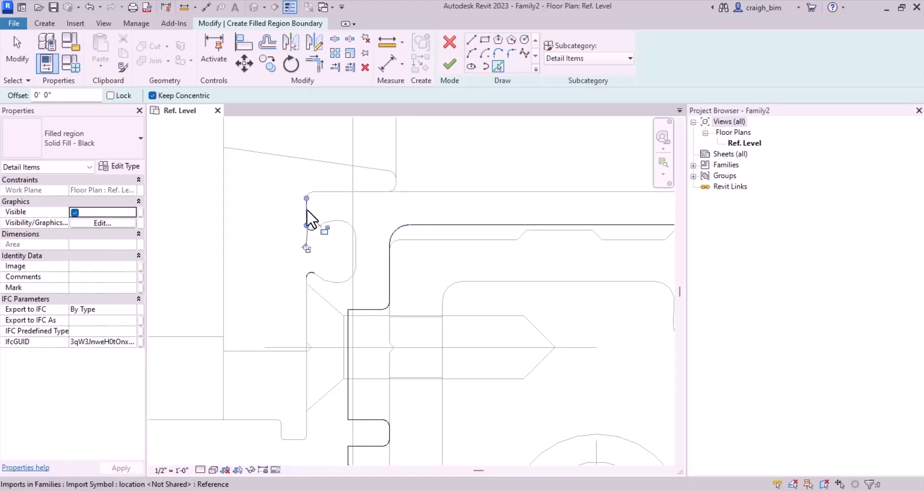
pyautogui.click(318, 192)
pyautogui.scroll(-3, 236, 197)
pyautogui.hscroll(5, 581, 284)
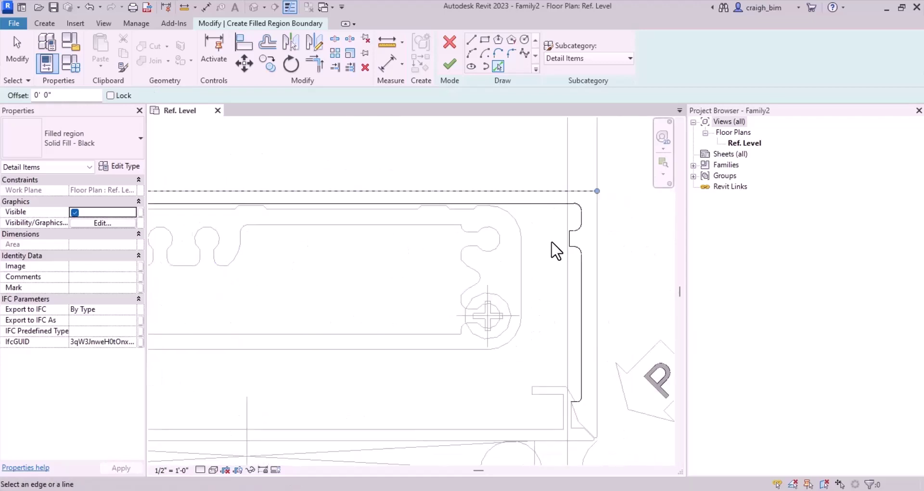
pyautogui.click(605, 235)
# Pick the slanted edges and small rounded tip at the lower end of the mullion's far face as boundary lines.
pyautogui.moveTo(643, 434); pyautogui.dragTo(522, 238, button='middle')
pyautogui.scroll(3, 495, 236)
pyautogui.click(501, 248)
pyautogui.click(445, 180)
pyautogui.moveTo(449, 173); pyautogui.dragTo(404, 343, button='middle')
pyautogui.scroll(-3, 504, 398)
pyautogui.scroll(3, 491, 378)
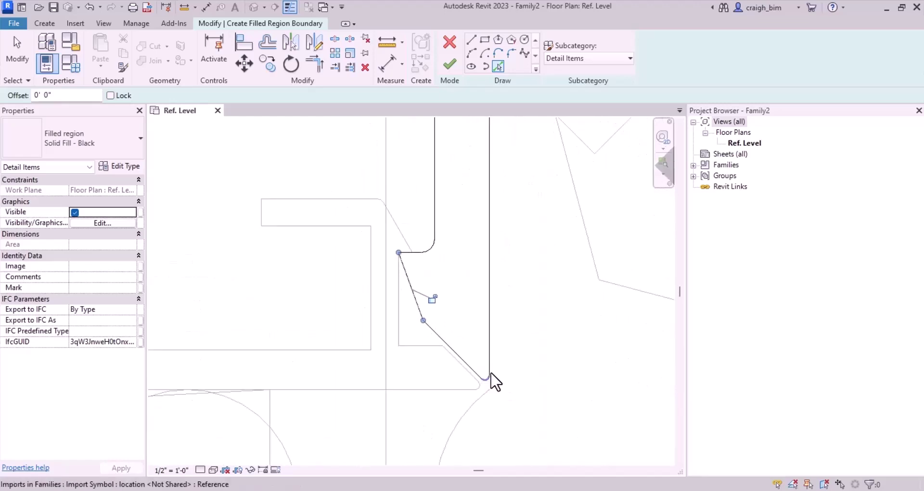
# Trim the mullion's upper edge and far end face to a square corner.
pyautogui.press('t')
pyautogui.press('r')
pyautogui.scroll(-3, 514, 426)
pyautogui.press('Escape')
pyautogui.scroll(2, 552, 178)
pyautogui.scroll(3, 474, 303)
pyautogui.scroll(-2, 578, 332)
pyautogui.scroll(2, 383, 320)
pyautogui.moveTo(384, 320); pyautogui.dragTo(553, 359, button='middle')
pyautogui.scroll(5, 512, 306)
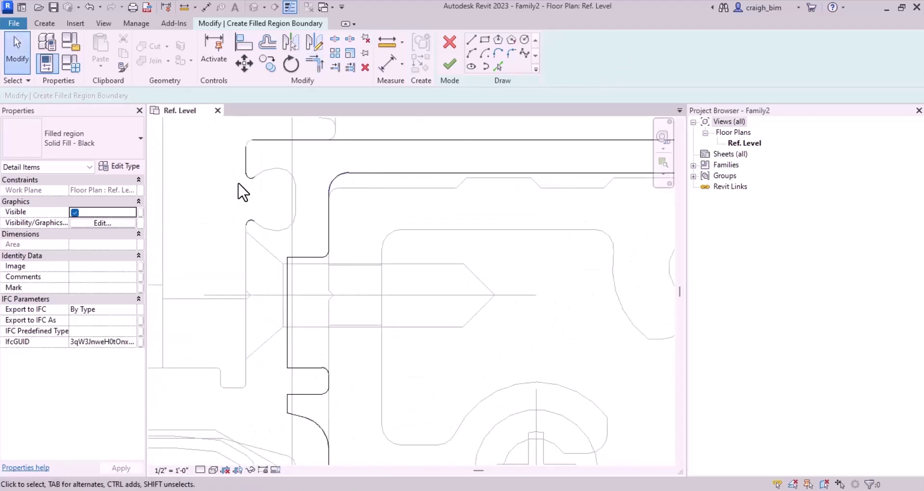
# Trim the mullion's upper edge and front face to a square corner.
pyautogui.press('t')
pyautogui.press('r')
pyautogui.scroll(3, 254, 238)
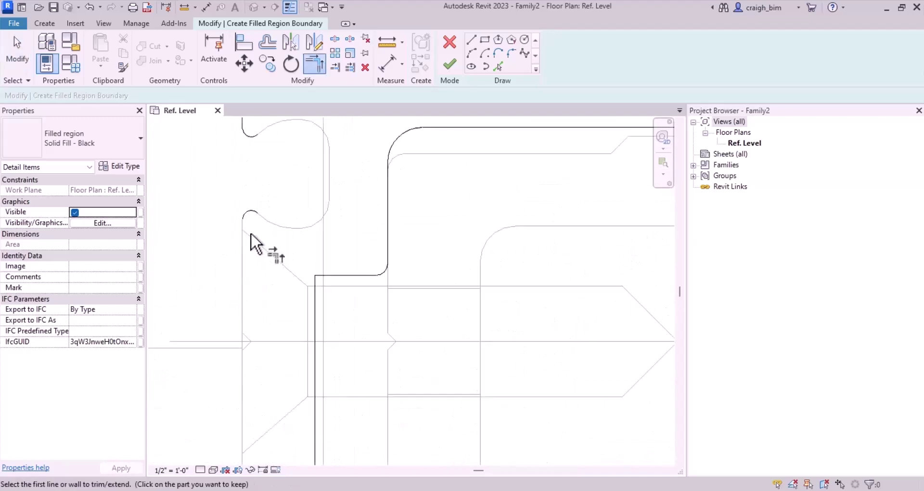
# Pick the short front-face line below the mullion's upper rounded slot and stretch it up to the slot's lower lip arc.
pyautogui.click(497, 66)
pyautogui.scroll(-2, 264, 215)
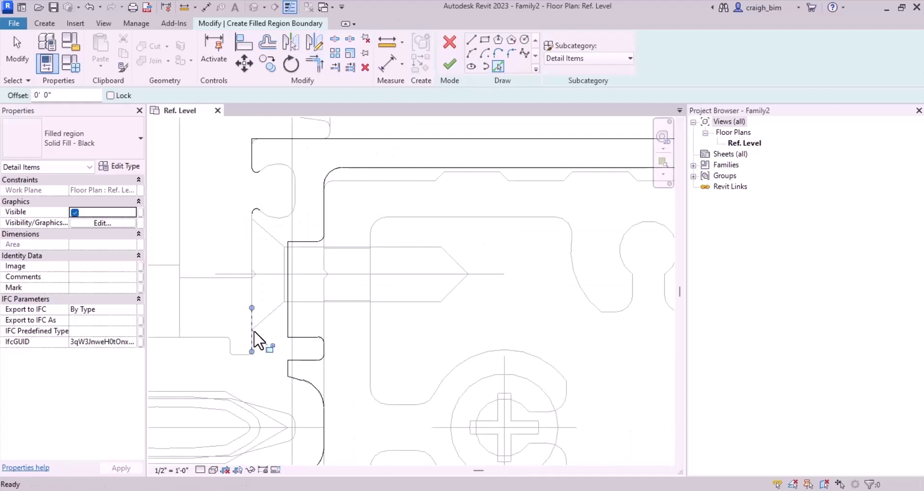
pyautogui.press('r')
pyautogui.click(253, 337)
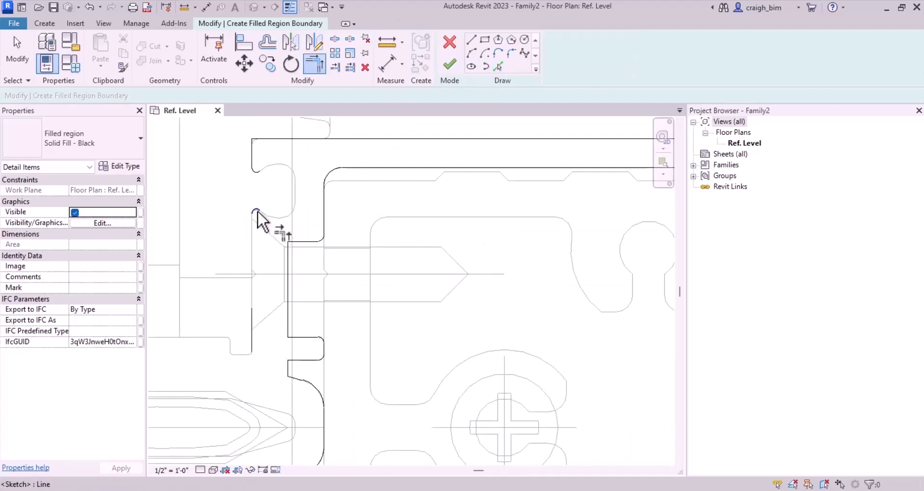
pyautogui.press('Escape')
pyautogui.press('Escape')
pyautogui.click(253, 311)
pyautogui.scroll(2, 259, 316)
pyautogui.press('t')
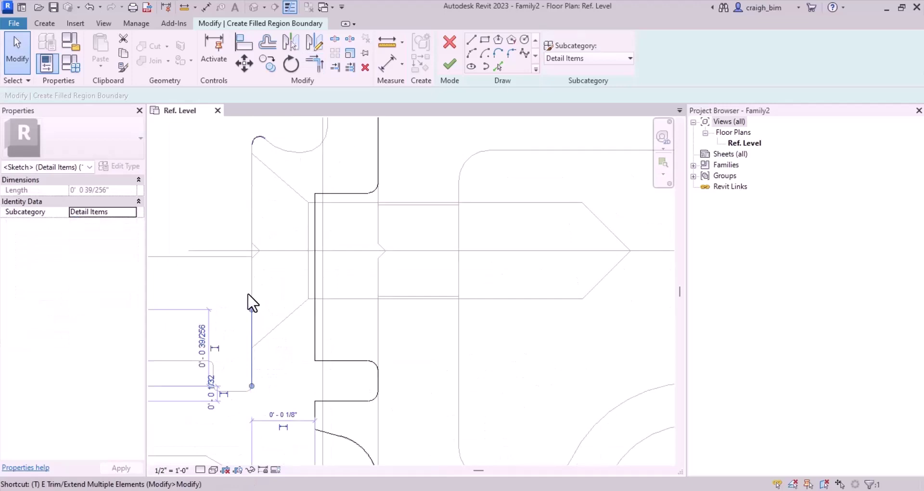
pyautogui.moveTo(252, 309)
pyautogui.mouseDown()
pyautogui.moveTo(260, 161)
pyautogui.moveTo(252, 144)
pyautogui.mouseUp()
pyautogui.click(313, 248)
# Pick the straight back of the upper rounded slot and close the slot with three-point arcs joining it to both lip arcs.
pyautogui.scroll(-3, 326, 238)
pyautogui.moveTo(320, 157); pyautogui.dragTo(315, 233, button='middle')
pyautogui.scroll(3, 316, 233)
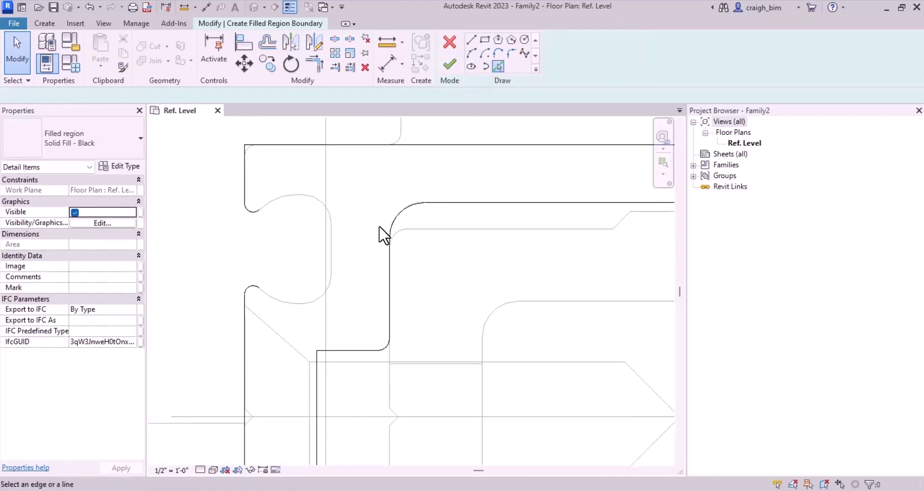
pyautogui.click(331, 250)
pyautogui.click(472, 52)
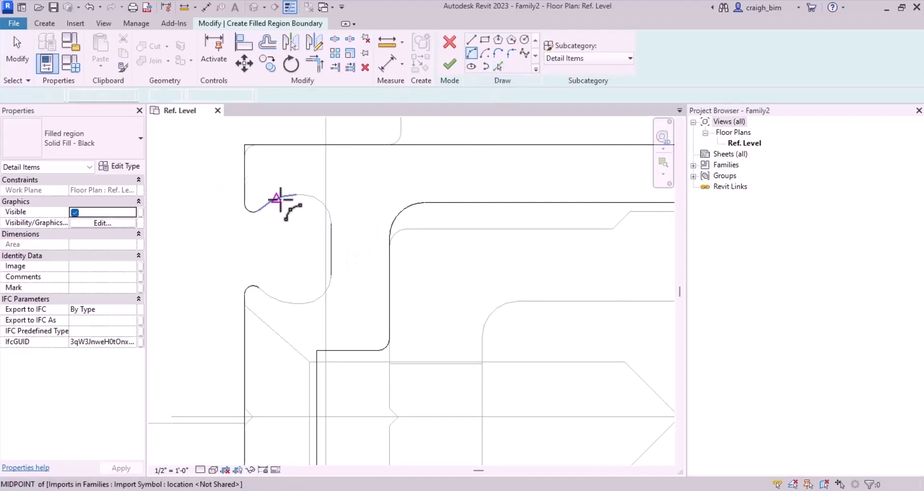
pyautogui.click(332, 218)
pyautogui.click(256, 300)
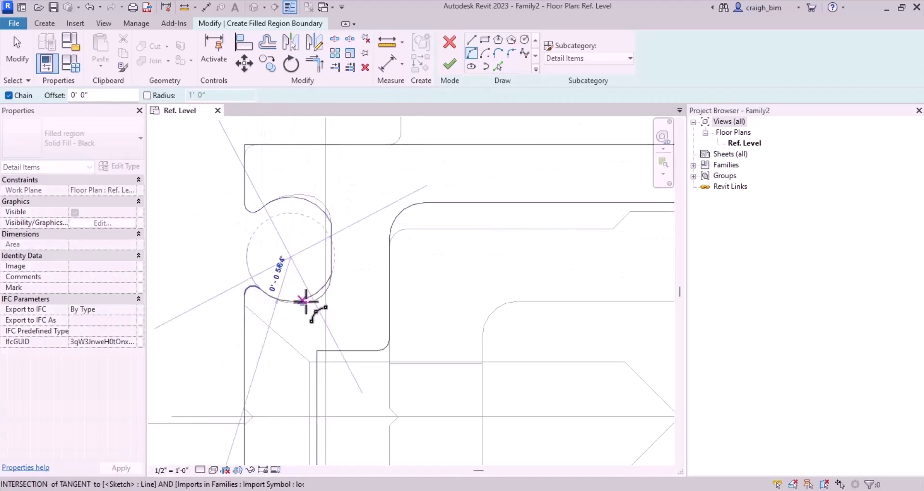
pyautogui.press('Escape')
# Pick the upper arm's outer edge, end face, notch lines and inner edge along the pointed groove as boundary lines.
pyautogui.scroll(-8, 341, 217)
pyautogui.scroll(1, 356, 369)
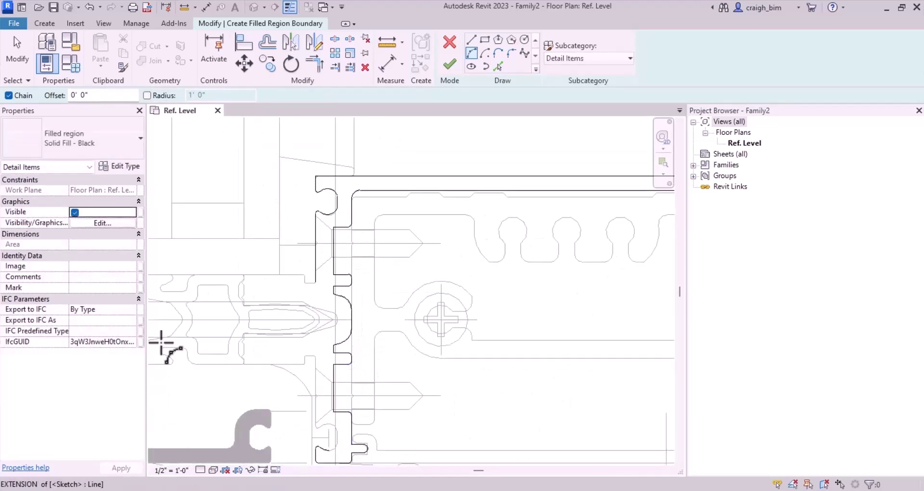
pyautogui.click(503, 70)
pyautogui.moveTo(395, 315); pyautogui.dragTo(475, 262, button='middle')
pyautogui.scroll(5, 289, 238)
pyautogui.click(304, 197)
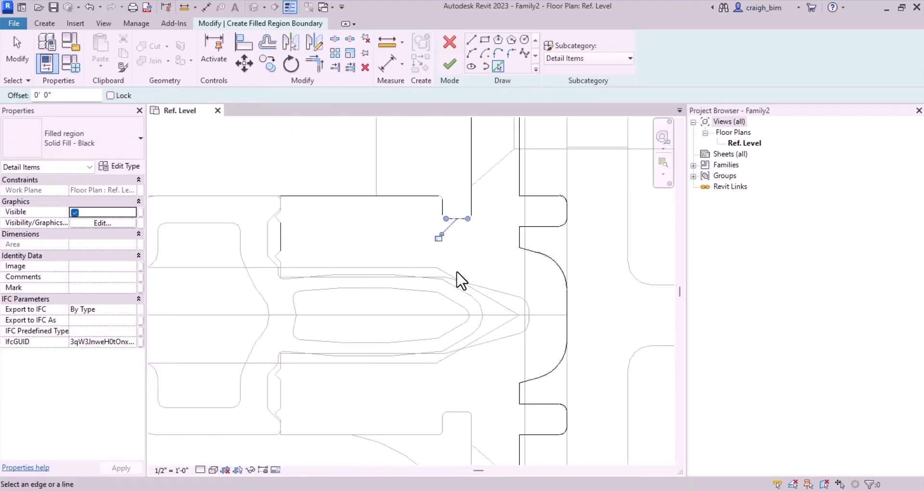
pyautogui.scroll(4, 309, 285)
pyautogui.click(252, 274)
pyautogui.scroll(-3, 458, 268)
# Pick the pointed groove's slanted edges, rounded tip and lower straight edge as boundary lines.
pyautogui.click(578, 287)
pyautogui.scroll(3, 609, 313)
pyautogui.scroll(-3, 605, 316)
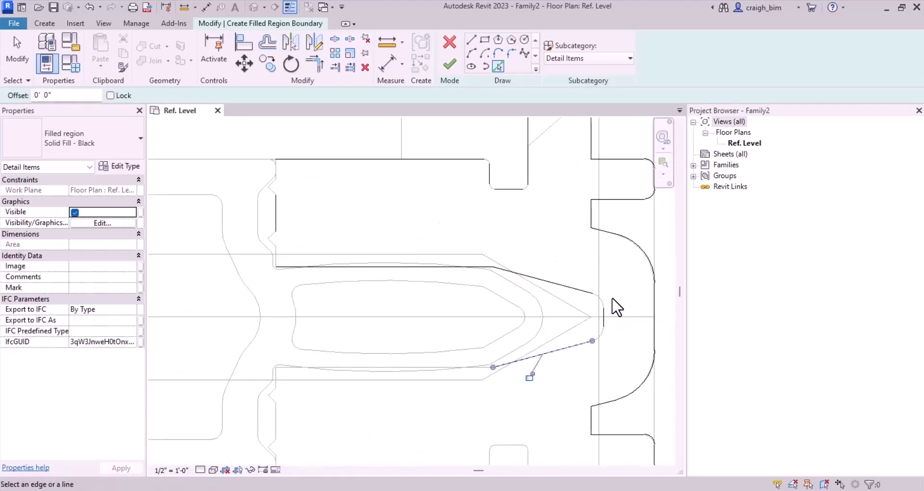
pyautogui.scroll(3, 615, 306)
pyautogui.click(597, 314)
pyautogui.scroll(-5, 506, 241)
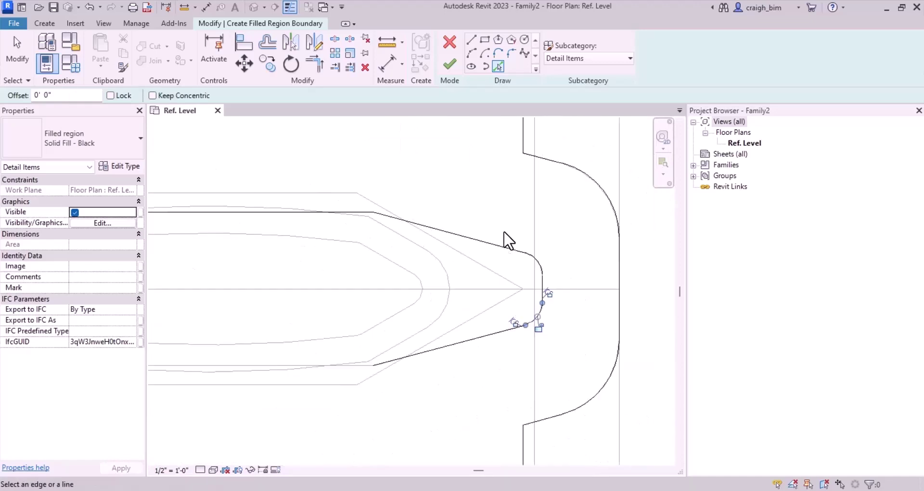
pyautogui.scroll(2, 426, 315)
pyautogui.click(429, 319)
# Pick the lower arm's end face, outer edge, notch lines and the adjoining front-face line as boundary lines.
pyautogui.scroll(-3, 440, 284)
pyautogui.scroll(2, 311, 304)
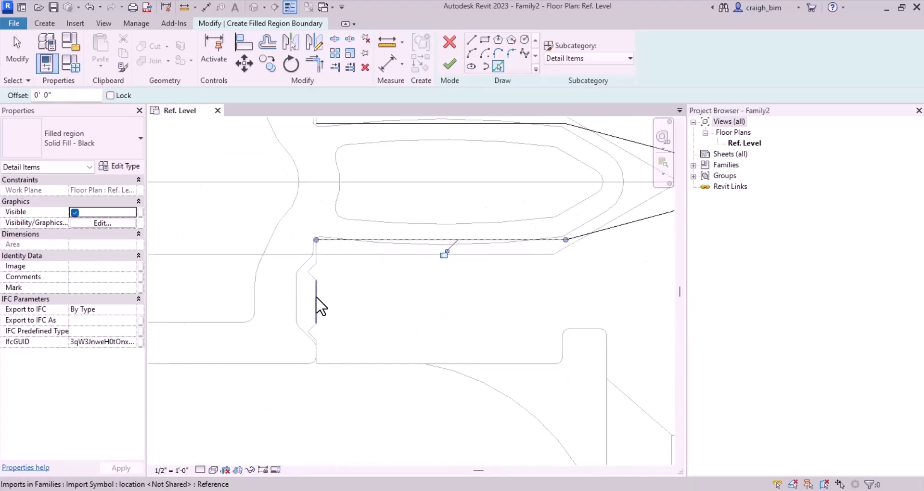
pyautogui.click(513, 364)
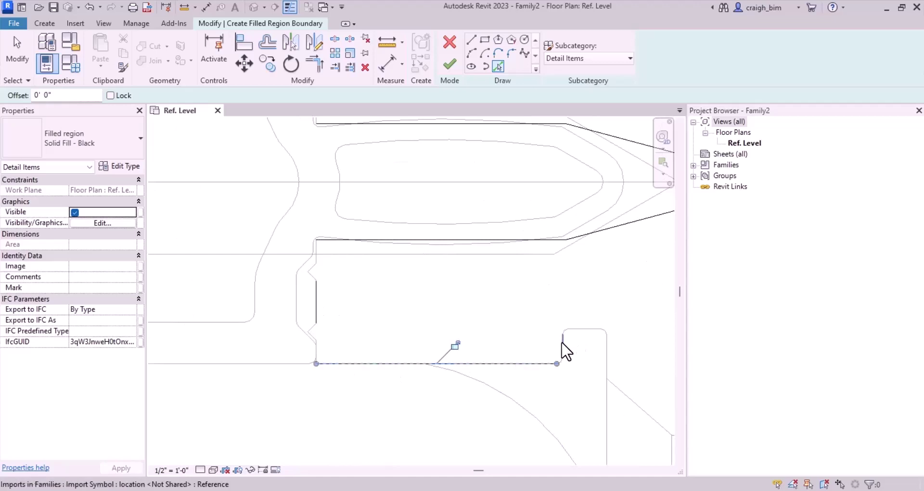
pyautogui.click(591, 332)
pyautogui.click(607, 359)
# Pick the lip arcs and straight back of the mullion's lower rounded slot as boundary lines.
pyautogui.scroll(-2, 609, 385)
pyautogui.moveTo(578, 393); pyautogui.dragTo(488, 319, button='middle')
pyautogui.scroll(2, 472, 384)
pyautogui.scroll(2, 447, 344)
pyautogui.click(435, 346)
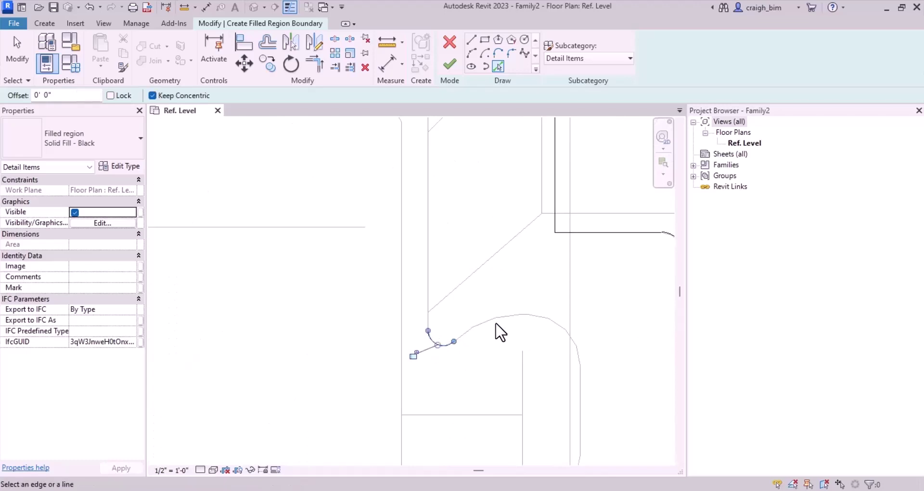
pyautogui.scroll(-3, 488, 300)
pyautogui.click(536, 368)
pyautogui.scroll(3, 559, 415)
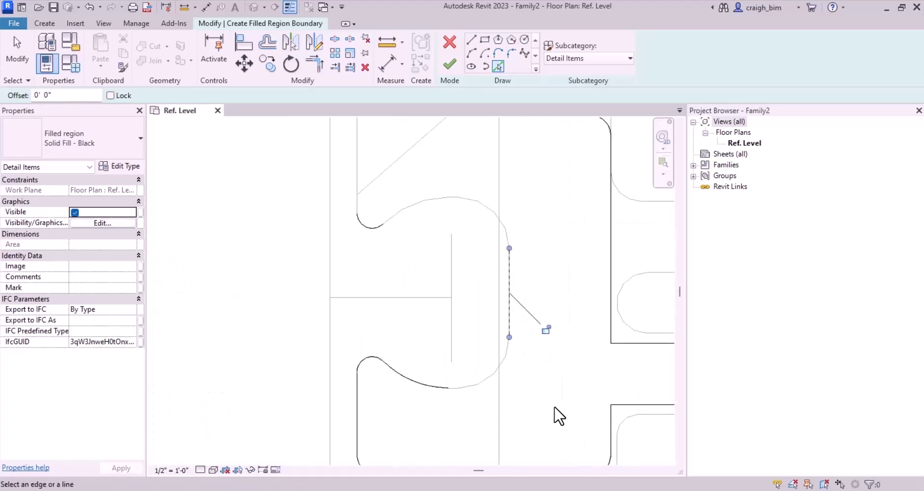
# Replace the picked slot curve with a three-point arc and draw a matching arc for the lower slot's upper side.
pyautogui.press('Escape')
pyautogui.click(431, 387)
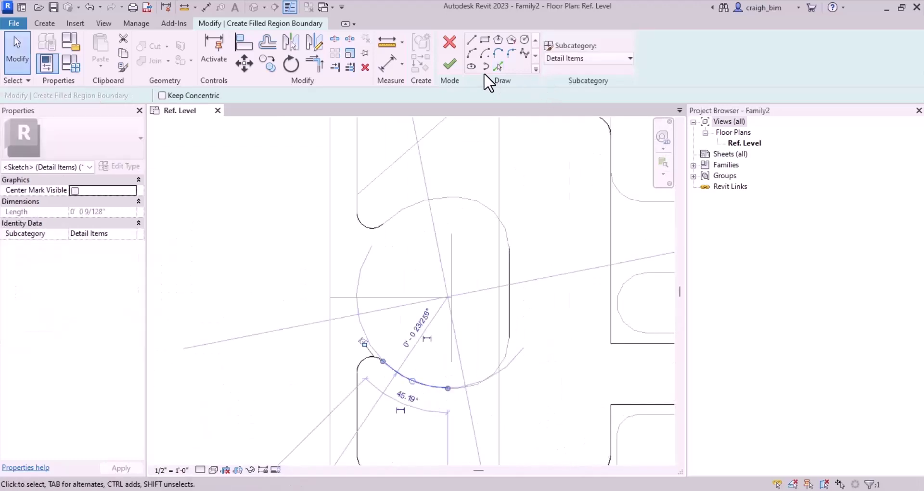
pyautogui.click(472, 52)
pyautogui.click(386, 359)
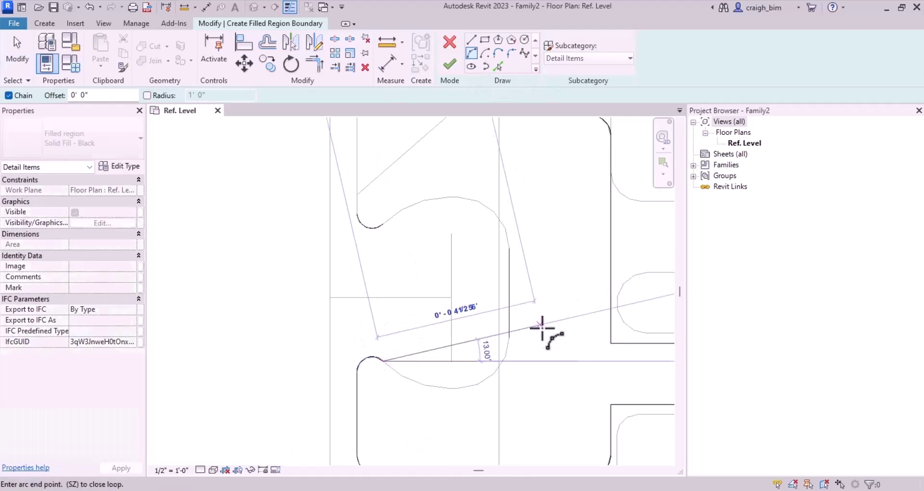
pyautogui.click(508, 338)
pyautogui.click(477, 368)
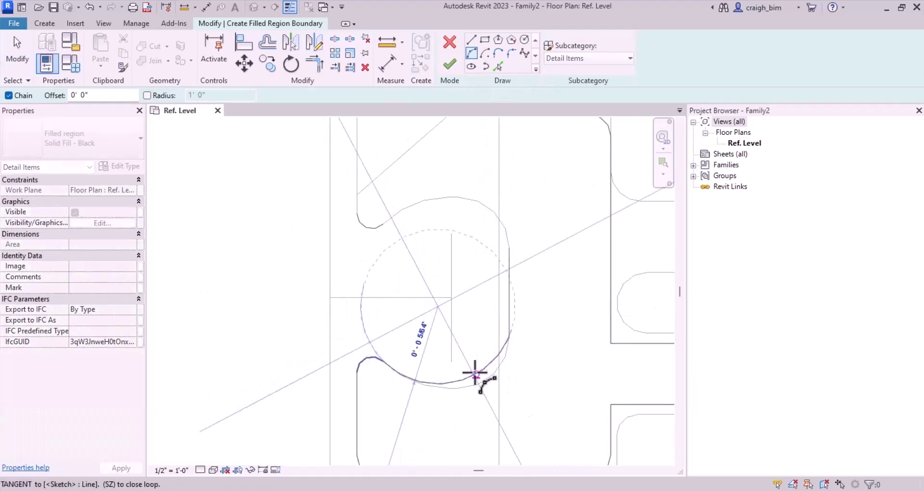
pyautogui.click(510, 248)
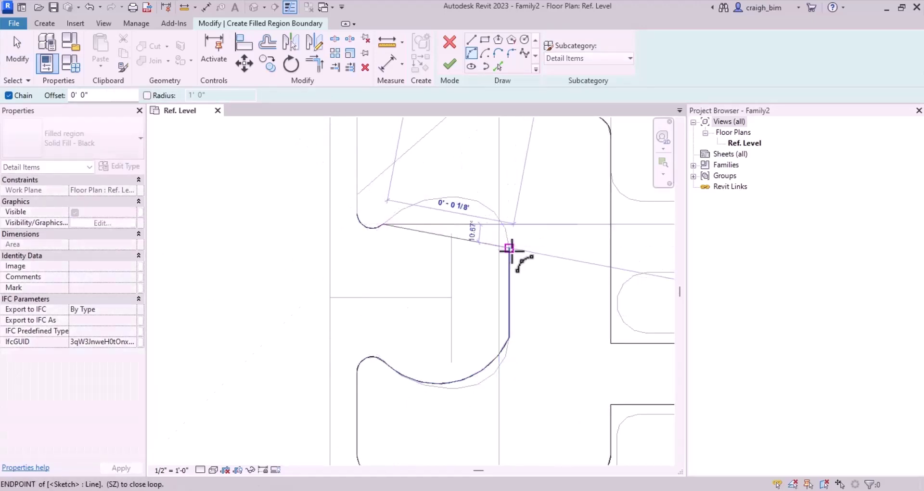
pyautogui.click(454, 206)
pyautogui.click(471, 40)
pyautogui.click(356, 213)
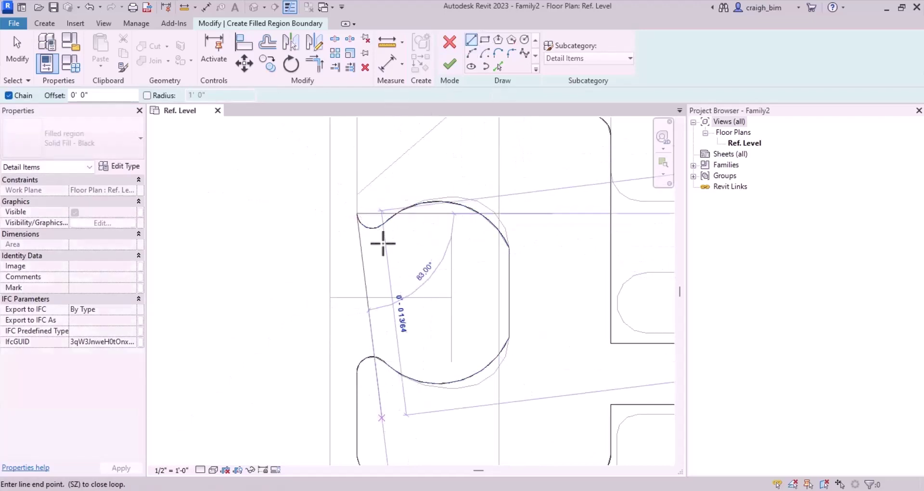
pyautogui.scroll(4, 351, 413)
pyautogui.moveTo(369, 235); pyautogui.dragTo(373, 228, button='middle')
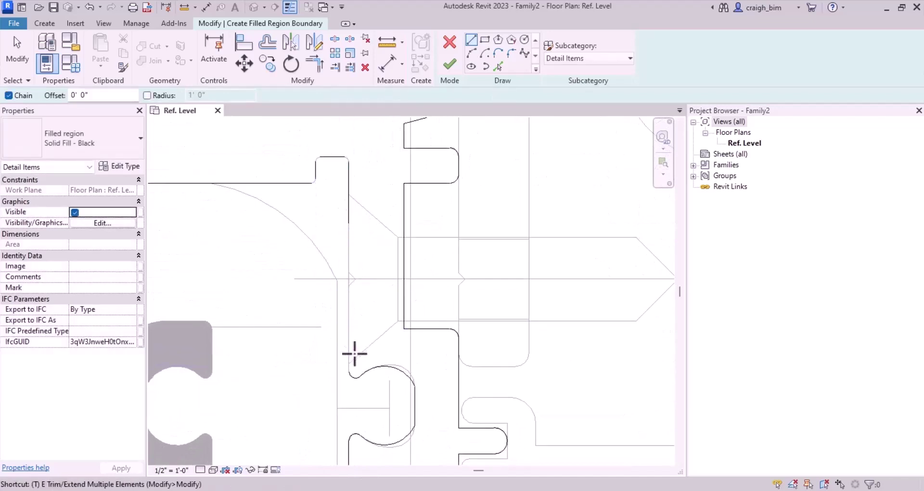
pyautogui.press('r')
pyautogui.click(356, 377)
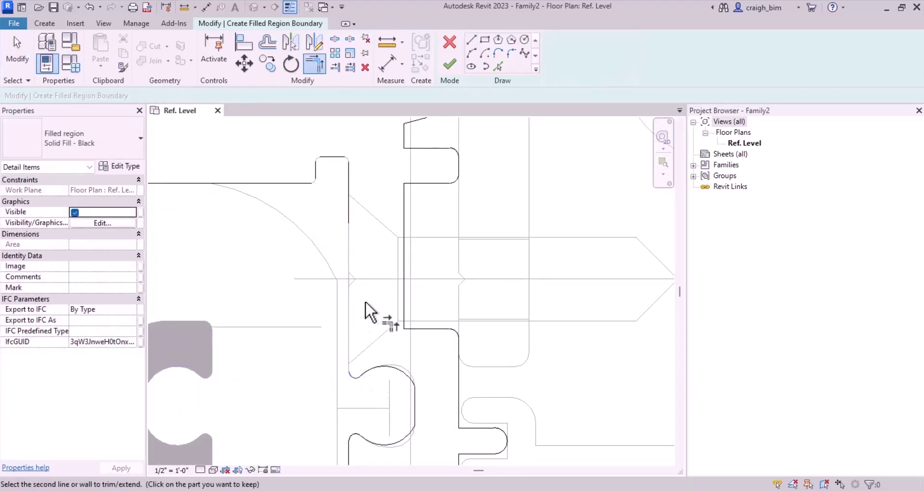
pyautogui.press('Escape')
pyautogui.press('Escape')
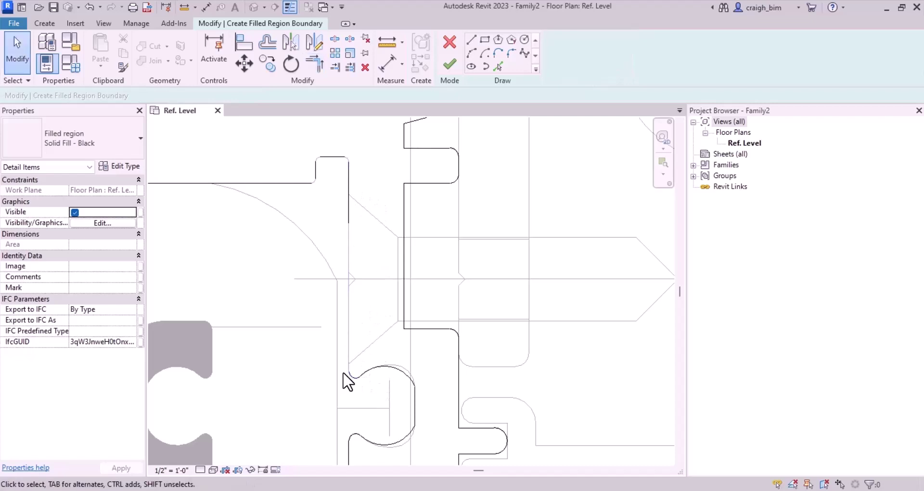
# Stretch the front-face line below the lower arm's notch down to the lower slot's upper lip arc.
pyautogui.click(354, 214)
pyautogui.moveTo(351, 313); pyautogui.dragTo(348, 372)
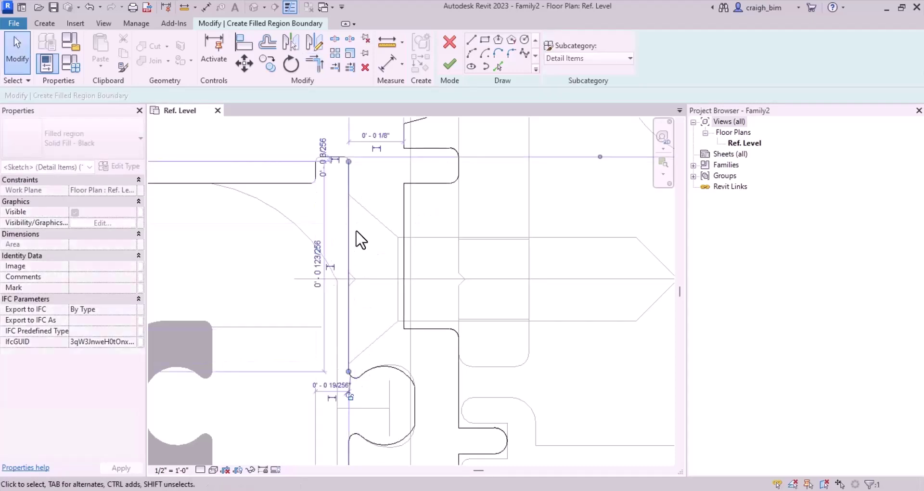
pyautogui.click(365, 276)
# Trim the boundary lines at the lower arm's notch and end face to square corners.
pyautogui.press('t')
pyautogui.press('r')
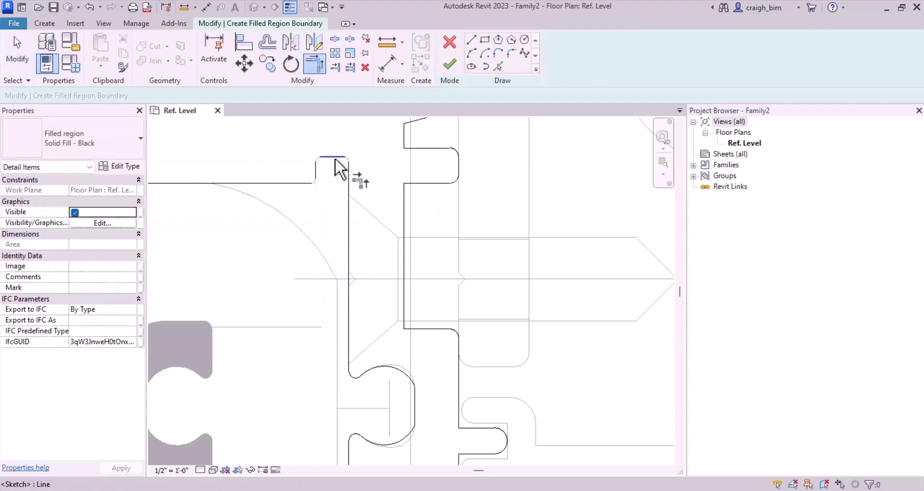
pyautogui.click(336, 159)
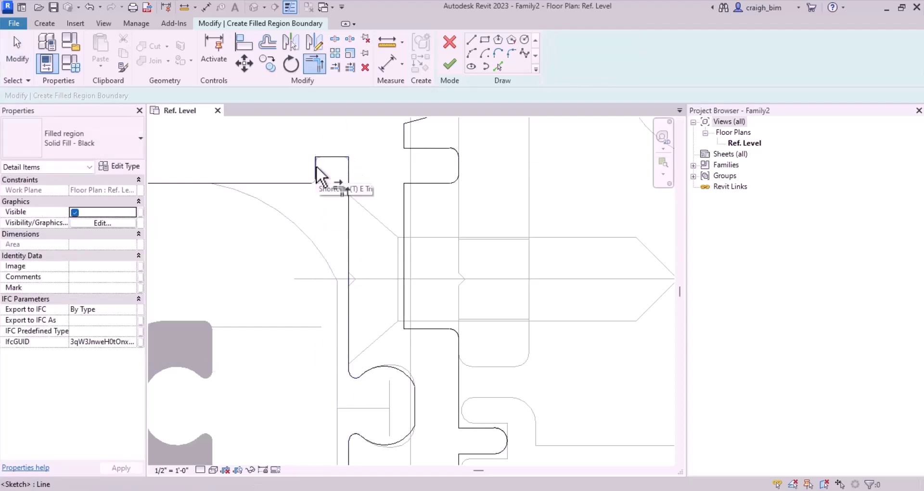
pyautogui.click(303, 183)
pyautogui.moveTo(271, 208); pyautogui.dragTo(532, 354, button='middle')
pyautogui.click(497, 331)
pyautogui.click(485, 287)
pyautogui.scroll(3, 505, 292)
pyautogui.scroll(-1, 428, 193)
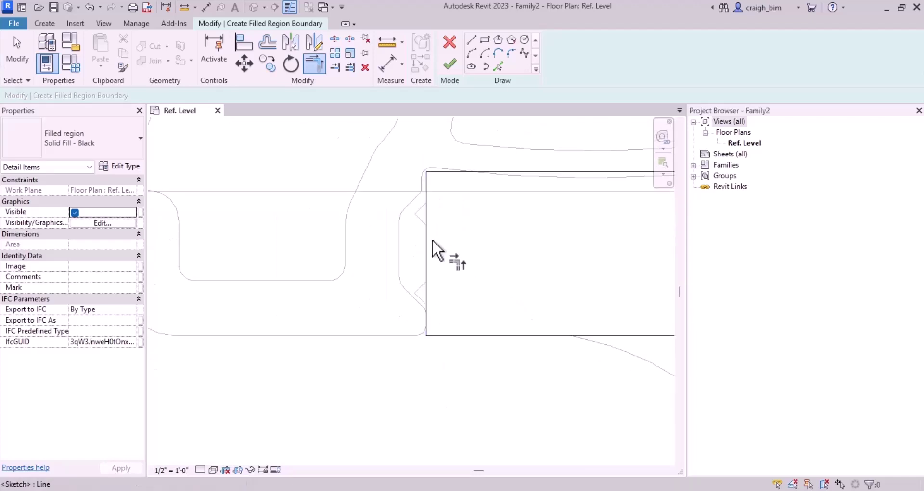
pyautogui.moveTo(525, 236); pyautogui.dragTo(313, 295, button='middle')
pyautogui.scroll(-2, 337, 308)
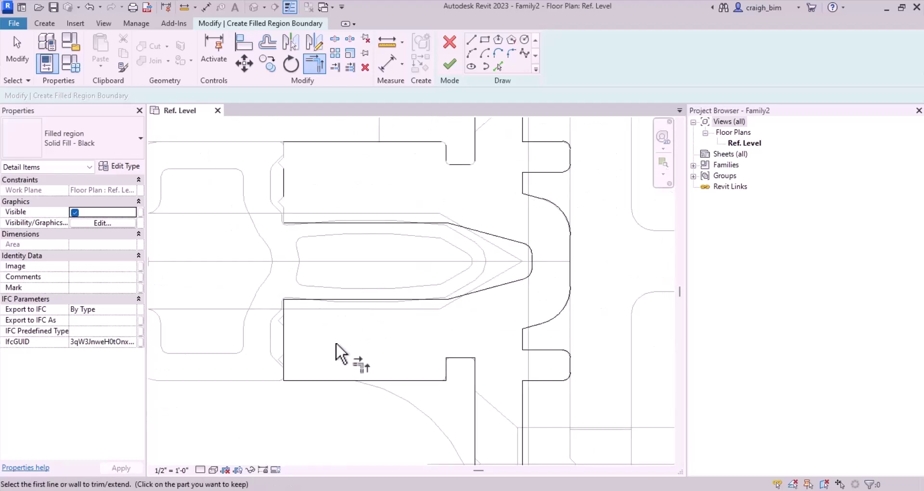
# Trim the boundary lines at the upper arm's end face and notch to square corners.
pyautogui.scroll(3, 280, 163)
pyautogui.click(311, 120)
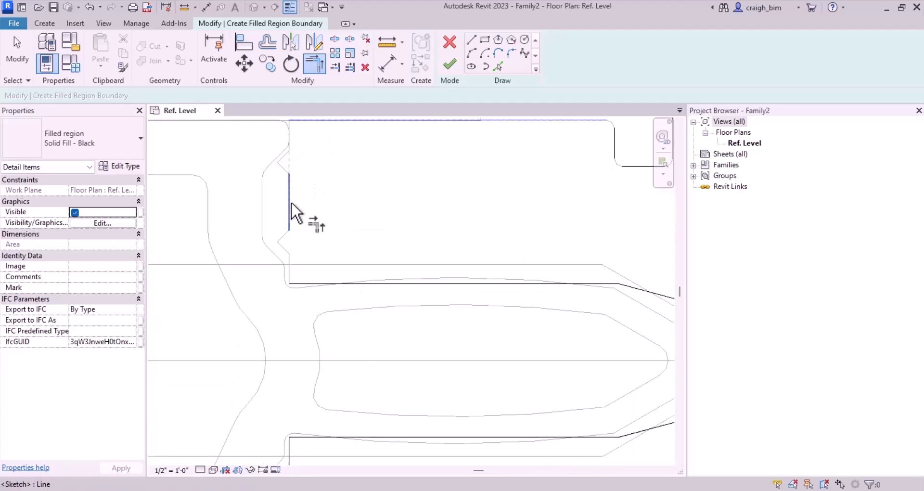
pyautogui.scroll(-3, 285, 253)
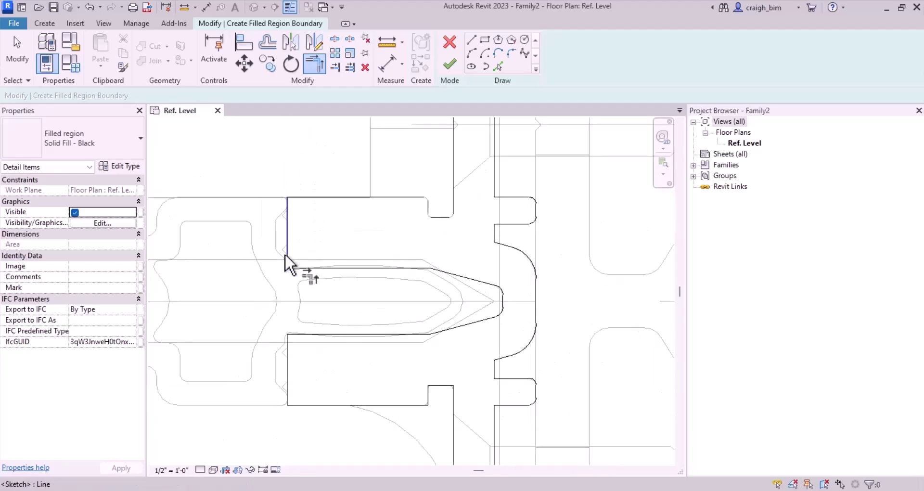
pyautogui.scroll(4, 291, 246)
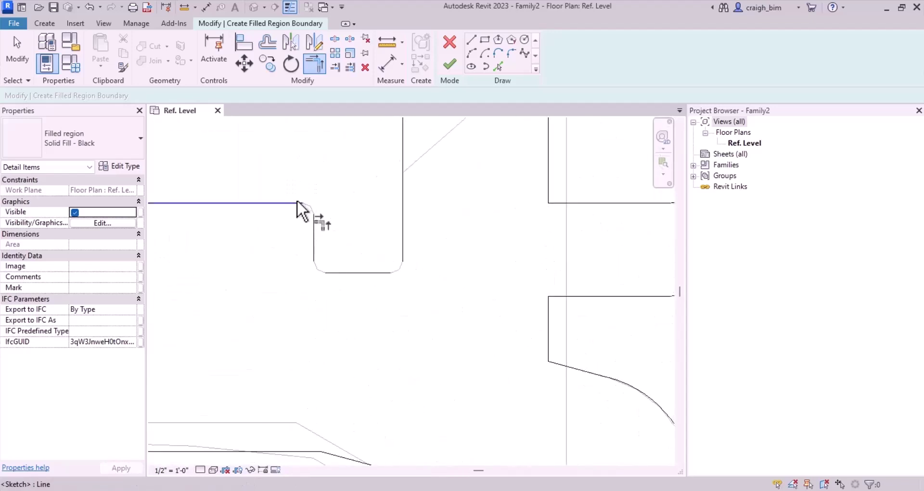
pyautogui.click(314, 236)
pyautogui.click(373, 270)
pyautogui.click(403, 241)
pyautogui.scroll(-3, 314, 343)
pyautogui.scroll(-3, 305, 223)
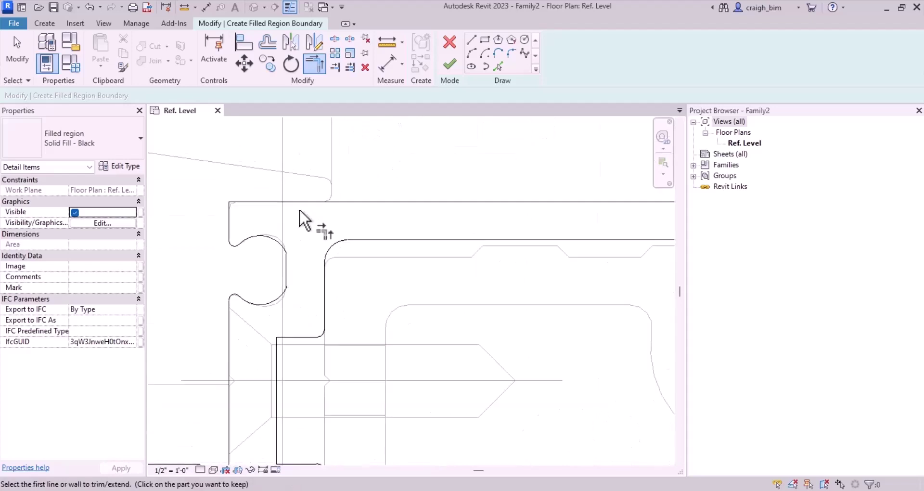
# Check the mullion boundary by selecting its connected chain, and finish the black filled region.
pyautogui.press('Escape')
pyautogui.click(347, 207)
pyautogui.scroll(-2, 222, 239)
pyautogui.scroll(5, 445, 306)
pyautogui.scroll(4, 446, 185)
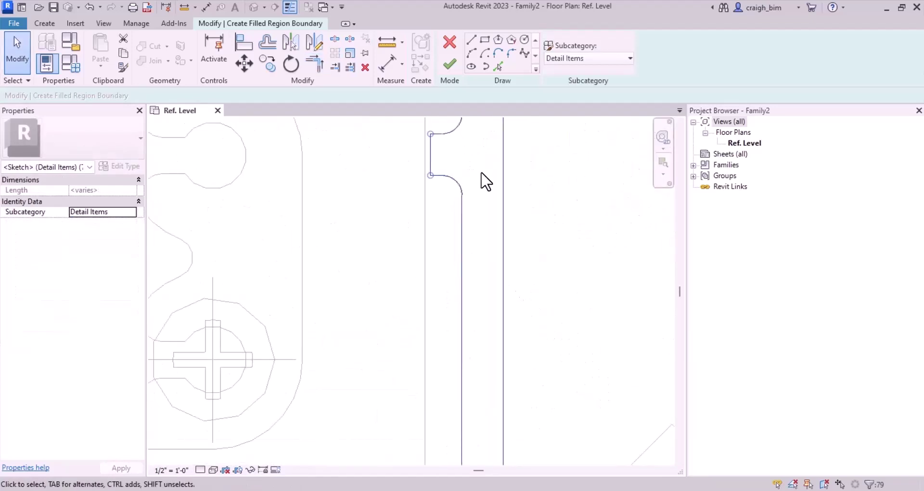
pyautogui.press('Escape')
pyautogui.click(451, 65)
pyautogui.scroll(-3, 551, 217)
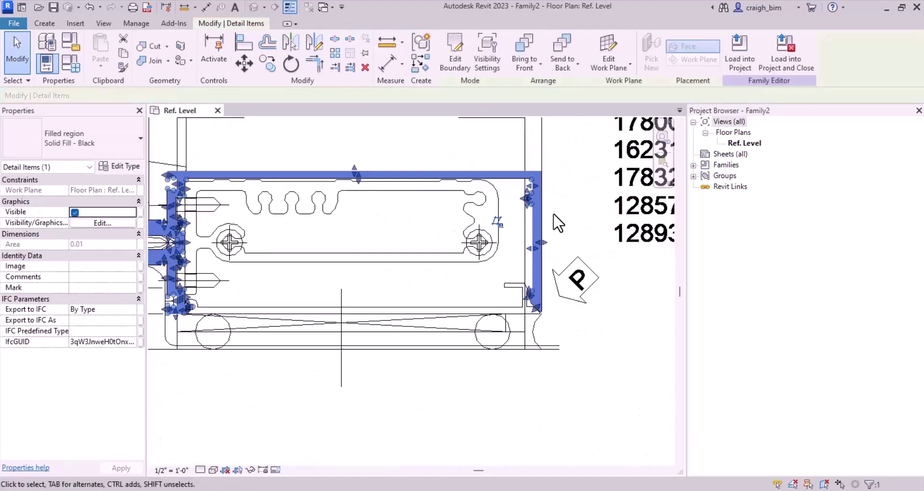
pyautogui.press('Escape')
pyautogui.moveTo(289, 372); pyautogui.dragTo(384, 373, button='middle')
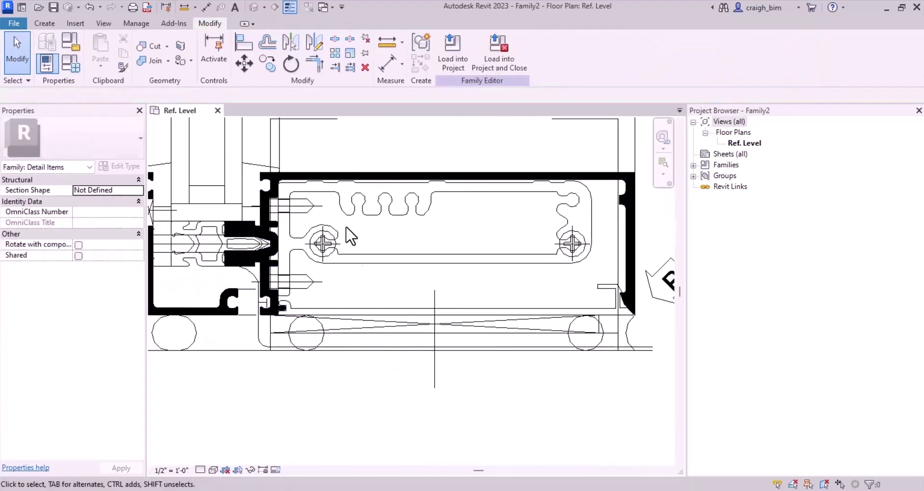
# Start another Solid Fill - Black filled region like the mullion's and pick the connected outline of the snap-in strip along its open lower side.
pyautogui.click(342, 179)
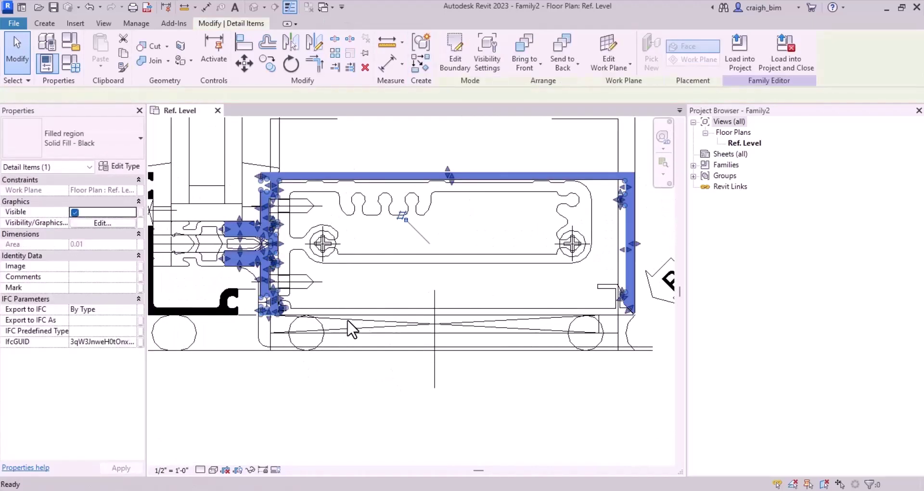
pyautogui.click(455, 52)
pyautogui.click(498, 66)
pyautogui.scroll(5, 227, 355)
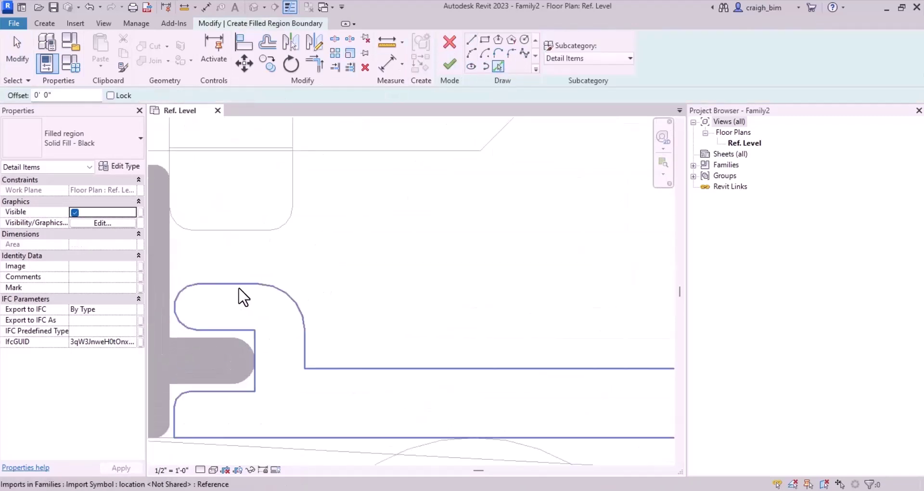
pyautogui.press('Tab')
pyautogui.click(241, 296)
# Pick the imported edges at the strip's right end, including the slanted lip line and the stepped edges beside the mullion's hook.
pyautogui.scroll(-5, 258, 367)
pyautogui.moveTo(581, 410)
pyautogui.mouseDown(button='middle')
pyautogui.moveTo(406, 419)
pyautogui.moveTo(234, 397)
pyautogui.mouseUp(button='middle')
pyautogui.scroll(5, 481, 299)
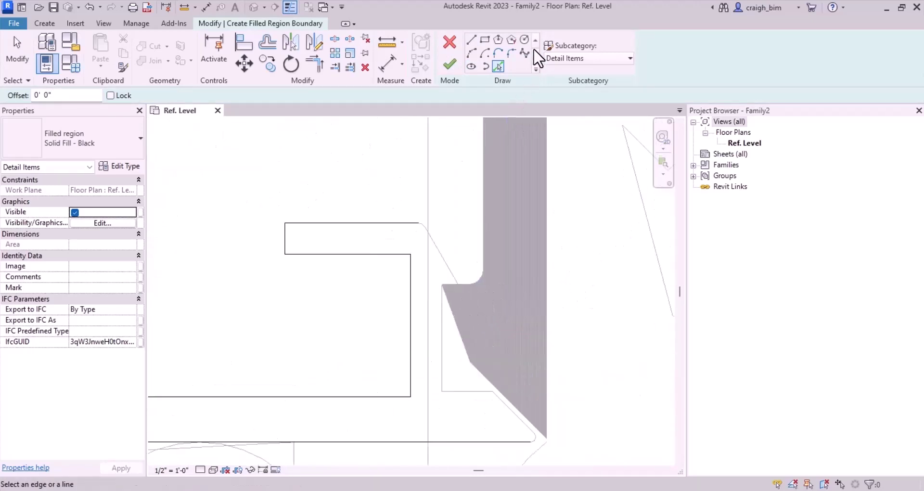
pyautogui.click(500, 66)
pyautogui.click(444, 311)
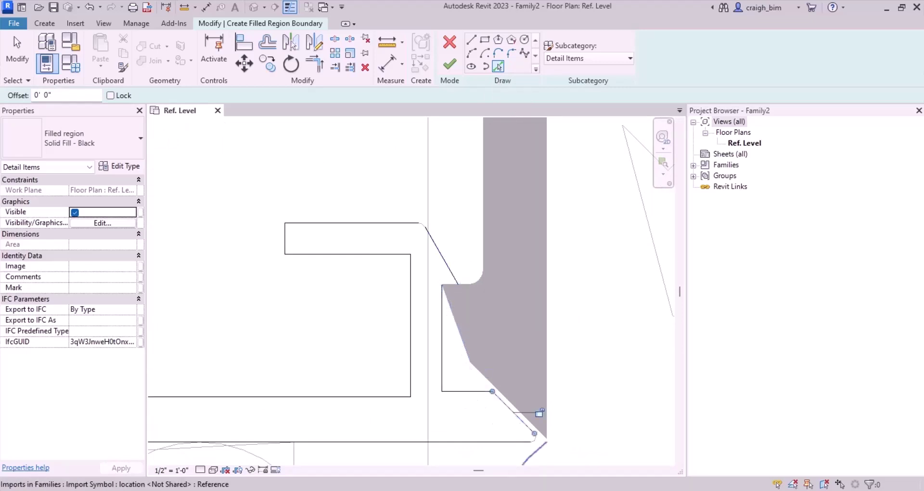
# Trim the strip's boundary to sharp corners at its bottom right tip and where the upper flange meets the slanted lip.
pyautogui.press('t')
pyautogui.press('r')
pyautogui.click(528, 438)
pyautogui.click(528, 430)
pyautogui.scroll(3, 392, 214)
pyautogui.click(428, 252)
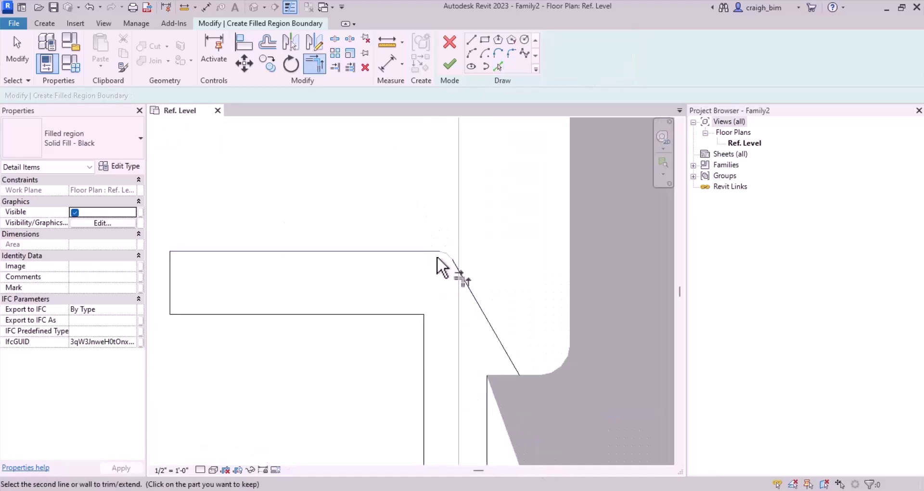
pyautogui.click(465, 288)
pyautogui.press('Escape')
# Draw a 1/32" horizontal boundary line from the top of the strip's vertical edge to the foot of the slanted lip.
pyautogui.moveTo(519, 316); pyautogui.dragTo(377, 169, button='middle')
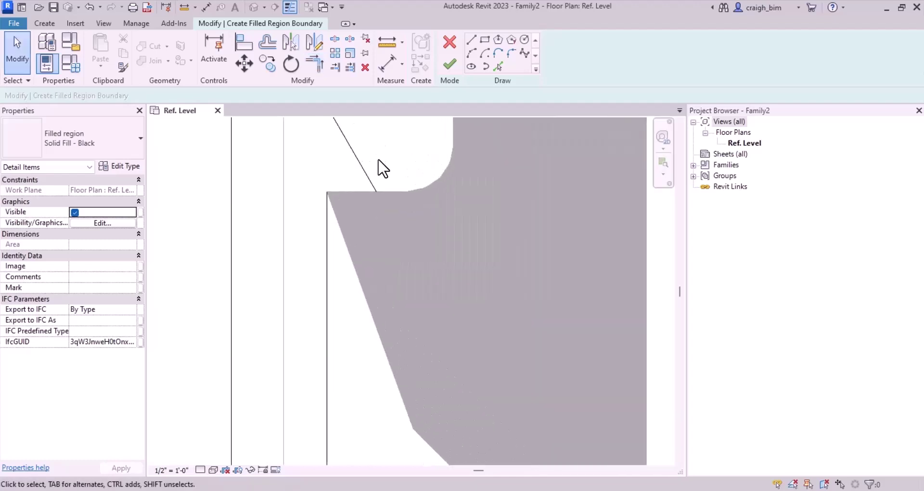
pyautogui.scroll(2, 377, 169)
pyautogui.click(472, 41)
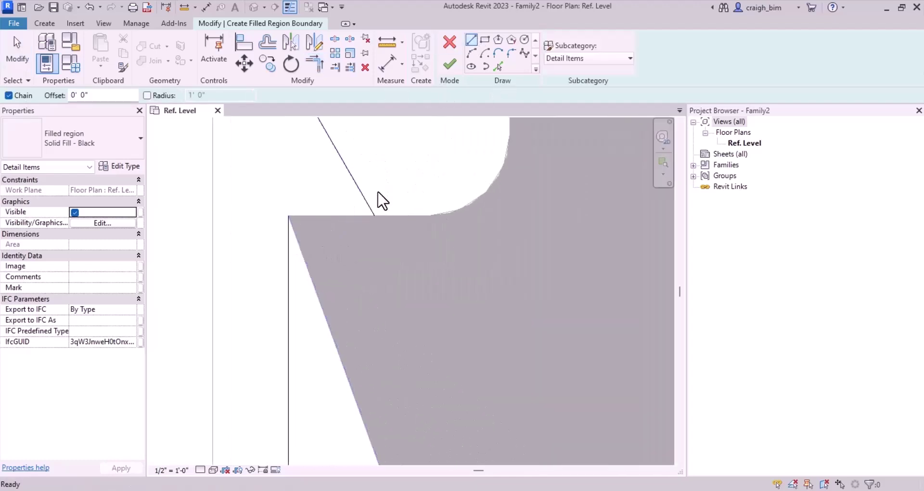
pyautogui.press('Escape')
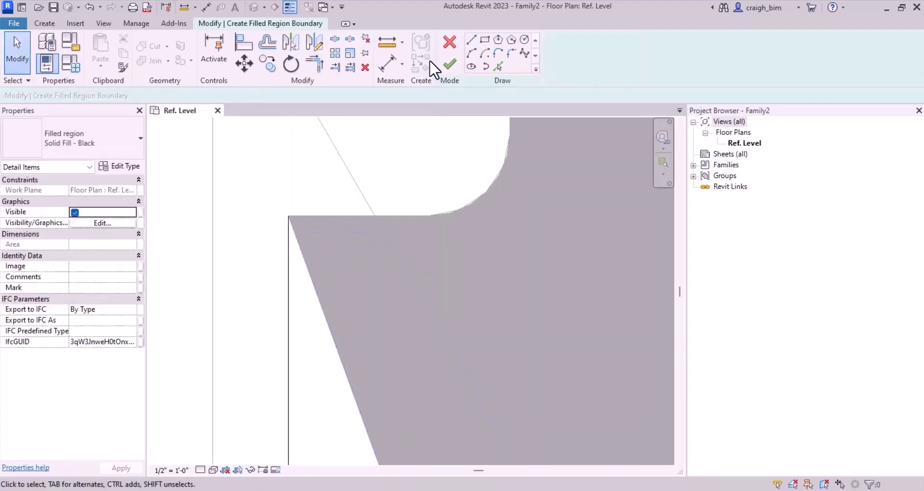
pyautogui.click(477, 42)
pyautogui.click(289, 217)
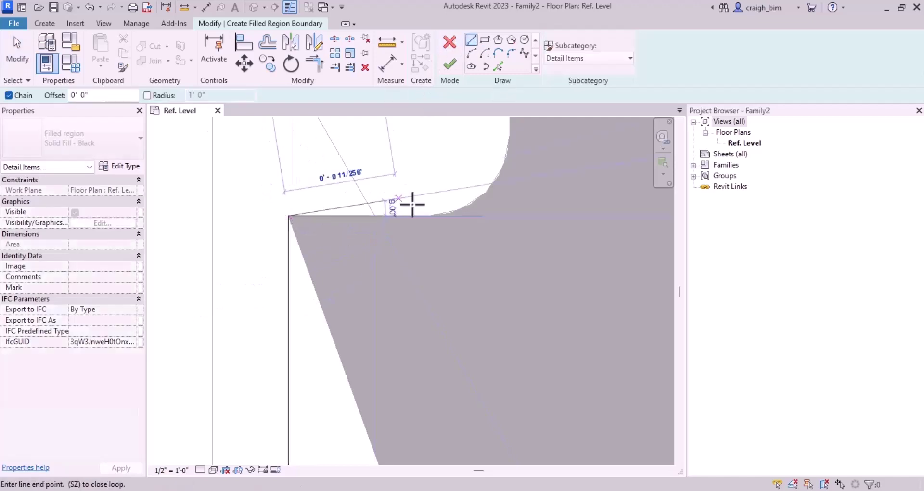
pyautogui.write('1')
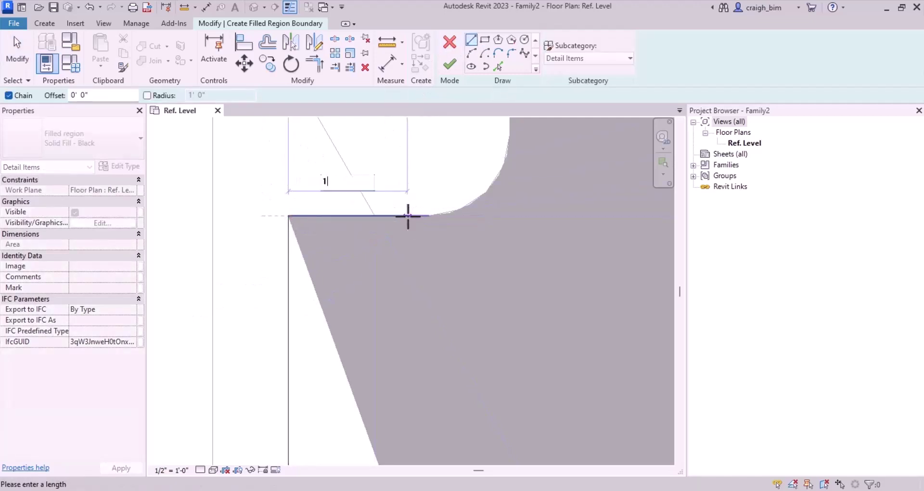
pyautogui.write('/32"')
pyautogui.press('Return')
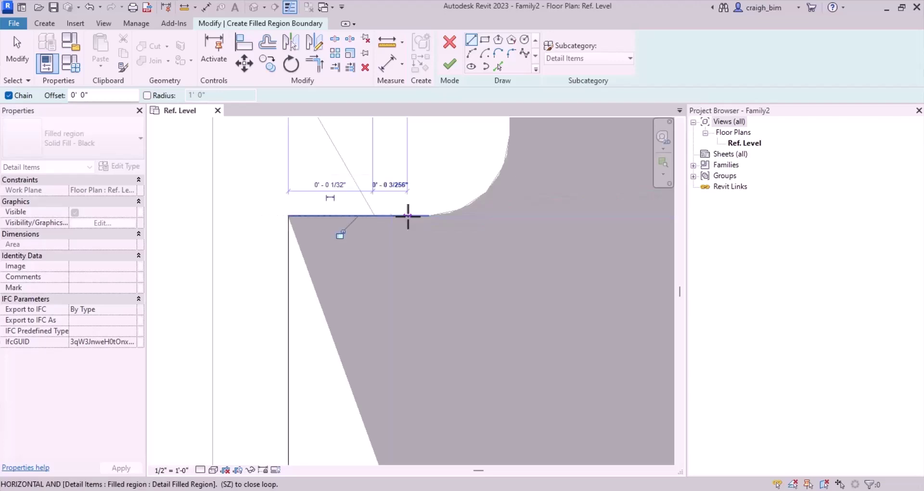
pyautogui.moveTo(339, 207); pyautogui.dragTo(450, 375, button='middle')
pyautogui.scroll(-3, 429, 351)
pyautogui.moveTo(386, 227); pyautogui.dragTo(412, 275, button='middle')
pyautogui.press('Escape')
pyautogui.press('Escape')
# Inspect the strip's boundary at its right end and finish the black filled region.
pyautogui.scroll(2, 498, 451)
pyautogui.moveTo(499, 452); pyautogui.dragTo(491, 291, button='middle')
pyautogui.scroll(-2, 501, 270)
pyautogui.scroll(-2, 565, 365)
pyautogui.scroll(-1, 566, 364)
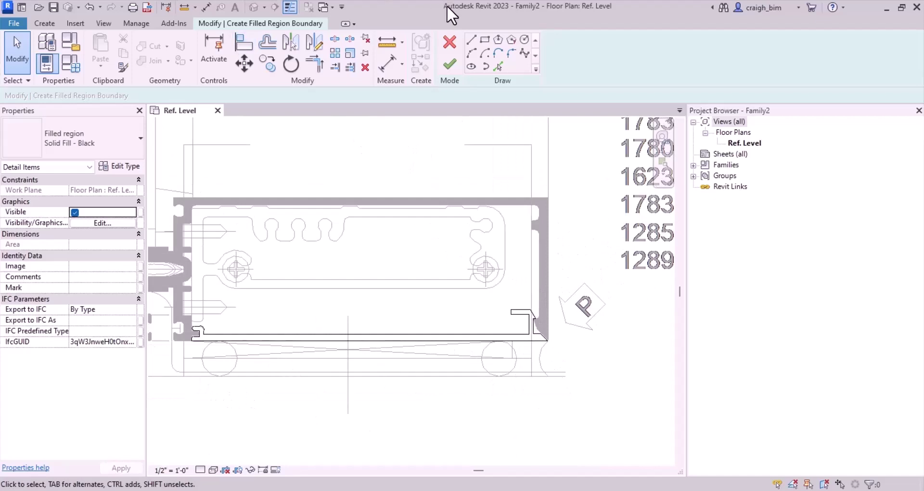
pyautogui.click(451, 67)
pyautogui.click(293, 434)
# Start another Solid Fill - Black region and pick the connected outer and inner outlines of the shear block inside the mullion.
pyautogui.moveTo(268, 443); pyautogui.dragTo(407, 442, button='middle')
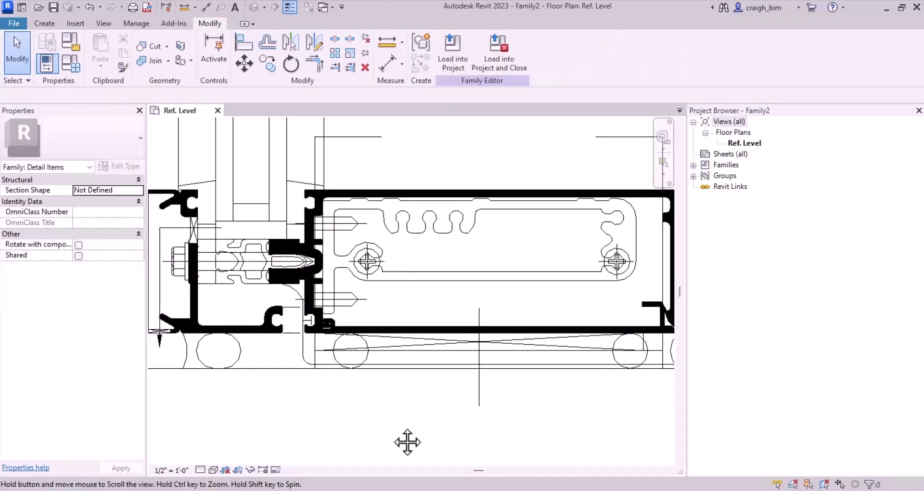
pyautogui.scroll(-2, 440, 284)
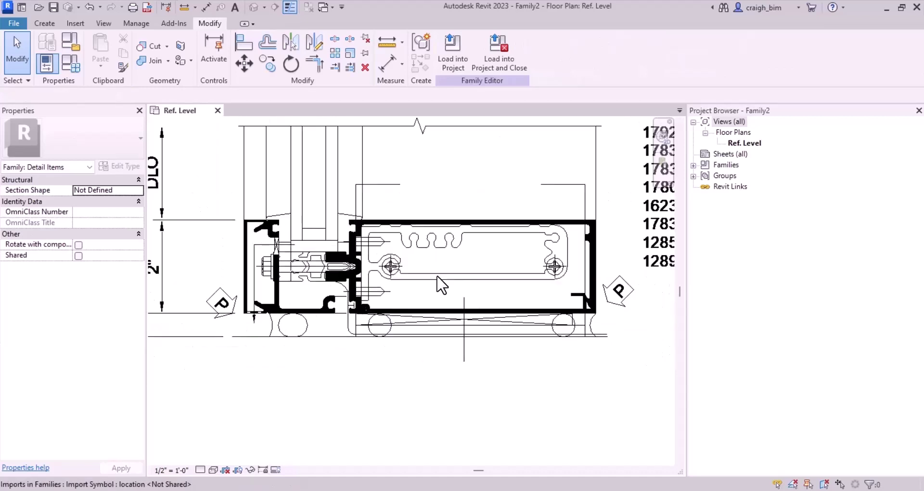
pyautogui.scroll(2, 518, 264)
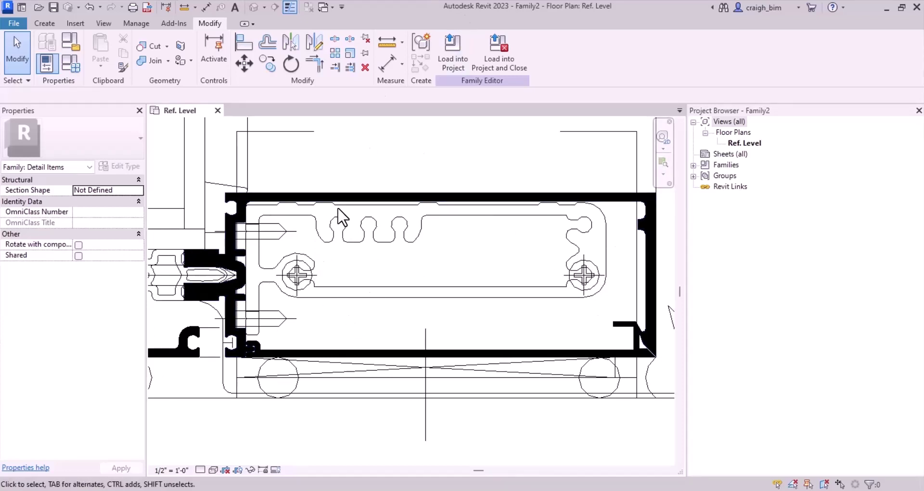
pyautogui.click(368, 211)
pyautogui.scroll(3, 334, 265)
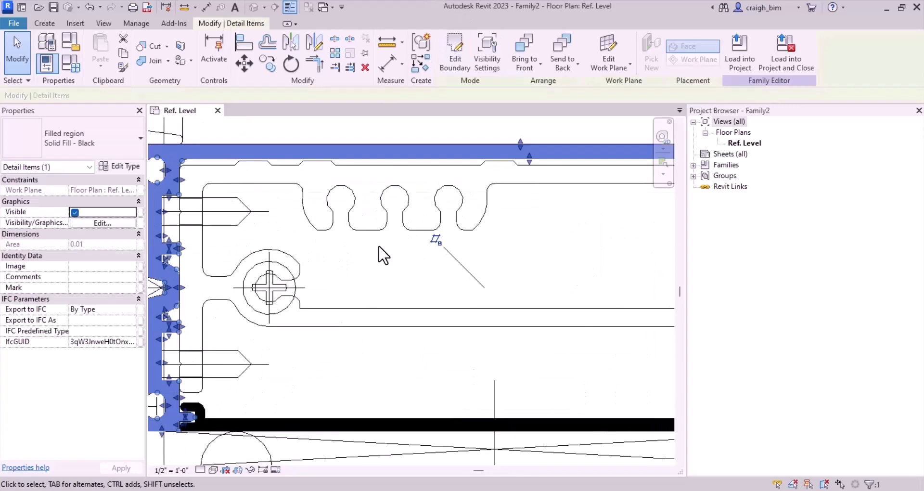
pyautogui.click(455, 53)
pyautogui.click(498, 66)
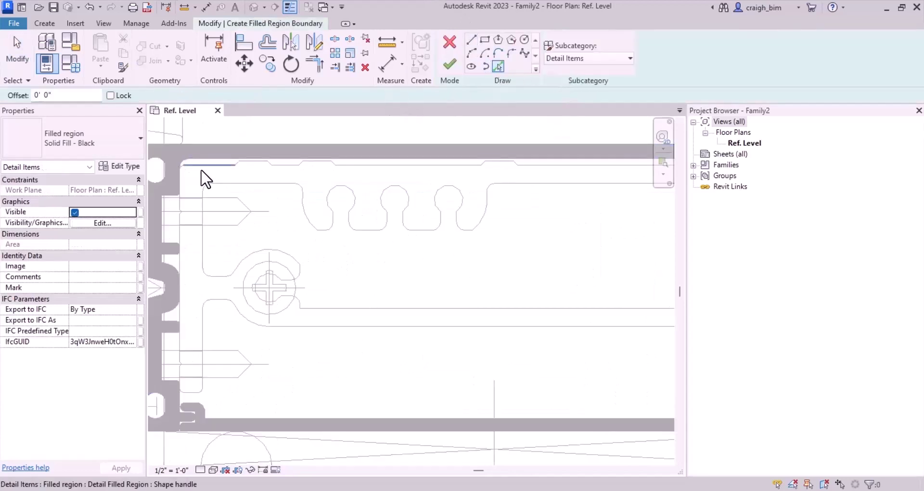
pyautogui.press('Tab')
pyautogui.click(226, 168)
pyautogui.press('Tab')
pyautogui.click(236, 195)
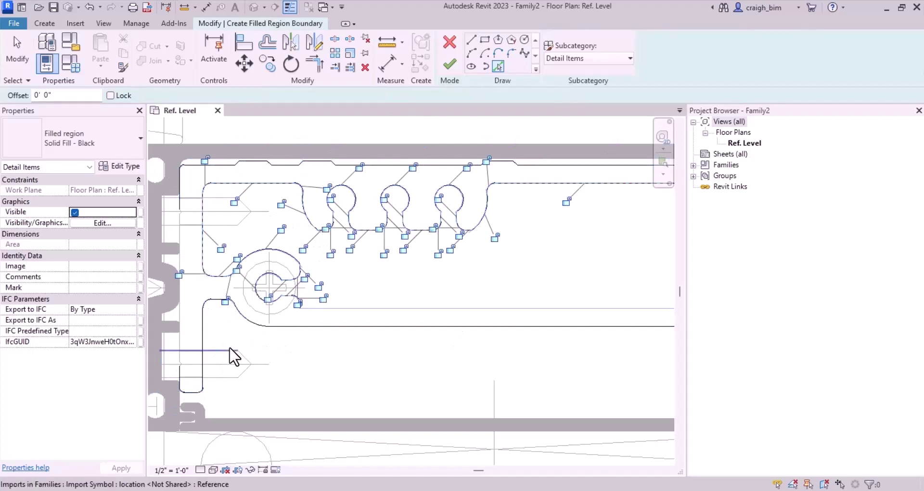
# Stretch the shear block's left boundary line down to the rounded corner of its lower foot.
pyautogui.press('Escape')
pyautogui.press('Escape')
pyautogui.click(180, 371)
pyautogui.press('Escape')
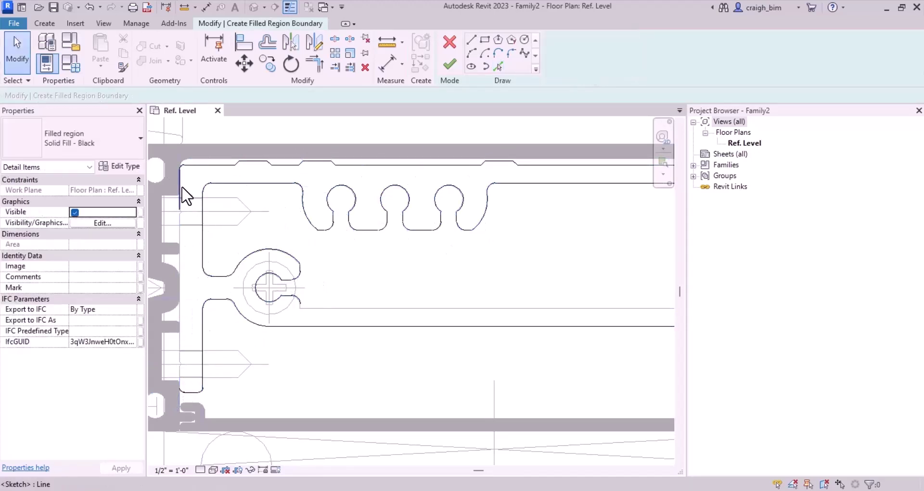
pyautogui.click(184, 195)
pyautogui.scroll(4, 192, 361)
pyautogui.scroll(3, 167, 399)
pyautogui.moveTo(171, 398); pyautogui.dragTo(156, 453)
pyautogui.scroll(-2, 264, 291)
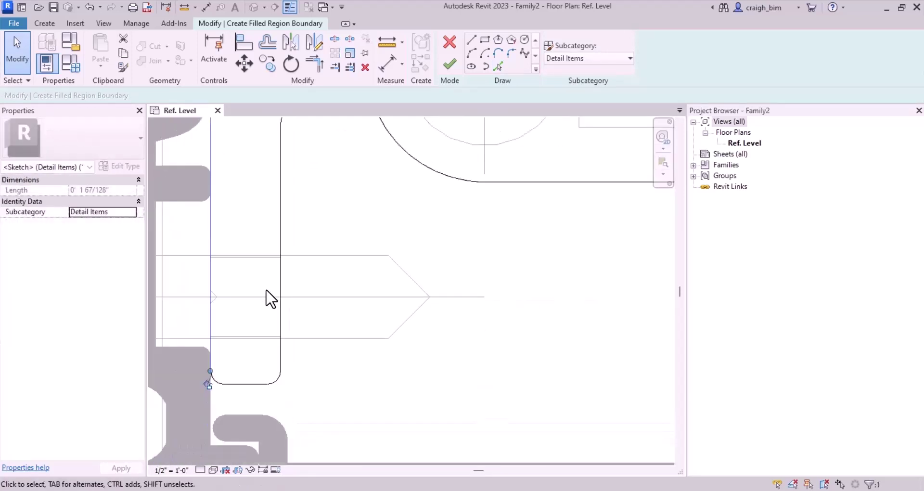
pyautogui.click(310, 380)
# Pick the shear block's inner lower edge and delete the boundary arc below the left screw slot's opening.
pyautogui.scroll(-3, 310, 380)
pyautogui.moveTo(508, 371); pyautogui.dragTo(244, 411, button='middle')
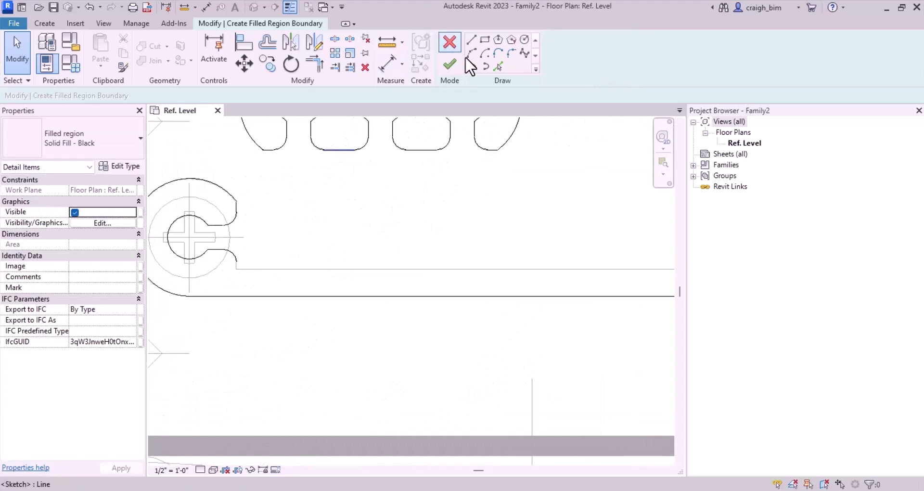
pyautogui.click(498, 66)
pyautogui.scroll(4, 267, 282)
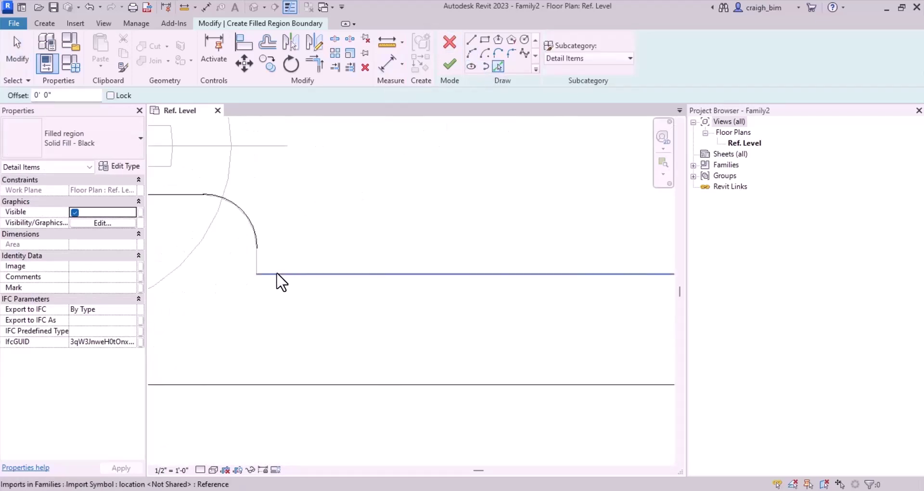
pyautogui.press('Escape')
pyautogui.click(257, 235)
pyautogui.press('Delete')
# Draw a 1/32" vertical boundary line up from the left end of the shear block's inner lower edge.
pyautogui.scroll(-3, 243, 307)
pyautogui.scroll(1, 202, 267)
pyautogui.scroll(1, 207, 276)
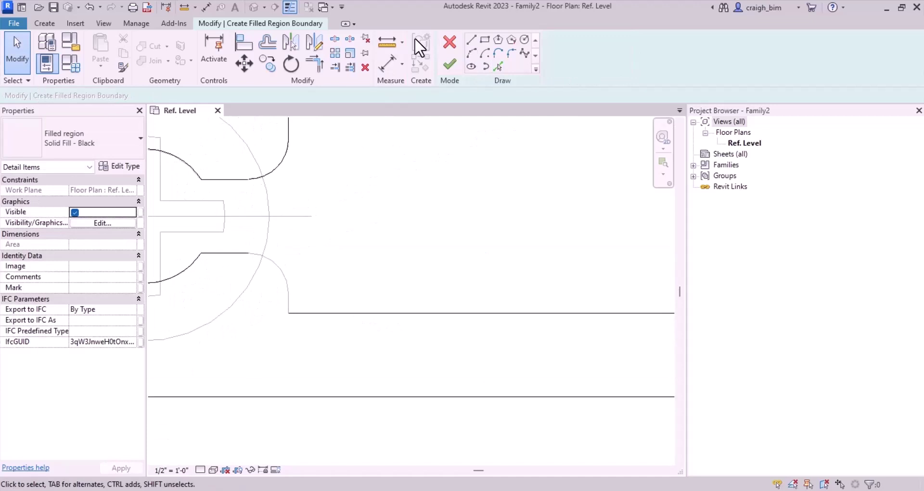
pyautogui.click(471, 40)
pyautogui.click(289, 313)
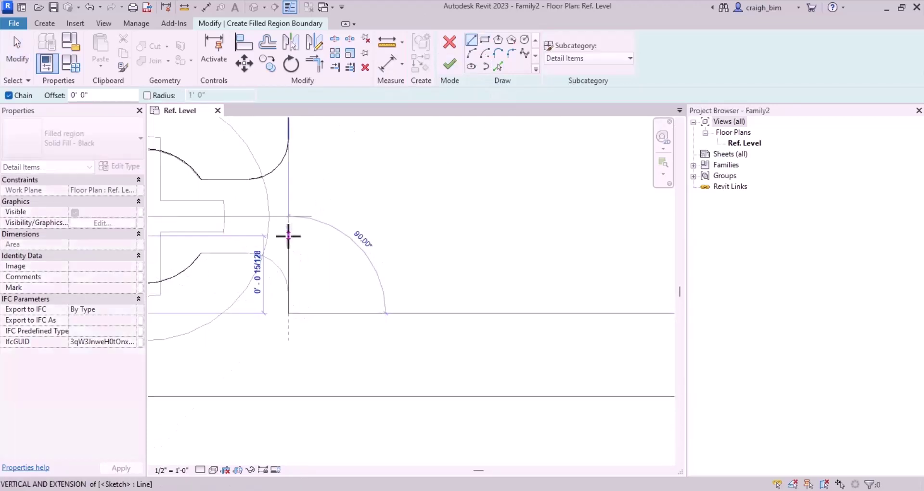
pyautogui.write('0 ')
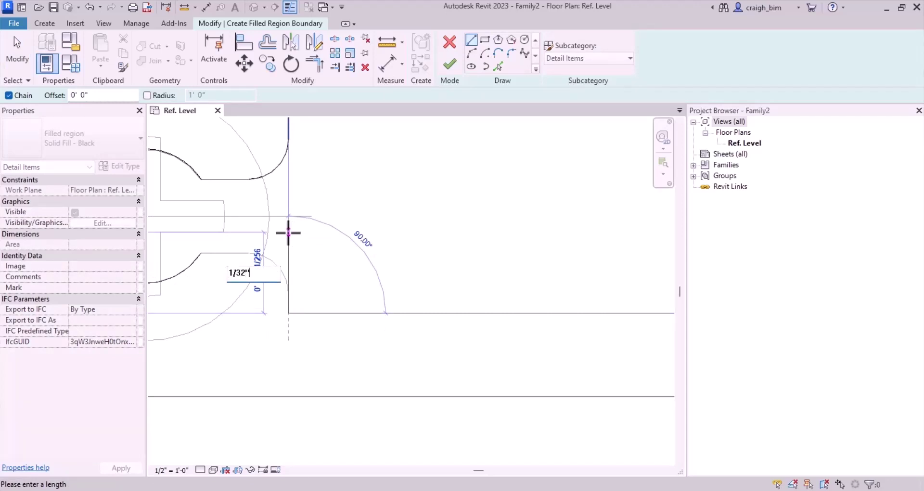
pyautogui.write('1/32')
pyautogui.press('Return')
pyautogui.press('Escape')
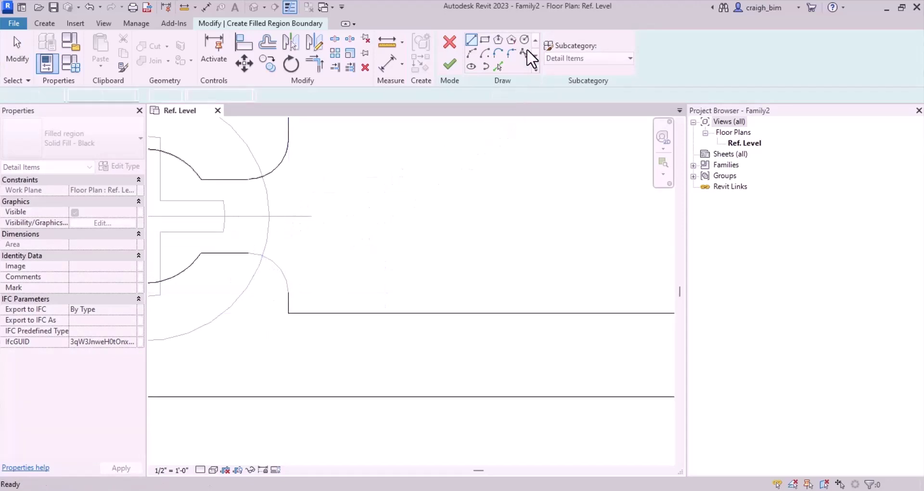
# Draw a start-end-radius arc joining the short vertical line to the left screw slot's lower edge.
pyautogui.click(473, 53)
pyautogui.scroll(2, 230, 312)
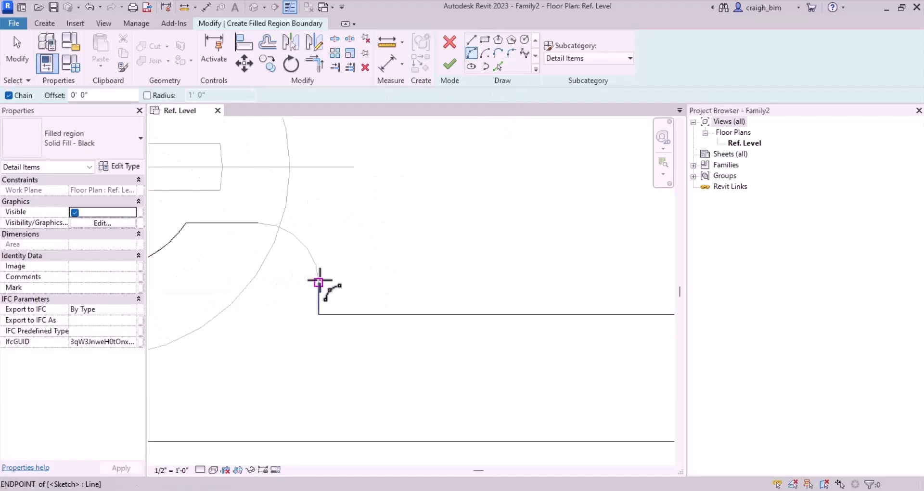
pyautogui.click(318, 282)
pyautogui.click(292, 232)
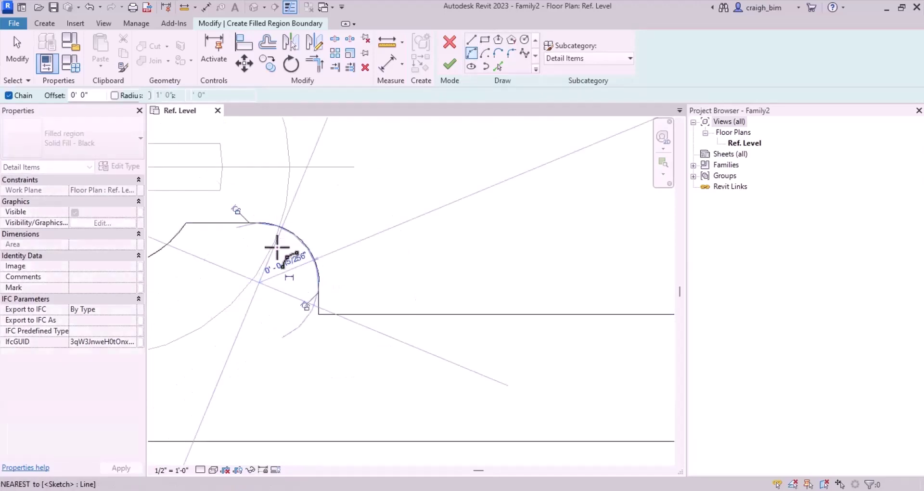
pyautogui.press('Escape')
pyautogui.scroll(-6, 226, 303)
pyautogui.press('Escape')
# Delete the arc below the right screw slot's opening and draw a 1/32" vertical line up from the inner lower edge's right end.
pyautogui.scroll(6, 527, 310)
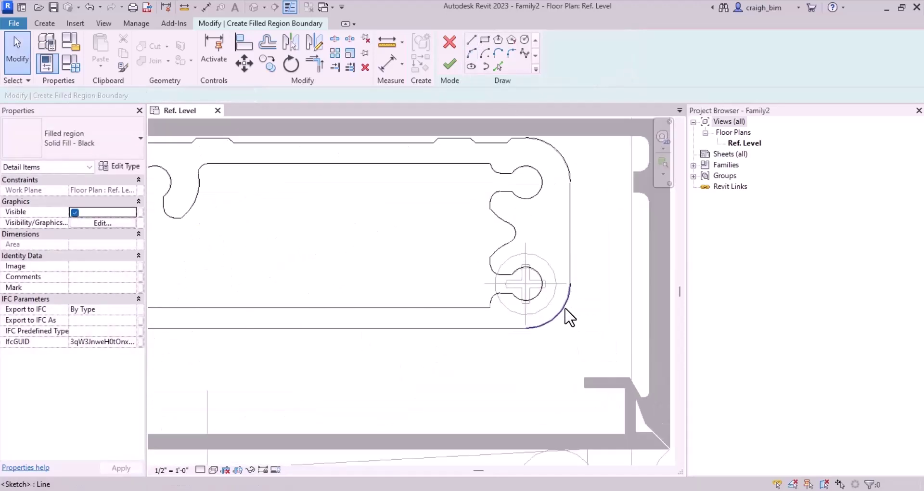
pyautogui.click(428, 282)
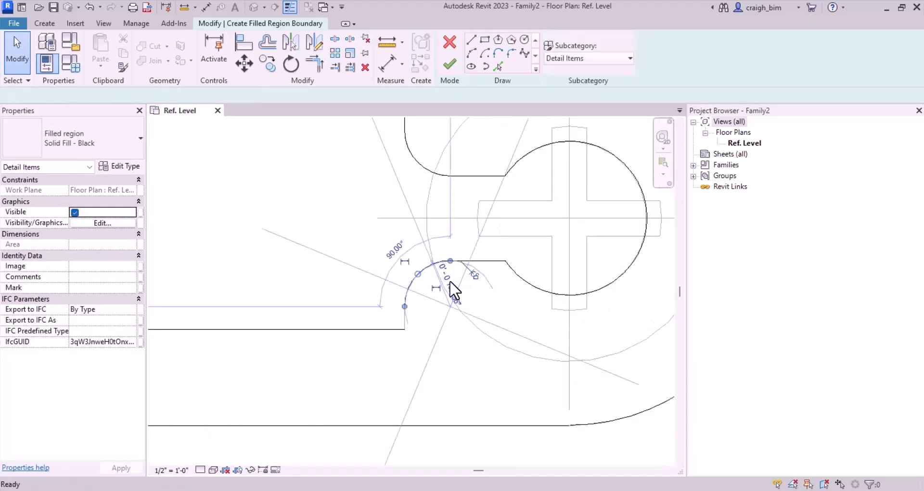
pyautogui.press('Delete')
pyautogui.click(472, 38)
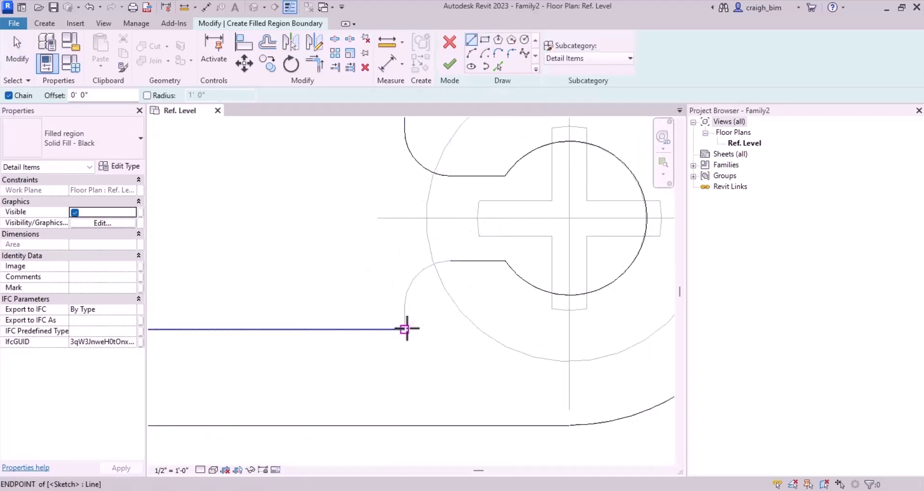
pyautogui.click(404, 330)
pyautogui.write('1/')
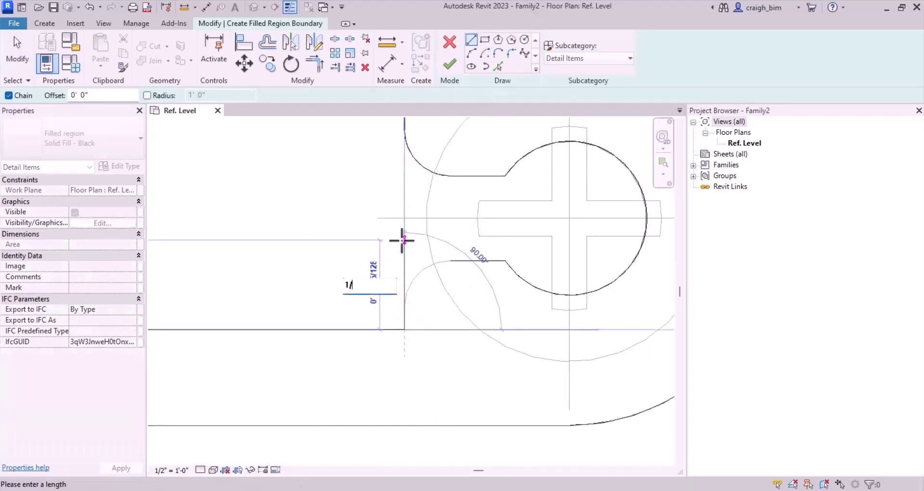
pyautogui.write('32"')
pyautogui.press('Return')
pyautogui.press('Escape')
# Draw a start-end-radius arc from the short vertical line to the right screw slot's lower edge.
pyautogui.click(471, 53)
pyautogui.click(405, 305)
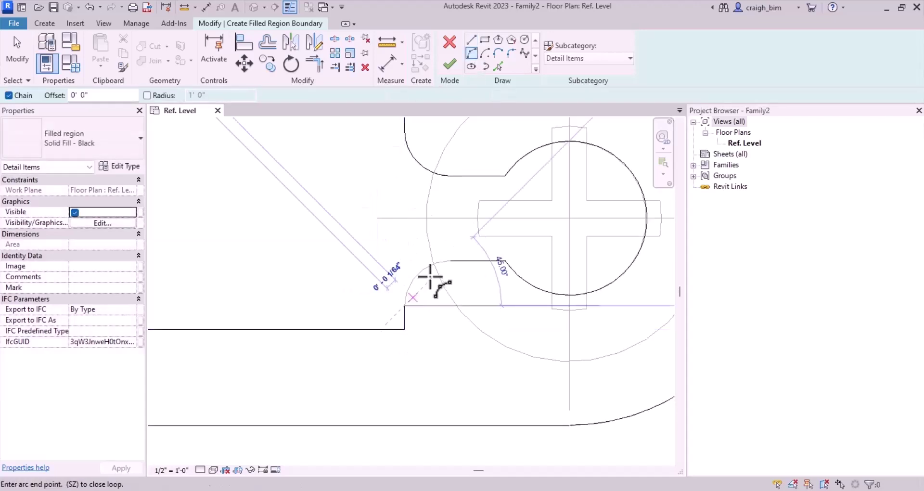
pyautogui.scroll(-5, 557, 295)
pyautogui.press('Escape')
pyautogui.press('Escape')
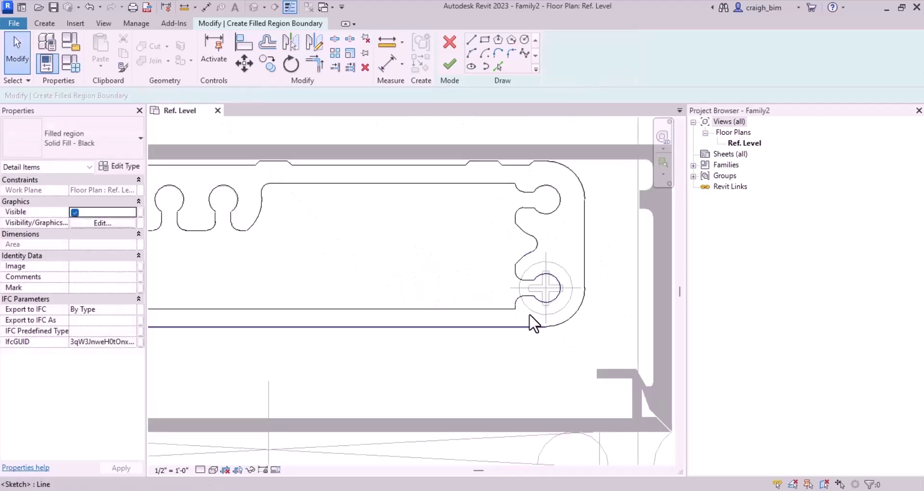
# Pick the screw circle at the shear block's right slot as boundary and delete the slot's inner arc and both opening lines.
pyautogui.click(498, 67)
pyautogui.scroll(5, 571, 284)
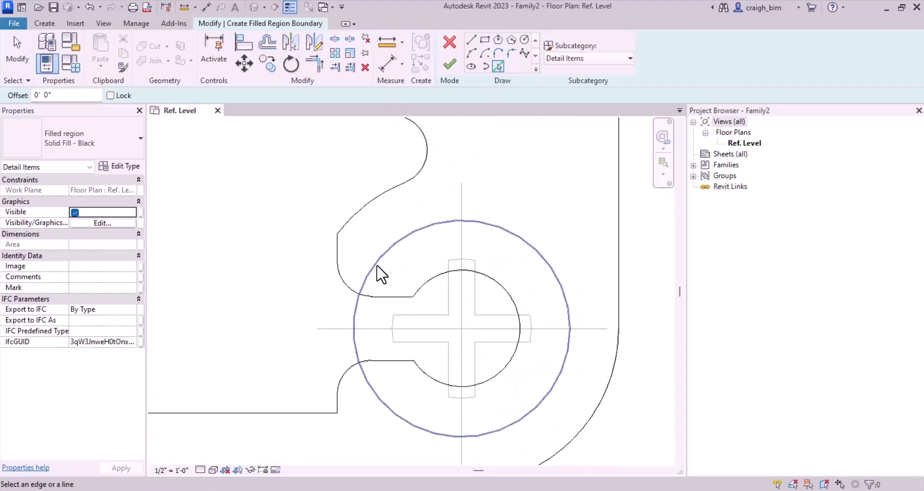
pyautogui.click(374, 270)
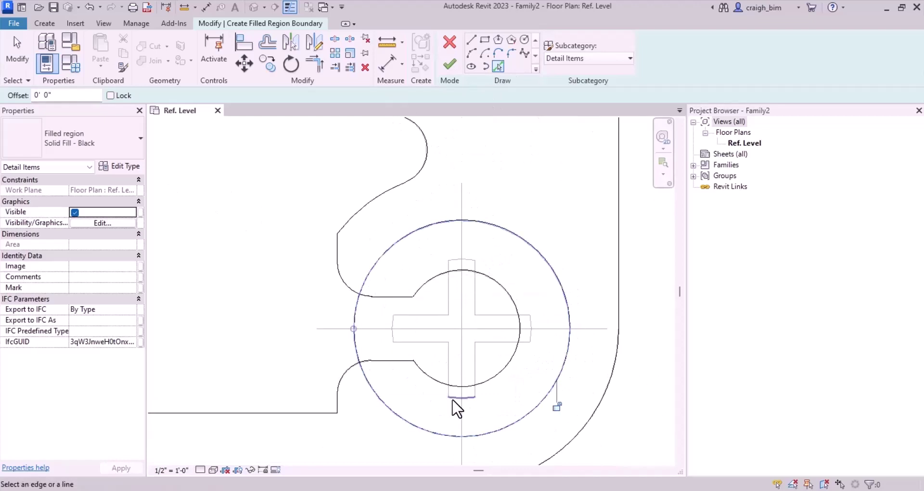
pyautogui.press('Escape')
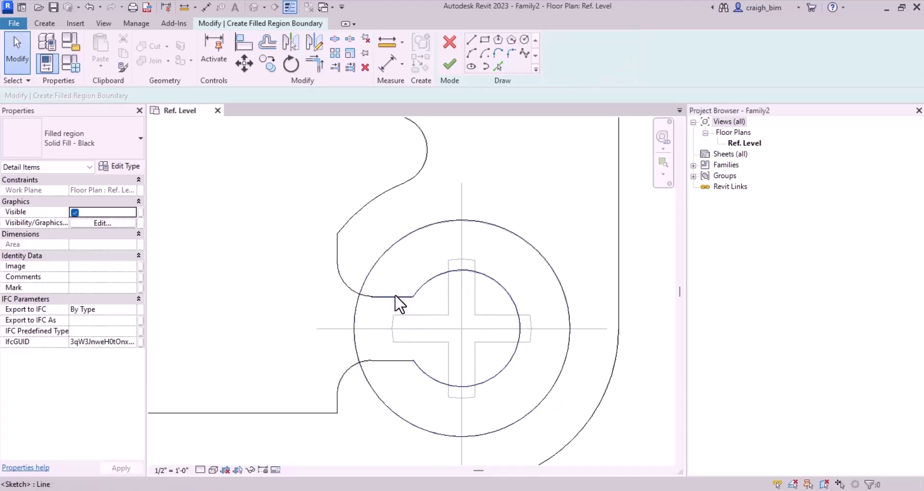
pyautogui.moveTo(504, 260); pyautogui.dragTo(398, 374)
pyautogui.press('Delete')
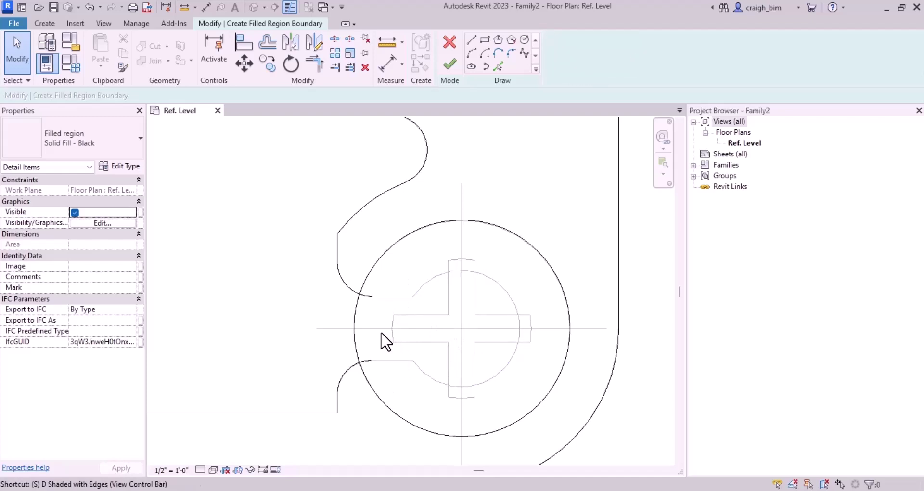
# Split the right screw circle and trim it to the slot's upper and lower opening arcs.
pyautogui.press('s')
pyautogui.press('l')
pyautogui.click(354, 318)
pyautogui.press('t')
pyautogui.press('r')
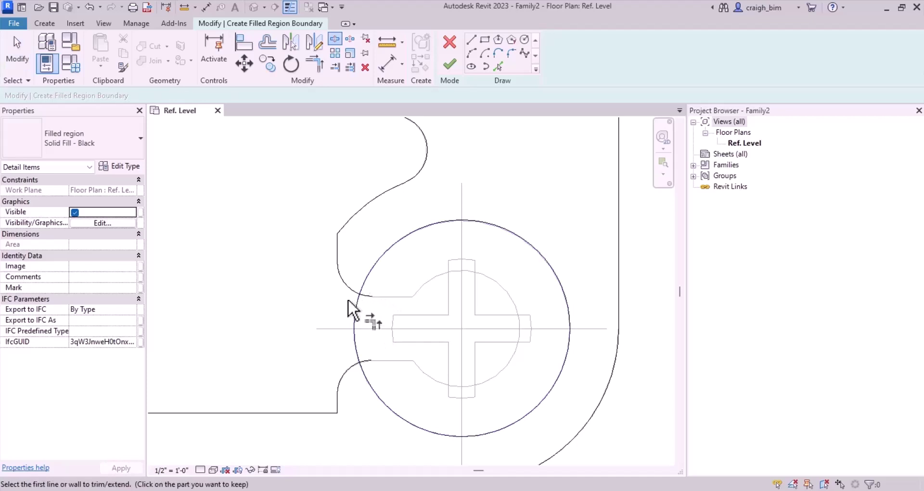
pyautogui.click(355, 292)
pyautogui.click(367, 276)
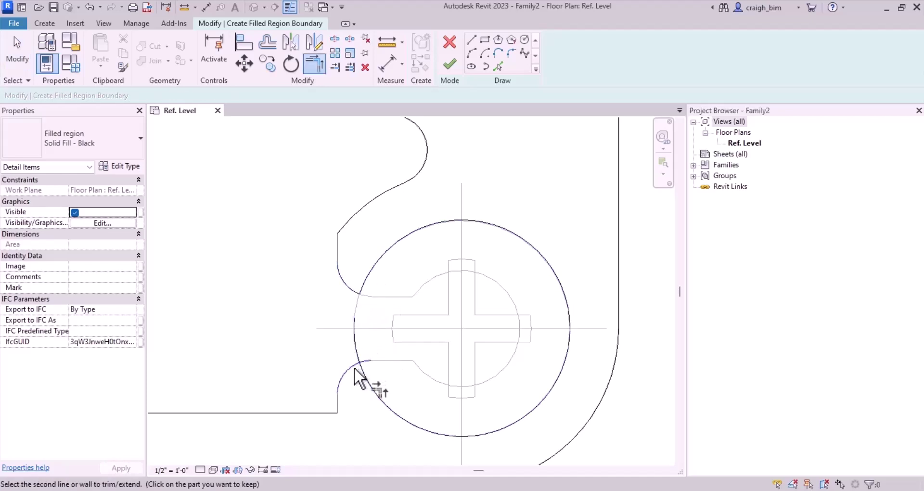
pyautogui.press('Escape')
pyautogui.scroll(-3, 625, 289)
pyautogui.scroll(-4, 625, 289)
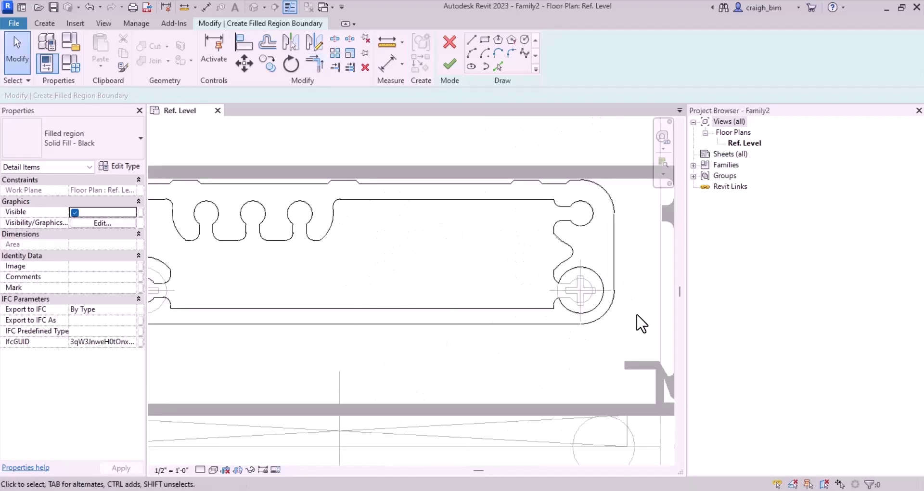
# Pick the left screw circle as boundary, split it and trim it to the left slot's upper and lower opening arcs.
pyautogui.scroll(6, 510, 370)
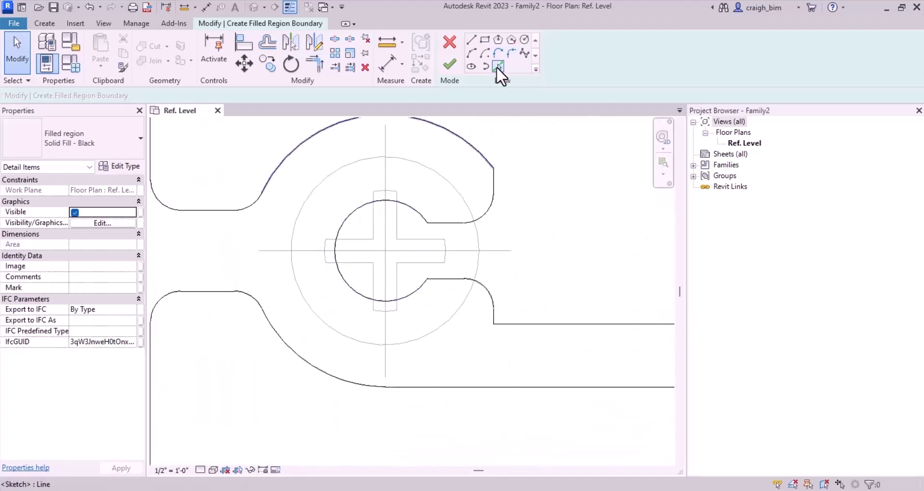
pyautogui.click(499, 66)
pyautogui.click(469, 205)
pyautogui.press('s')
pyautogui.press('l')
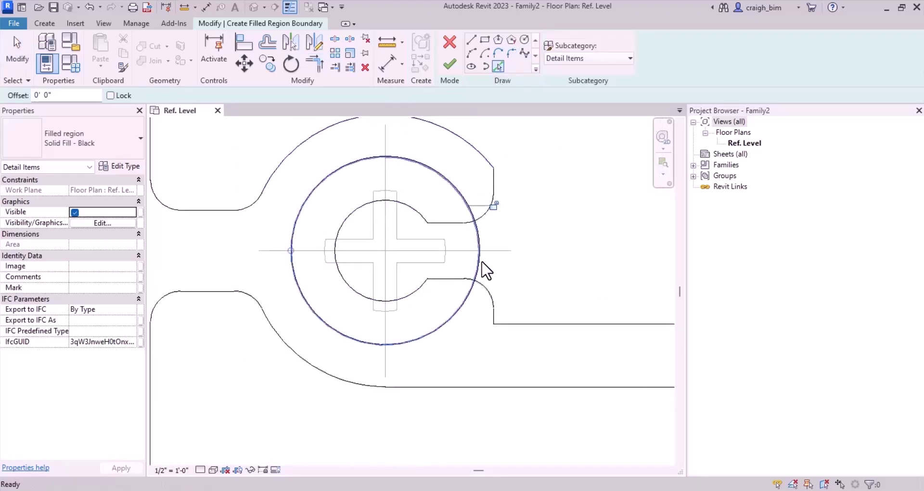
pyautogui.press('t')
pyautogui.press('r')
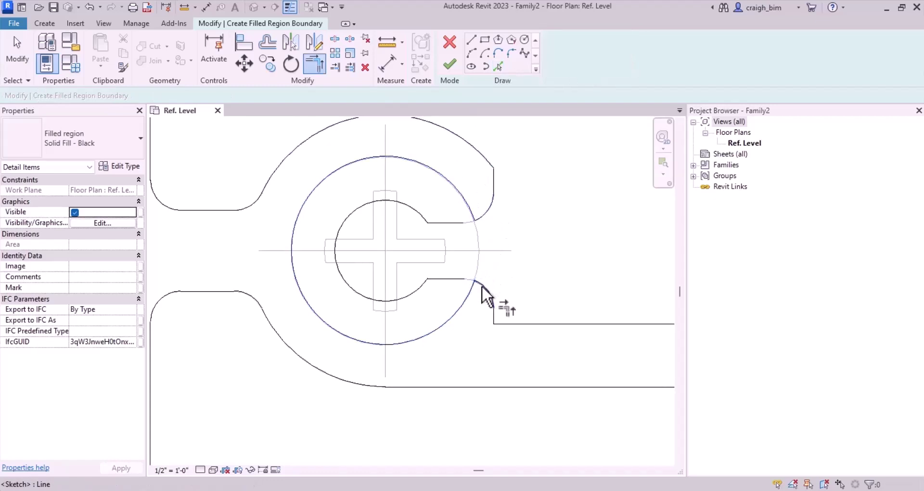
# Delete the left screw slot's inner arc and both opening lines from the boundary.
pyautogui.press('Escape')
pyautogui.press('Escape')
pyautogui.moveTo(439, 207); pyautogui.dragTo(337, 345)
pyautogui.scroll(-6, 337, 345)
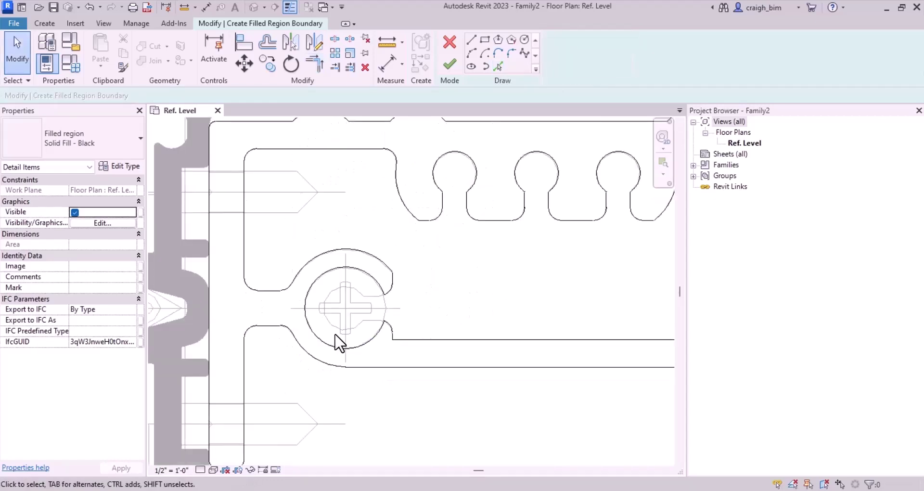
# Finish the shear block's filled region and review the resulting profile.
pyautogui.click(451, 66)
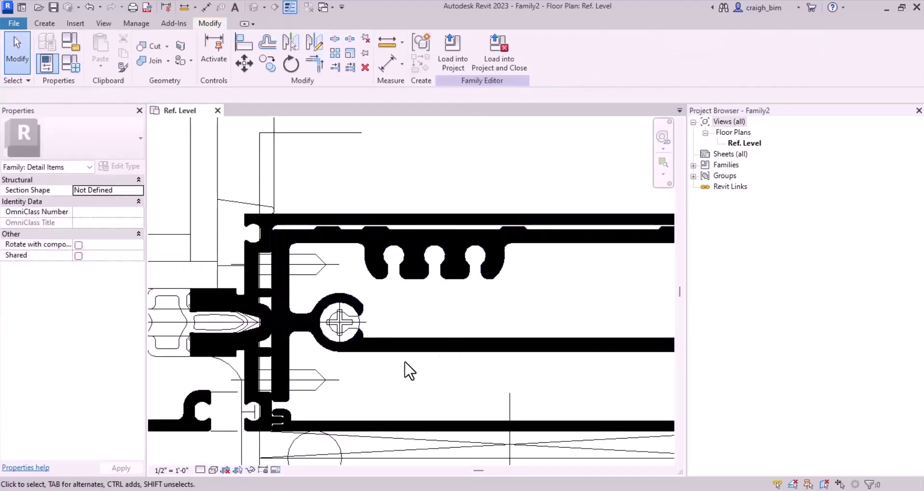
pyautogui.scroll(3, 372, 346)
pyautogui.scroll(-4, 403, 324)
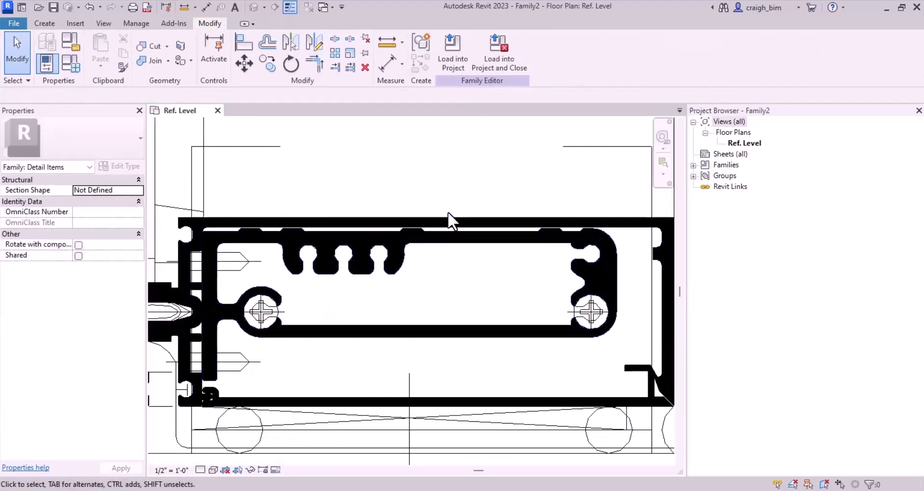
pyautogui.scroll(-1, 447, 212)
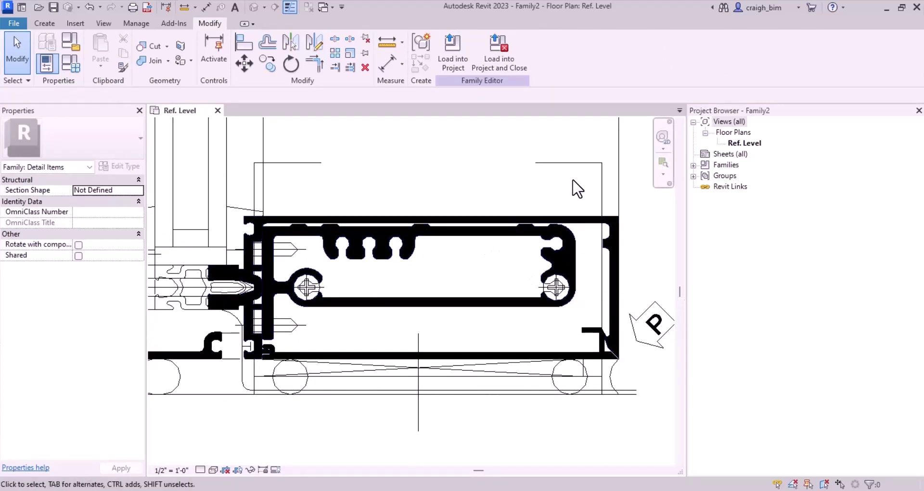
pyautogui.scroll(-1, 573, 185)
# Start a new filled region for the thermal break using the Solid Fill - Grey type.
pyautogui.scroll(5, 331, 236)
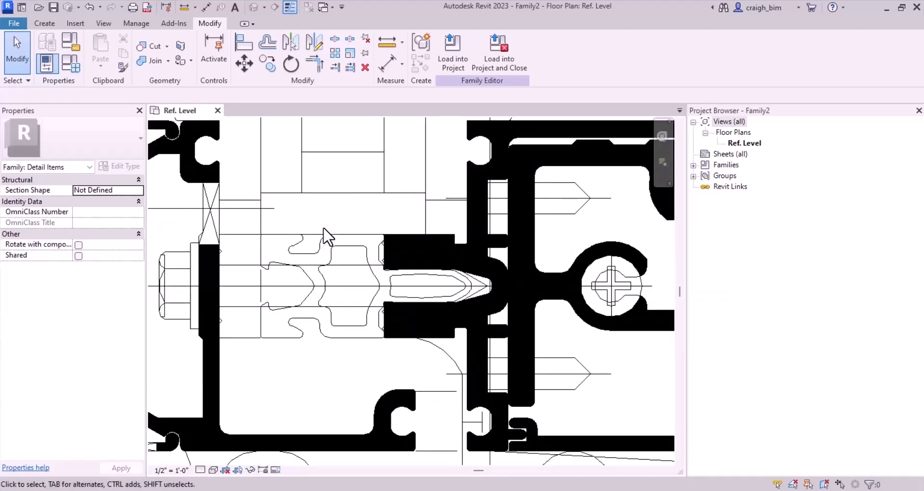
pyautogui.scroll(-1, 403, 261)
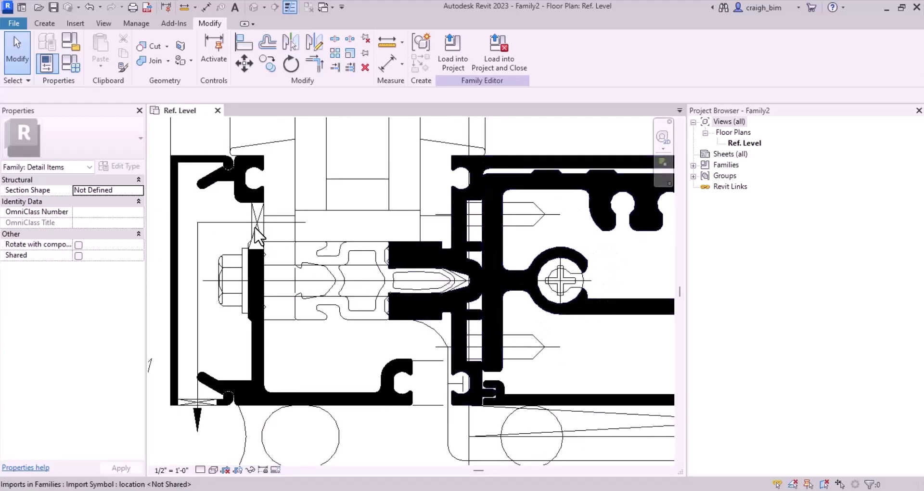
pyautogui.scroll(2, 238, 269)
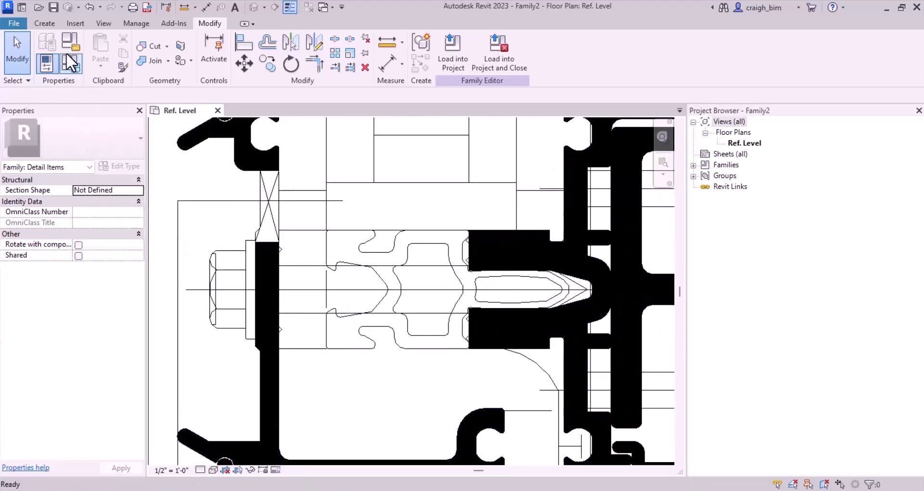
pyautogui.doubleClick(236, 169)
pyautogui.click(61, 155)
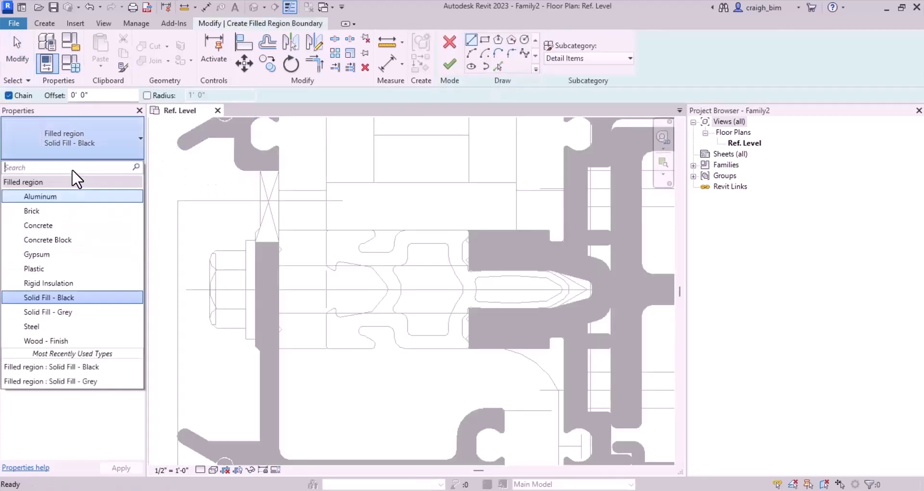
pyautogui.click(71, 313)
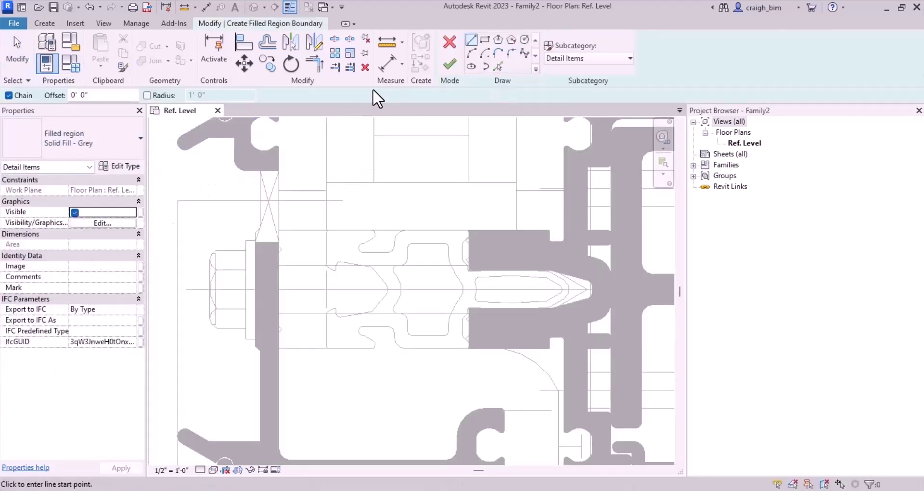
# Pick the upper hook's slanted edge, the thermal break's left vertical edge and its top edge from the import as boundary lines.
pyautogui.click(499, 66)
pyautogui.scroll(3, 424, 255)
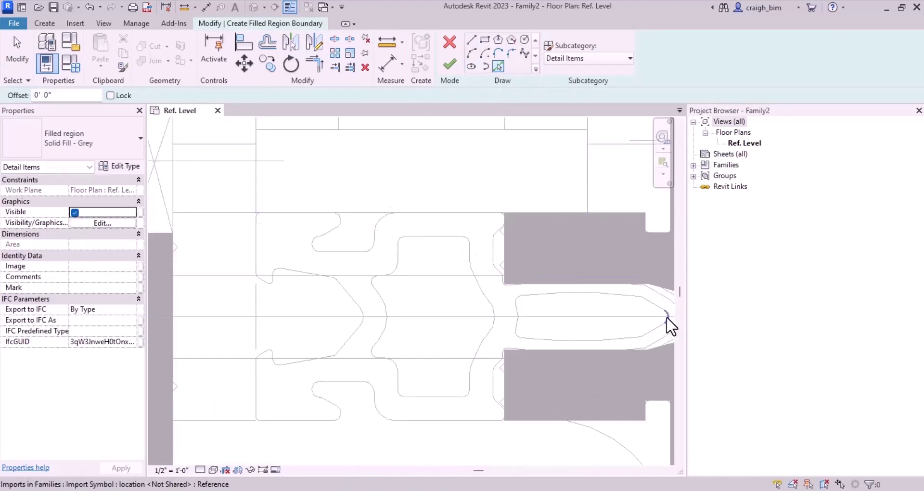
pyautogui.moveTo(603, 338); pyautogui.dragTo(544, 324, button='middle')
pyautogui.scroll(-1, 423, 304)
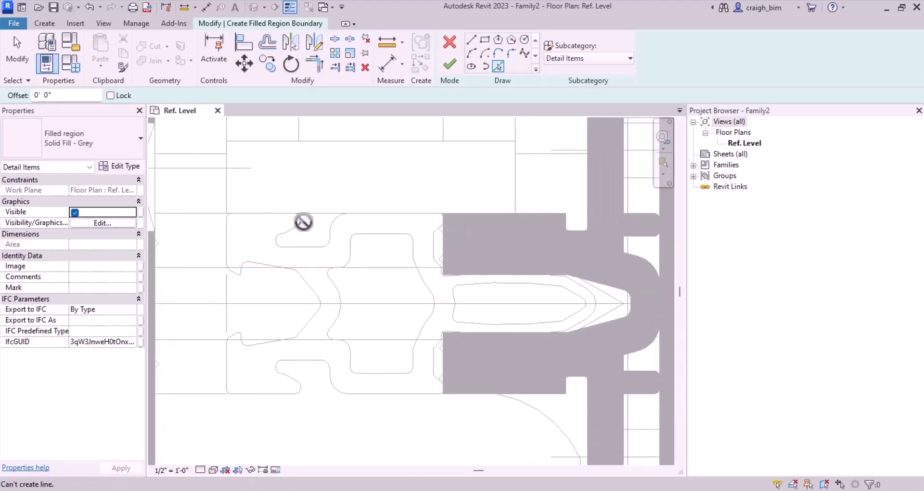
pyautogui.click(288, 234)
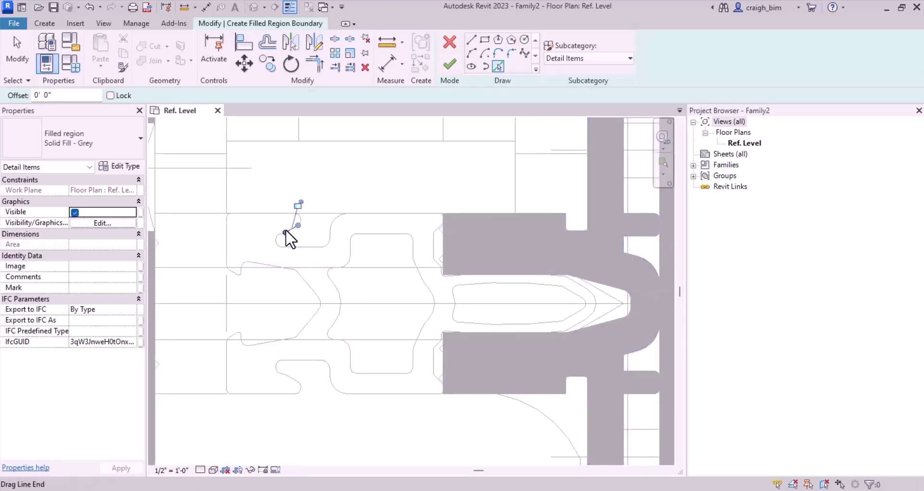
pyautogui.scroll(2, 248, 229)
pyautogui.click(254, 231)
pyautogui.scroll(2, 266, 222)
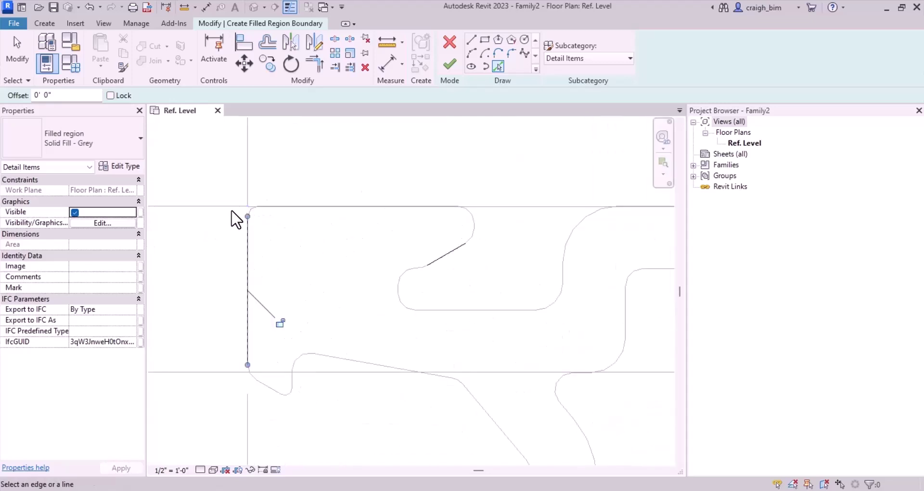
pyautogui.scroll(4, 453, 222)
pyautogui.click(434, 219)
pyautogui.scroll(-4, 388, 210)
pyautogui.scroll(2, 392, 210)
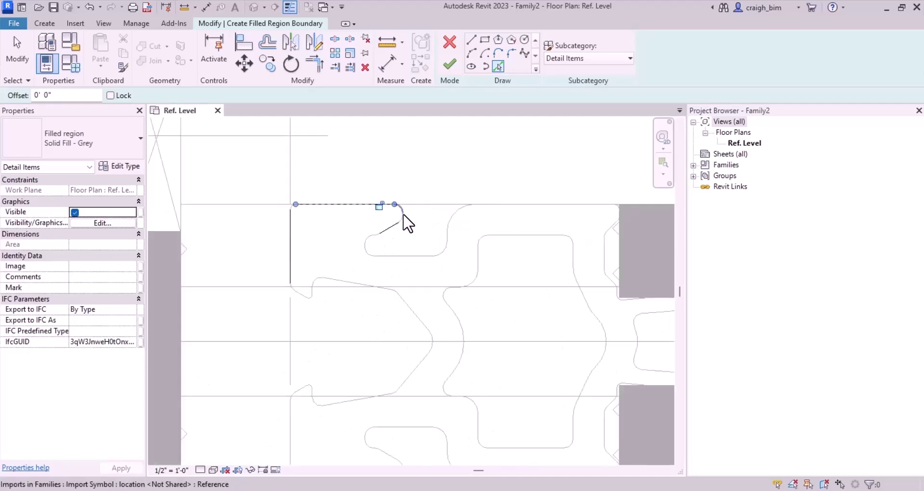
# Trace the curved edges and flat bottom of the thermal break's upper notch as boundary lines.
pyautogui.scroll(3, 408, 223)
pyautogui.click(456, 225)
pyautogui.click(442, 286)
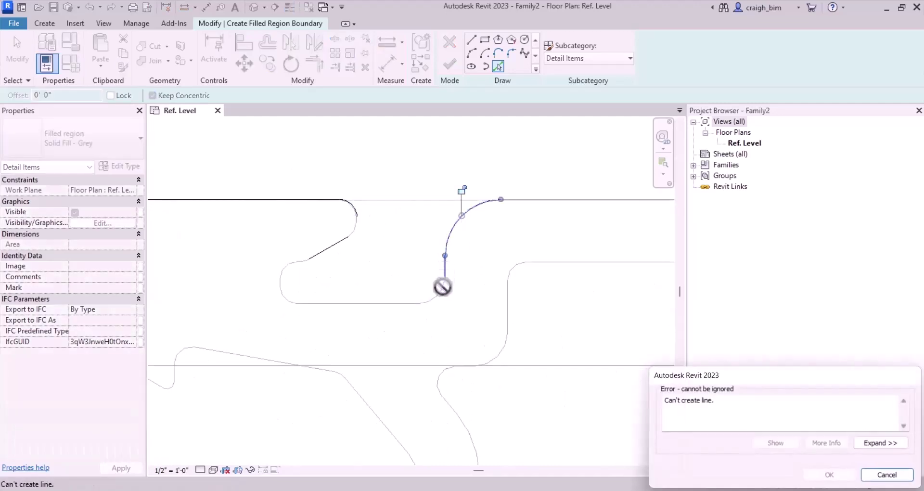
pyautogui.press('Escape')
pyautogui.click(390, 305)
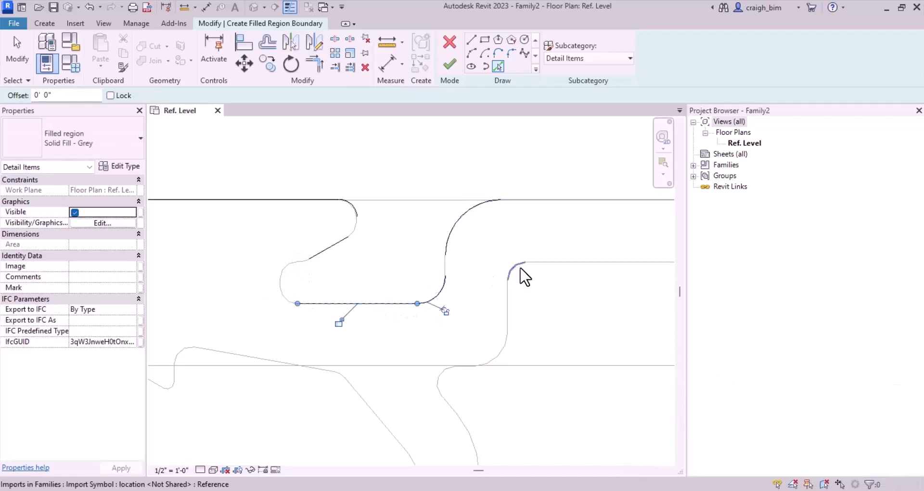
# Trace the upper half of the thermal break's central cavity, covering its left-side edges and arcs, top edge and right vertical edge.
pyautogui.click(489, 362)
pyautogui.click(458, 369)
pyautogui.scroll(3, 466, 366)
pyautogui.scroll(-3, 318, 310)
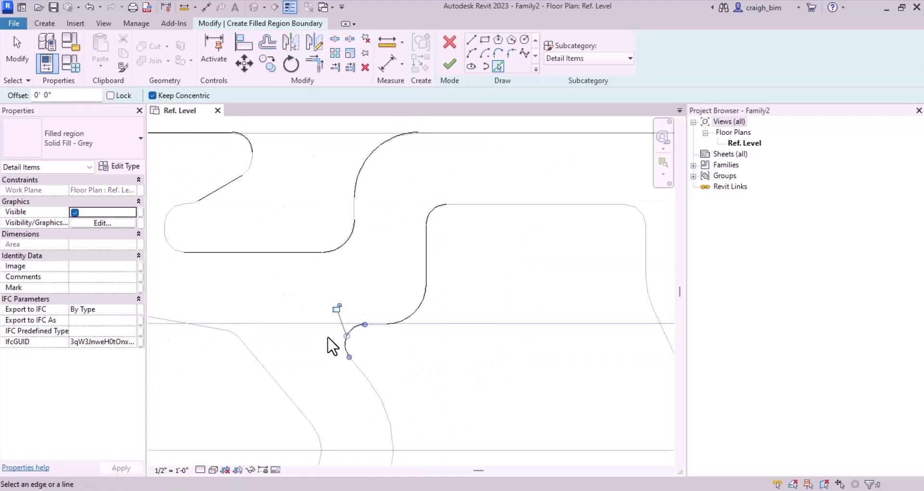
pyautogui.click(575, 206)
pyautogui.click(646, 248)
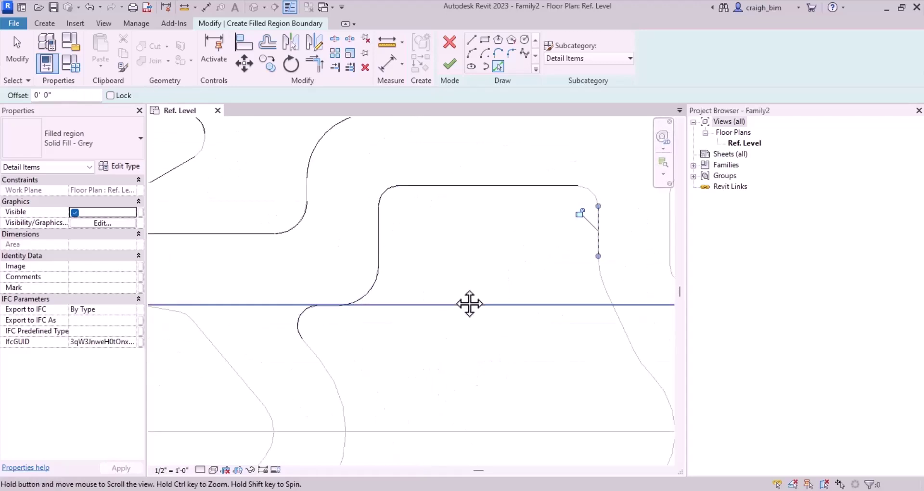
# Pick the central cavity's upper-right sloping edge and the arc at its right end as boundary lines.
pyautogui.moveTo(559, 438); pyautogui.dragTo(354, 259, button='middle')
pyautogui.click(375, 273)
pyautogui.click(420, 346)
pyautogui.scroll(-3, 506, 313)
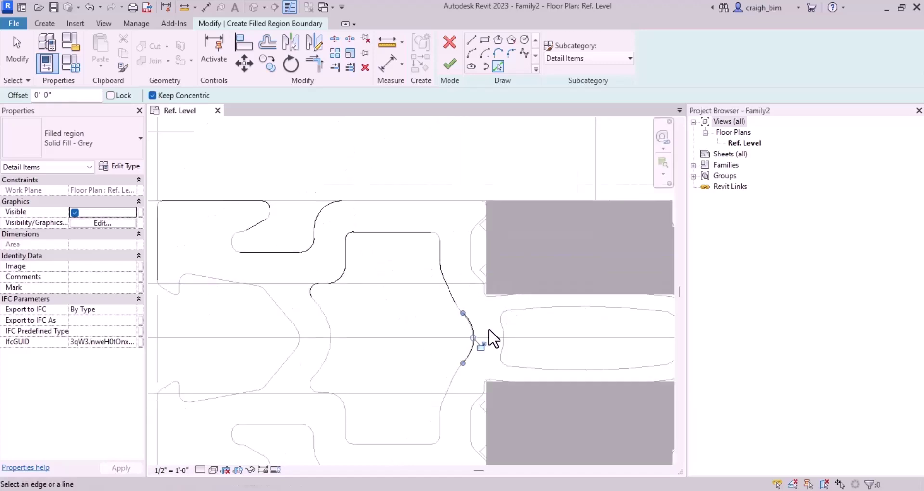
# Pick the nose cavity's edges as boundary and delete the left and lower ones, keeping only its top curve and upper-left corner arc.
pyautogui.moveTo(563, 307); pyautogui.dragTo(429, 284, button='middle')
pyautogui.press('Tab')
pyautogui.click(429, 284)
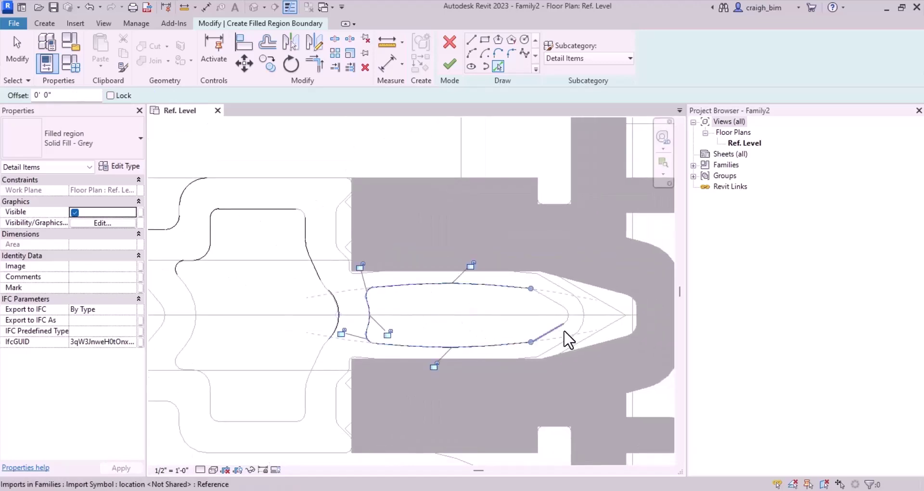
pyautogui.press('Escape')
pyautogui.moveTo(361, 322); pyautogui.dragTo(377, 305)
pyautogui.scroll(2, 377, 305)
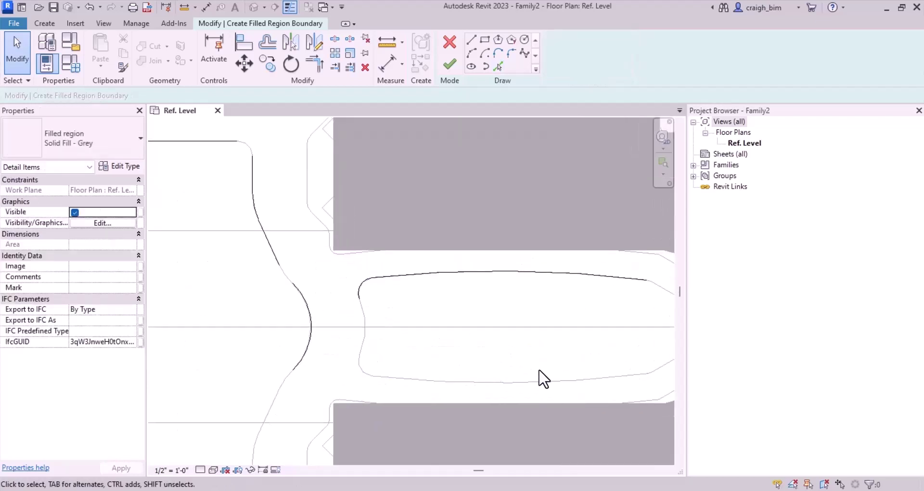
pyautogui.moveTo(478, 343); pyautogui.dragTo(339, 323, button='middle')
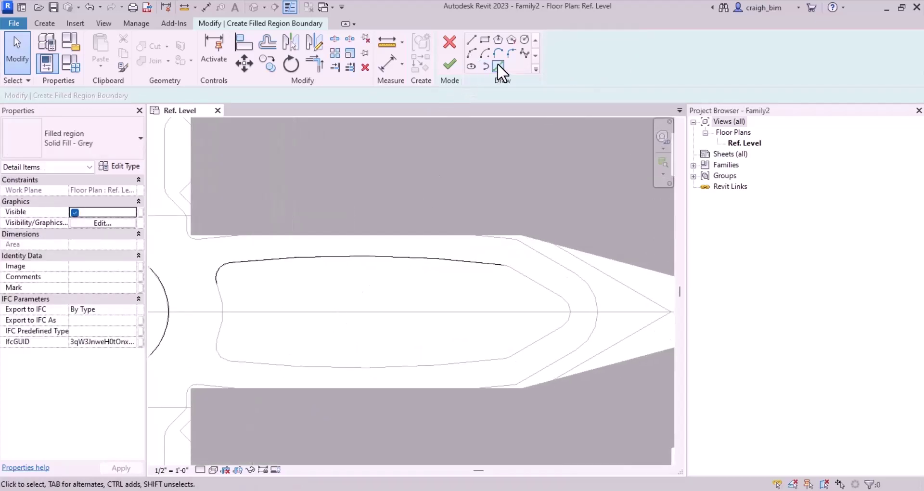
# Pick the nose cavity's upper-right sloping edge plus the outer nose's tip arc and long upper curve as boundary lines.
pyautogui.click(498, 66)
pyautogui.click(542, 290)
pyautogui.scroll(-2, 570, 311)
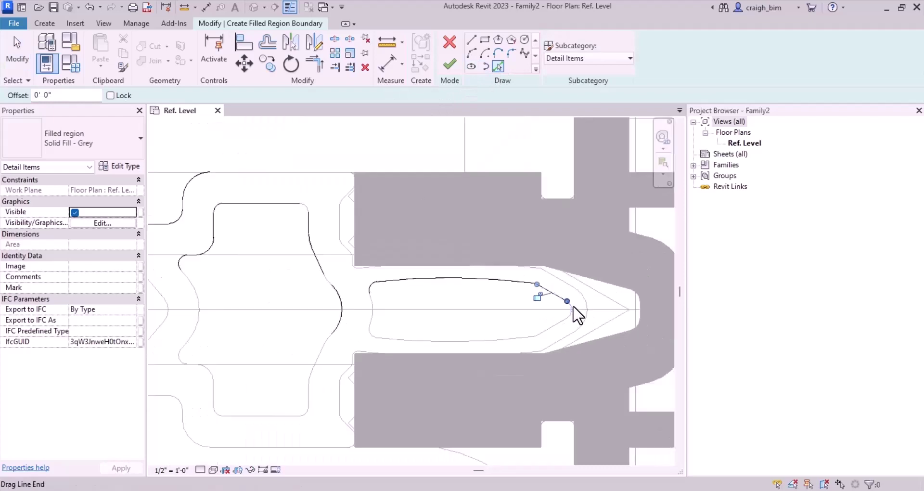
pyautogui.scroll(2, 602, 308)
pyautogui.click(554, 276)
pyautogui.click(496, 252)
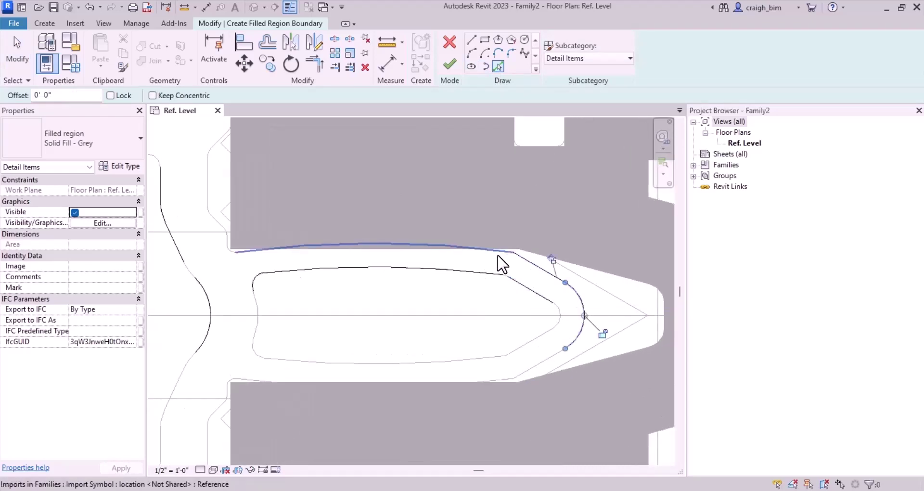
# Pick the vertical edge and upper diagonal of the small recess beside the upper aluminum profile as boundary lines.
pyautogui.moveTo(303, 279); pyautogui.dragTo(372, 324, button='middle')
pyautogui.scroll(4, 321, 306)
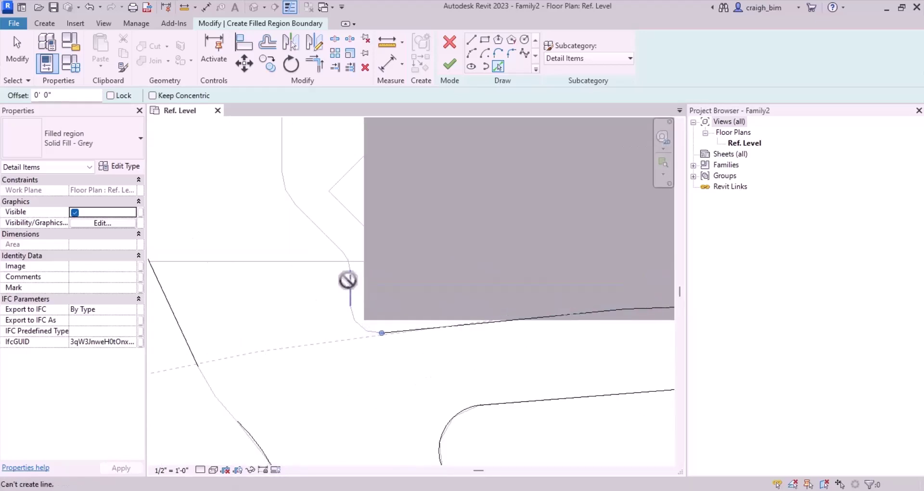
pyautogui.moveTo(311, 218); pyautogui.dragTo(360, 371, button='middle')
pyautogui.scroll(-2, 330, 233)
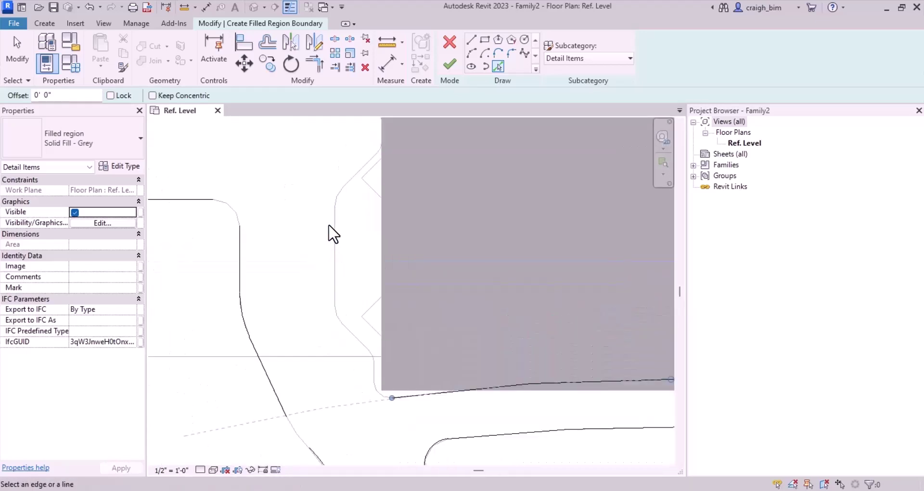
pyautogui.scroll(-2, 332, 287)
pyautogui.scroll(2, 332, 269)
pyautogui.click(333, 276)
pyautogui.click(353, 215)
pyautogui.scroll(-2, 471, 221)
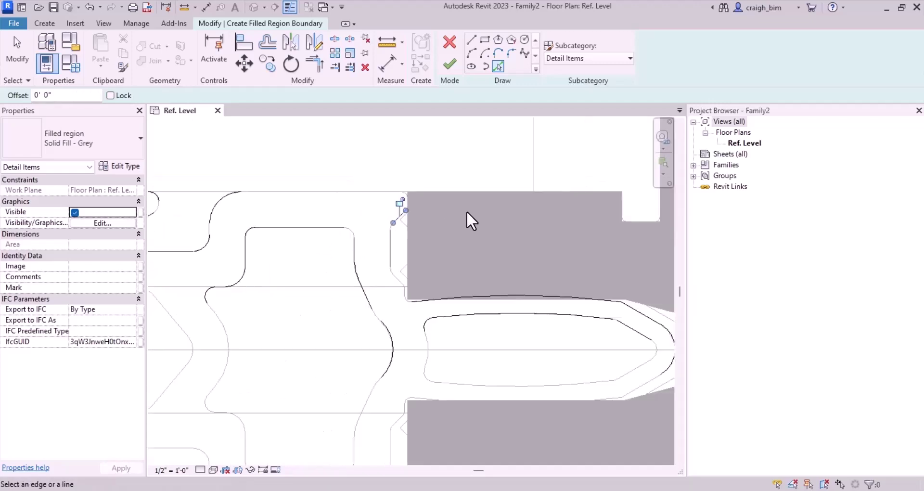
# Pick the top edge between the upper notch and the profile and the short vertical edge above the recess, then trim them to a corner.
pyautogui.scroll(1, 276, 207)
pyautogui.moveTo(281, 221); pyautogui.dragTo(429, 233, button='middle')
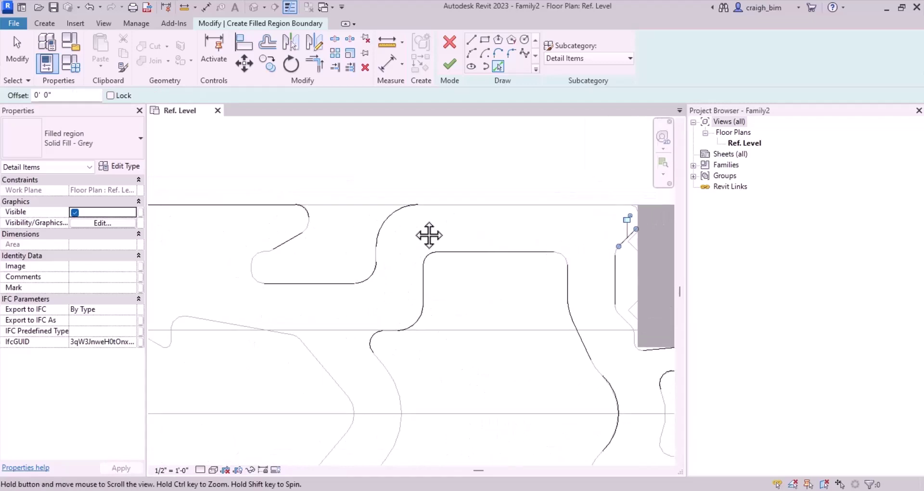
pyautogui.press('Escape')
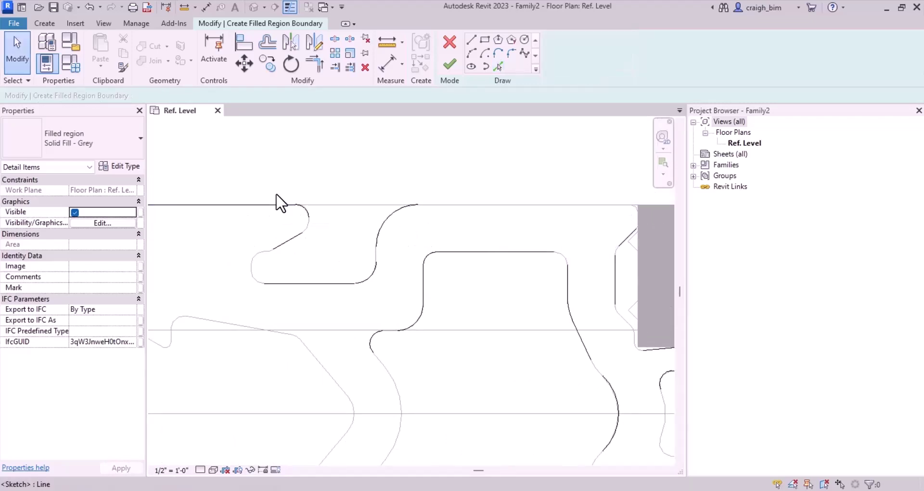
pyautogui.click(499, 67)
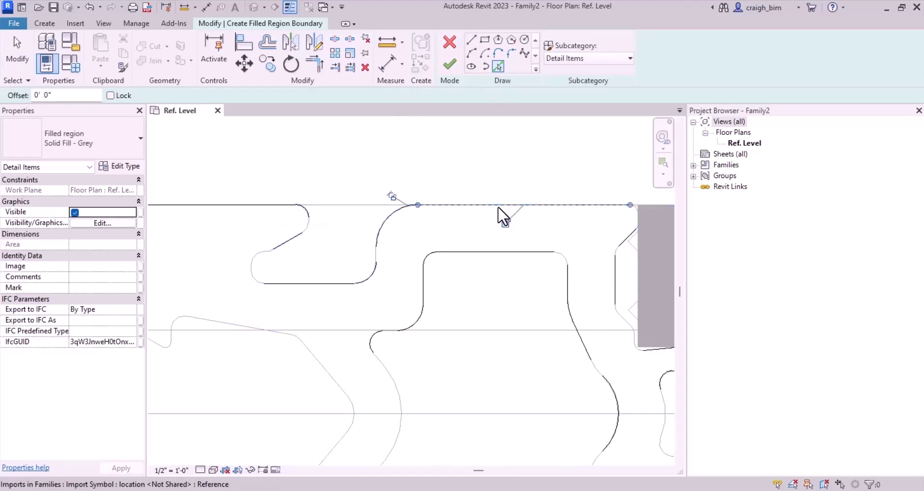
pyautogui.moveTo(633, 233); pyautogui.dragTo(398, 206, button='middle')
pyautogui.scroll(3, 409, 217)
pyautogui.click(405, 236)
pyautogui.press('t')
pyautogui.press('r')
pyautogui.click(379, 135)
pyautogui.click(408, 153)
# Draw the recess's lower diagonal along the DWG edge and trim it to a corner with the recess's vertical line.
pyautogui.moveTo(340, 330); pyautogui.dragTo(389, 272, button='middle')
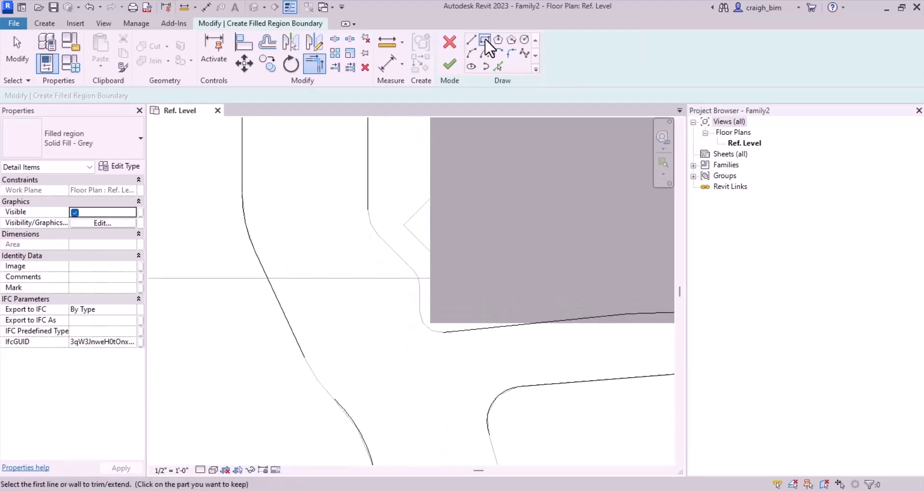
pyautogui.click(498, 67)
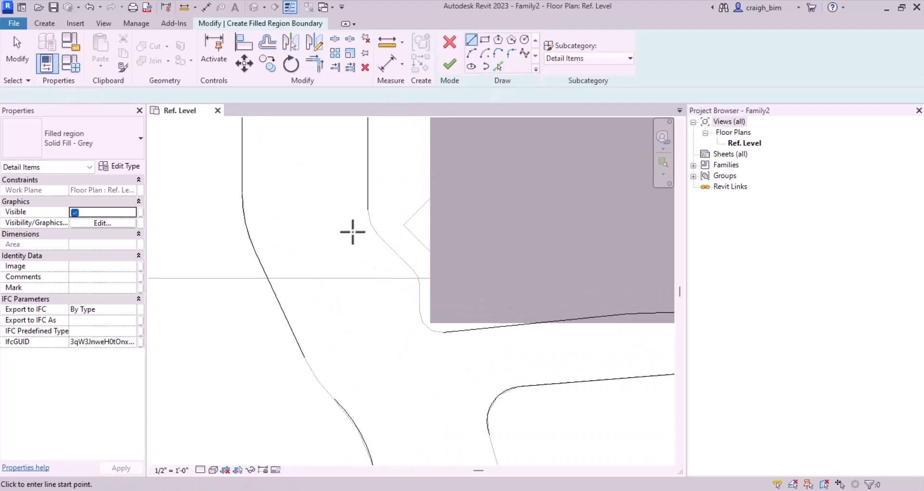
pyautogui.click(378, 235)
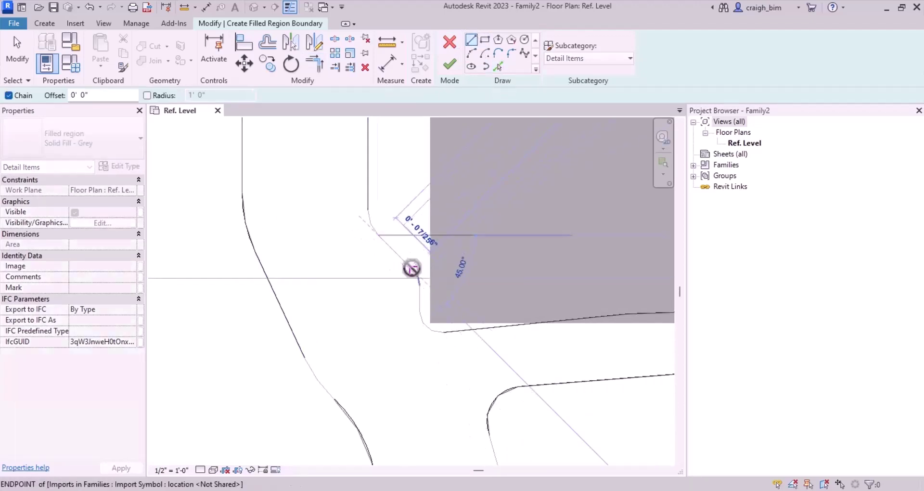
pyautogui.click(454, 309)
pyautogui.press('t')
pyautogui.press('r')
pyautogui.click(395, 251)
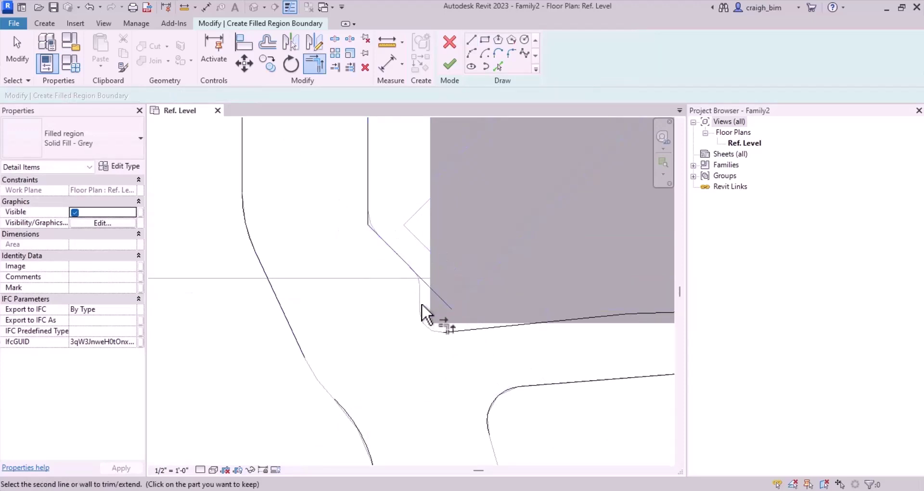
# Draw a vertical line down from below the recess's lower diagonal, running past the start of the nose's upper curve.
pyautogui.click(476, 44)
pyautogui.scroll(3, 434, 291)
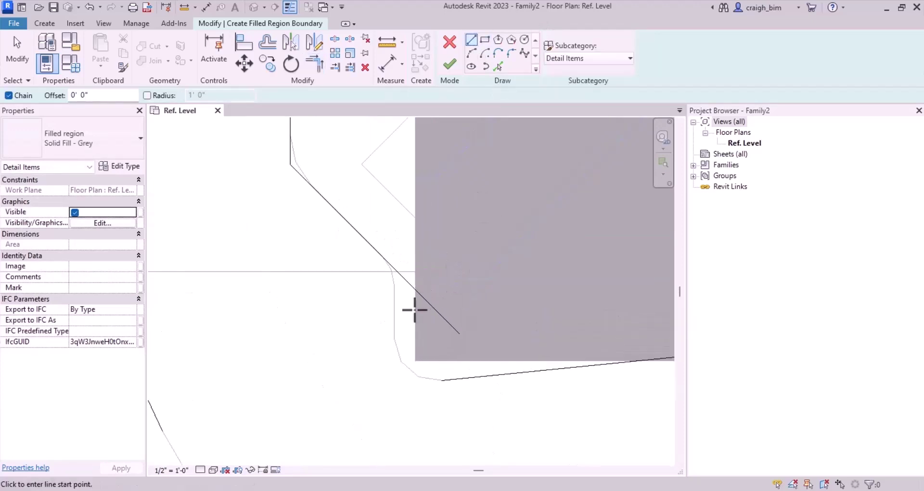
pyautogui.click(395, 297)
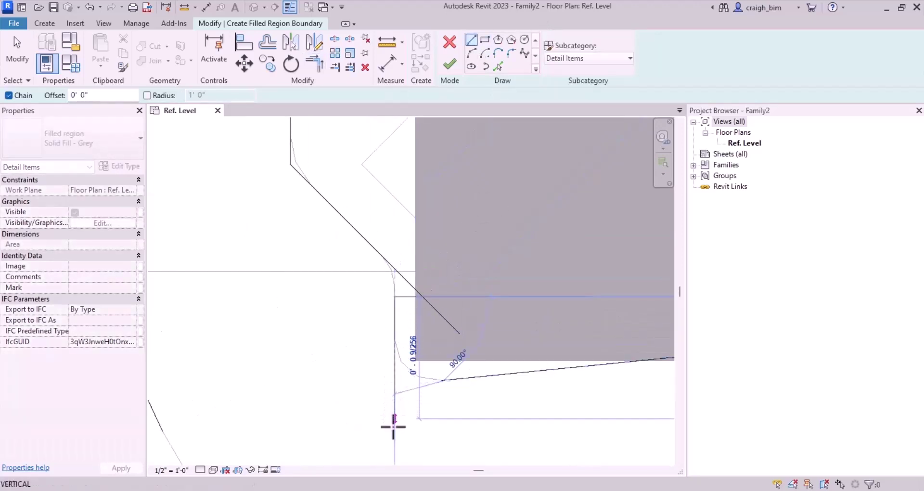
# Try to trim the vertical line below the recess to a corner with the nose's upper curve.
pyautogui.press('t')
pyautogui.press('r')
pyautogui.click(395, 328)
pyautogui.click(464, 377)
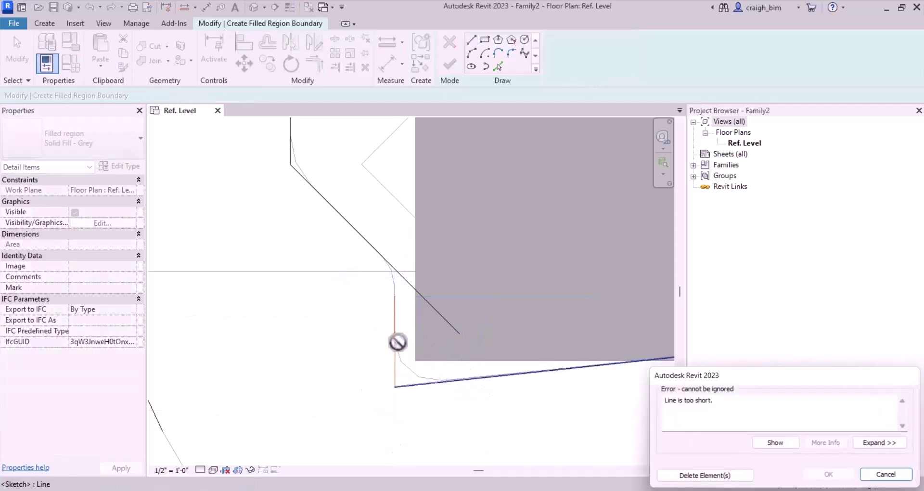
pyautogui.press('Escape')
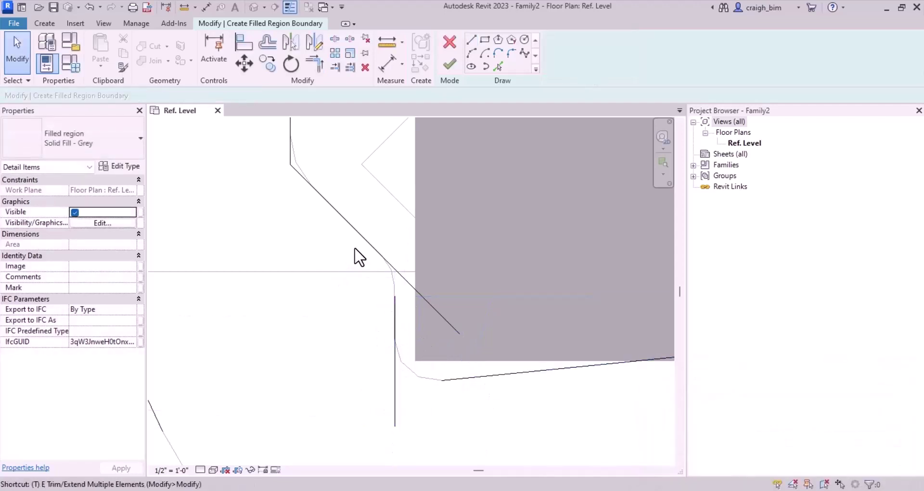
# Trim the short vertical line to corners with the nose's long upper curve and the recess's lower diagonal.
pyautogui.press('t')
pyautogui.press('r')
pyautogui.click(396, 308)
pyautogui.click(455, 375)
pyautogui.scroll(-5, 435, 252)
pyautogui.scroll(2, 391, 322)
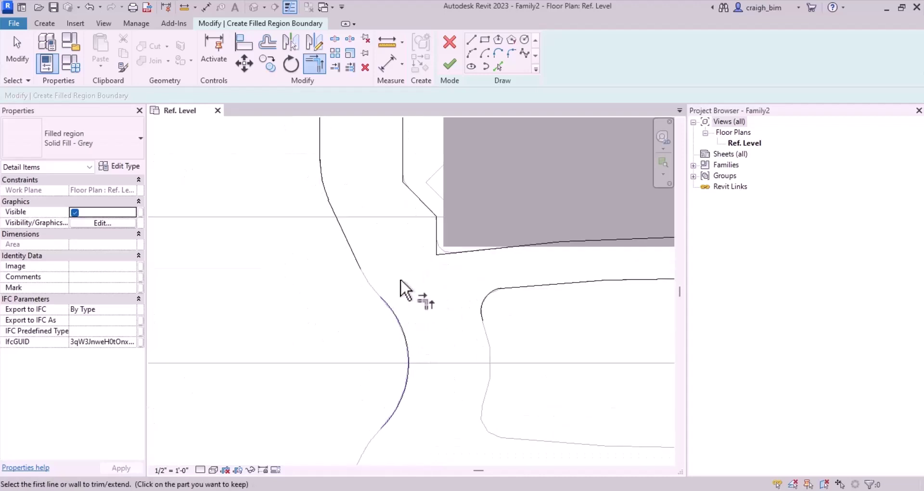
pyautogui.press('Escape')
# Trim the central cavity's top edge to square corners with both vertical edges and remove the leftover upper-left corner arc.
pyautogui.scroll(-3, 496, 315)
pyautogui.press('t')
pyautogui.press('r')
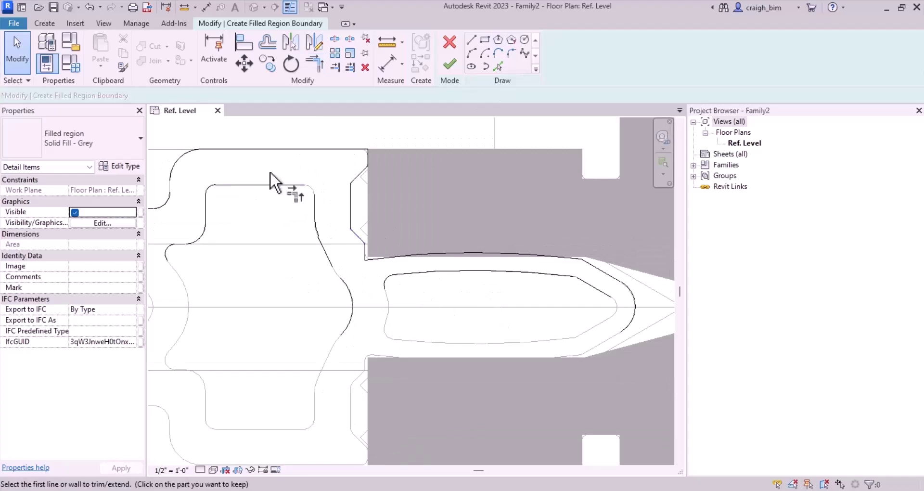
pyautogui.click(311, 205)
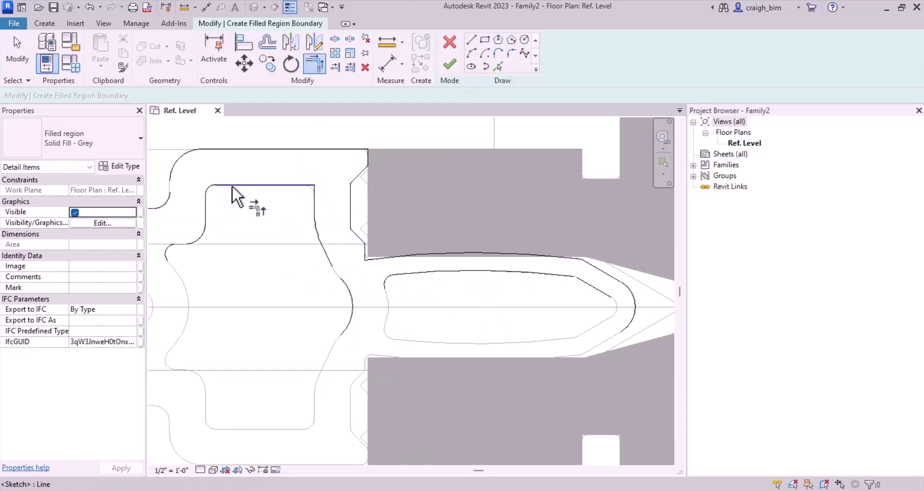
pyautogui.press('Escape')
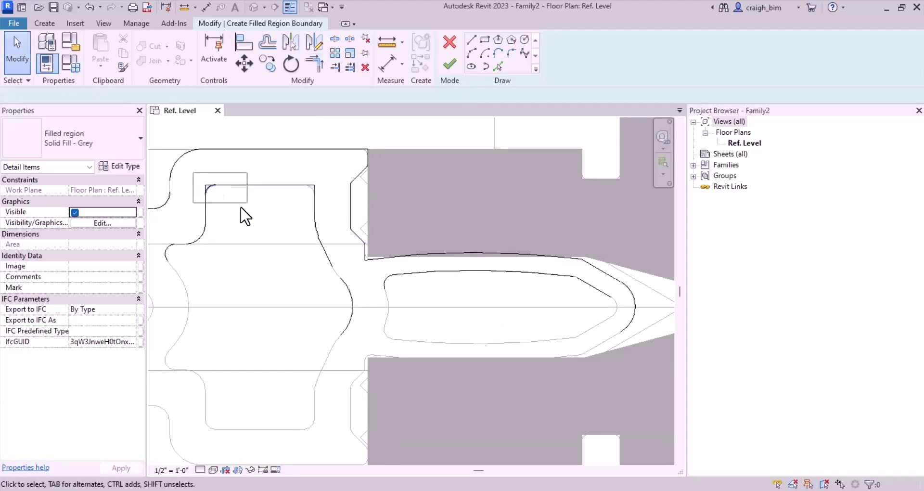
# Try tracing the lower-left rounded end of the upper notch with a three-point arc ending at its flat bottom.
pyautogui.moveTo(243, 193); pyautogui.dragTo(504, 272, button='middle')
pyautogui.scroll(2, 490, 268)
pyautogui.scroll(2, 351, 215)
pyautogui.moveTo(351, 215); pyautogui.dragTo(445, 333, button='middle')
pyautogui.scroll(2, 496, 221)
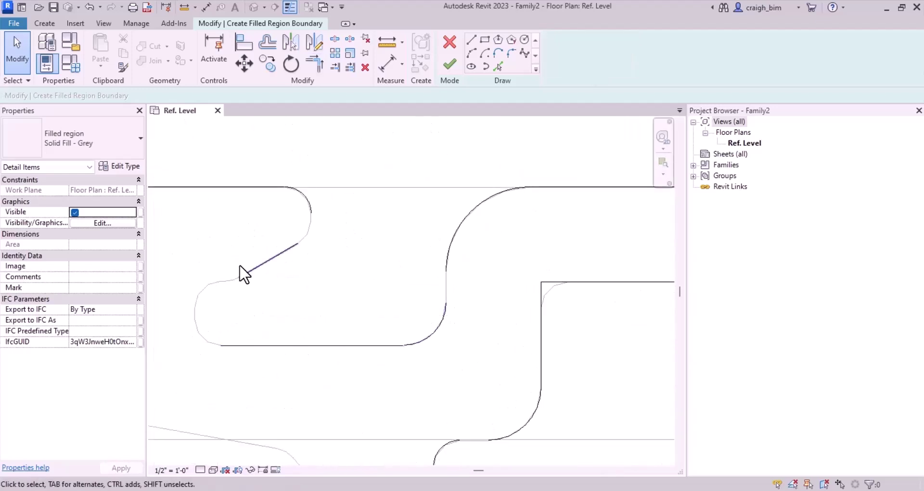
pyautogui.click(474, 53)
pyautogui.scroll(-2, 169, 250)
pyautogui.click(254, 263)
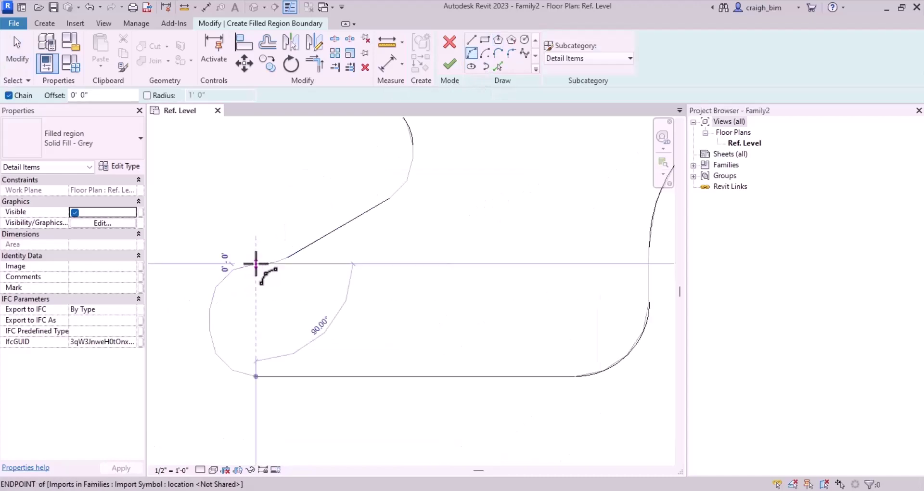
pyautogui.click(256, 376)
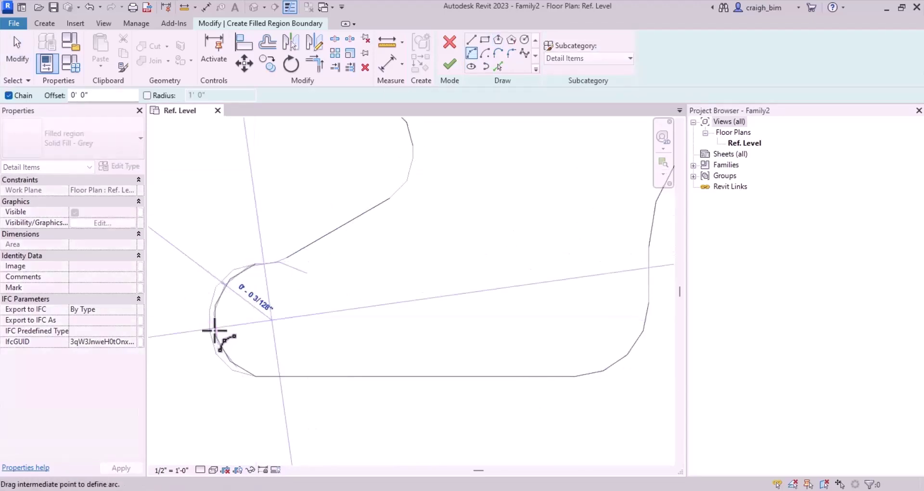
pyautogui.click(213, 326)
pyautogui.press('Escape')
pyautogui.press('Escape')
# Trim the rounded-end arc to the notch's sloping line, try reshaping it, and undo these edits along with the arc.
pyautogui.press('r')
pyautogui.click(247, 279)
pyautogui.click(322, 243)
pyautogui.press('Escape')
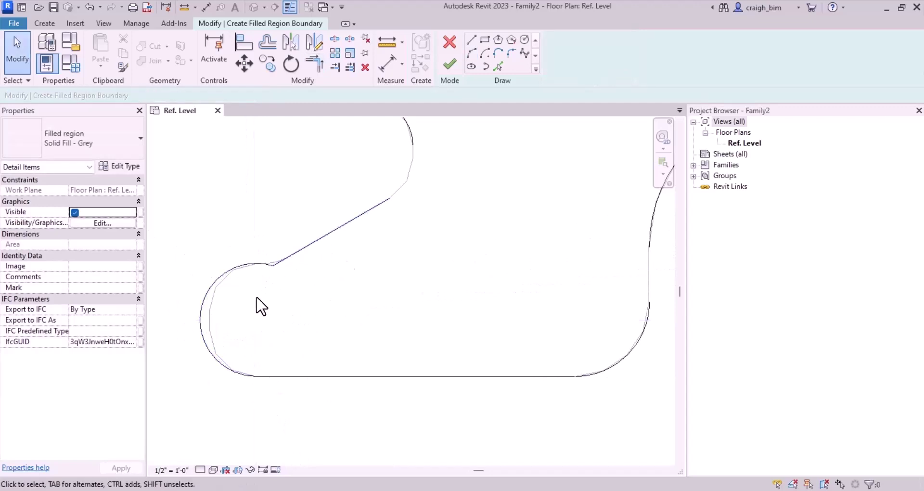
pyautogui.click(212, 282)
pyautogui.moveTo(201, 313); pyautogui.dragTo(220, 324)
pyautogui.press('Escape')
pyautogui.hotkey('ctrl', 'z')
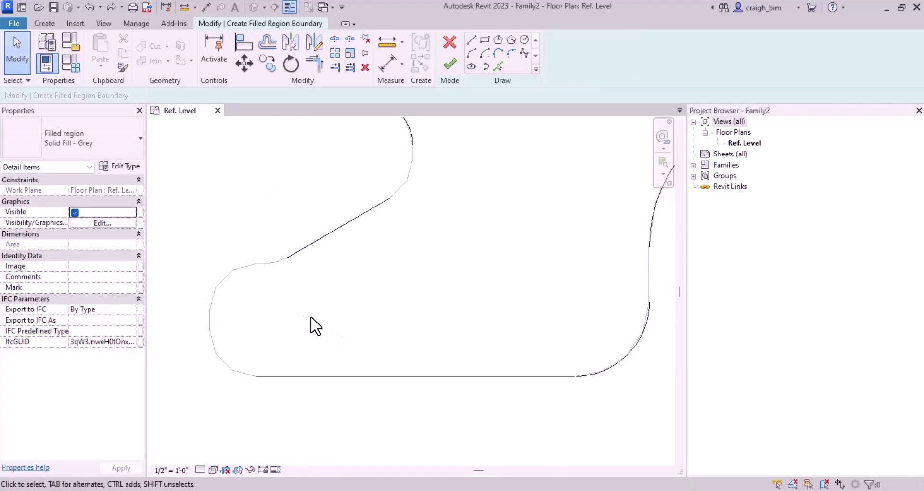
# Extend the notch's sloping line down past the rounded end and join it to the flat bottom with a fillet arc.
pyautogui.click(299, 262)
pyautogui.moveTo(288, 258); pyautogui.dragTo(191, 313)
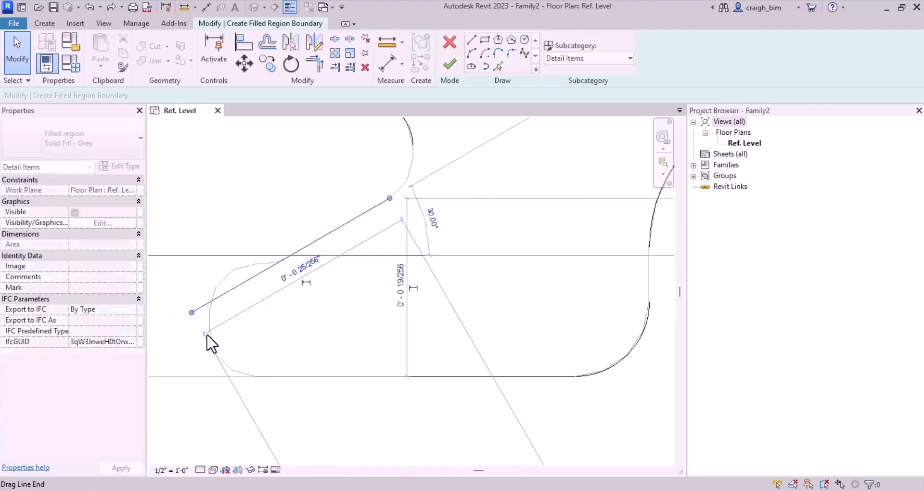
pyautogui.click(511, 53)
pyautogui.click(337, 229)
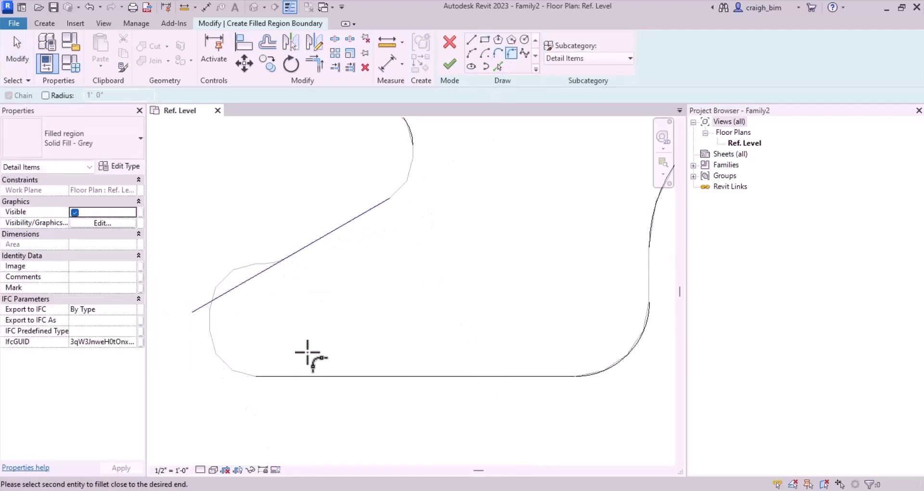
pyautogui.click(295, 376)
pyautogui.click(236, 352)
pyautogui.scroll(3, 361, 289)
pyautogui.press('Escape')
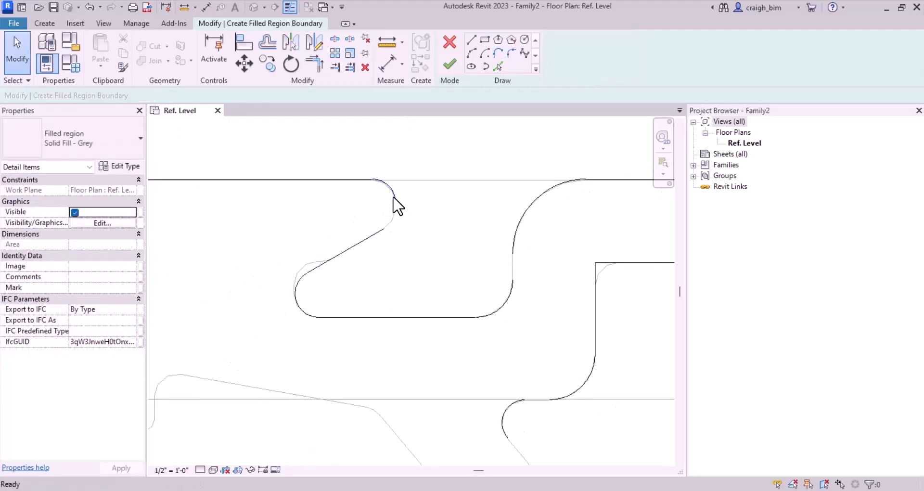
# Draw a three-point arc from the end of the outer top edge to the upper end of the notch's sloping line.
pyautogui.click(397, 205)
pyautogui.press('Escape')
pyautogui.click(471, 53)
pyautogui.click(372, 180)
pyautogui.click(384, 229)
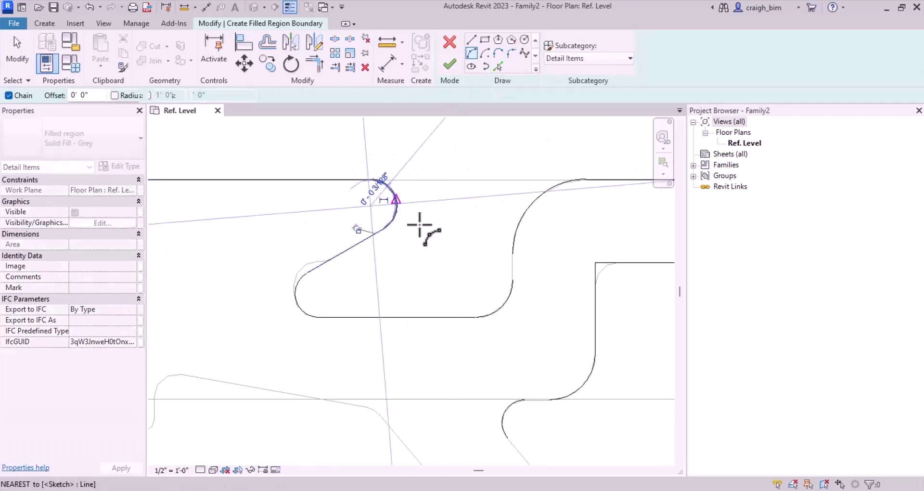
pyautogui.click(403, 206)
pyautogui.press('Escape')
pyautogui.press('Escape')
# Delete the notch's upper-right arc and draw a vertical line upward from the end of its lower-right arc.
pyautogui.moveTo(541, 263); pyautogui.dragTo(392, 258, button='middle')
pyautogui.scroll(2, 392, 211)
pyautogui.click(377, 192)
pyautogui.press('Delete')
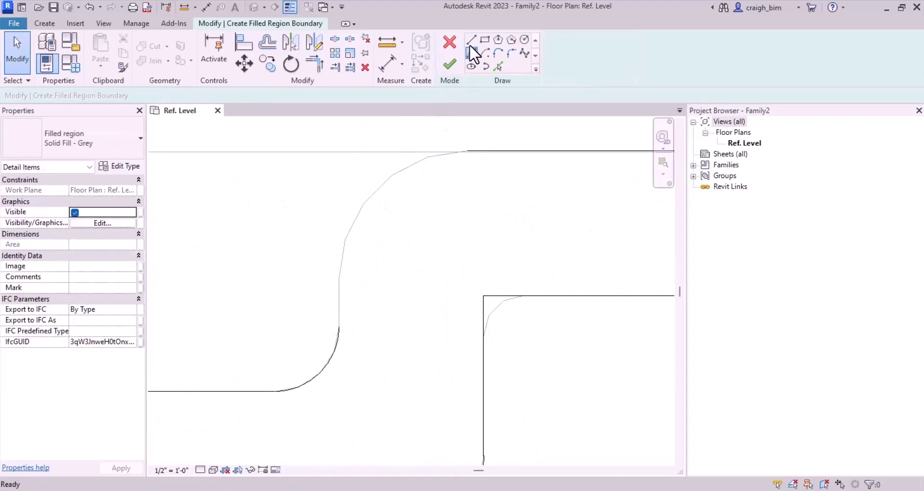
pyautogui.click(471, 42)
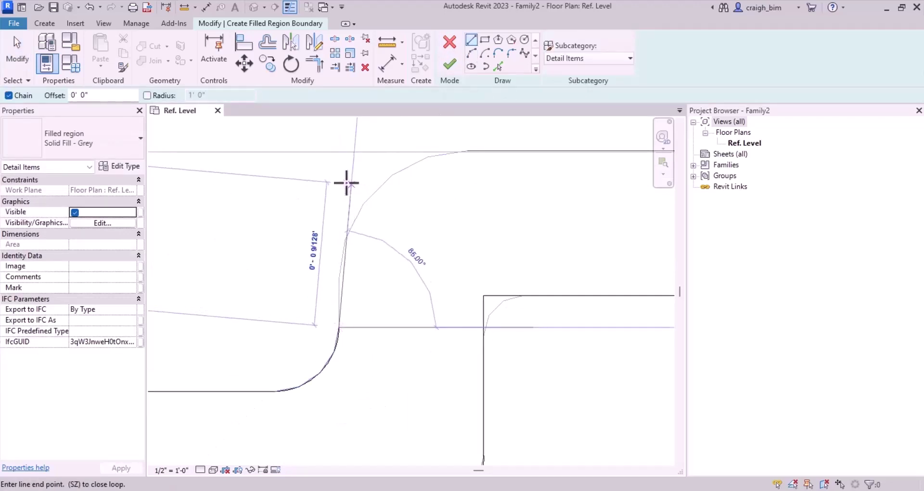
pyautogui.click(340, 179)
# Join the outer top edge and the notch's vertical line with a fillet arc matching the imported curve.
pyautogui.click(511, 53)
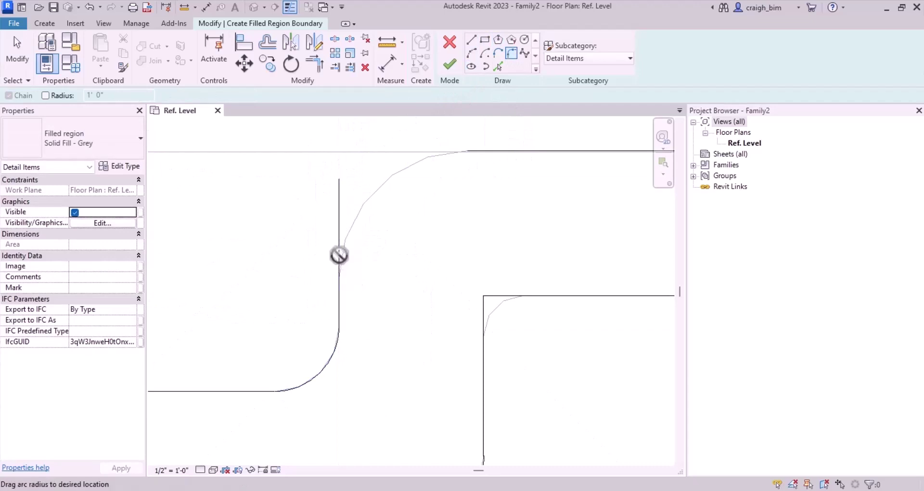
pyautogui.click(372, 206)
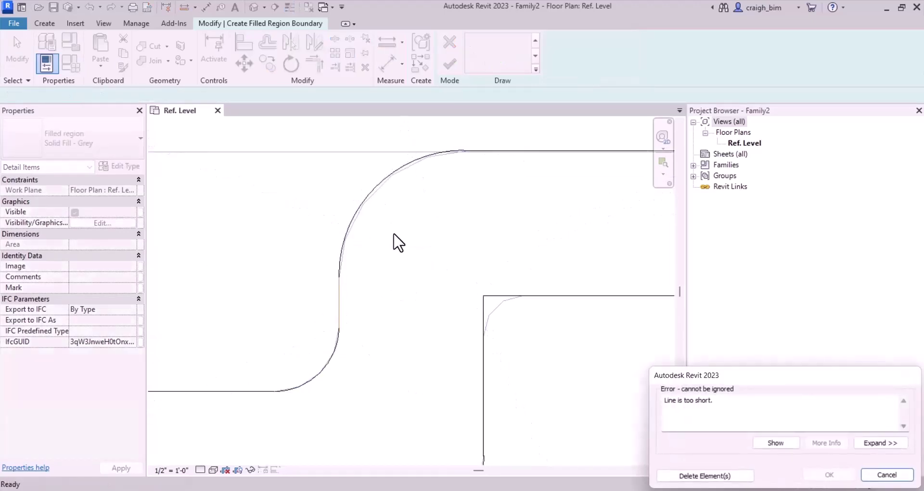
pyautogui.press('Escape')
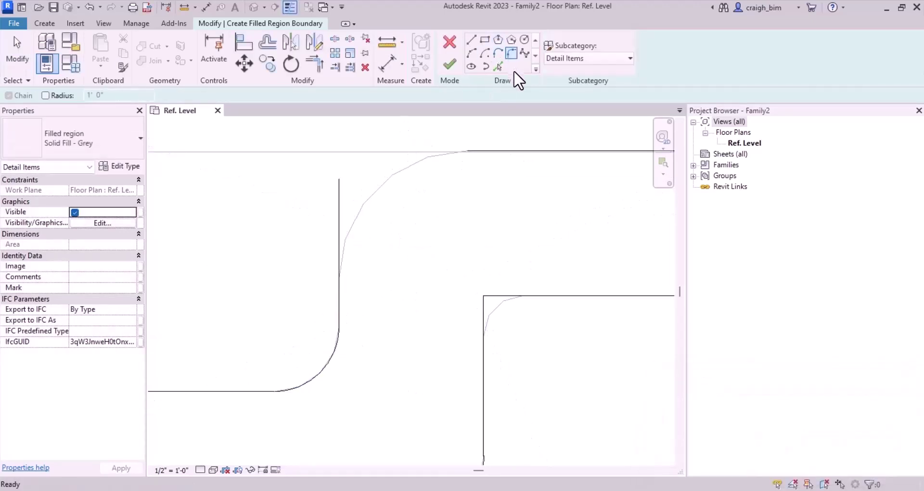
pyautogui.click(506, 152)
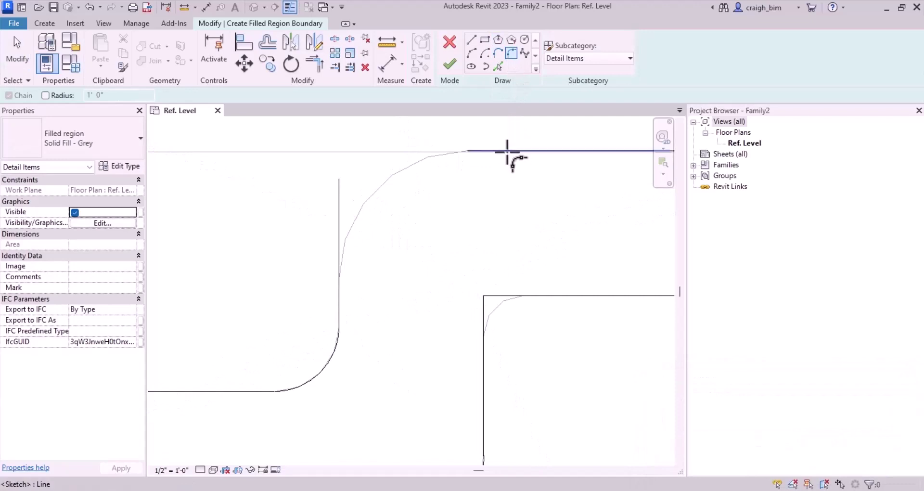
pyautogui.click(340, 296)
pyautogui.click(357, 173)
pyautogui.click(355, 173)
pyautogui.moveTo(357, 169)
pyautogui.mouseDown()
pyautogui.moveTo(376, 181)
pyautogui.moveTo(340, 212)
pyautogui.mouseUp()
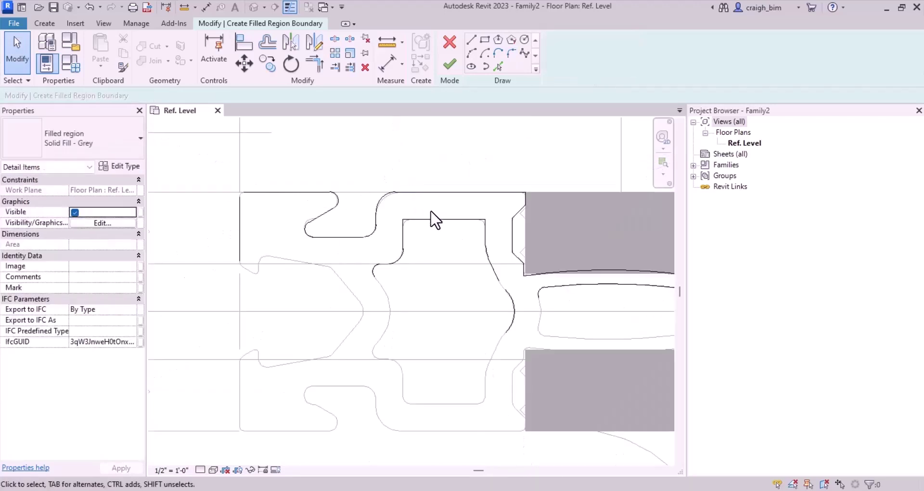
# Trim the profile's outer top edge and its far-left vertical edge to a sharp corner.
pyautogui.scroll(2, 251, 262)
pyautogui.press('t')
pyautogui.press('r')
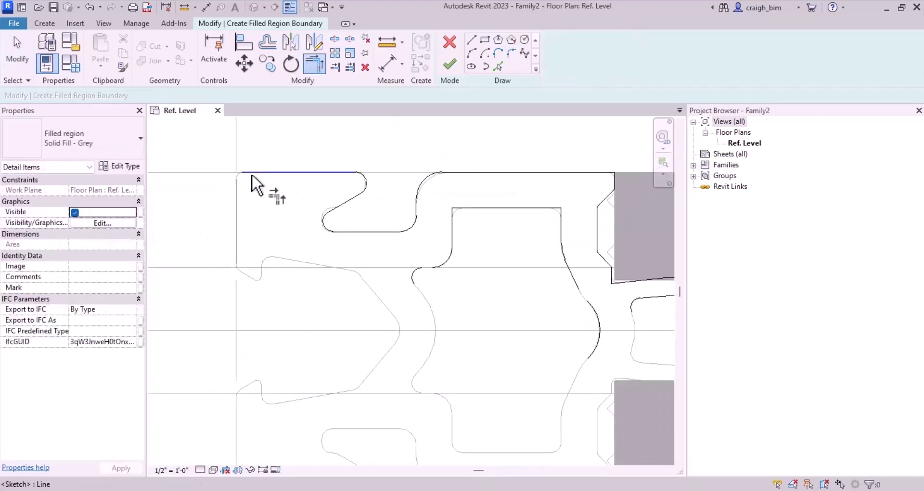
pyautogui.scroll(1, 306, 131)
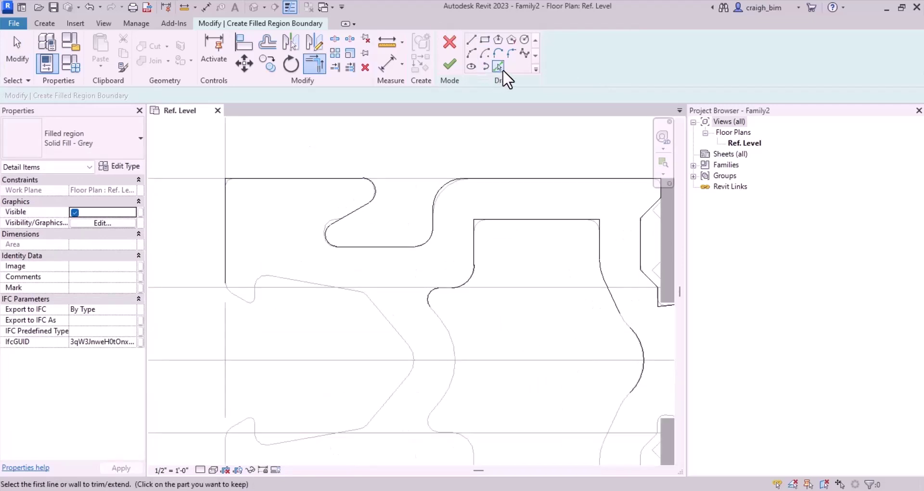
# Draw a line along the hook's 30° slope beyond the imported edge and trim it to the profile's far-left vertical edge.
pyautogui.click(474, 41)
pyautogui.scroll(4, 215, 273)
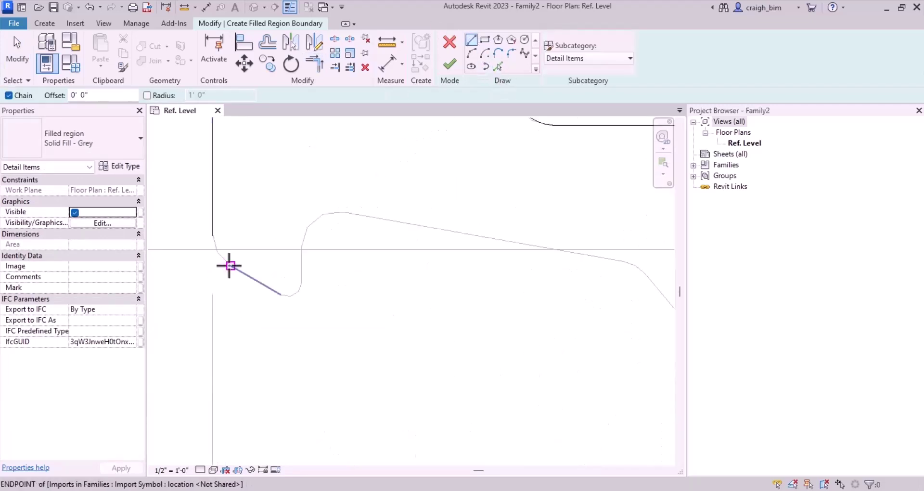
pyautogui.click(231, 265)
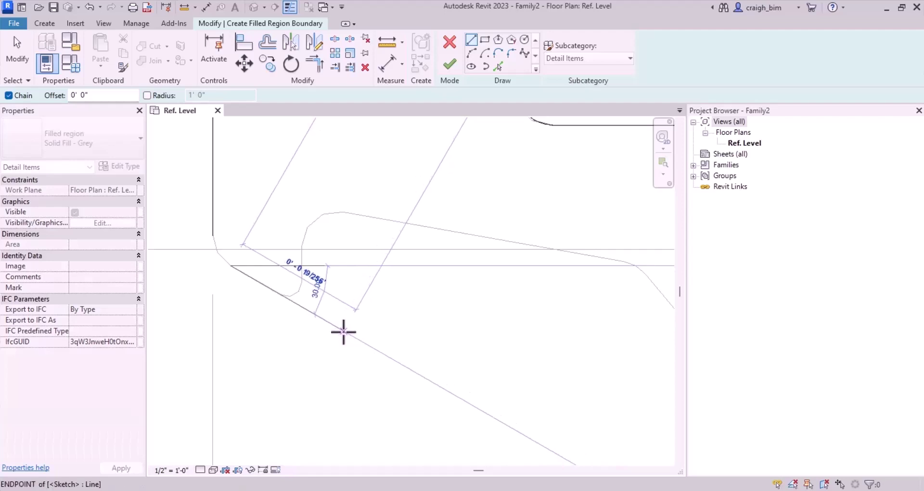
pyautogui.click(343, 332)
pyautogui.press('t')
pyautogui.press('r')
pyautogui.click(216, 193)
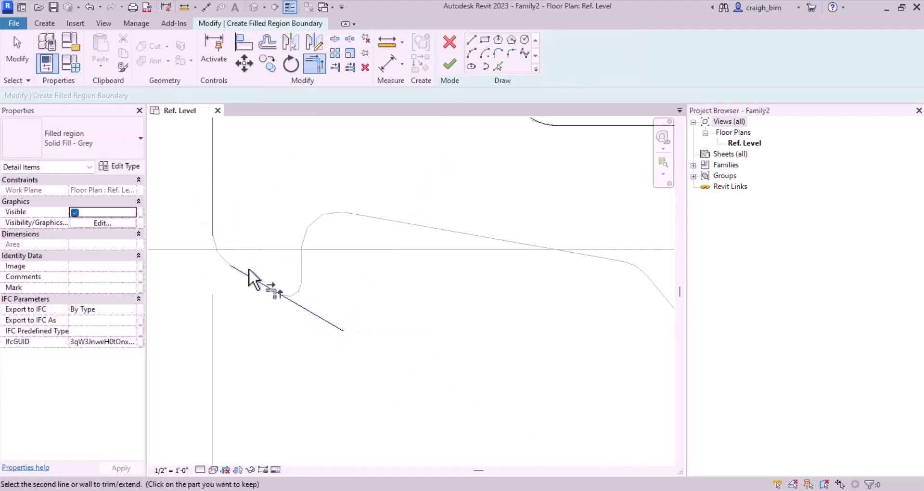
pyautogui.click(259, 285)
# Draw a vertical line over the hook's inner edge and trim it to a corner with the 30° sloping line.
pyautogui.click(473, 42)
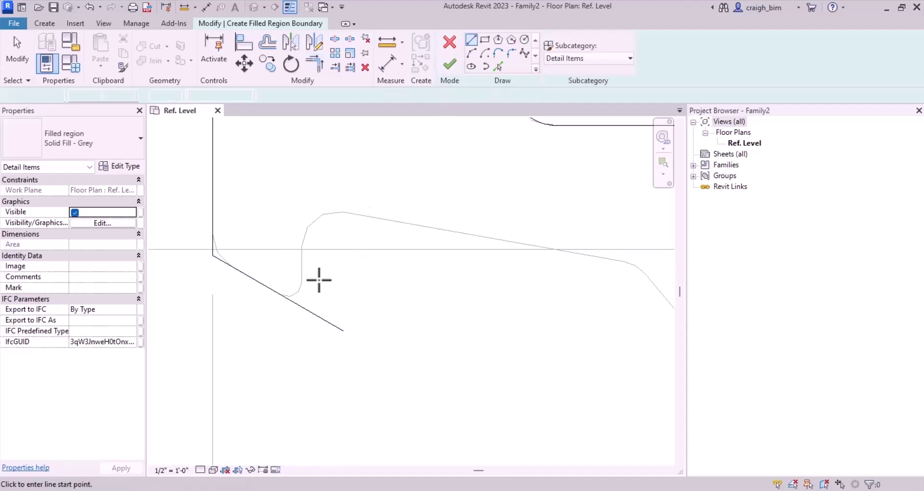
pyautogui.click(302, 284)
pyautogui.click(303, 176)
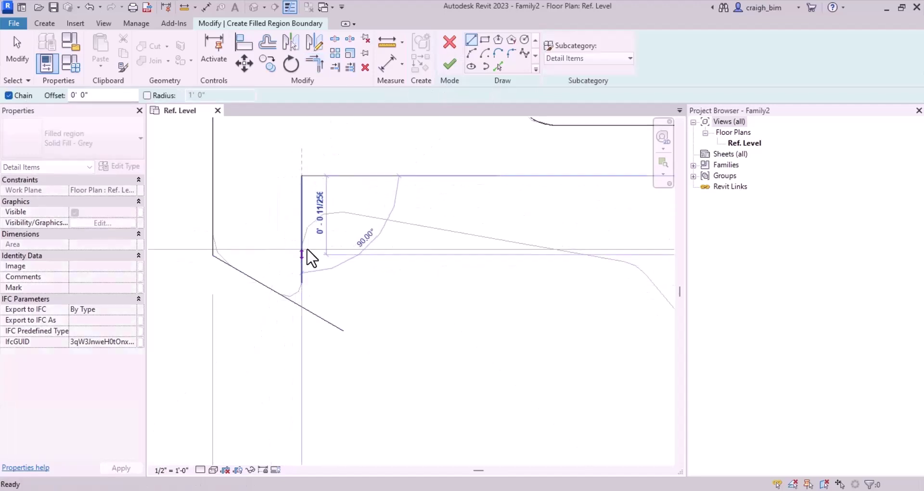
pyautogui.press('t')
pyautogui.press('r')
pyautogui.click(279, 294)
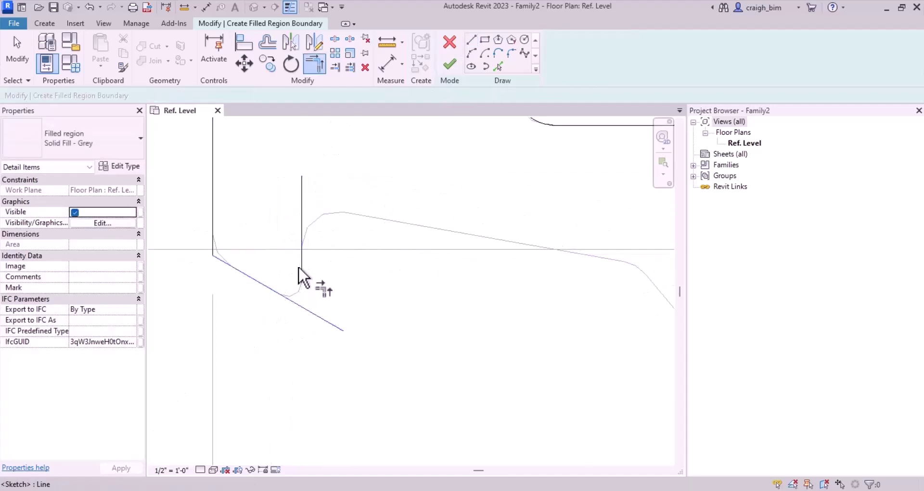
pyautogui.click(302, 299)
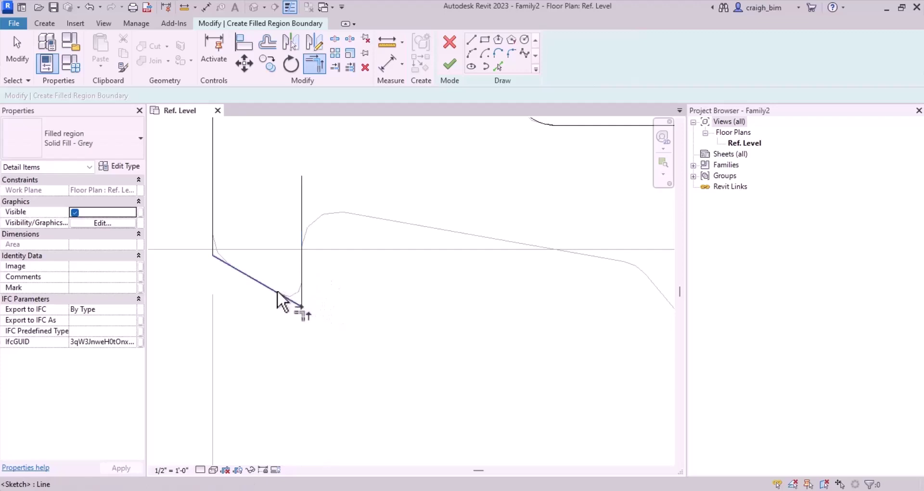
# Pick the imported long sloping edge and the steeper edge toward the pointed tip as boundary lines, and trim them to a corner.
pyautogui.click(498, 67)
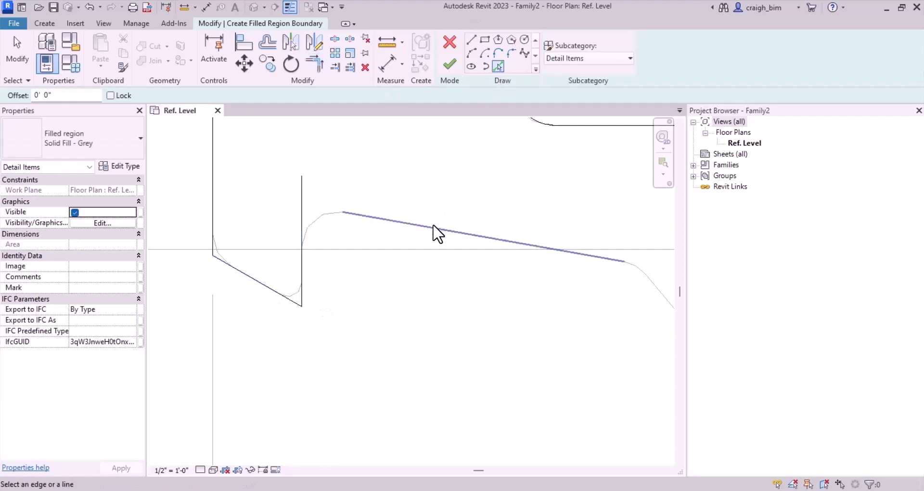
pyautogui.moveTo(490, 285); pyautogui.dragTo(354, 211, button='middle')
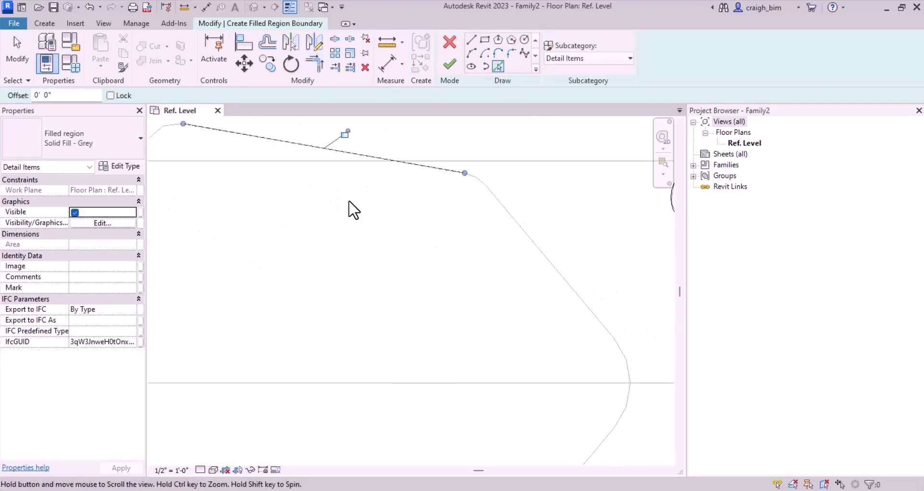
pyautogui.click(520, 233)
pyautogui.press('t')
pyautogui.press('r')
pyautogui.click(462, 178)
pyautogui.click(507, 213)
# Trim the long sloping line and the hook's vertical line to a corner.
pyautogui.scroll(-3, 545, 269)
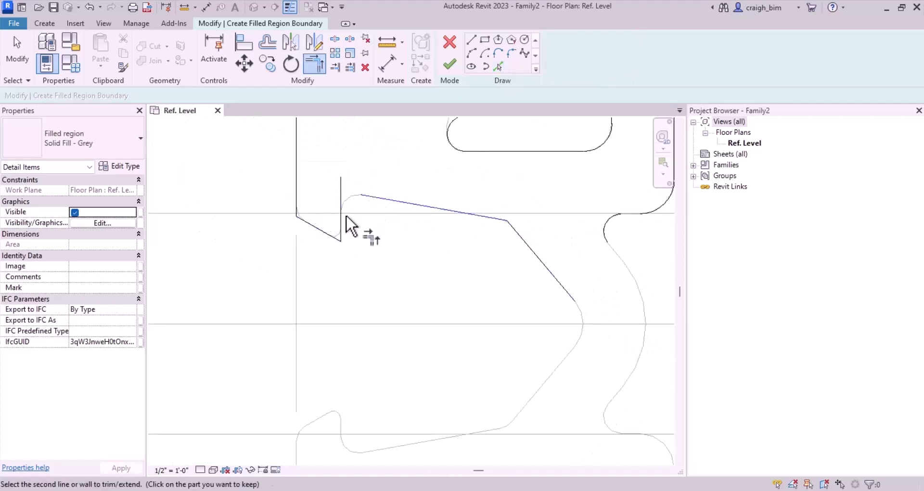
pyautogui.scroll(2, 371, 178)
pyautogui.click(511, 54)
pyautogui.scroll(-5, 289, 265)
pyautogui.press('Escape')
pyautogui.scroll(3, 490, 254)
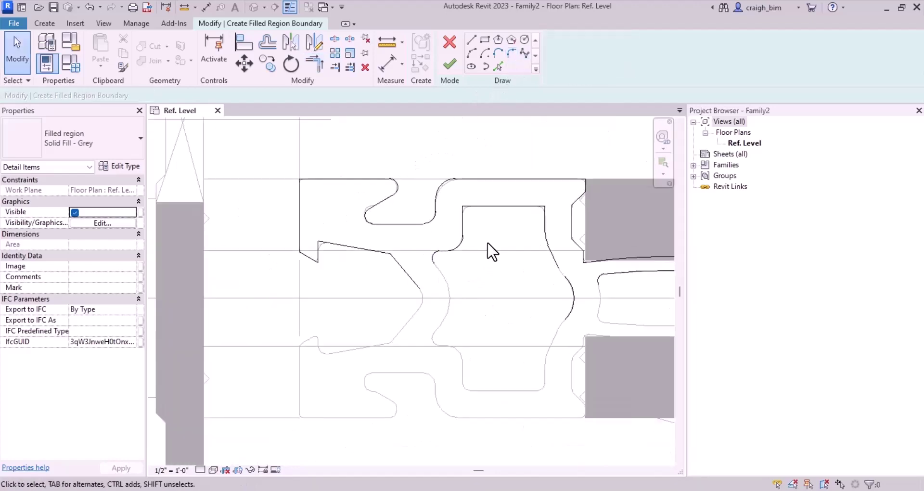
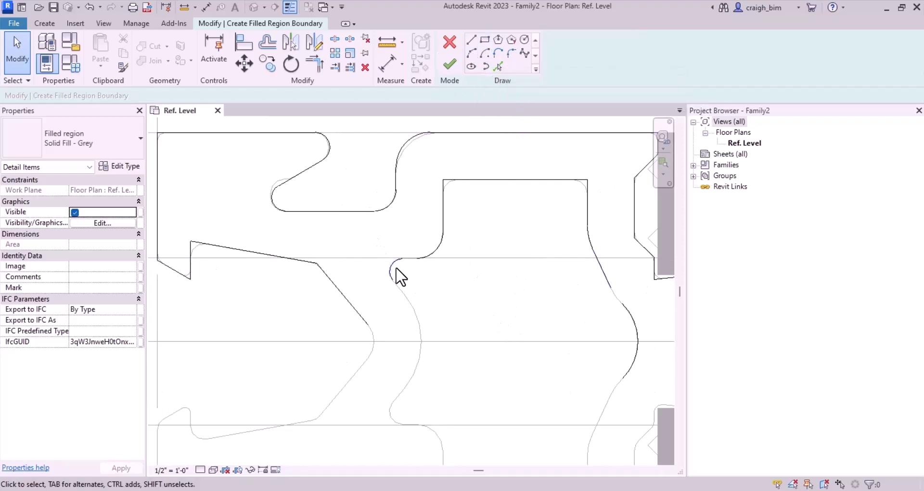
# Delete the small arc at the inner cavity's left lip and draw a 1/32" horizontal line leftward from the adjoining fillet's end.
pyautogui.scroll(2, 426, 253)
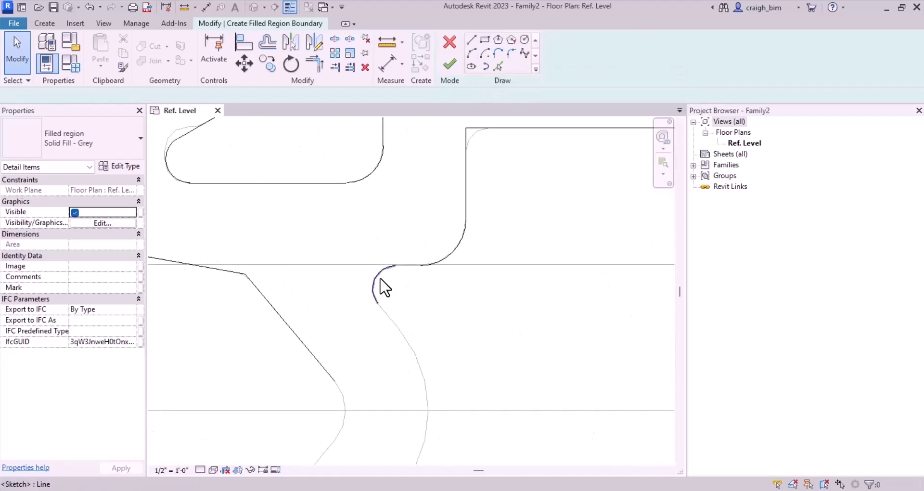
pyautogui.click(472, 40)
pyautogui.scroll(3, 427, 255)
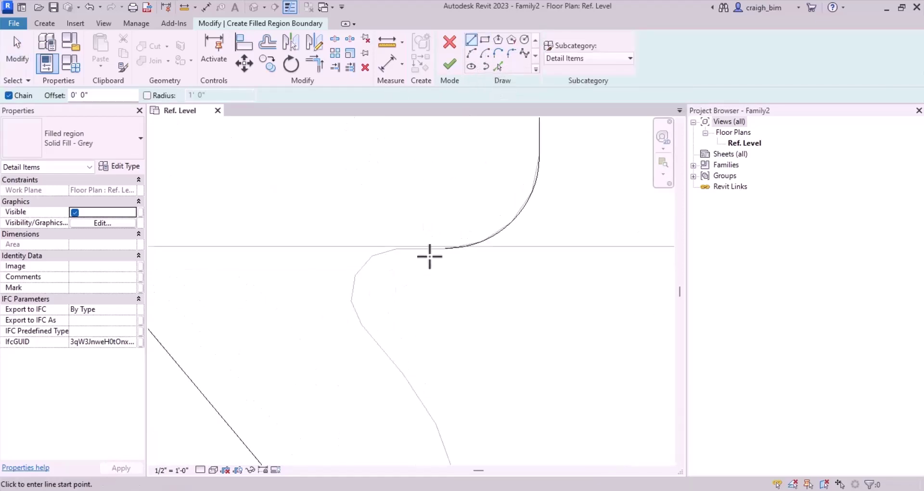
pyautogui.click(446, 248)
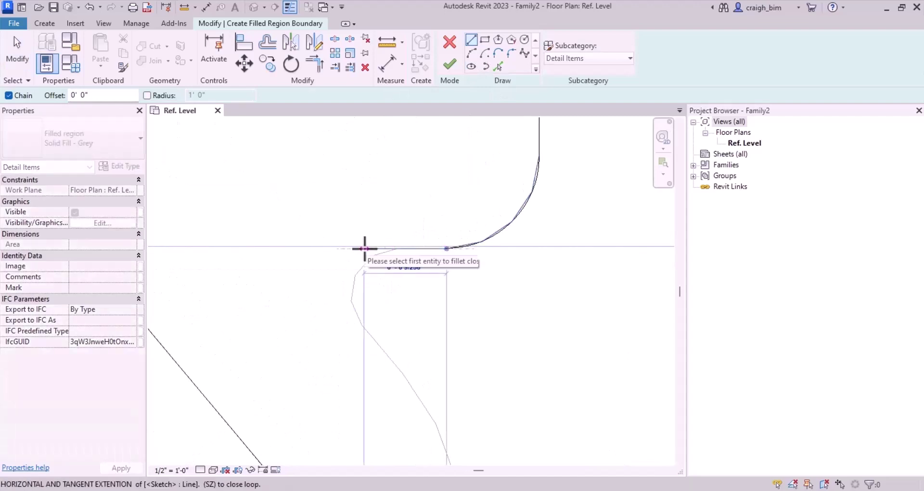
pyautogui.write('1/32')
pyautogui.press('Return')
pyautogui.press('Escape')
# Draw a three-point arc from the end of the 1/32" line around the cavity's left lip to the imported arc's lower endpoint.
pyautogui.click(472, 52)
pyautogui.click(374, 250)
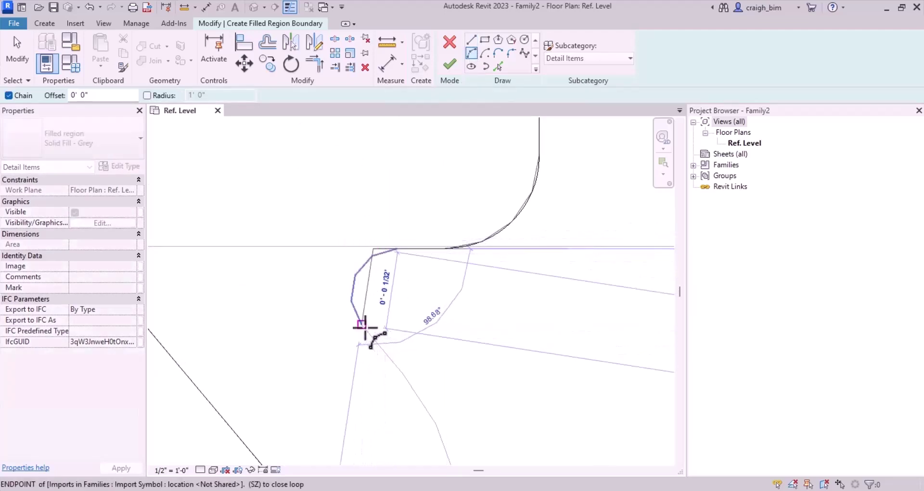
pyautogui.click(361, 323)
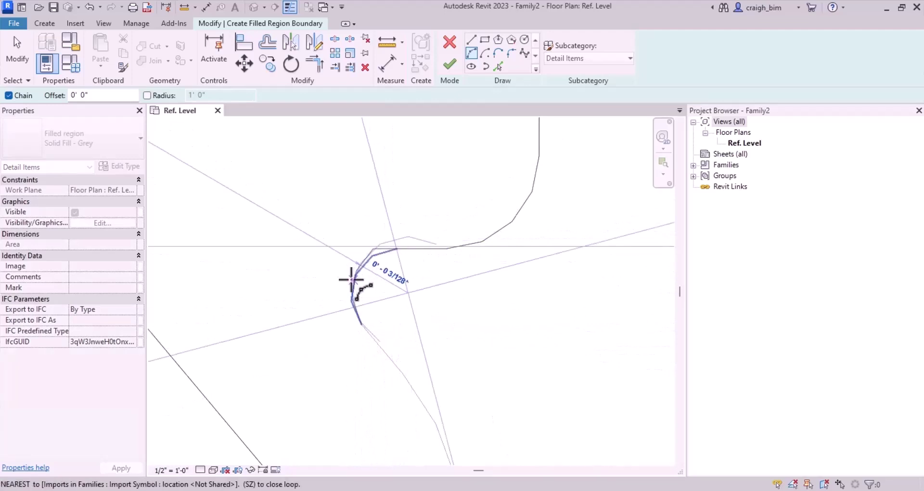
pyautogui.click(352, 280)
pyautogui.press('Escape')
pyautogui.scroll(-3, 506, 237)
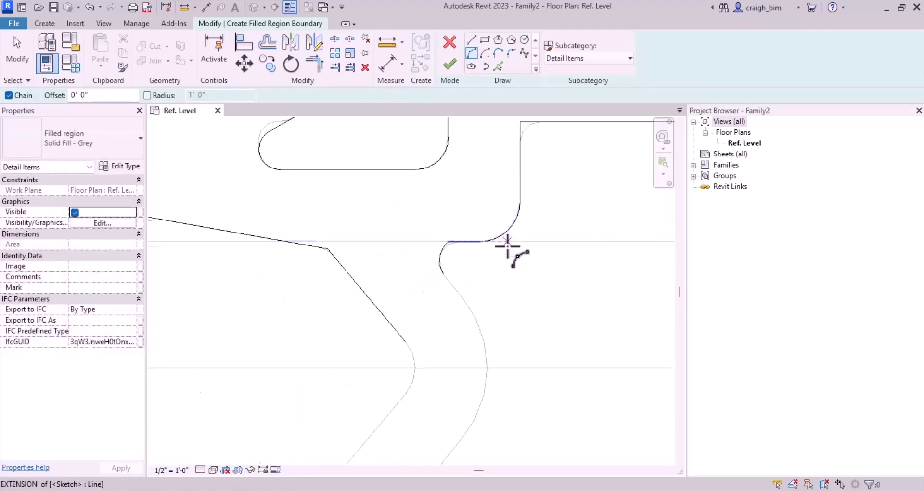
pyautogui.scroll(-2, 508, 238)
pyautogui.press('Escape')
# Mirror all the traced upper-half boundary lines about the profile's horizontal centreline.
pyautogui.moveTo(536, 372); pyautogui.dragTo(471, 367, button='middle')
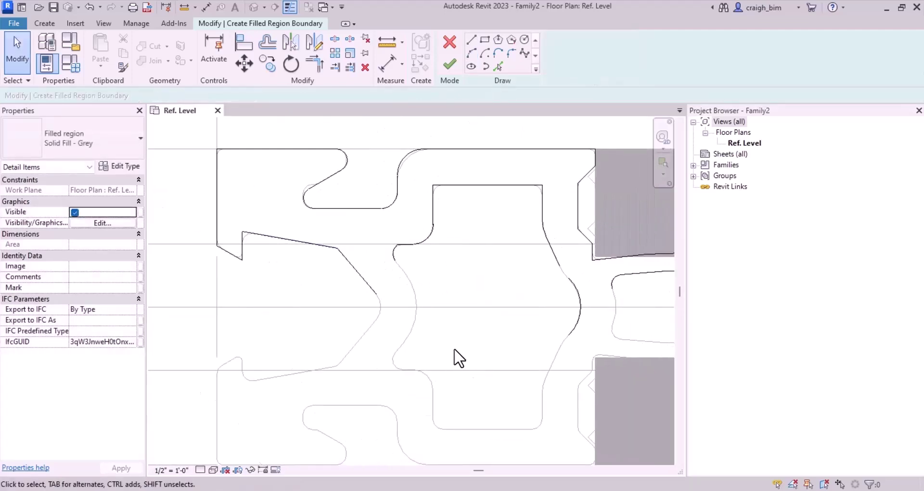
pyautogui.scroll(-2, 268, 254)
pyautogui.moveTo(240, 184)
pyautogui.mouseDown()
pyautogui.moveTo(570, 331)
pyautogui.moveTo(601, 331)
pyautogui.mouseUp()
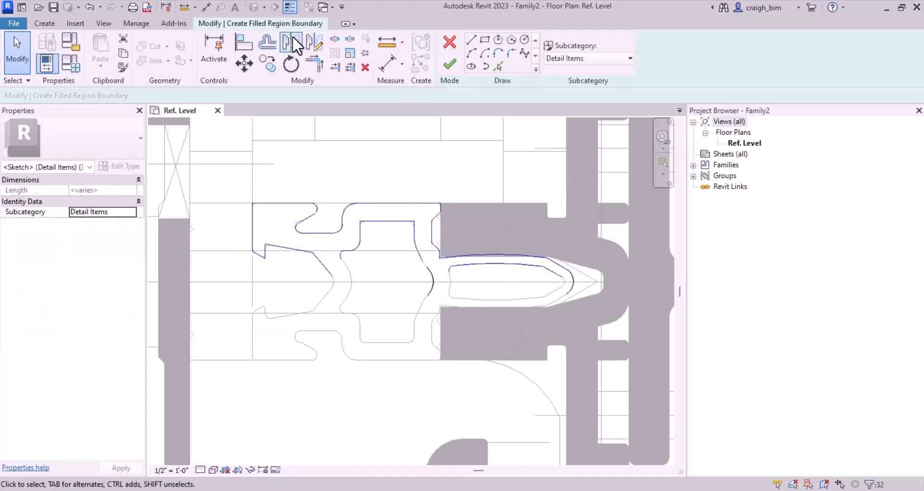
pyautogui.click(294, 45)
pyautogui.click(378, 281)
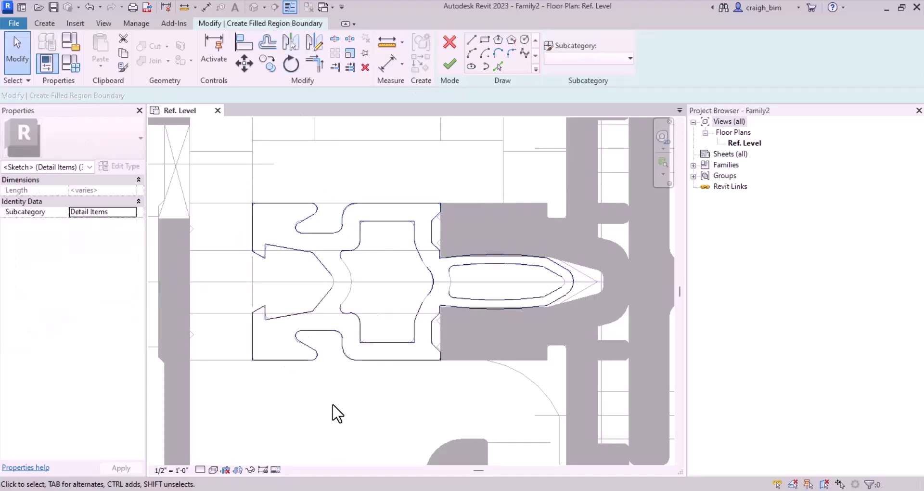
pyautogui.click(336, 415)
# Round the pointed tip with a fillet arc between the upper and lower sloping lines, matching the imported curve.
pyautogui.scroll(6, 305, 291)
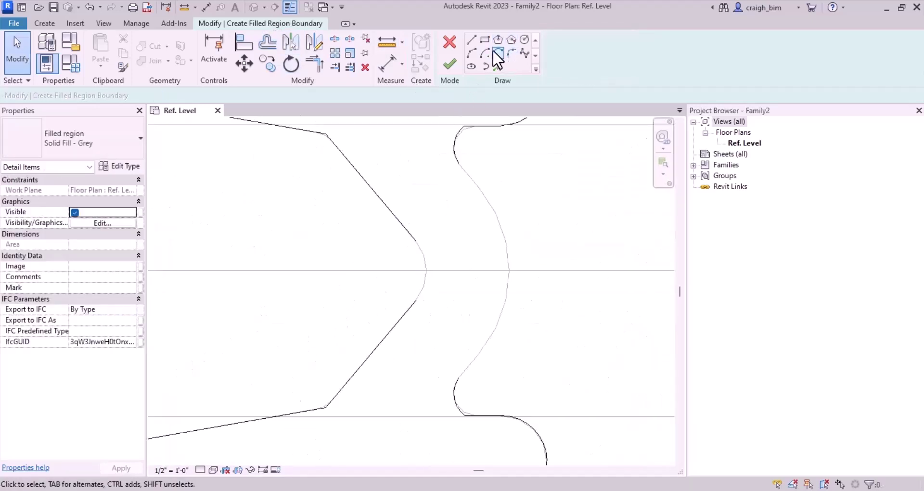
pyautogui.click(512, 53)
pyautogui.click(393, 212)
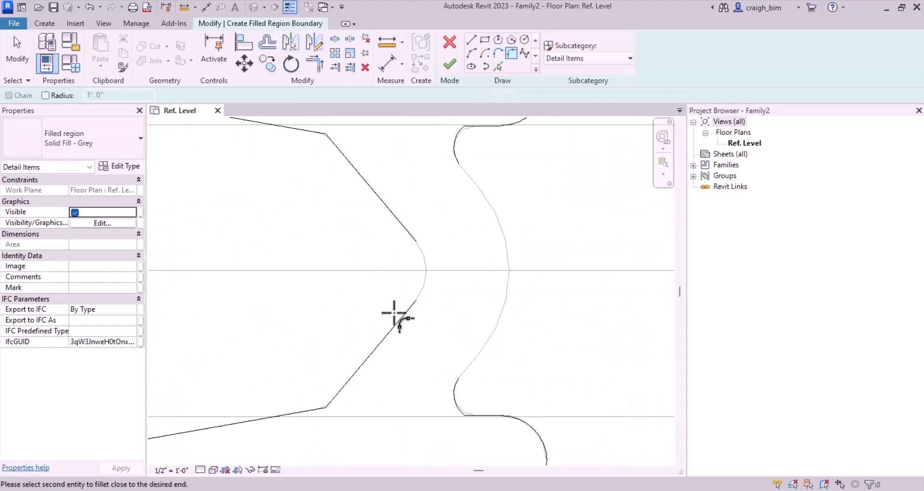
pyautogui.click(398, 325)
pyautogui.scroll(3, 423, 264)
pyautogui.scroll(-4, 335, 302)
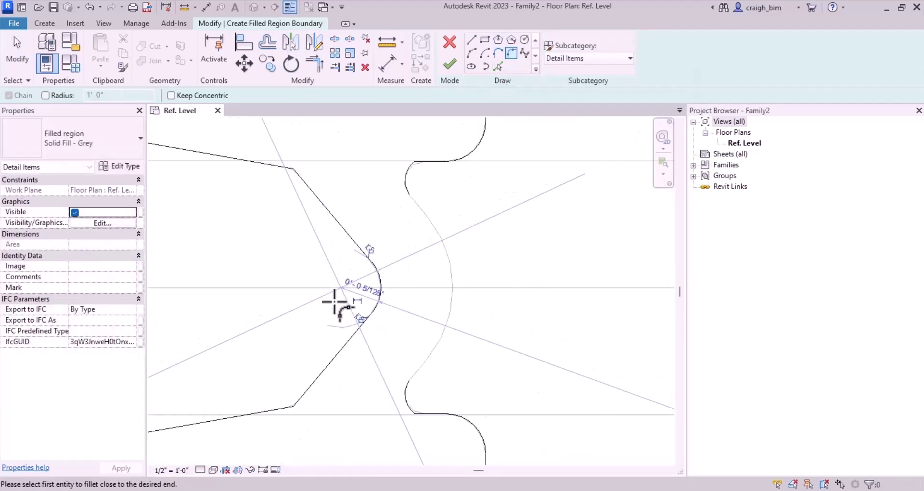
# Draw a three-point arc between the upper and lower lips on the cavity's left side, passing through the imported curve at the centreline.
pyautogui.click(474, 53)
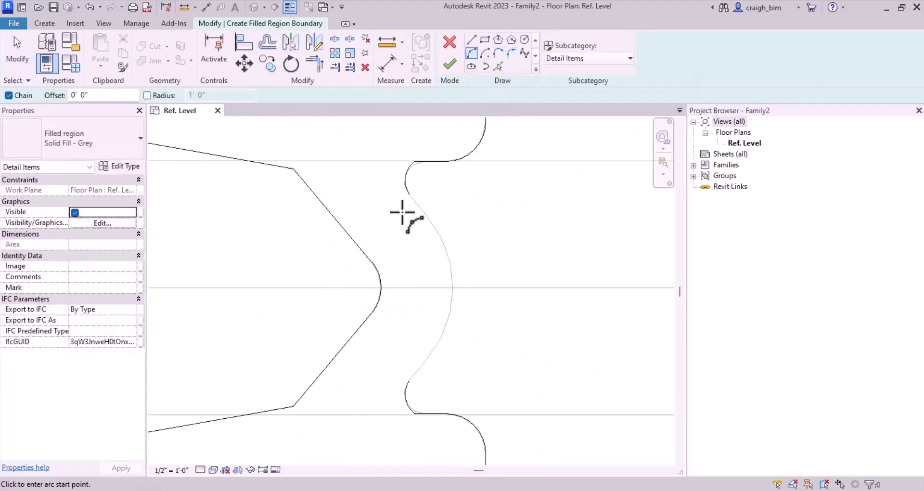
pyautogui.click(408, 194)
pyautogui.click(410, 382)
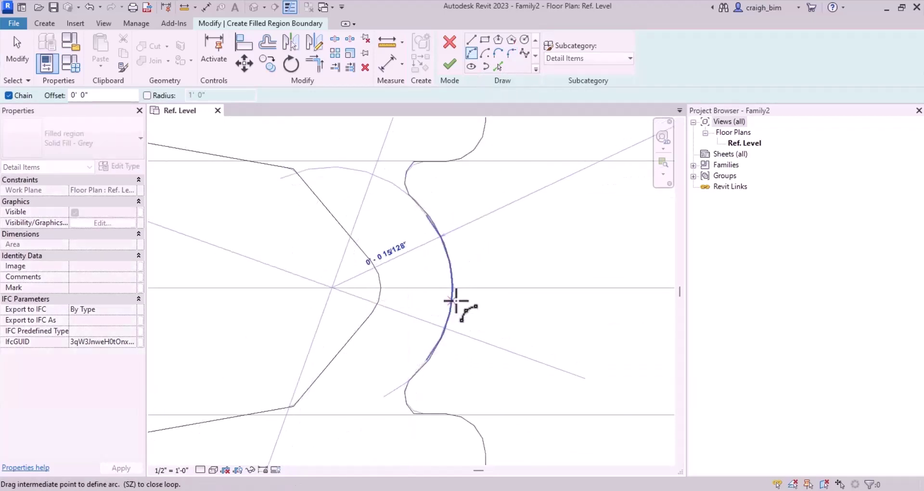
pyautogui.click(453, 288)
pyautogui.scroll(-4, 258, 268)
# Delete the leftover curve on the cavity's right side and draw a three-point arc between the sloping lines' ends, bulging toward the imported curve.
pyautogui.scroll(5, 384, 268)
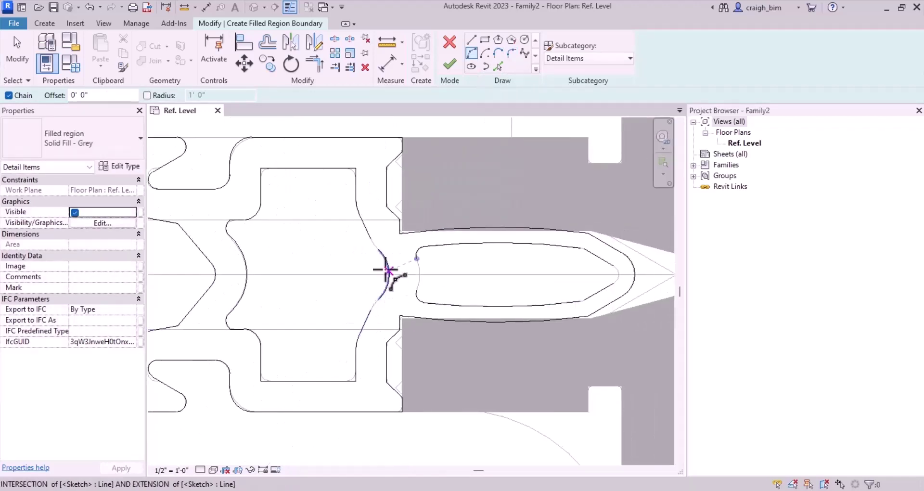
pyautogui.scroll(2, 358, 268)
pyautogui.press('Escape')
pyautogui.click(398, 233)
pyautogui.press('Delete')
pyautogui.click(476, 54)
pyautogui.click(358, 181)
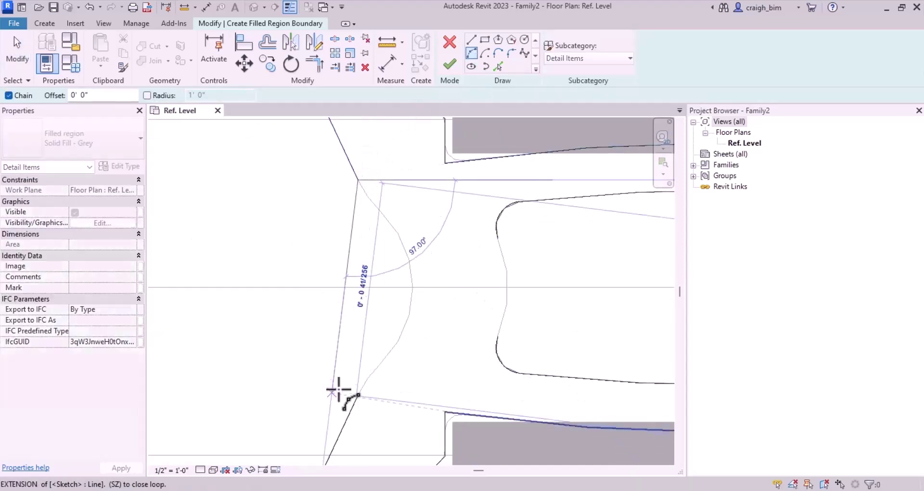
pyautogui.click(358, 395)
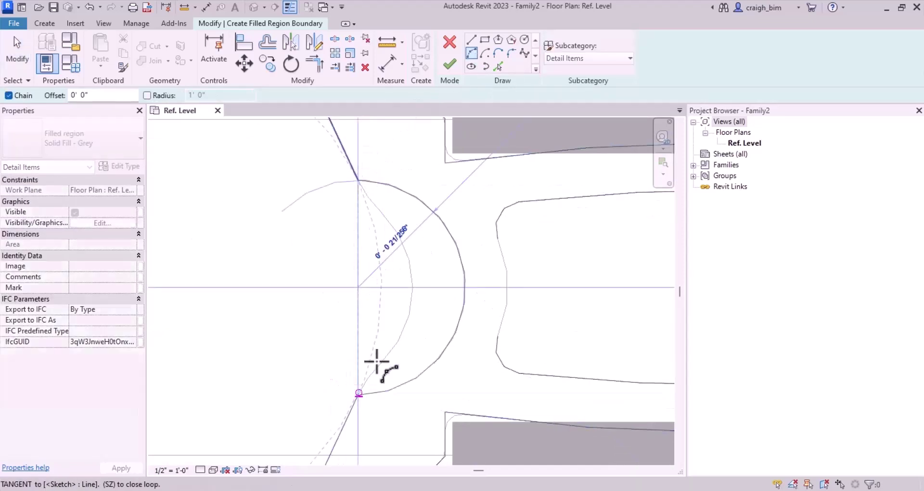
pyautogui.click(409, 288)
# Close the left end of the pointed inner hollow with a three-point arc between its rounded corners, following the imported curve through the centreline.
pyautogui.scroll(-3, 295, 303)
pyautogui.scroll(4, 355, 289)
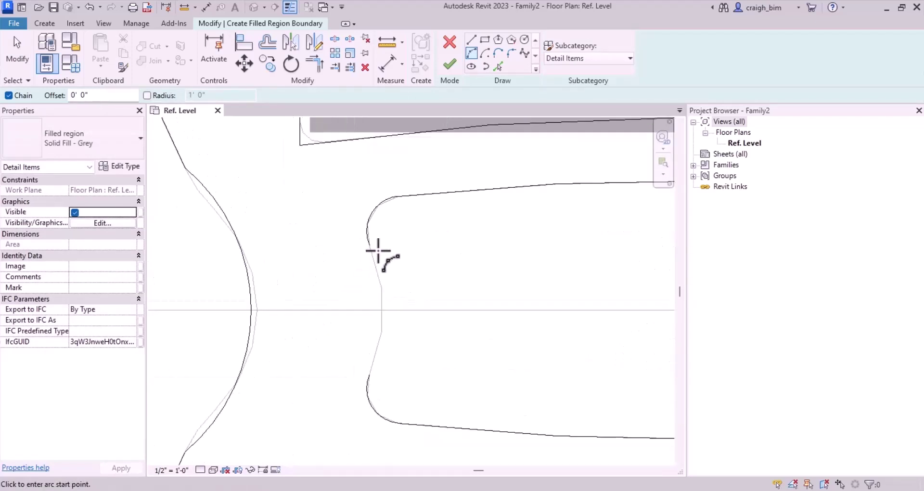
pyautogui.click(370, 245)
pyautogui.click(370, 386)
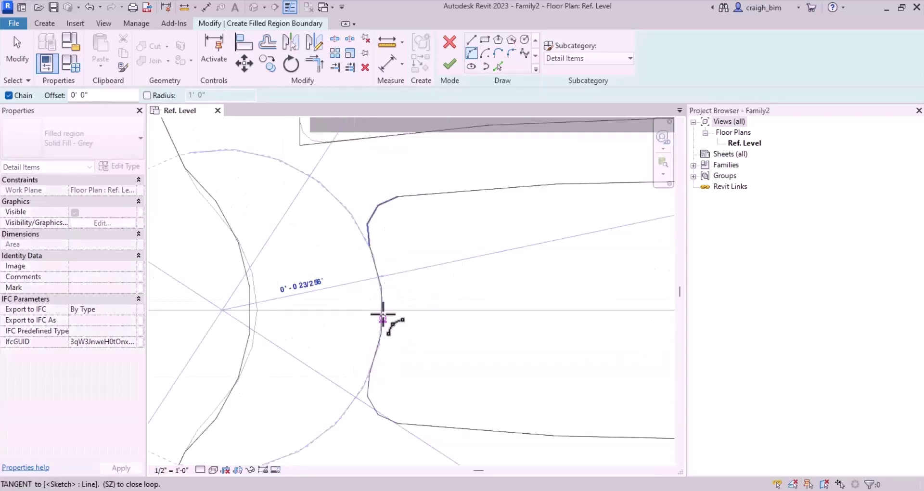
pyautogui.click(383, 311)
# Round the right tip of the pointed inner hollow with a three-point arc joining the upper and lower sloping lines.
pyautogui.scroll(-5, 279, 311)
pyautogui.moveTo(593, 327); pyautogui.dragTo(396, 313, button='middle')
pyautogui.scroll(2, 437, 299)
pyautogui.scroll(3, 461, 297)
pyautogui.click(478, 276)
pyautogui.click(478, 314)
pyautogui.click(460, 295)
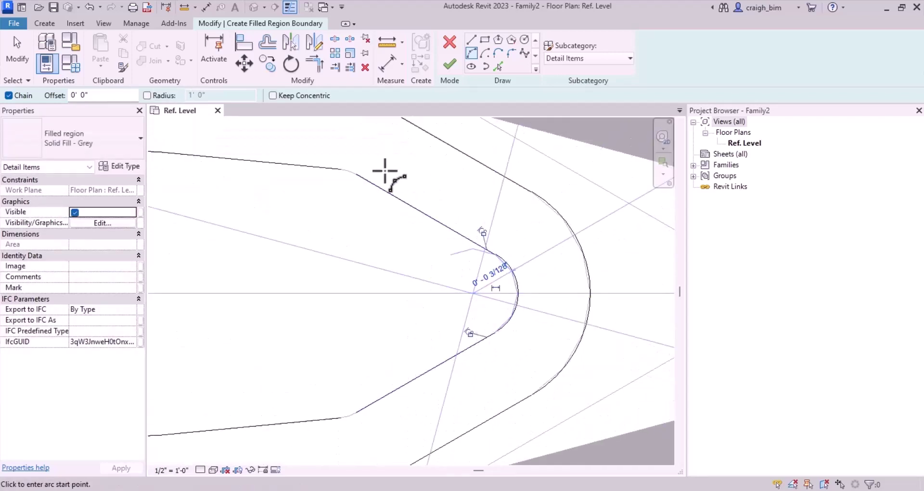
# Trim the inner hollow's long upper and lower edges to corners with the sloping lines of its pointed end.
pyautogui.scroll(-3, 395, 207)
pyautogui.press('t')
pyautogui.press('r')
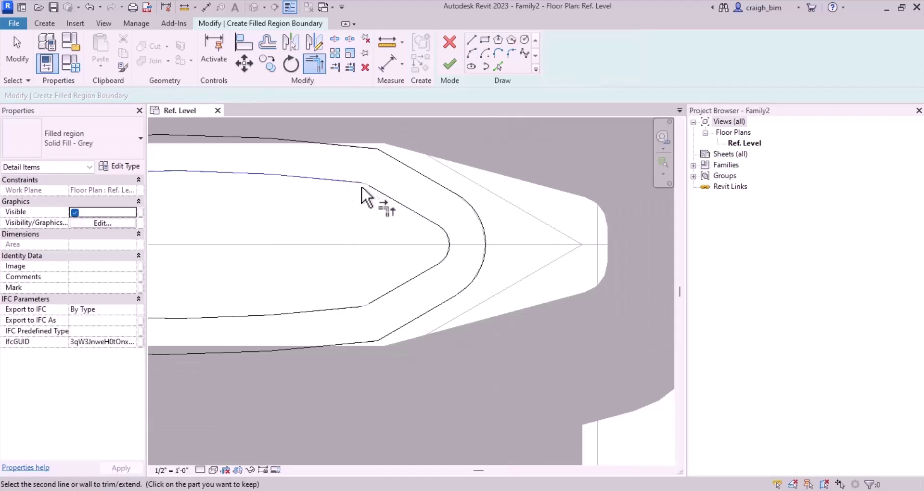
pyautogui.scroll(-3, 543, 283)
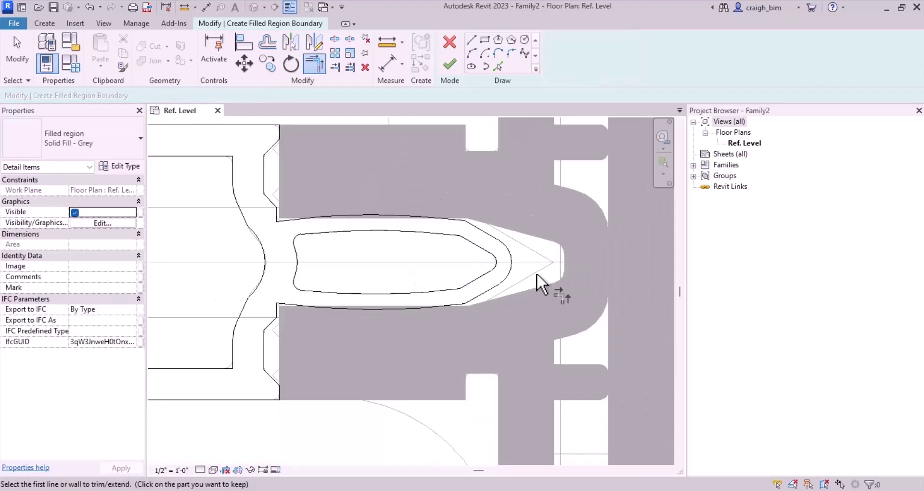
pyautogui.press('Escape')
# Check the connected outer boundary chain and finish the filled region of the clip profile.
pyautogui.scroll(-2, 365, 337)
pyautogui.scroll(2, 628, 314)
pyautogui.scroll(-2, 489, 351)
pyautogui.press('Tab')
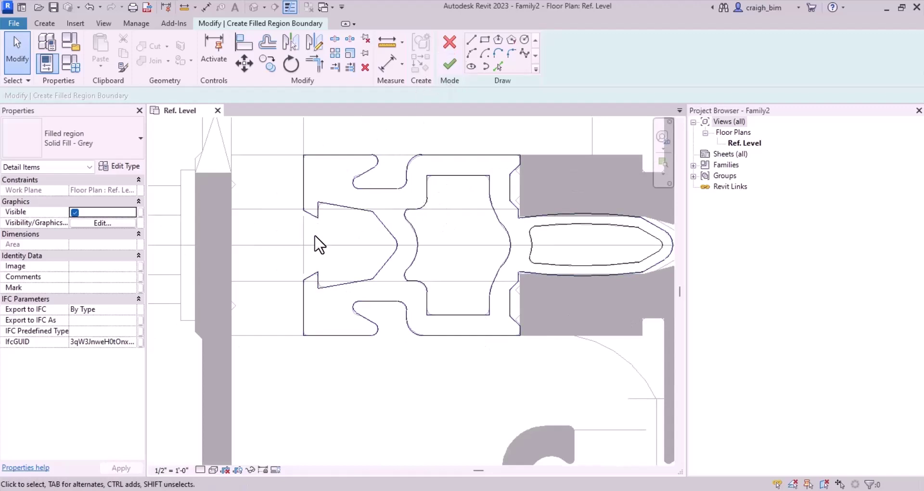
pyautogui.click(456, 60)
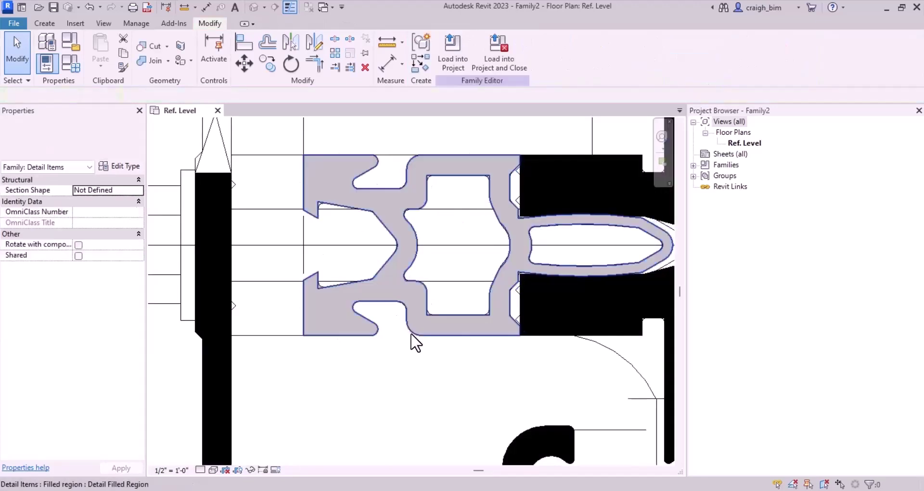
# Start a new Solid Fill - Grey filled region and pick the outer edges of the block between the dark plate and the grey clip profile.
pyautogui.scroll(-3, 377, 371)
pyautogui.scroll(4, 377, 371)
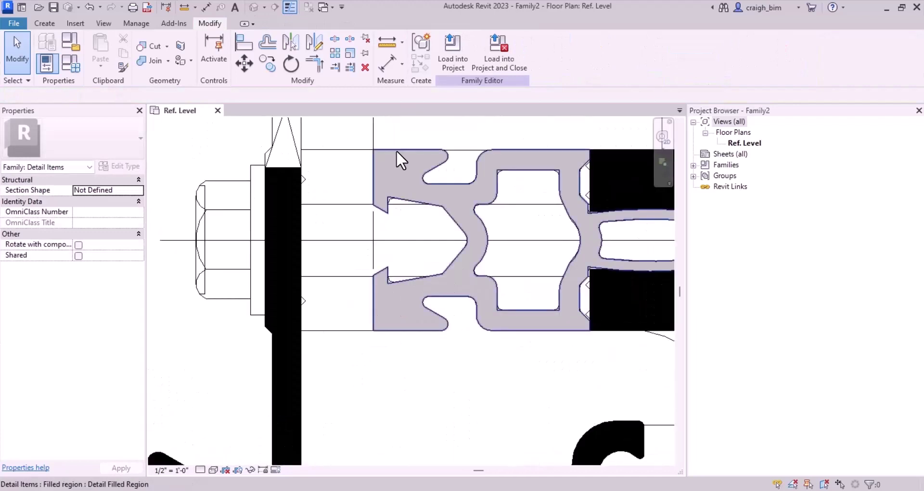
pyautogui.click(396, 164)
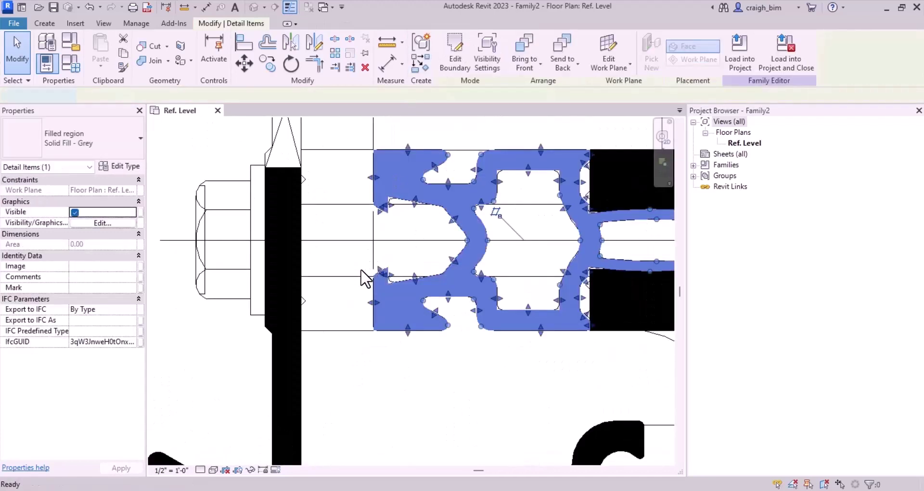
pyautogui.doubleClick(367, 273)
pyautogui.click(499, 67)
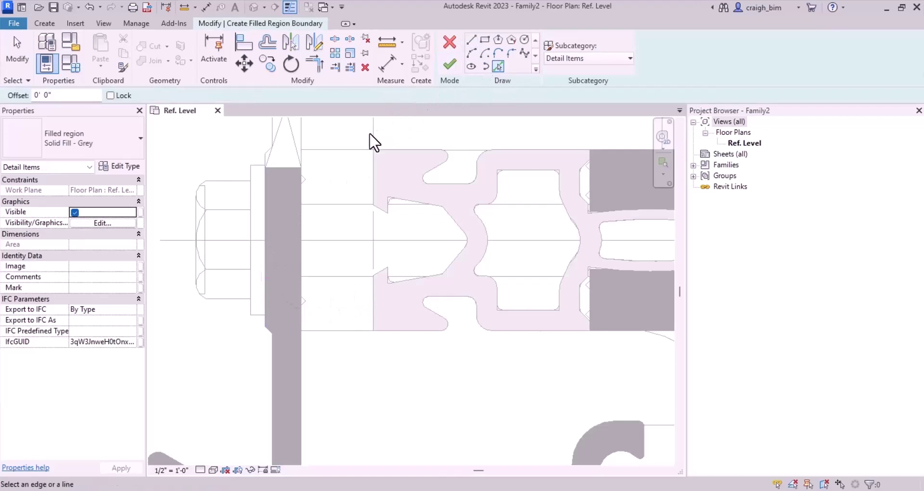
pyautogui.click(351, 150)
pyautogui.click(373, 171)
pyautogui.click(351, 331)
pyautogui.click(376, 300)
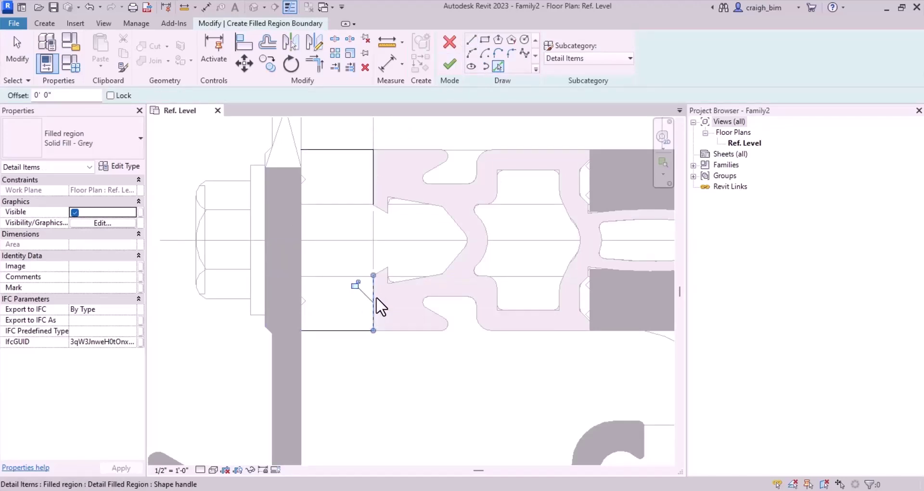
pyautogui.scroll(3, 327, 313)
pyautogui.click(286, 317)
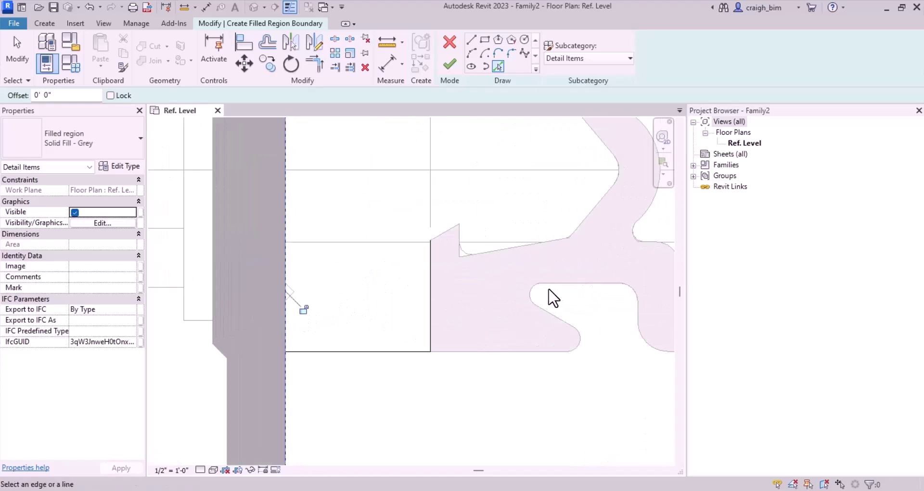
# Add the arrow-shaped notch's lower barb, sloping edges, rounded tip and upper barb to the boundary by picking the clip profile's edges.
pyautogui.scroll(-1, 489, 269)
pyautogui.click(458, 245)
pyautogui.scroll(2, 469, 249)
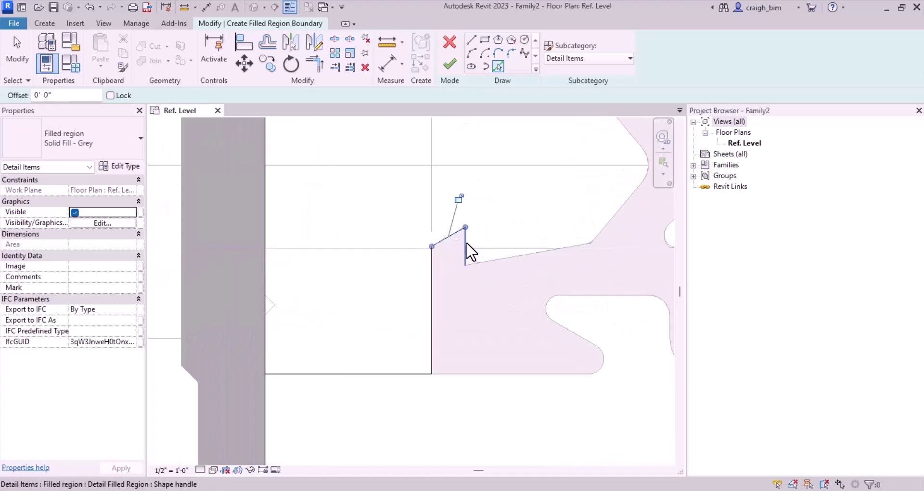
pyautogui.click(507, 258)
pyautogui.click(610, 224)
pyautogui.moveTo(610, 224); pyautogui.dragTo(494, 345, button='middle')
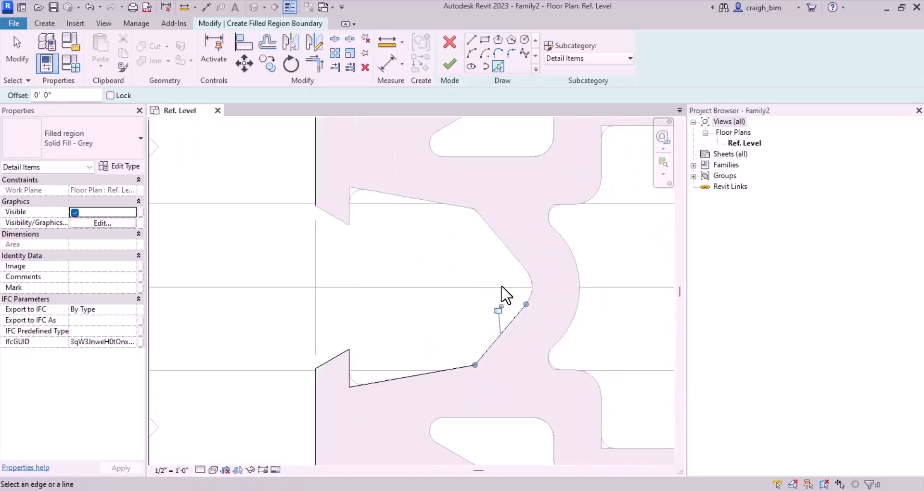
pyautogui.click(534, 282)
pyautogui.click(434, 201)
pyautogui.click(349, 212)
pyautogui.click(336, 220)
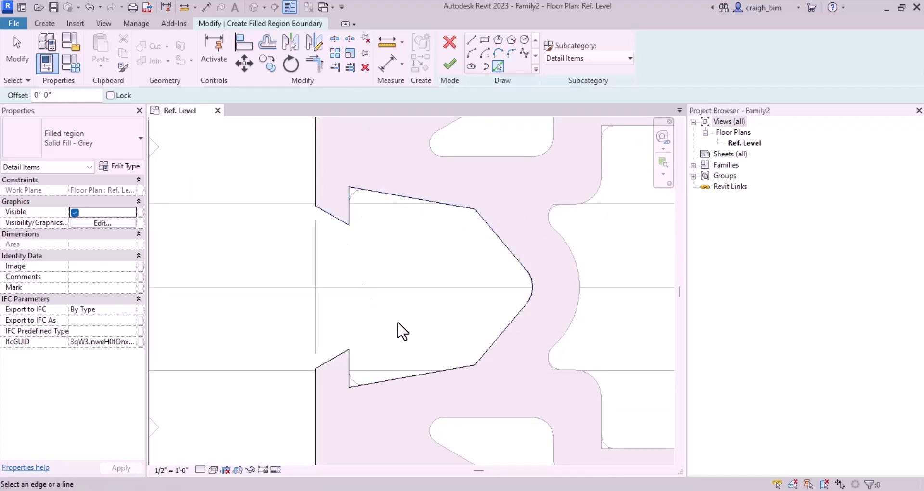
pyautogui.press('Escape')
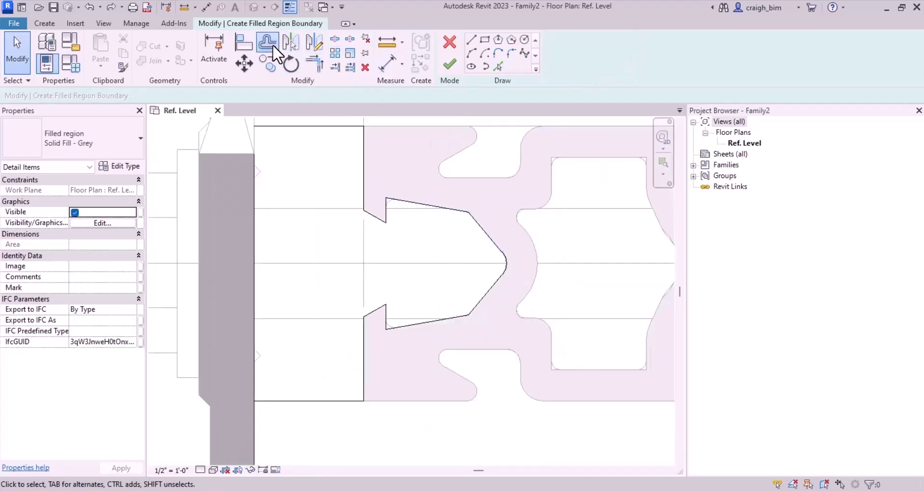
# Offset the connected block and arrow boundary chain inward by 1/64" without keeping a copy.
pyautogui.click(268, 43)
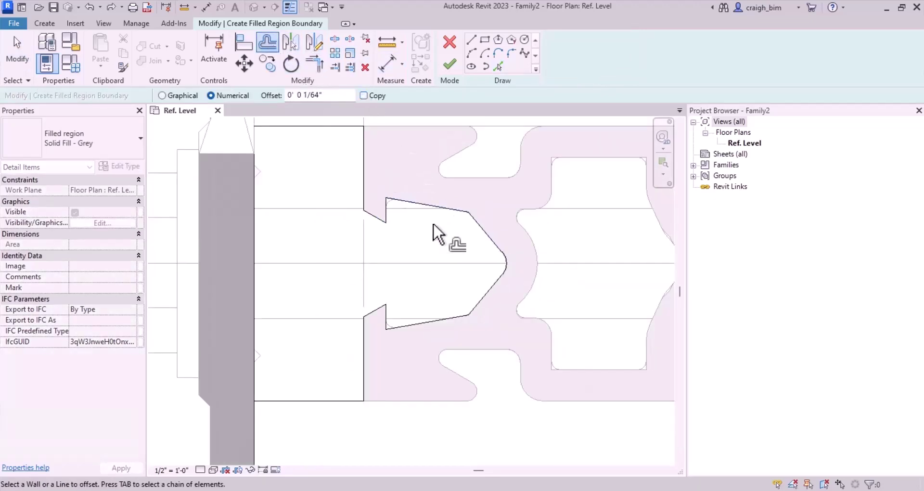
pyautogui.press('Tab')
pyautogui.click(443, 215)
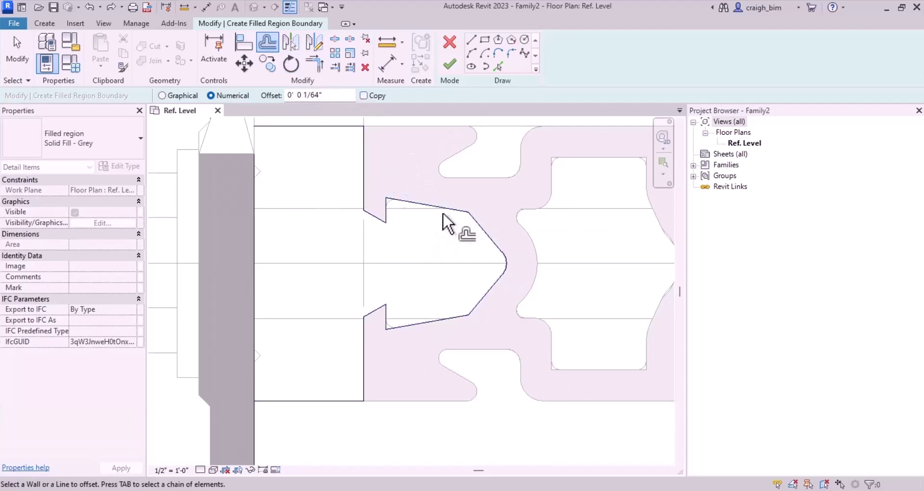
pyautogui.press('Tab')
pyautogui.click(443, 214)
pyautogui.press('Escape')
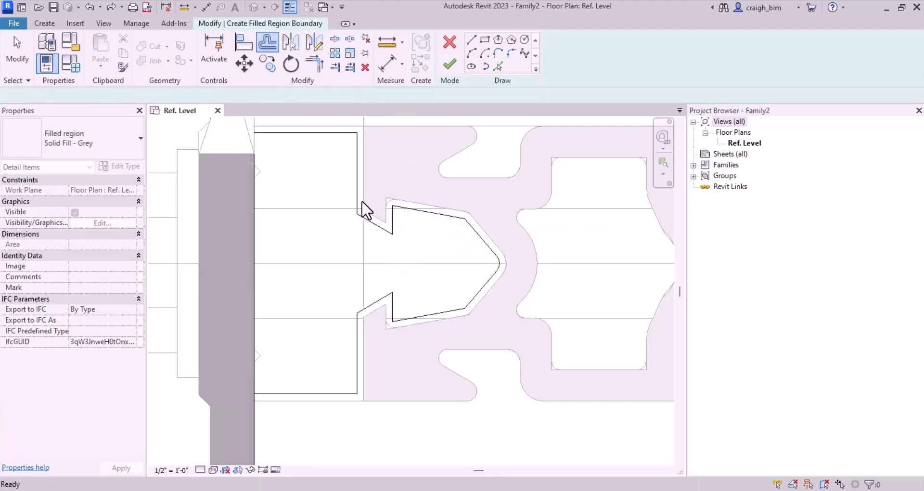
# Align the block's upper and lower boundary lines with the original outer edges of the imported profile.
pyautogui.press('a')
pyautogui.press('l')
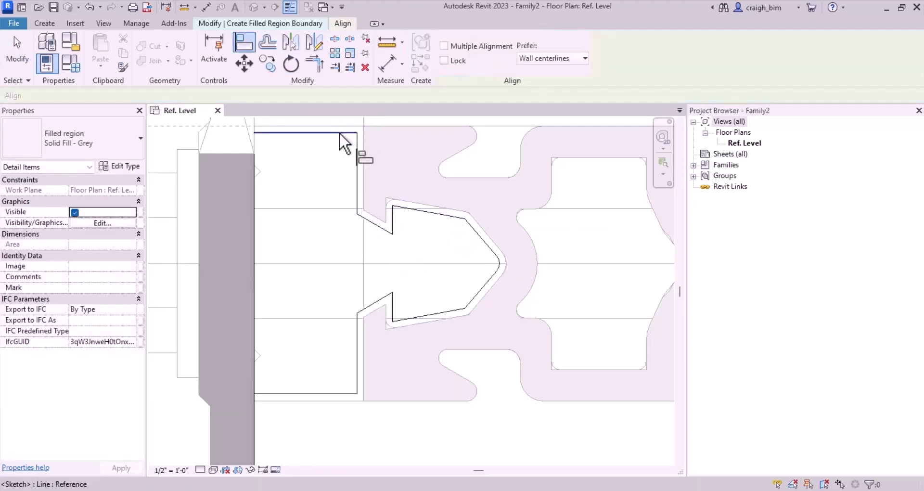
pyautogui.click(340, 131)
pyautogui.click(330, 400)
pyautogui.click(338, 394)
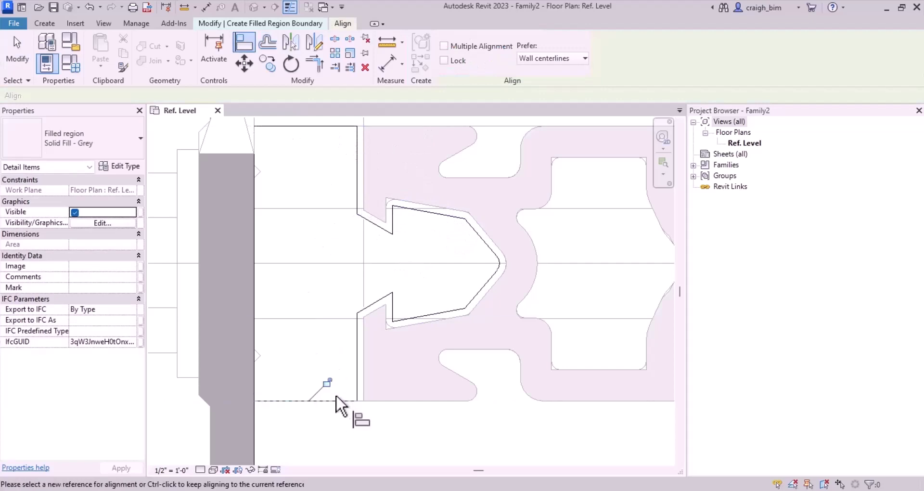
# Trim the boundary line along the dark plate to the block's upper and lower edges and finish the filled region.
pyautogui.press('t')
pyautogui.press('r')
pyautogui.click(255, 176)
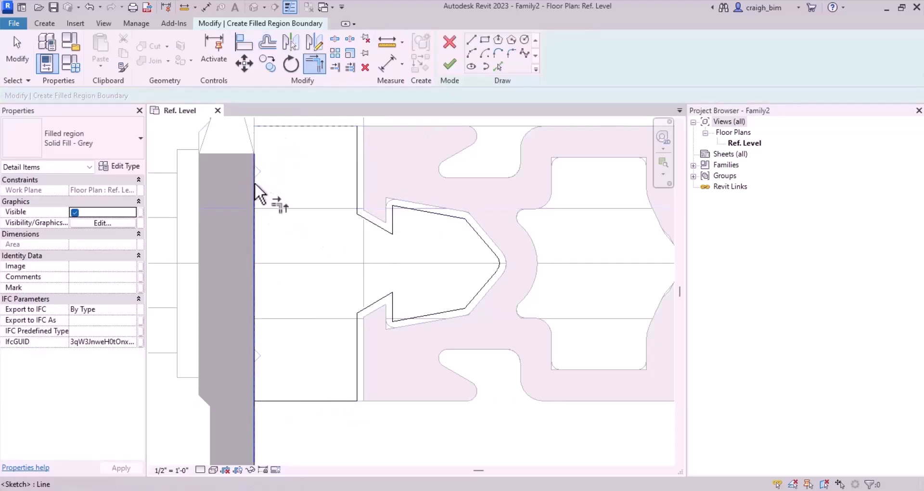
pyautogui.click(284, 401)
pyautogui.press('Escape')
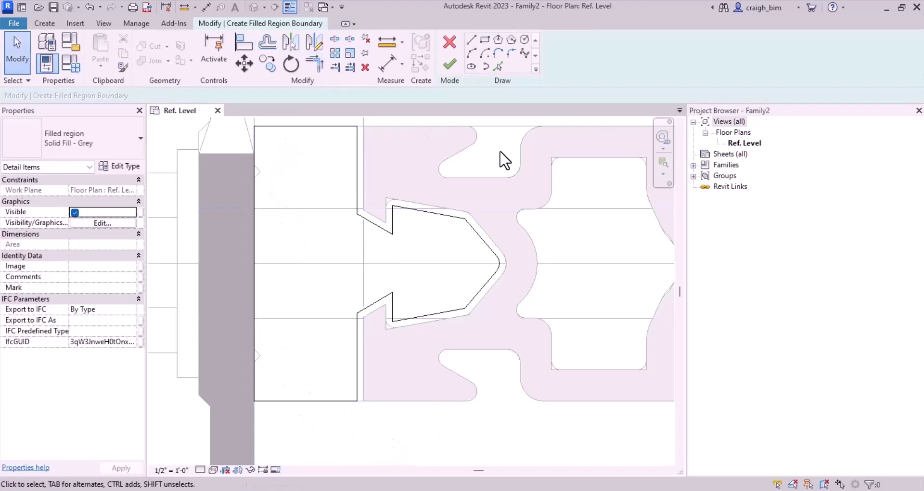
pyautogui.click(449, 64)
pyautogui.click(541, 429)
# Examine the gap between the two grey regions and the bolt head beside the dark plate.
pyautogui.scroll(-3, 264, 227)
pyautogui.scroll(2, 307, 279)
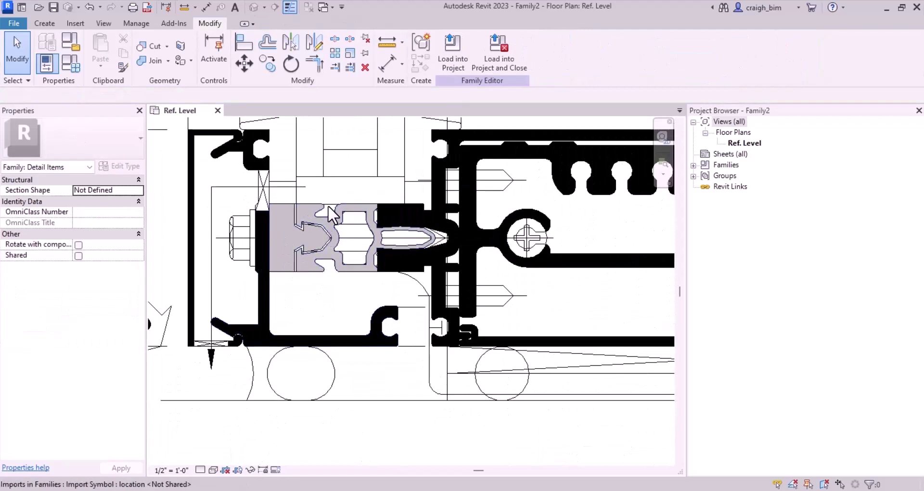
pyautogui.scroll(5, 229, 224)
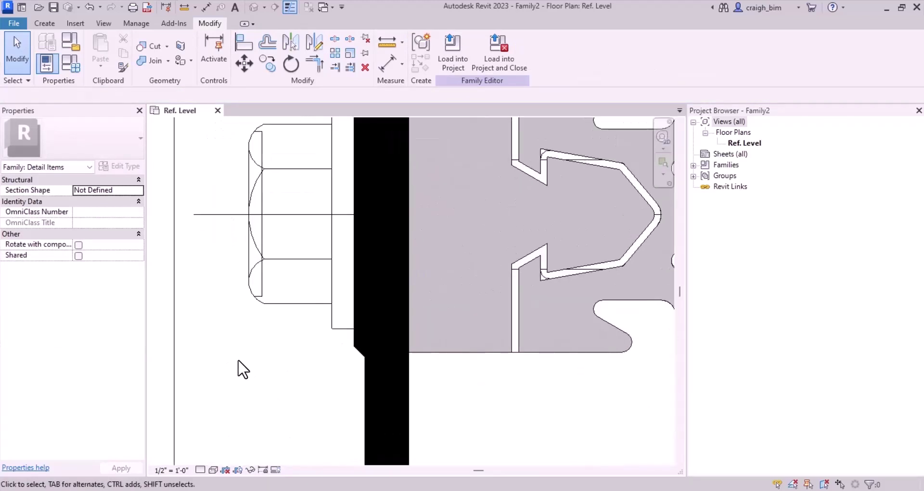
pyautogui.moveTo(290, 324); pyautogui.dragTo(306, 374, button='middle')
pyautogui.scroll(-3, 245, 201)
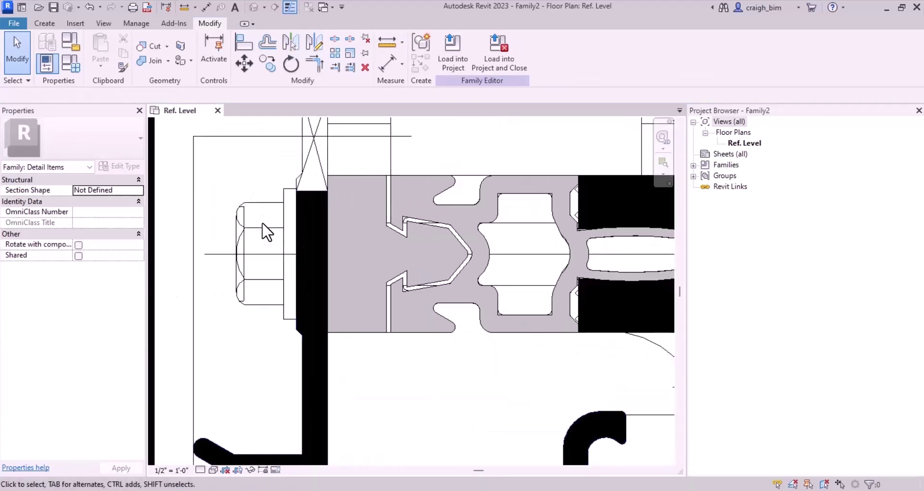
pyautogui.scroll(-2, 241, 215)
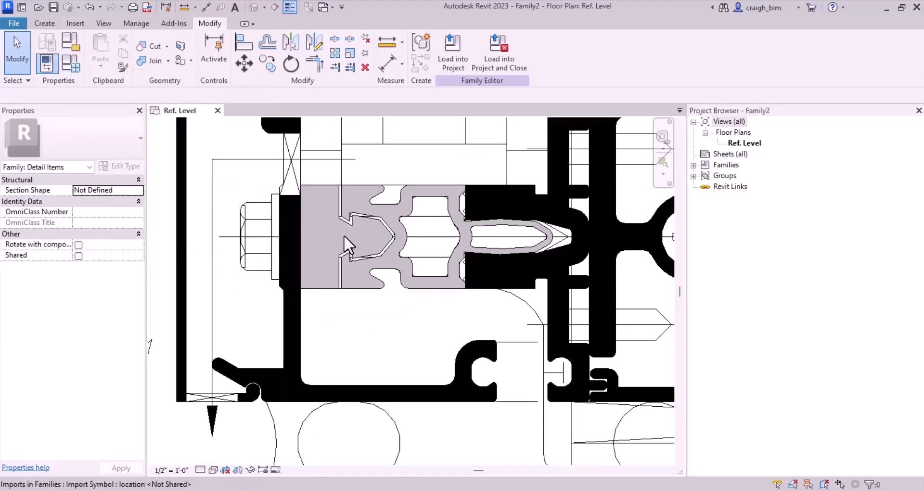
# Start a masking region and pick the bolt head's outer edges and rounded corners from the imported drawing as its boundary.
pyautogui.click(44, 23)
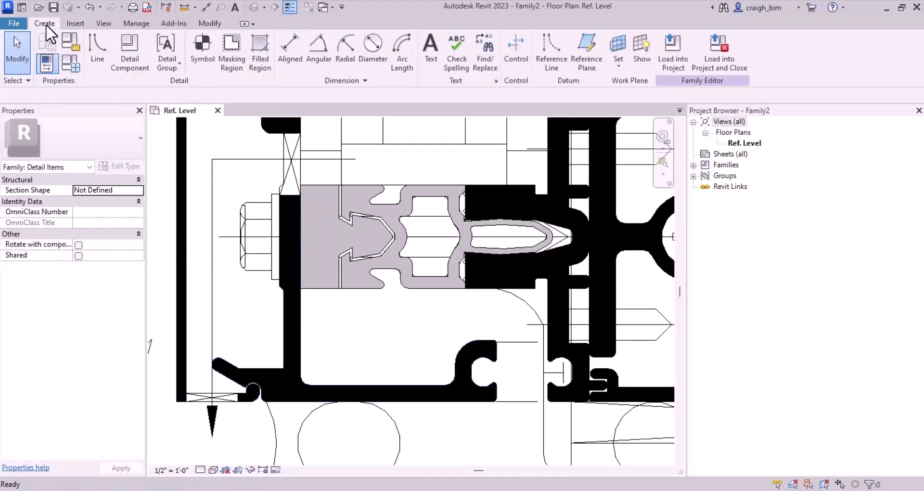
pyautogui.click(228, 49)
pyautogui.click(497, 66)
pyautogui.scroll(4, 241, 207)
pyautogui.scroll(2, 250, 227)
pyautogui.click(236, 256)
pyautogui.click(254, 208)
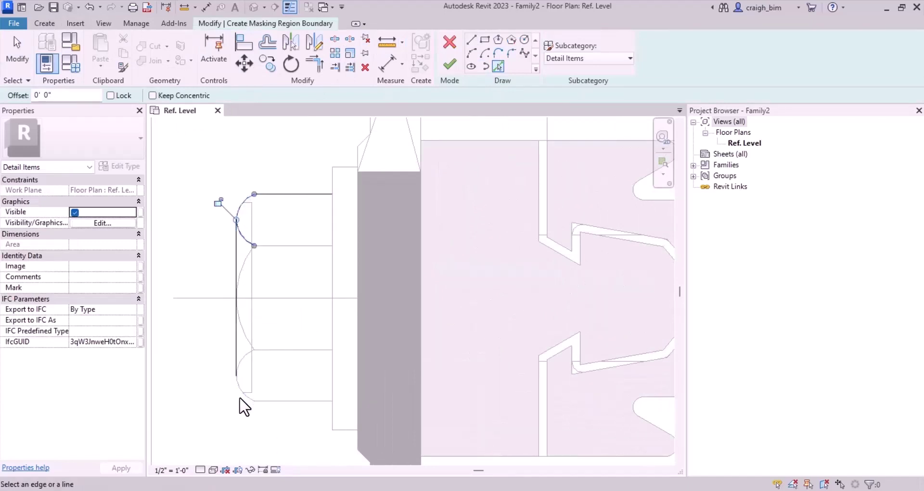
pyautogui.click(247, 404)
pyautogui.click(289, 407)
# Add the outline of the washer between the bolt head and the dark plate to the masking region boundary.
pyautogui.click(332, 427)
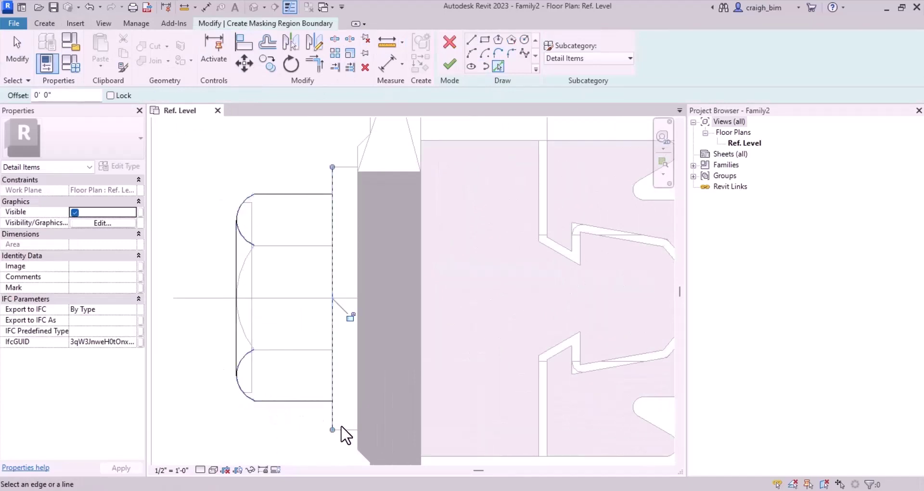
pyautogui.click(346, 430)
pyautogui.click(359, 393)
pyautogui.click(343, 170)
pyautogui.scroll(2, 458, 249)
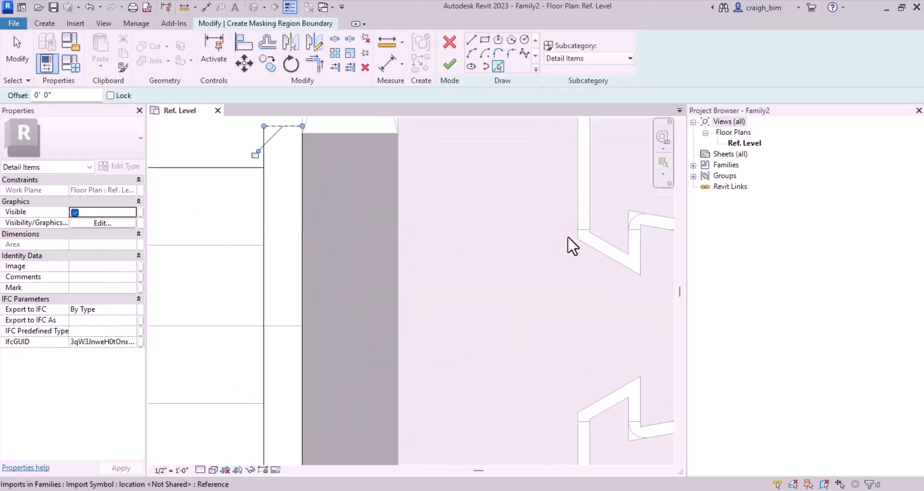
pyautogui.scroll(2, 576, 236)
pyautogui.scroll(-4, 170, 168)
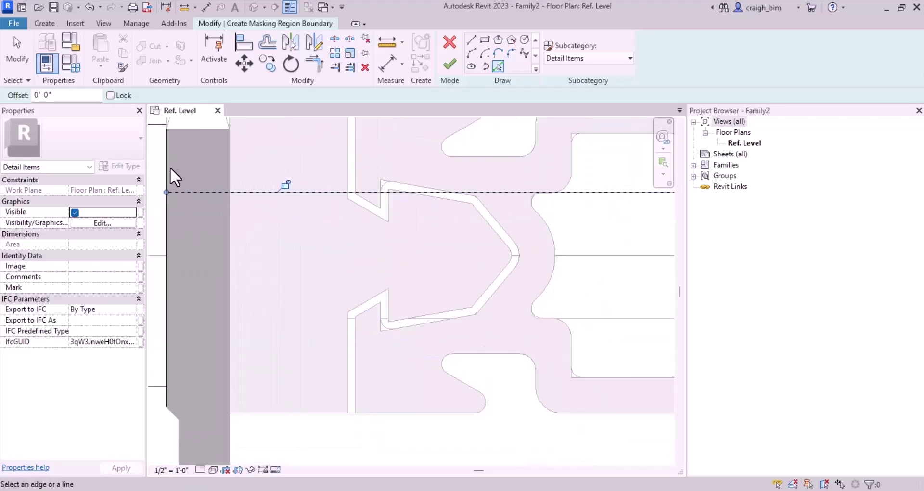
# Add the two sloped edges of the bolt's pointed tip to the masking region boundary.
pyautogui.scroll(-3, 171, 168)
pyautogui.scroll(3, 534, 222)
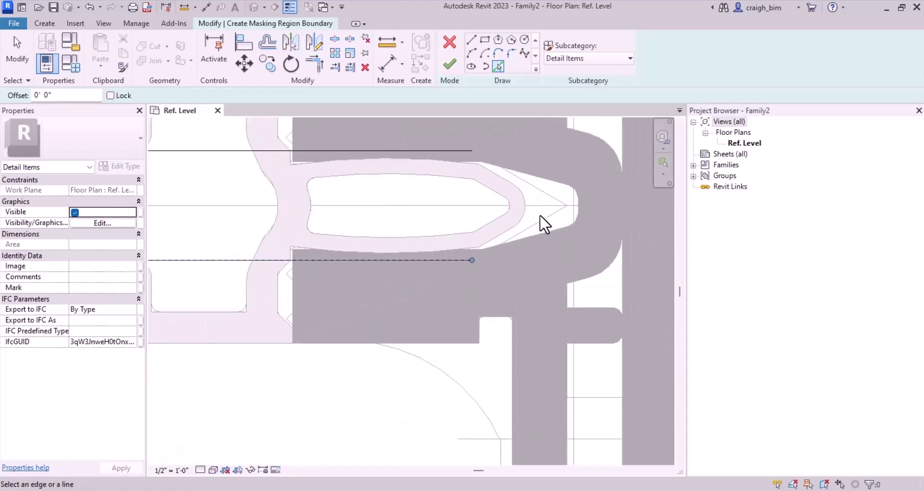
pyautogui.click(541, 222)
pyautogui.click(545, 193)
pyautogui.scroll(-3, 561, 220)
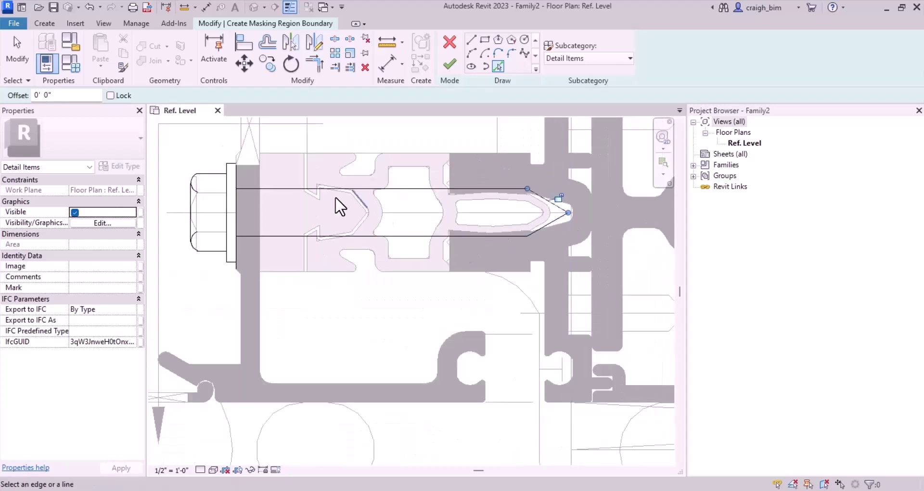
# Split the boundary line along the dark plate's outer face and trim both parts to the bolt shank's upper and lower edges.
pyautogui.scroll(4, 236, 212)
pyautogui.press('s')
pyautogui.press('l')
pyautogui.click(245, 202)
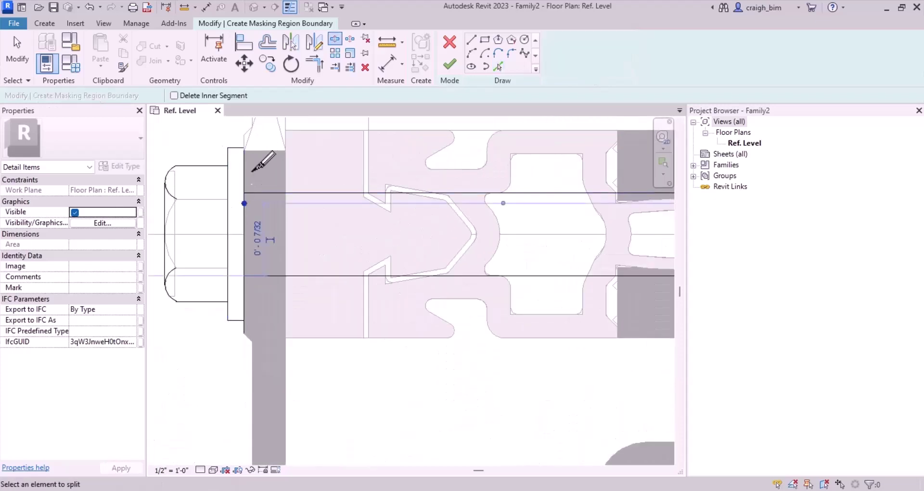
pyautogui.scroll(3, 236, 152)
pyautogui.press('t')
pyautogui.press('e')
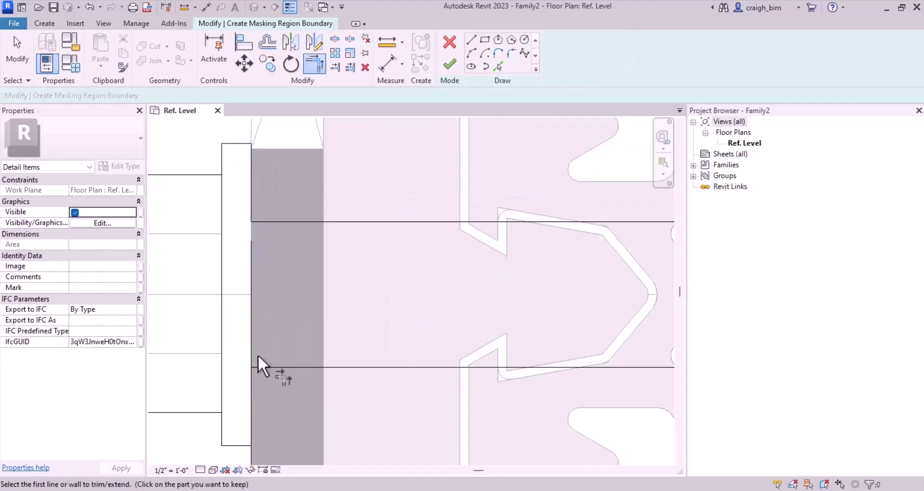
pyautogui.click(259, 367)
pyautogui.click(251, 406)
pyautogui.scroll(-2, 294, 378)
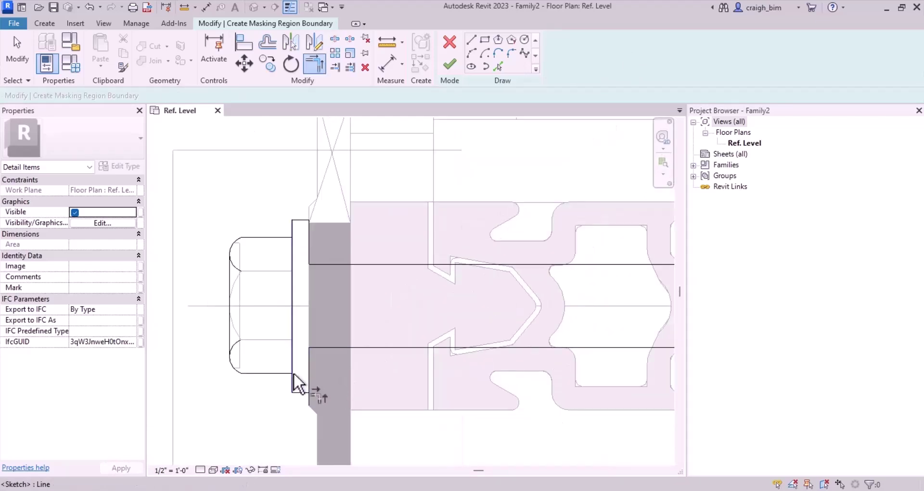
# Split the washer's outer boundary line and trim both parts to the bolt head's upper and lower edges.
pyautogui.scroll(2, 299, 371)
pyautogui.press('Escape')
pyautogui.press('s')
pyautogui.press('l')
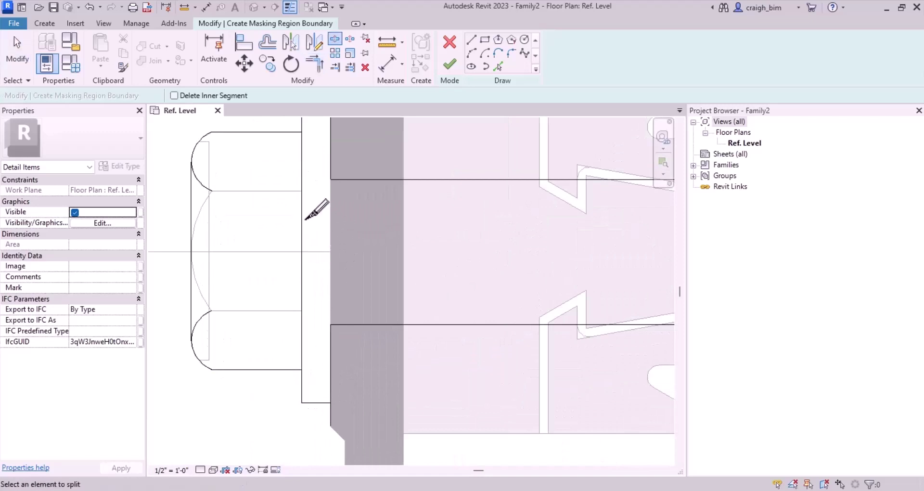
pyautogui.click(302, 221)
pyautogui.press('t')
pyautogui.press('r')
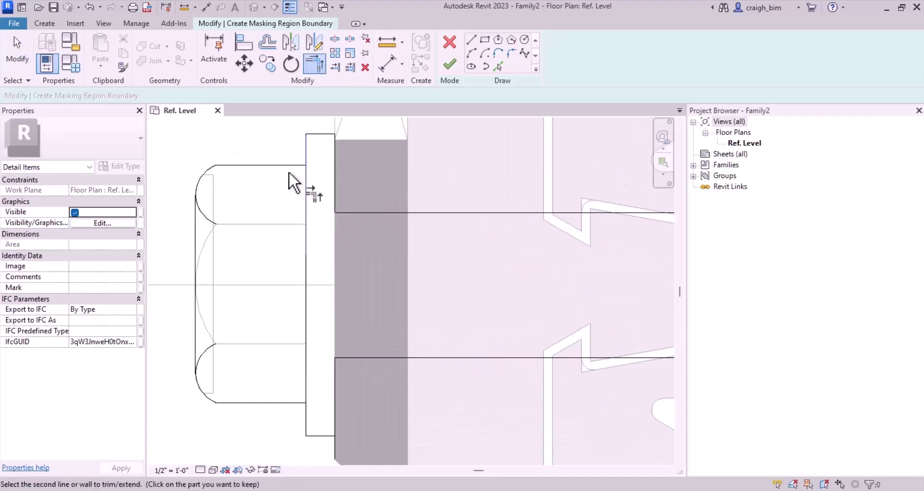
pyautogui.click(302, 406)
pyautogui.click(306, 431)
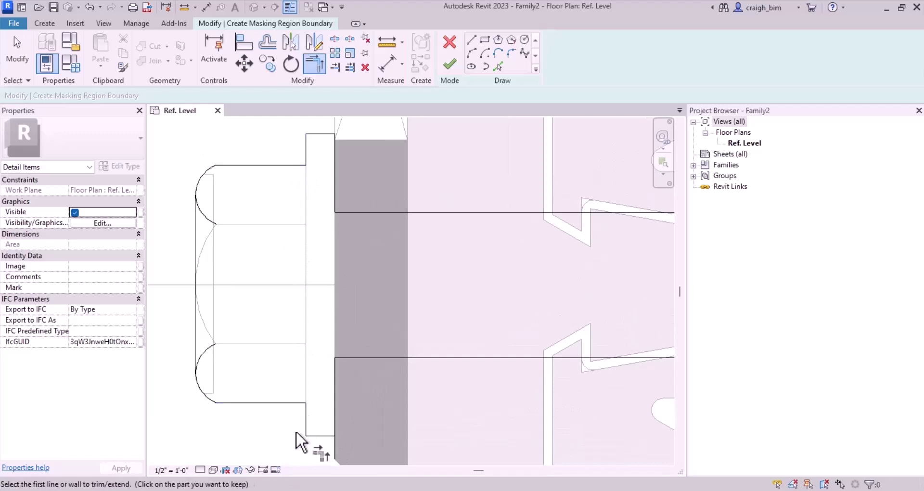
# Trim the bolt head's rounded corners to its outer edge and try to finish the masking region.
pyautogui.click(203, 395)
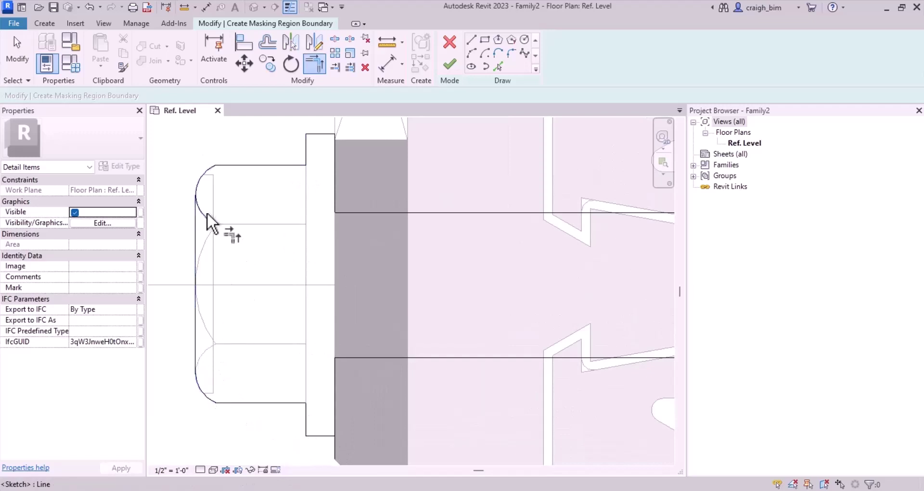
pyautogui.click(198, 220)
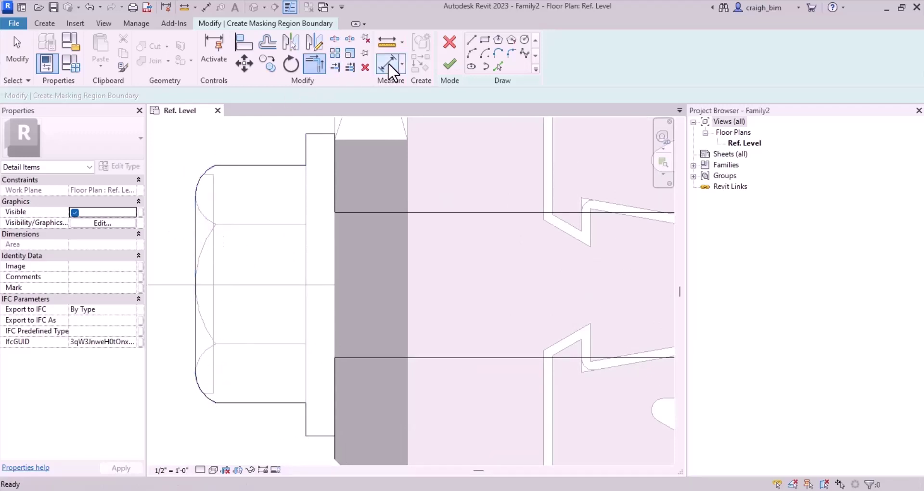
pyautogui.click(450, 64)
pyautogui.scroll(-1, 211, 257)
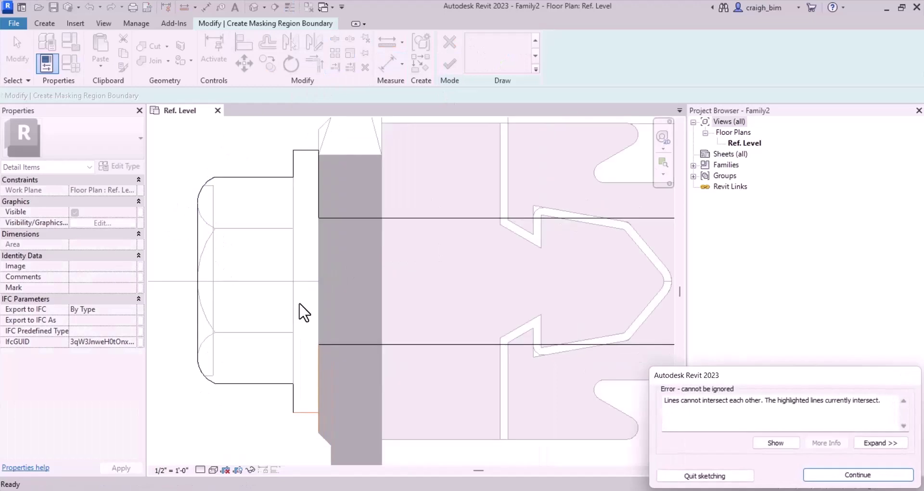
pyautogui.scroll(1, 289, 378)
pyautogui.press('Return')
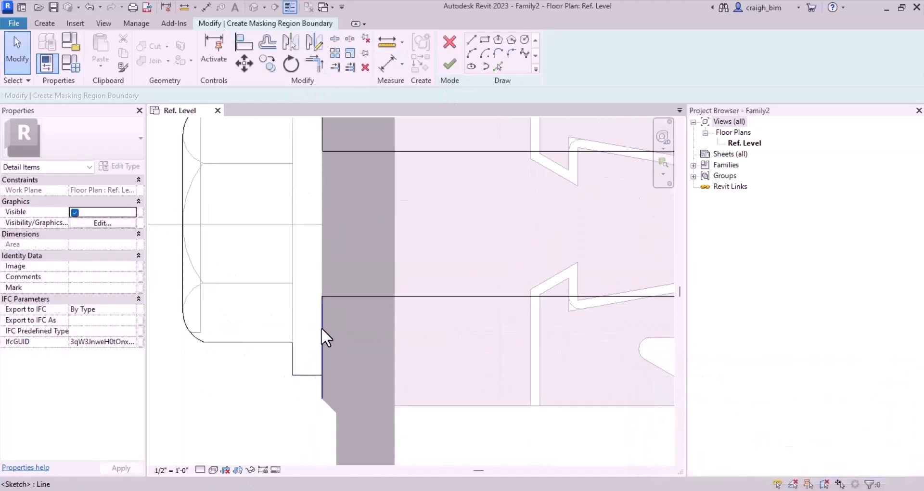
# Trim the line along the dark plate to the washer's lower edge and finish the bolt's masking region.
pyautogui.press('t')
pyautogui.press('r')
pyautogui.click(322, 342)
pyautogui.click(311, 375)
pyautogui.press('Escape')
pyautogui.click(450, 64)
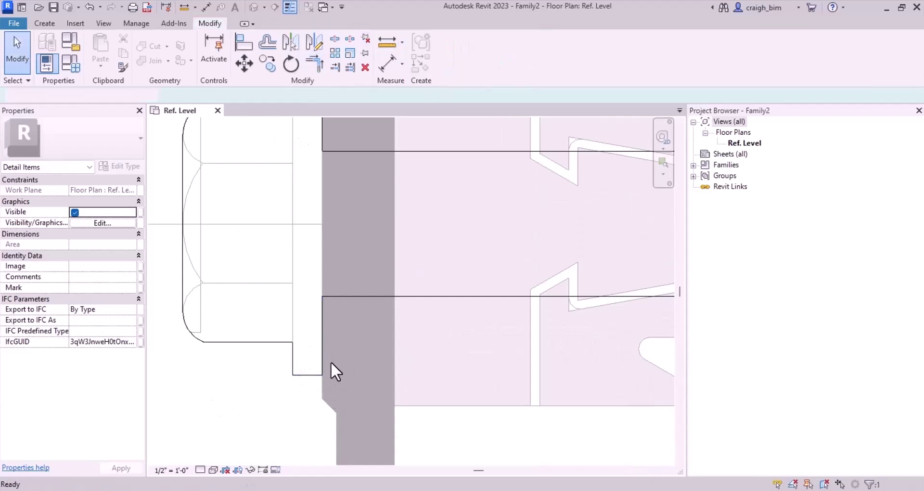
# Send the bolt's masking region to the back, behind the filled profiles.
pyautogui.scroll(-4, 261, 328)
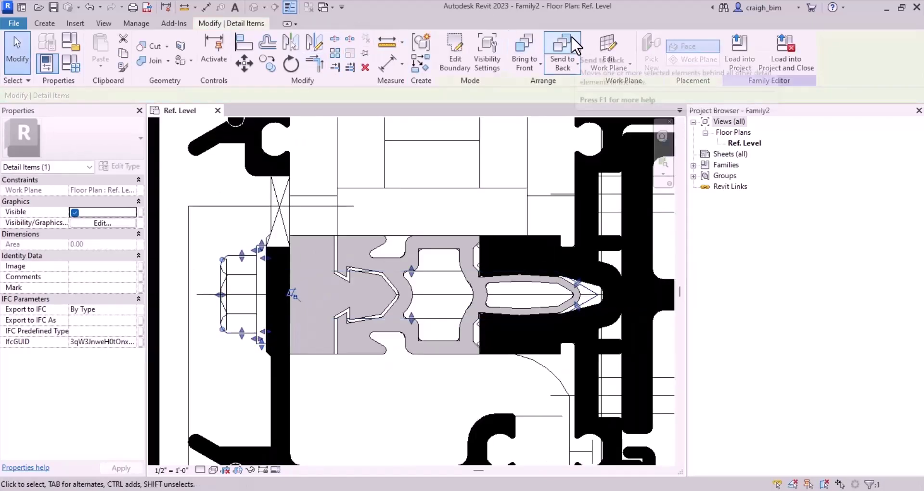
pyautogui.click(411, 403)
pyautogui.scroll(-2, 331, 282)
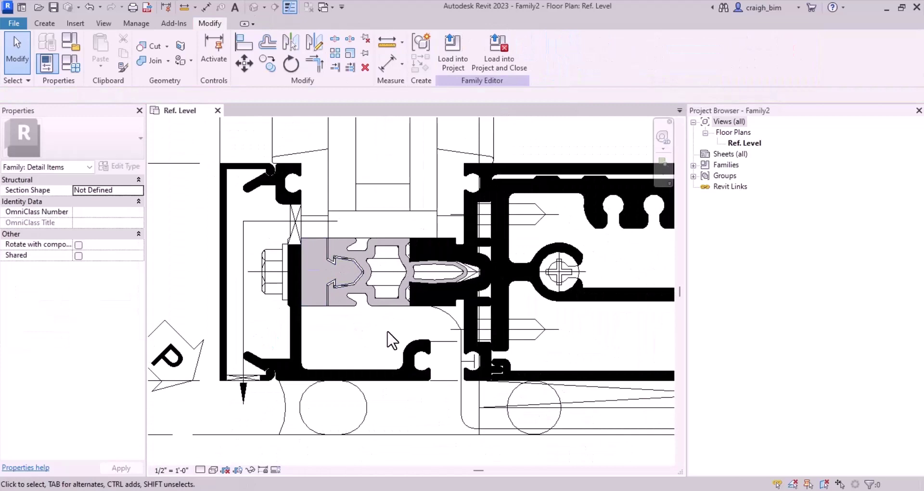
pyautogui.moveTo(572, 345); pyautogui.dragTo(558, 313, button='middle')
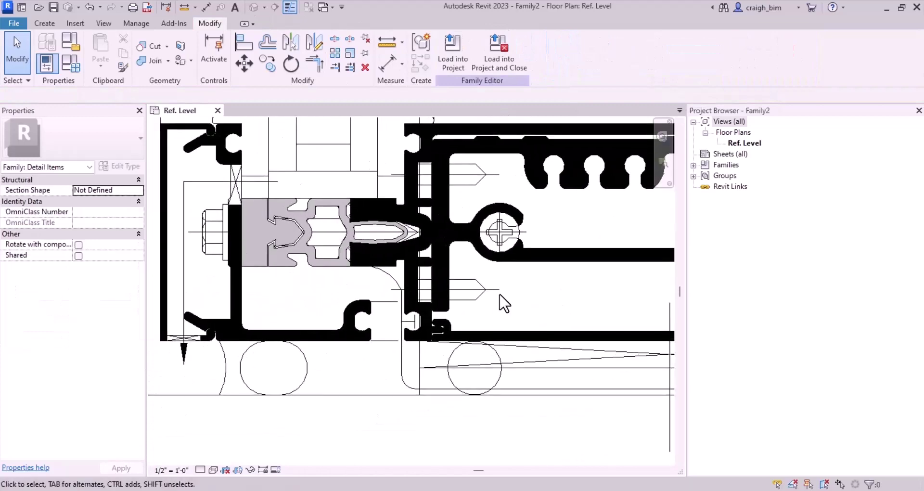
# Temporarily hide the two black filled regions that cover the lower countersunk screw.
pyautogui.click(216, 262)
pyautogui.scroll(5, 481, 293)
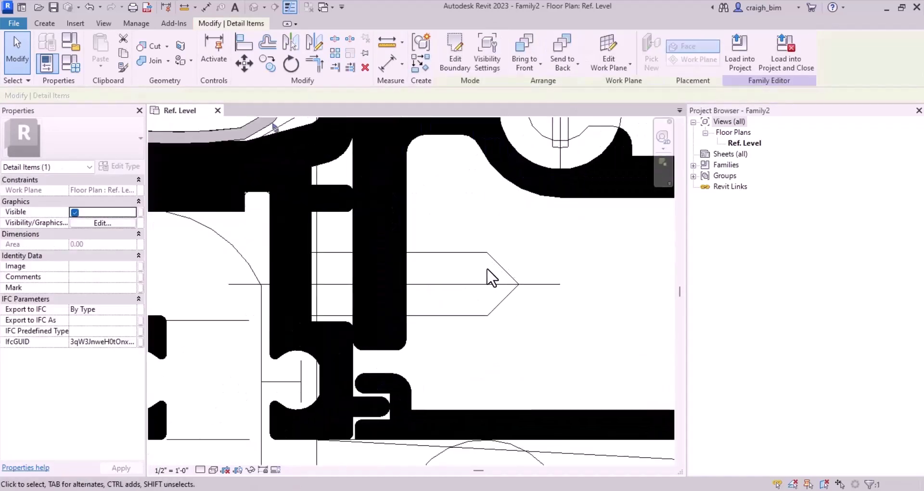
pyautogui.click(501, 259)
pyautogui.click(309, 231)
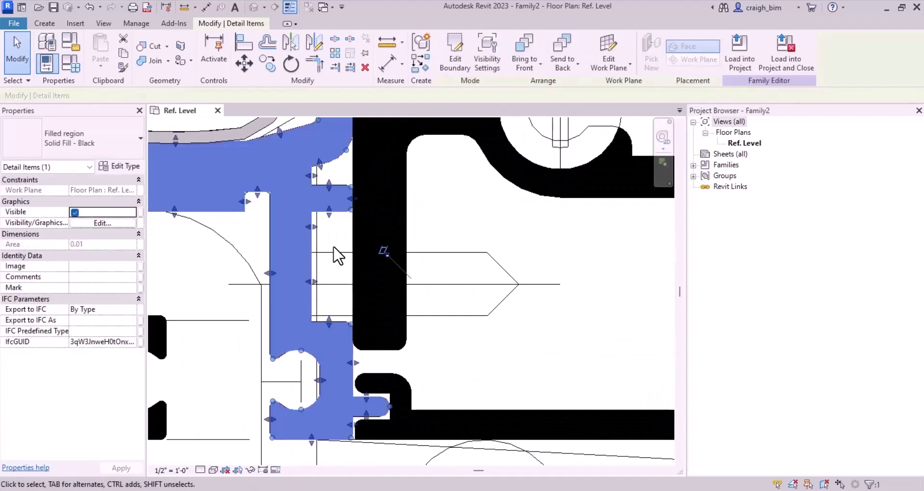
pyautogui.keyDown('ctrl'); pyautogui.click(408, 231); pyautogui.keyUp('ctrl')
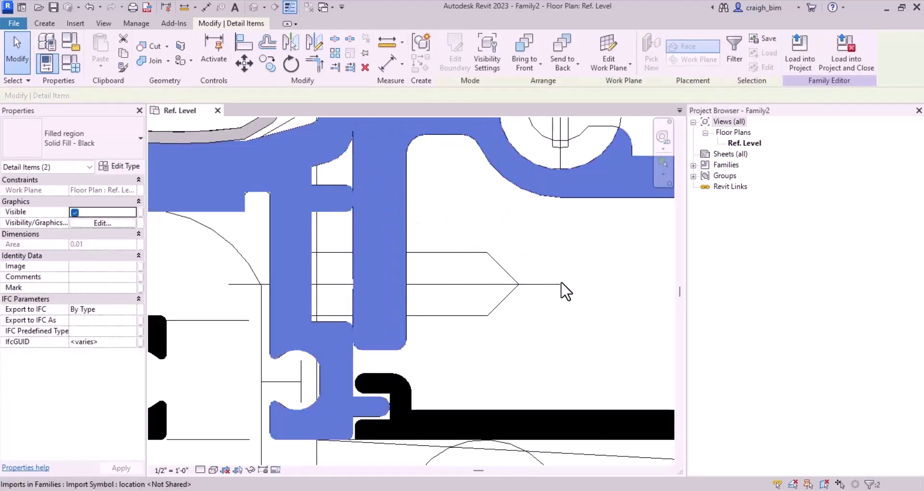
pyautogui.press('h')
pyautogui.press('h')
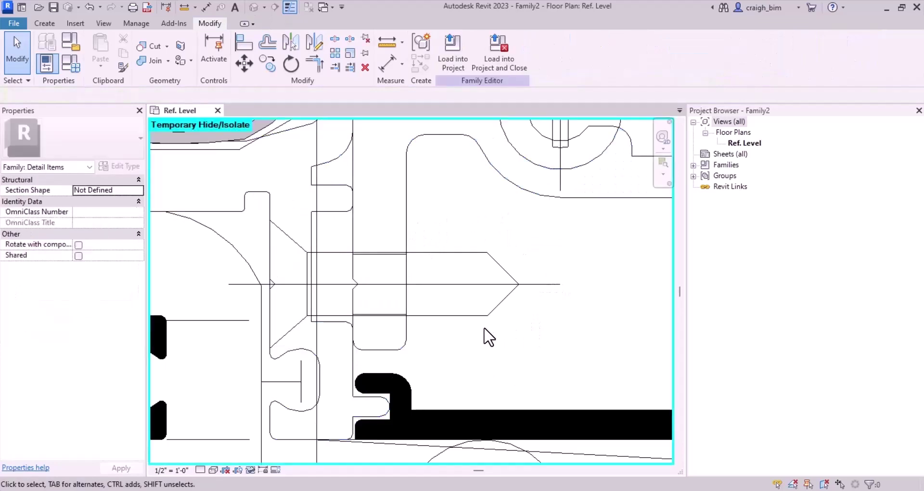
# Create a masking region around the lower countersunk screw by picking its outline from the imported drawing.
pyautogui.scroll(-2, 617, 321)
pyautogui.scroll(-2, 427, 360)
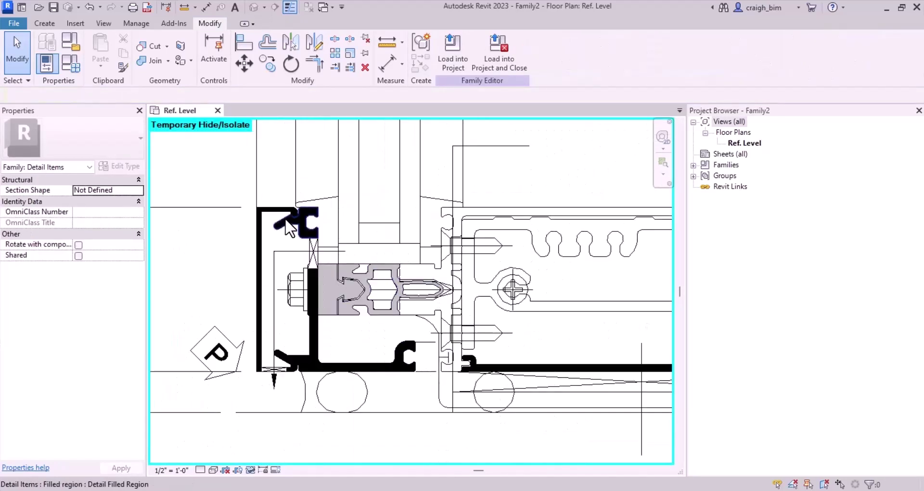
pyautogui.click(294, 281)
pyautogui.scroll(2, 522, 346)
pyautogui.scroll(2, 469, 402)
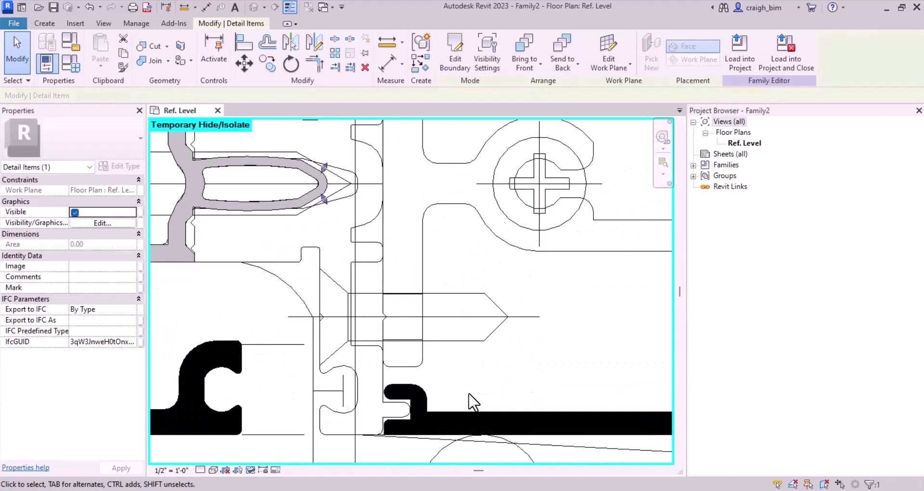
pyautogui.click(455, 48)
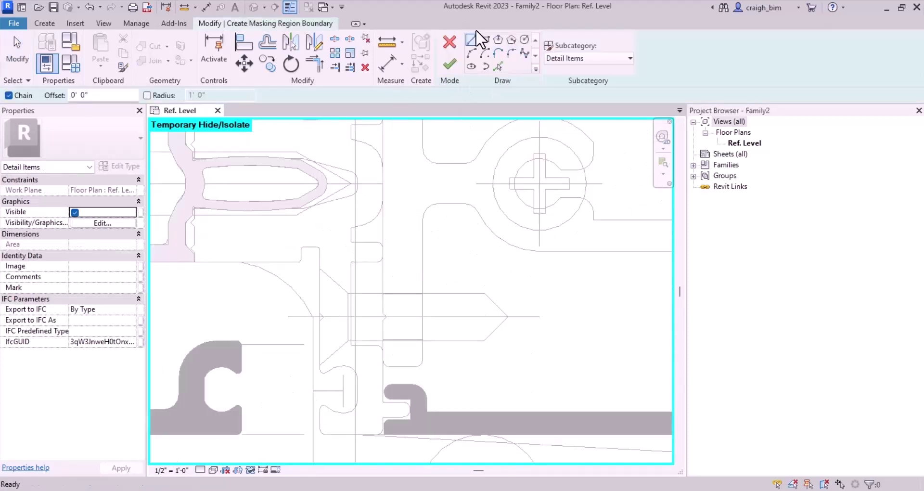
pyautogui.click(499, 66)
pyautogui.press('Tab')
pyautogui.click(466, 300)
pyautogui.press('Escape')
pyautogui.press('Escape')
pyautogui.scroll(3, 480, 370)
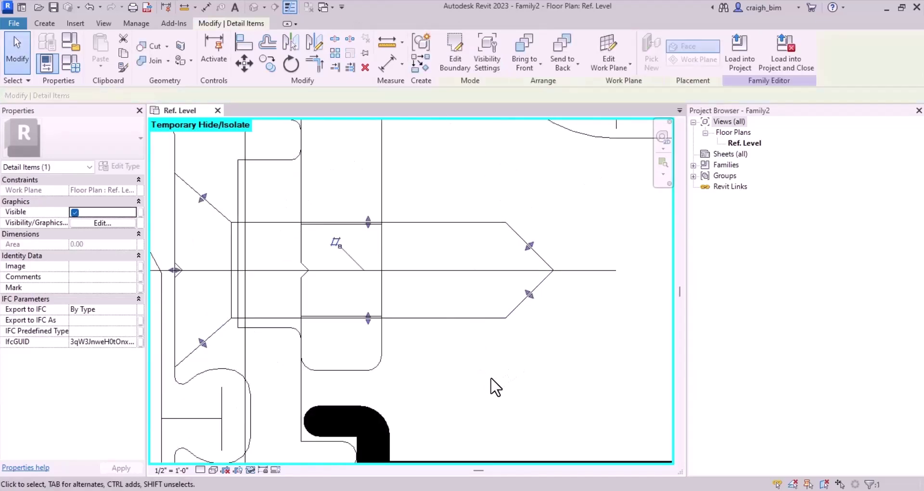
# Edit the screw's masking region boundary, copying its outline vertically onto the upper screw, and finish the boundary.
pyautogui.click(455, 50)
pyautogui.scroll(-5, 491, 344)
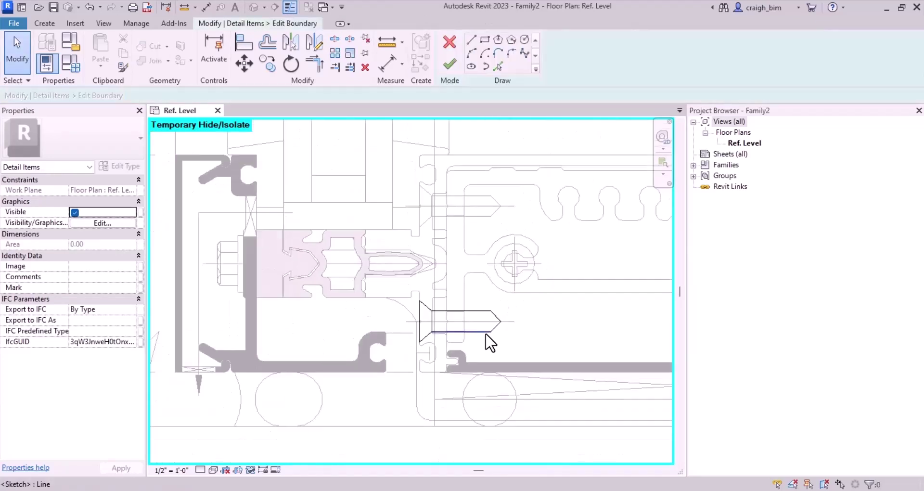
pyautogui.click(485, 332)
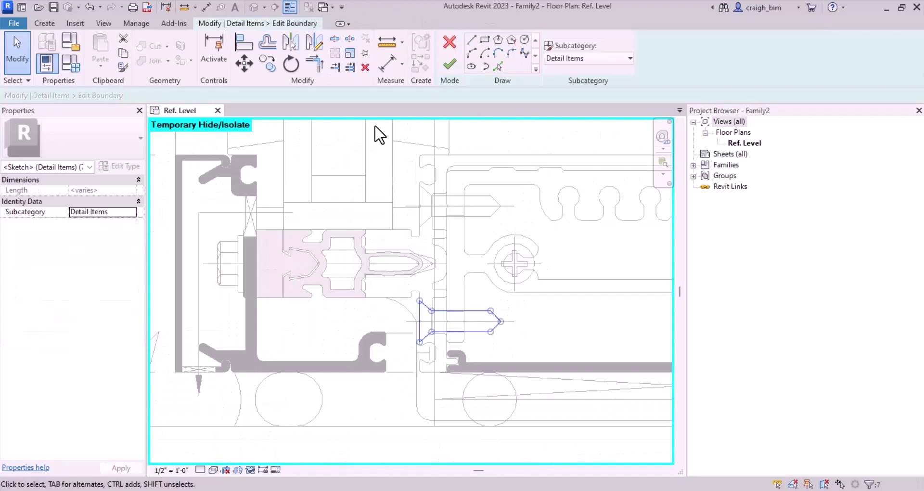
pyautogui.click(267, 66)
pyautogui.scroll(2, 483, 311)
pyautogui.click(497, 312)
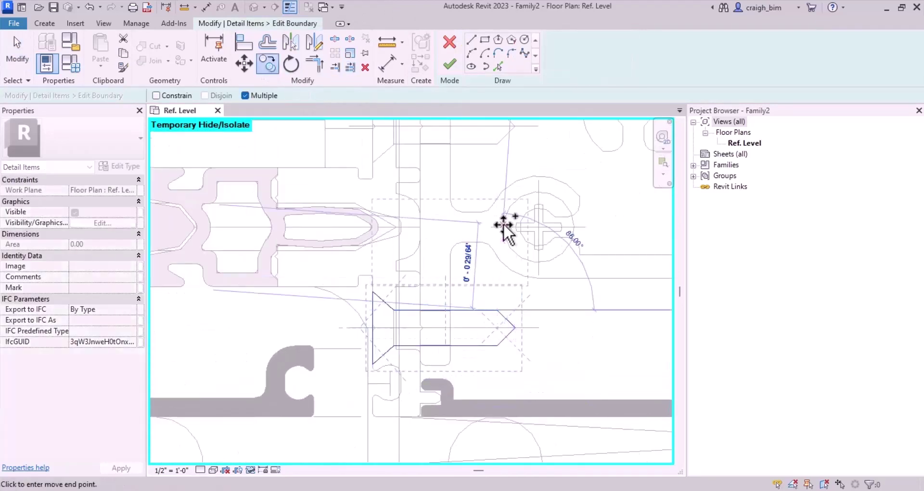
pyautogui.moveTo(498, 132); pyautogui.dragTo(490, 215, button='middle')
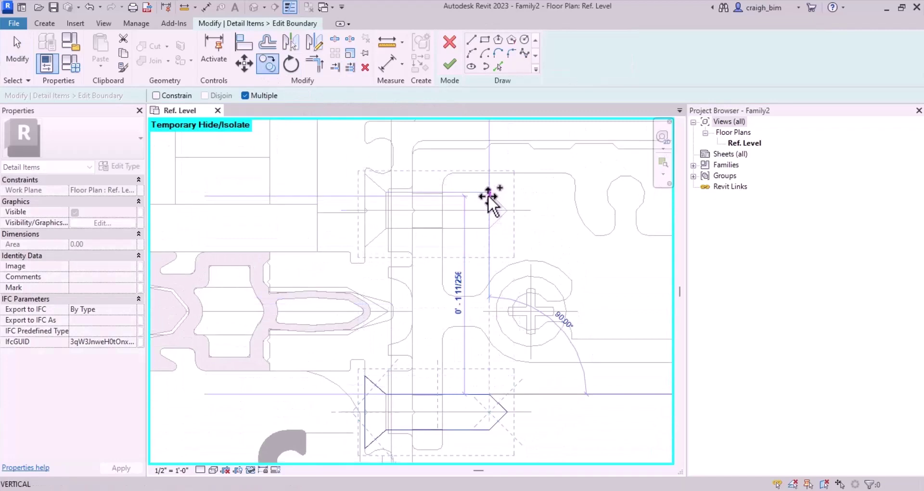
pyautogui.scroll(4, 489, 197)
pyautogui.click(510, 181)
pyautogui.click(450, 64)
# Restore the temporarily hidden regions and set the view's visual style to Hidden Line.
pyautogui.press('h')
pyautogui.press('r')
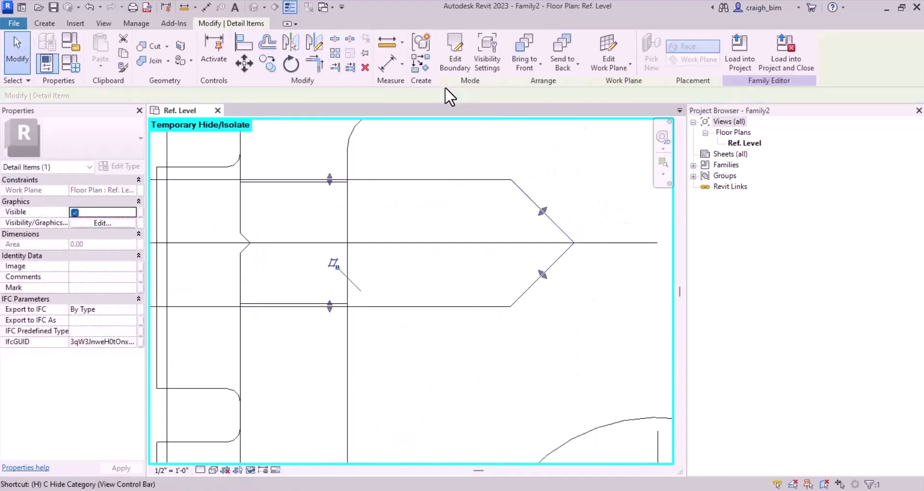
pyautogui.scroll(-5, 471, 264)
pyautogui.click(472, 277)
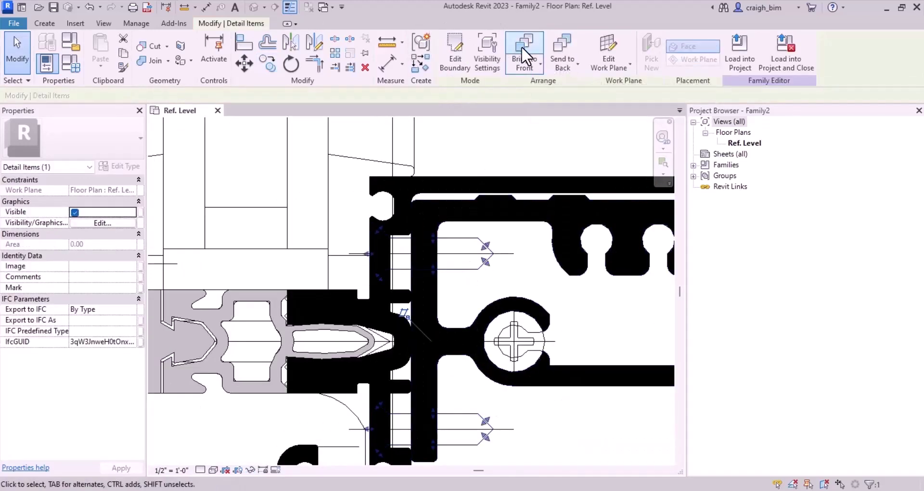
pyautogui.click(214, 471)
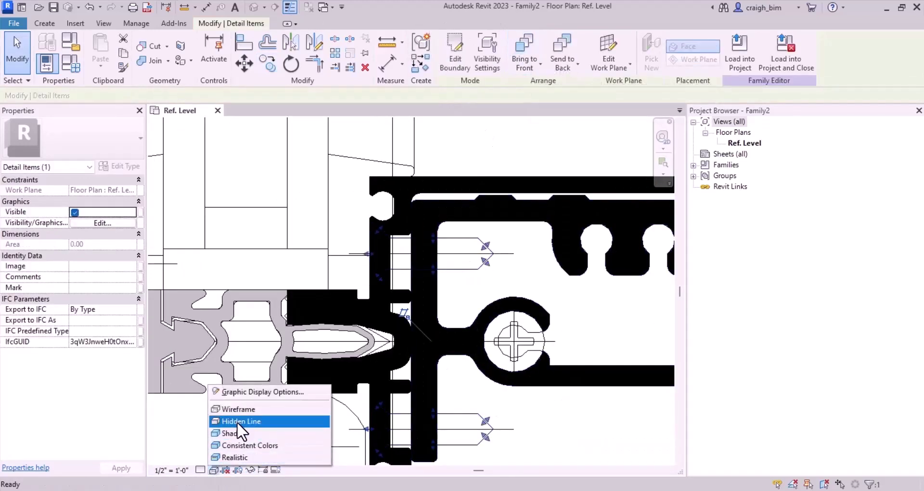
pyautogui.click(236, 420)
pyautogui.click(572, 299)
pyautogui.scroll(-3, 530, 281)
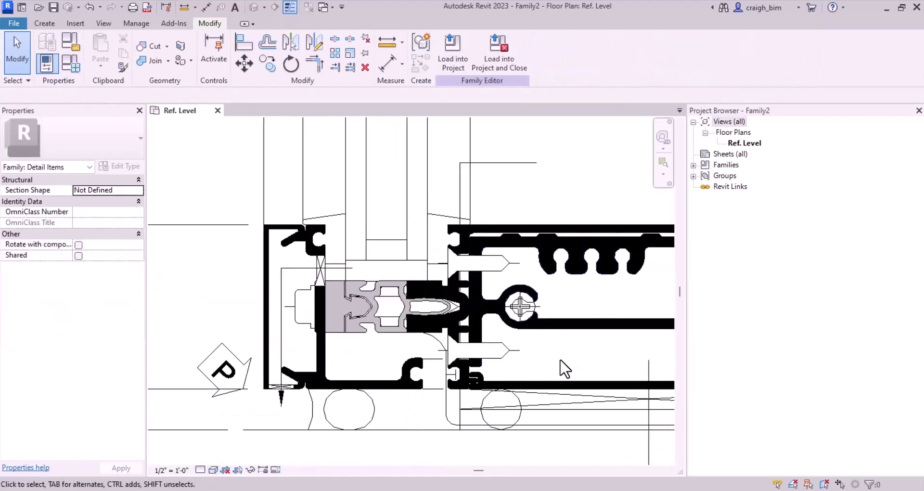
# Send the masking region of the two screws to the back, behind the black profiles.
pyautogui.scroll(2, 562, 371)
pyautogui.scroll(3, 522, 226)
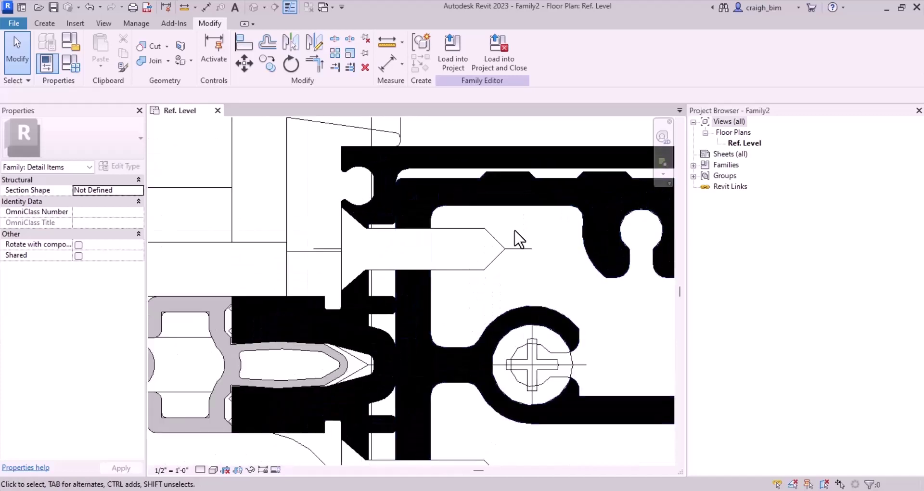
pyautogui.click(488, 240)
pyautogui.scroll(3, 472, 224)
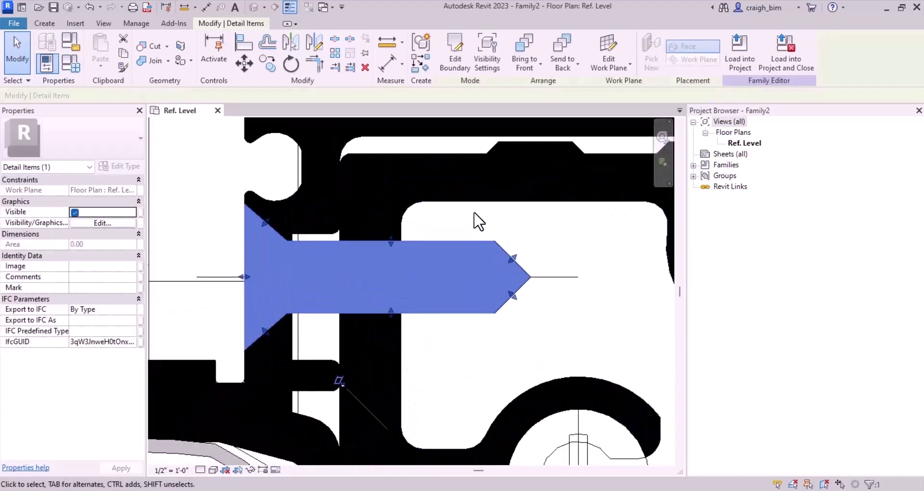
pyautogui.click(563, 47)
pyautogui.click(530, 356)
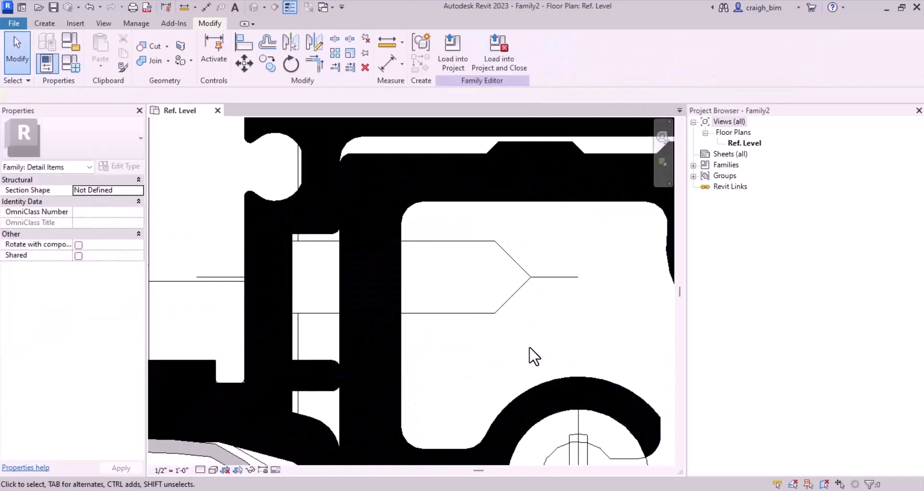
# Undo sending the masking region of the two countersunk screws to the back.
pyautogui.hotkey('ctrl', 'z')
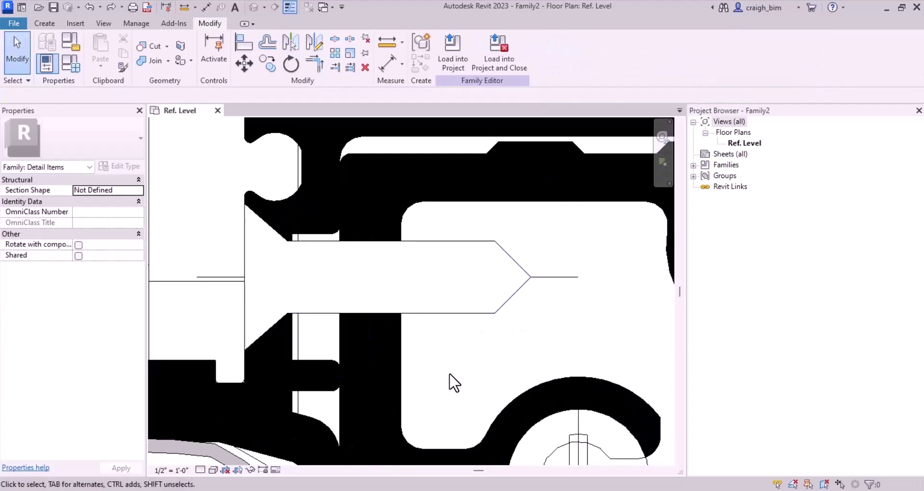
pyautogui.scroll(-3, 336, 282)
pyautogui.scroll(-2, 336, 282)
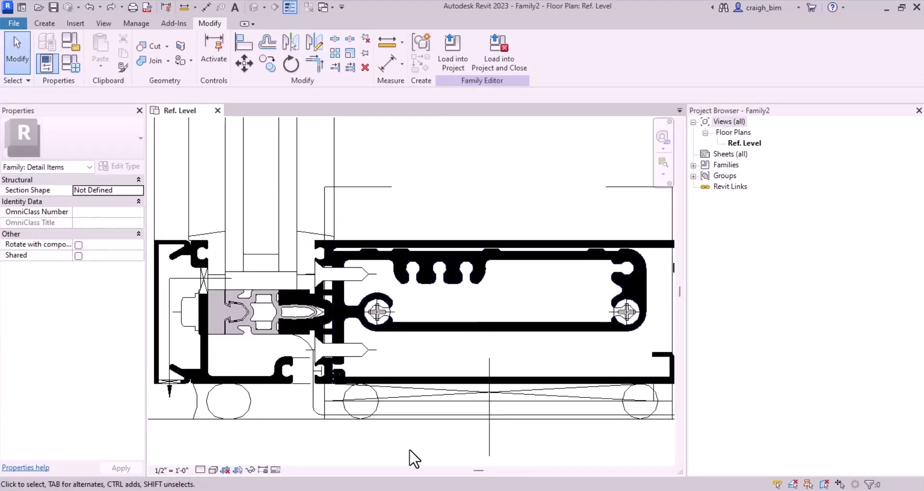
# Start detail lines picked from the import and trace the arm edges of the cross recess in the shear block's right-hand screw head.
pyautogui.scroll(3, 650, 370)
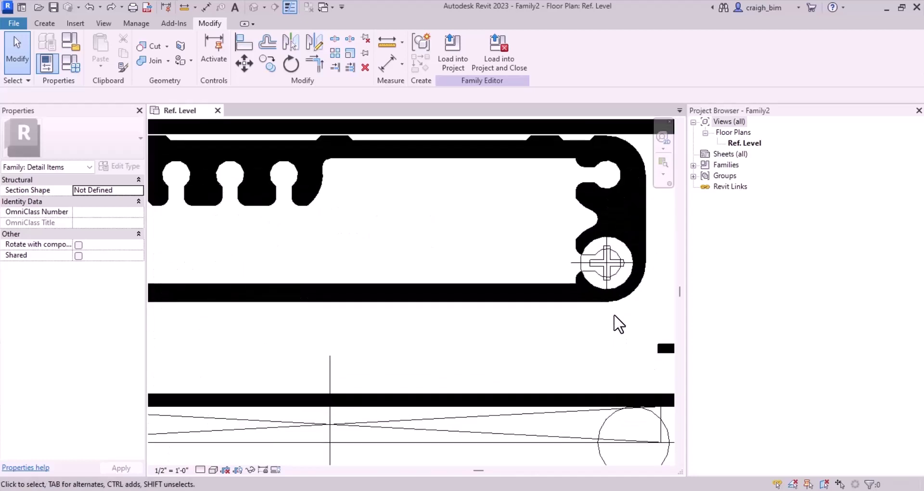
pyautogui.moveTo(619, 322); pyautogui.dragTo(434, 349, button='middle')
pyautogui.scroll(2, 396, 289)
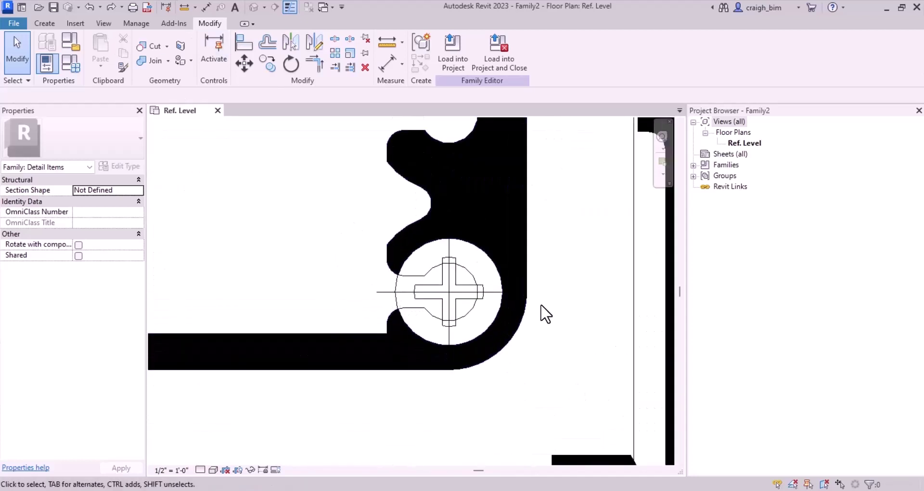
pyautogui.scroll(-5, 587, 289)
pyautogui.click(55, 22)
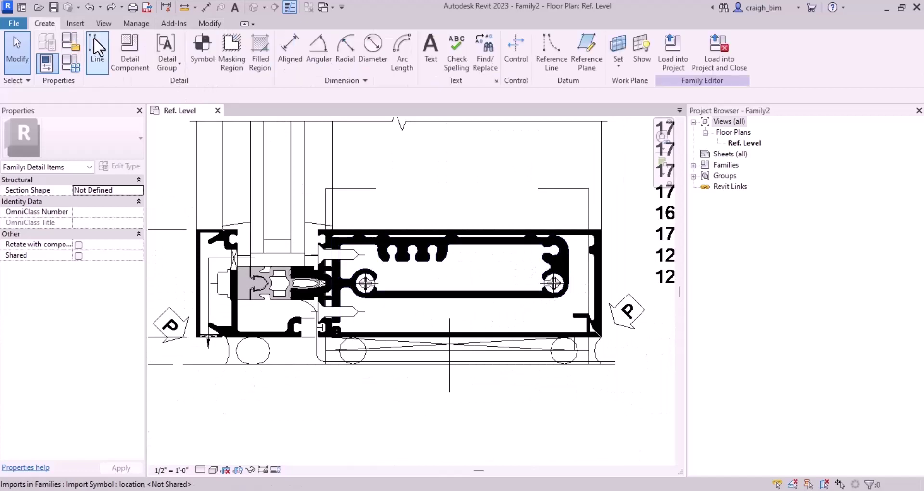
pyautogui.click(98, 39)
pyautogui.click(473, 66)
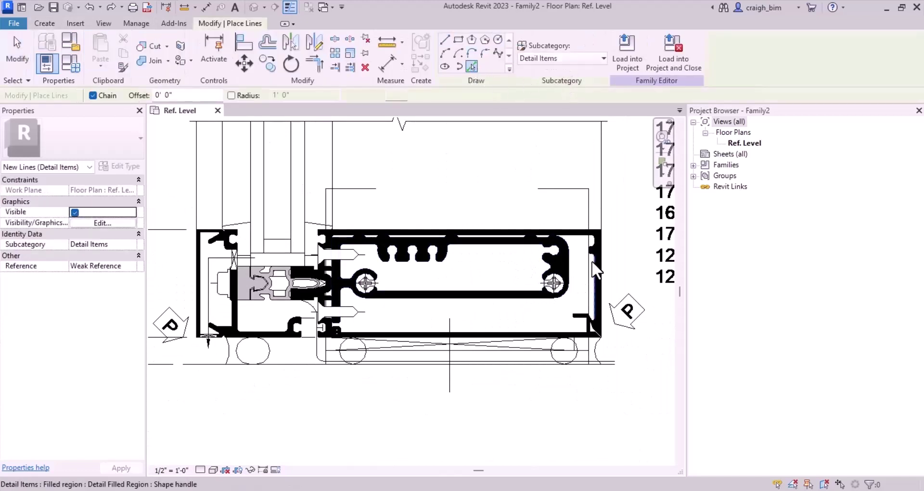
pyautogui.scroll(6, 543, 344)
pyautogui.click(508, 212)
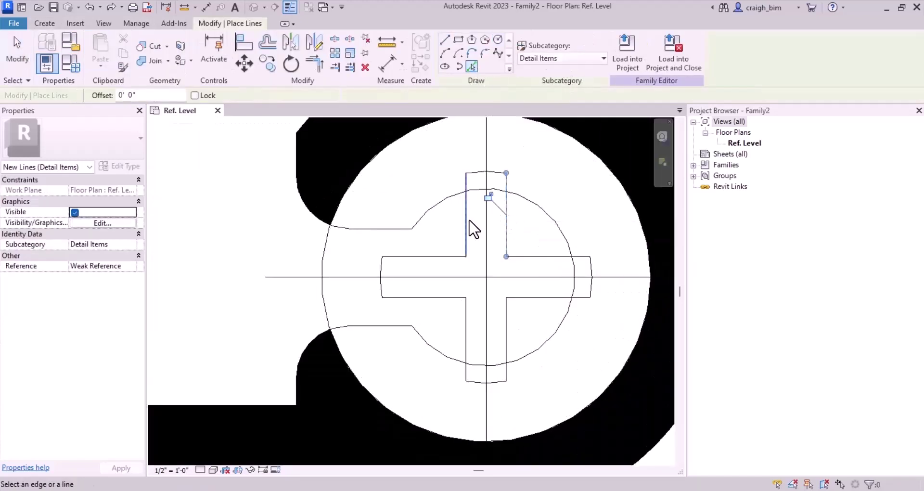
pyautogui.click(451, 258)
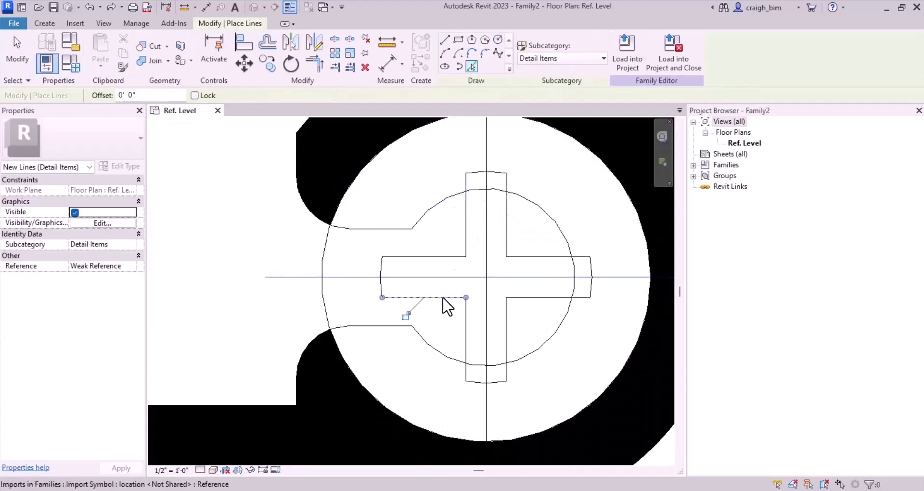
pyautogui.click(466, 319)
pyautogui.click(508, 320)
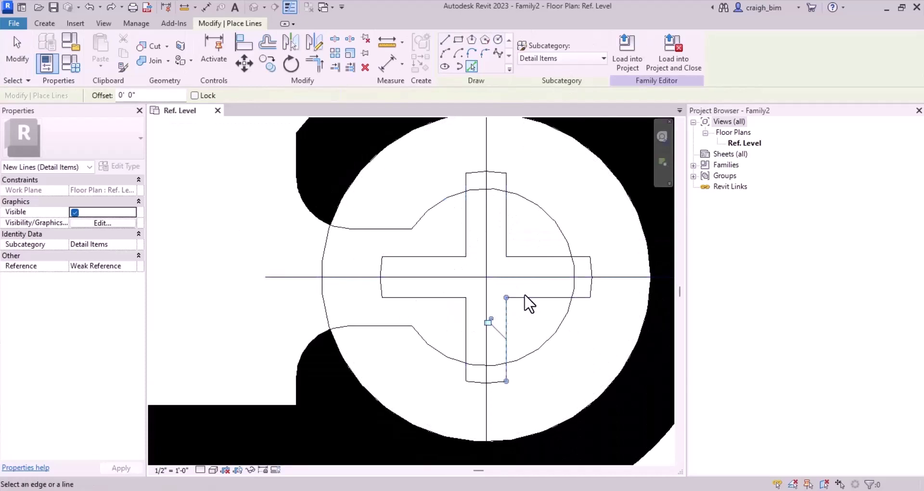
pyautogui.click(534, 297)
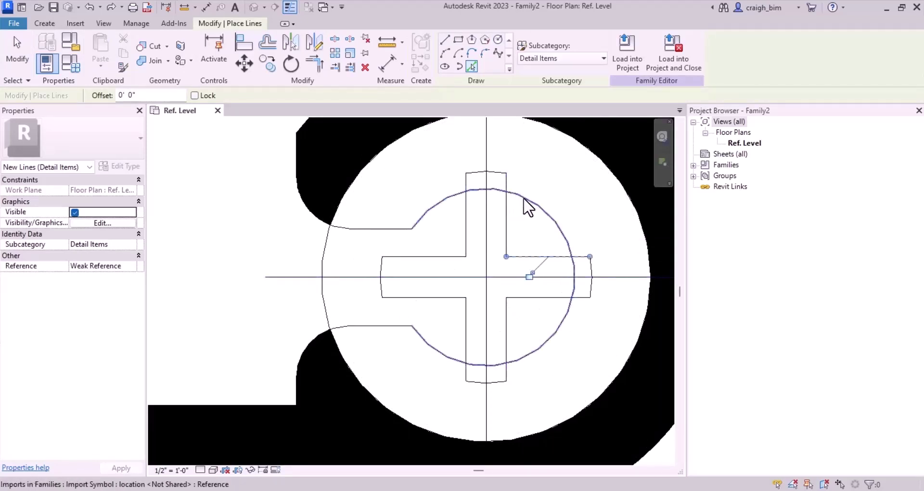
# Pick the inner arc, the slot edges and the outer circle of the same screw head as detail lines.
pyautogui.click(469, 191)
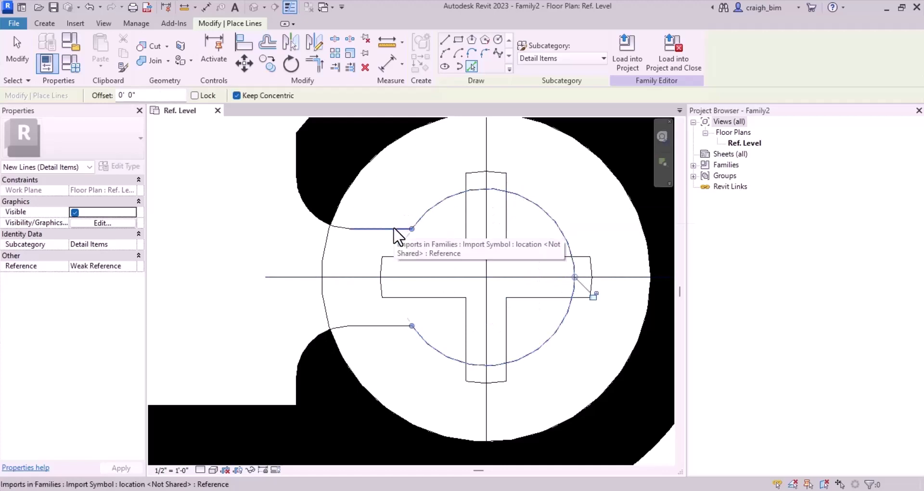
pyautogui.click(392, 230)
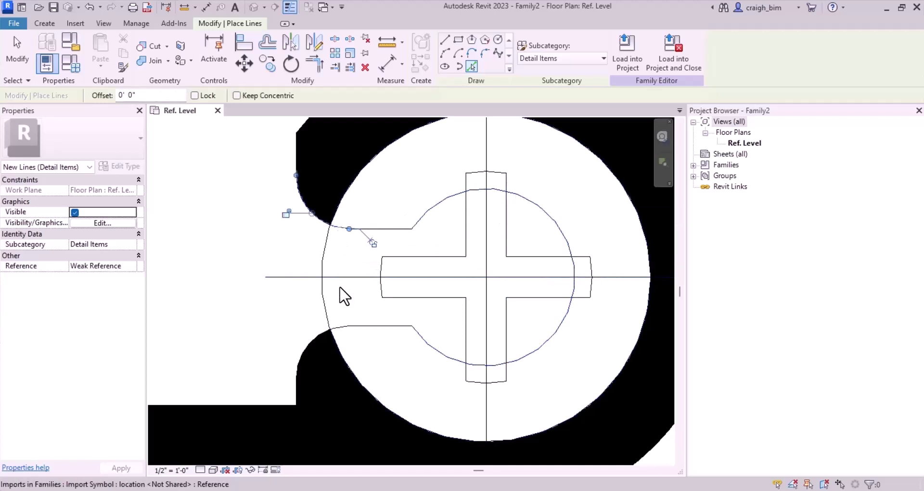
pyautogui.click(363, 327)
pyautogui.click(324, 298)
# Draw straight detail lines closing the four ends of the screw's cross recess.
pyautogui.click(446, 39)
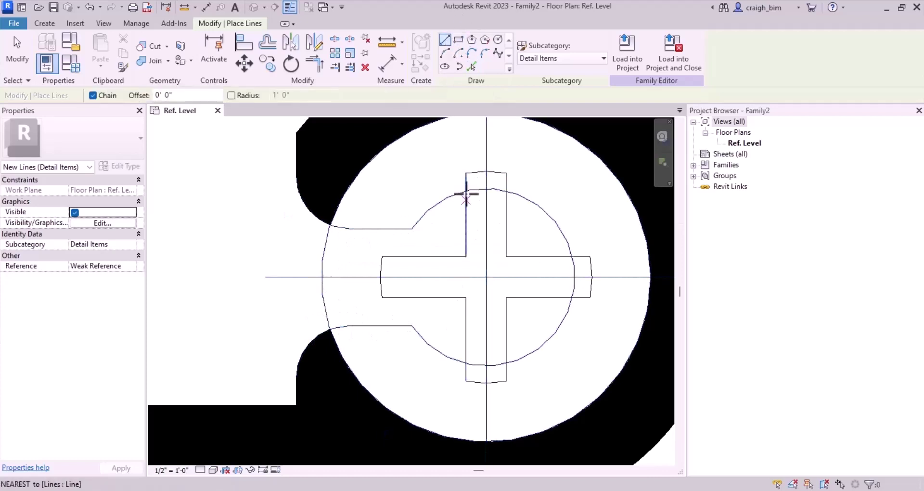
pyautogui.click(466, 172)
pyautogui.click(507, 173)
pyautogui.press('Escape')
pyautogui.click(591, 261)
pyautogui.click(591, 298)
pyautogui.press('Escape')
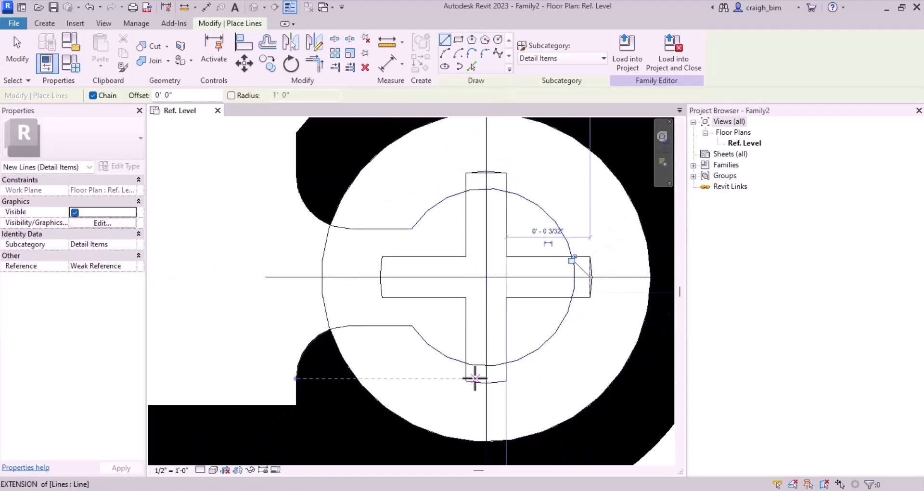
pyautogui.click(465, 382)
pyautogui.click(506, 382)
pyautogui.press('Escape')
pyautogui.click(466, 298)
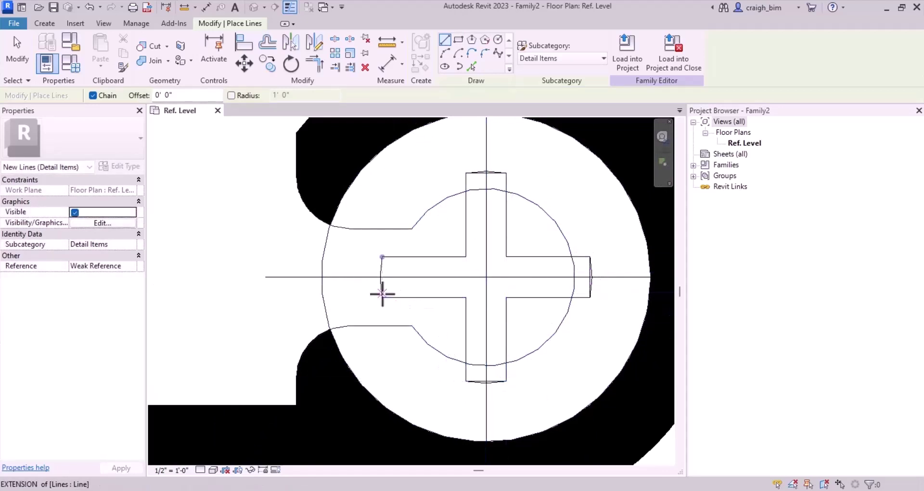
pyautogui.click(382, 298)
pyautogui.click(382, 257)
pyautogui.press('Escape')
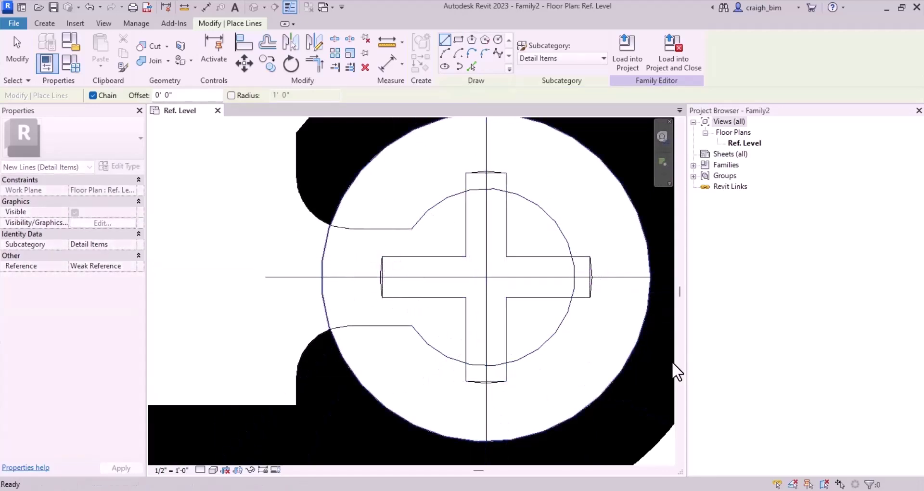
pyautogui.press('Escape')
# Mirror a copy of the screw head's detail lines onto the left screw about a vertical axis drawn midway along the shear block.
pyautogui.scroll(-5, 637, 307)
pyautogui.scroll(-5, 636, 308)
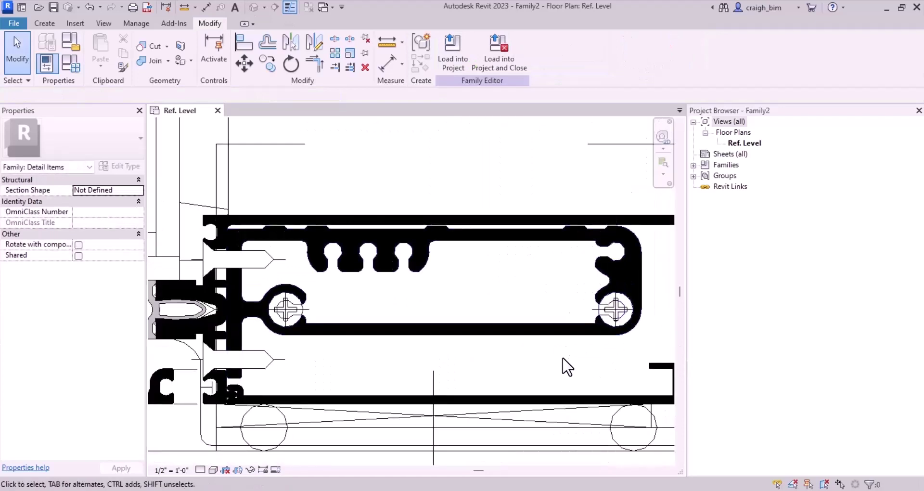
pyautogui.moveTo(672, 262); pyautogui.dragTo(672, 262)
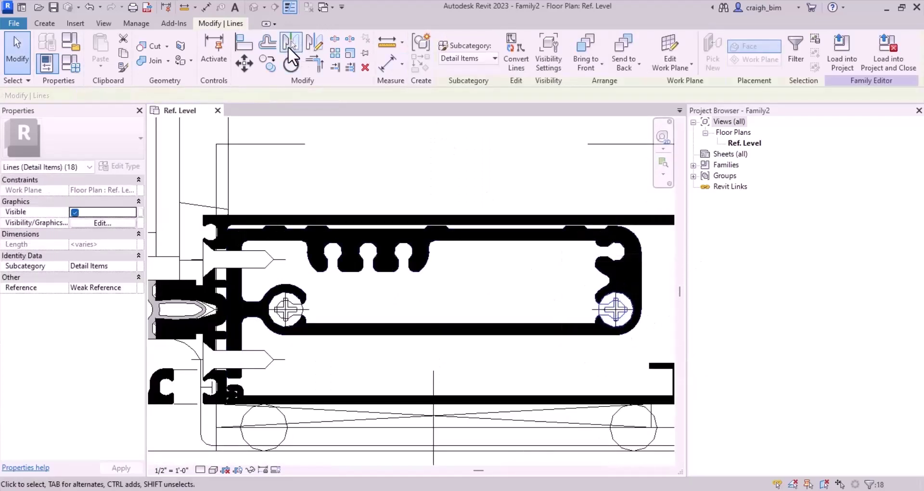
pyautogui.click(313, 41)
pyautogui.click(451, 323)
pyautogui.click(450, 290)
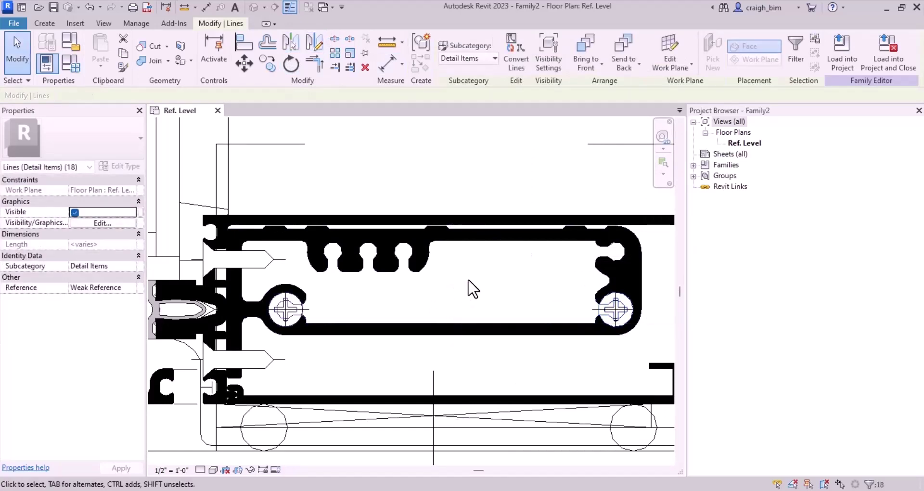
pyautogui.scroll(8, 274, 311)
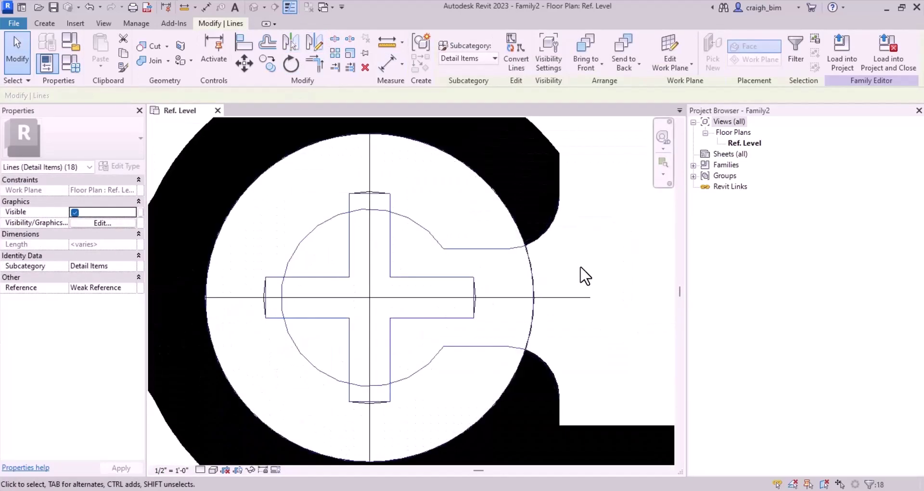
pyautogui.scroll(-6, 448, 275)
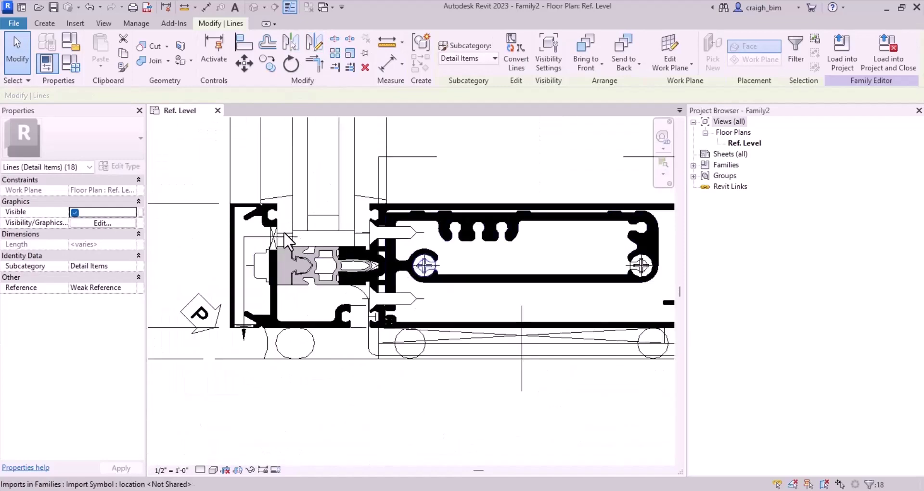
# Trace the sides and diagonals of the crossed rectangle above the pressure plate's bolt with detail lines picked from the import.
pyautogui.click(260, 256)
pyautogui.click(45, 22)
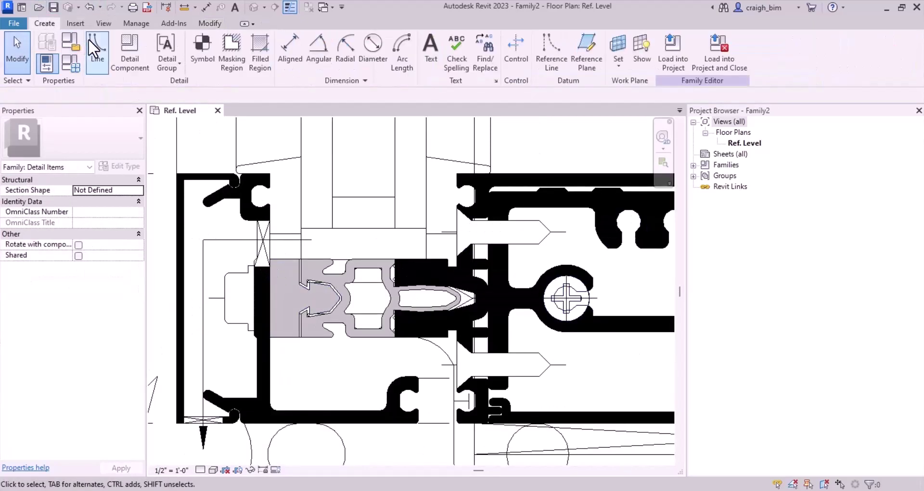
pyautogui.click(88, 41)
pyautogui.click(472, 66)
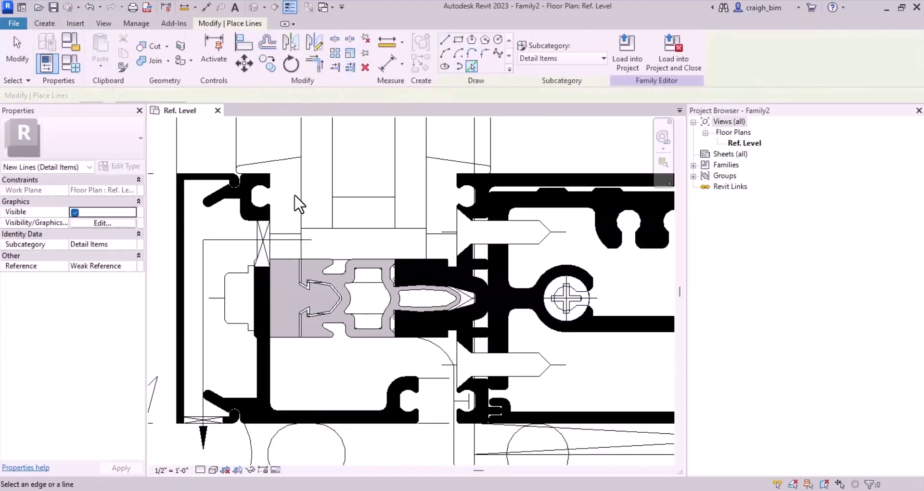
pyautogui.scroll(5, 230, 249)
pyautogui.scroll(3, 270, 363)
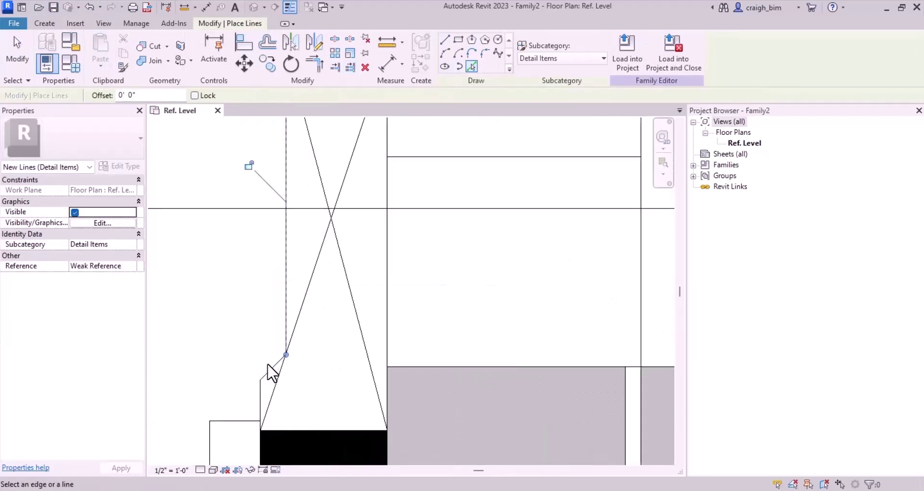
pyautogui.click(261, 393)
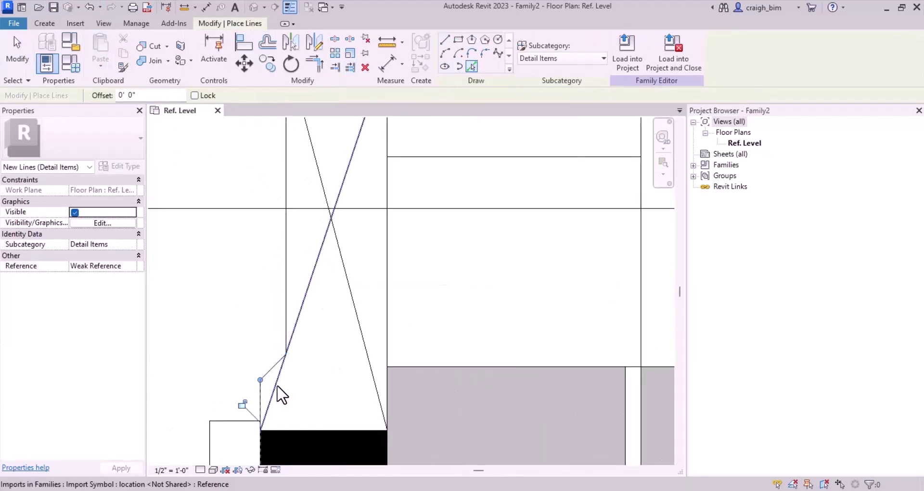
pyautogui.click(342, 257)
# Trace the crossed rectangle at the base of the cover with detail lines picked from the import.
pyautogui.scroll(-3, 440, 175)
pyautogui.scroll(6, 412, 313)
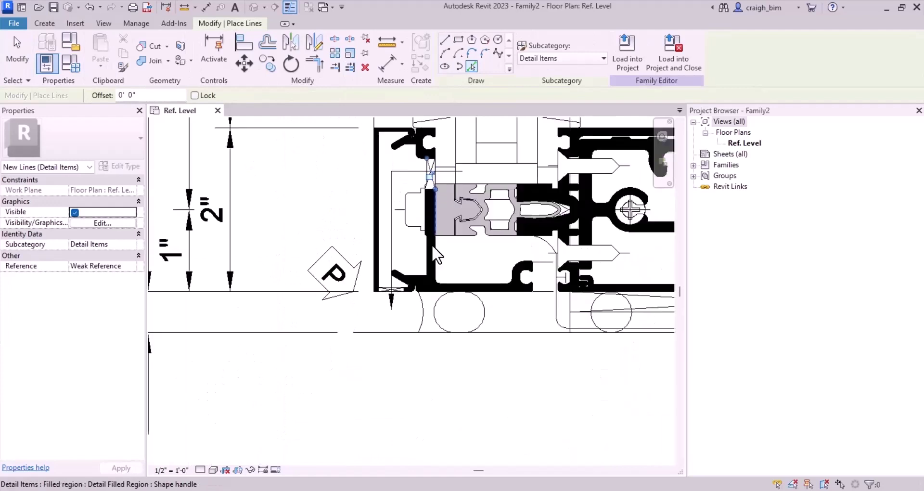
pyautogui.scroll(2, 369, 262)
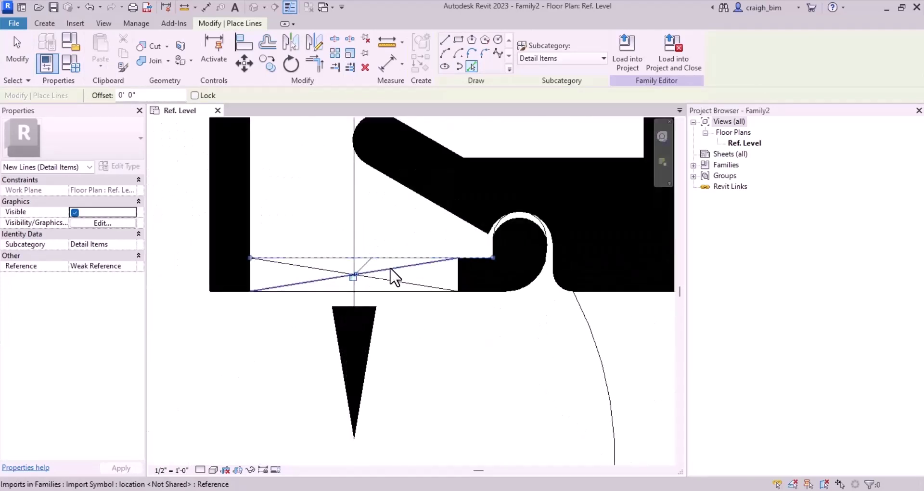
pyautogui.scroll(-5, 359, 383)
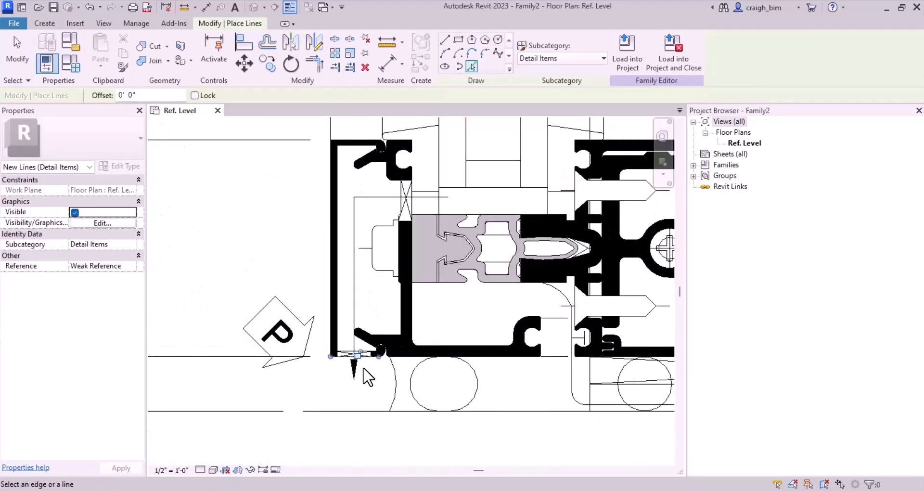
pyautogui.moveTo(494, 315); pyautogui.dragTo(341, 375, button='middle')
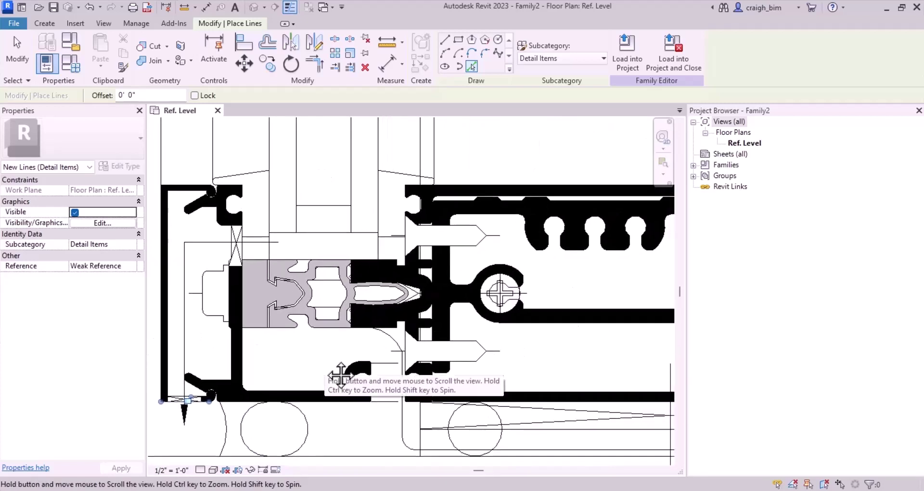
pyautogui.scroll(3, 322, 366)
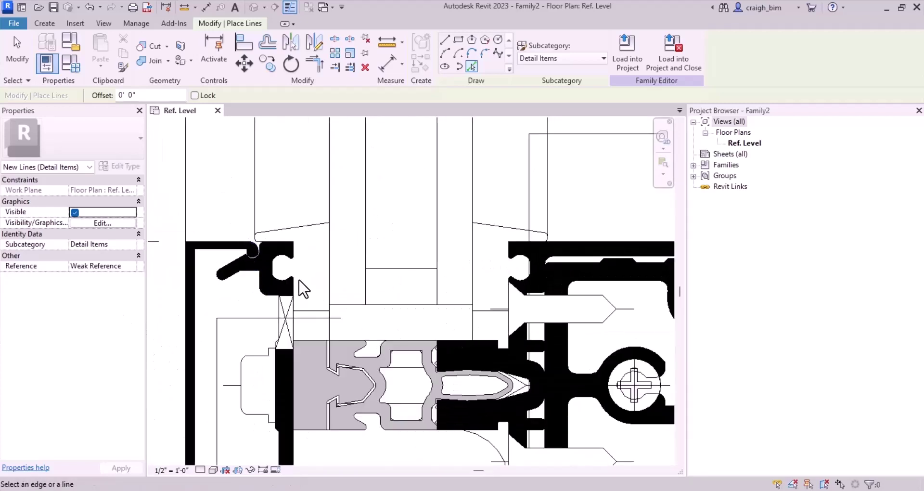
pyautogui.scroll(-4, 331, 250)
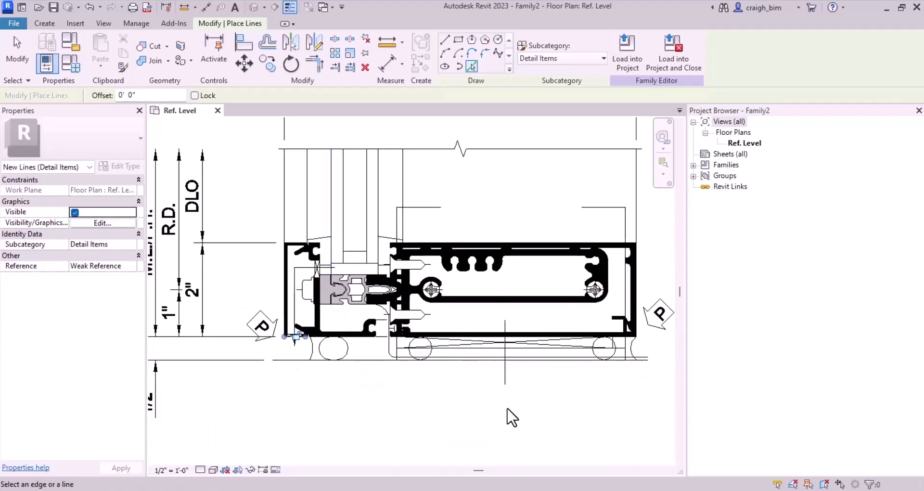
pyautogui.press('Escape')
pyautogui.scroll(-5, 578, 332)
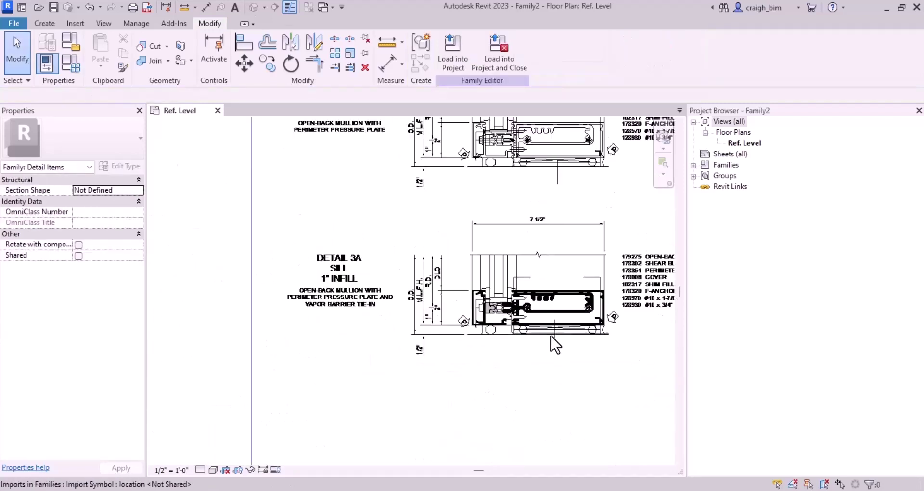
pyautogui.moveTo(322, 396); pyautogui.dragTo(607, 257)
pyautogui.click(245, 63)
pyautogui.scroll(8, 534, 332)
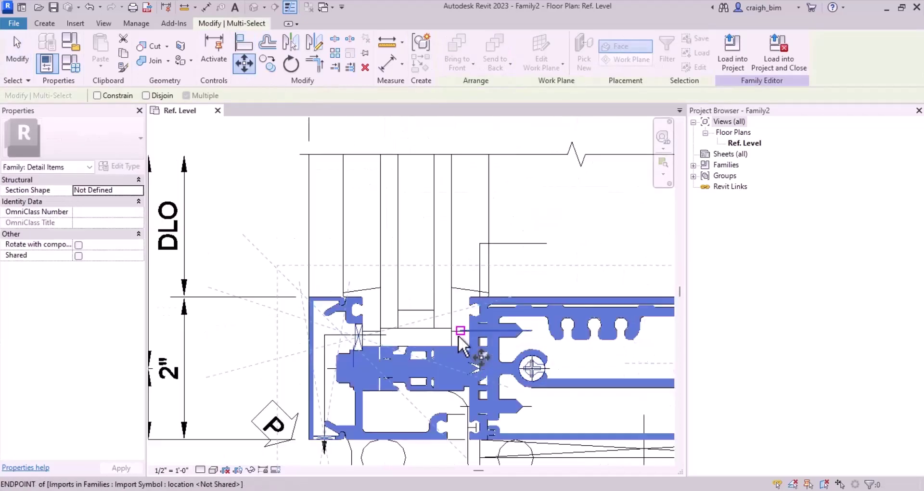
pyautogui.scroll(-4, 482, 214)
pyautogui.press('Escape')
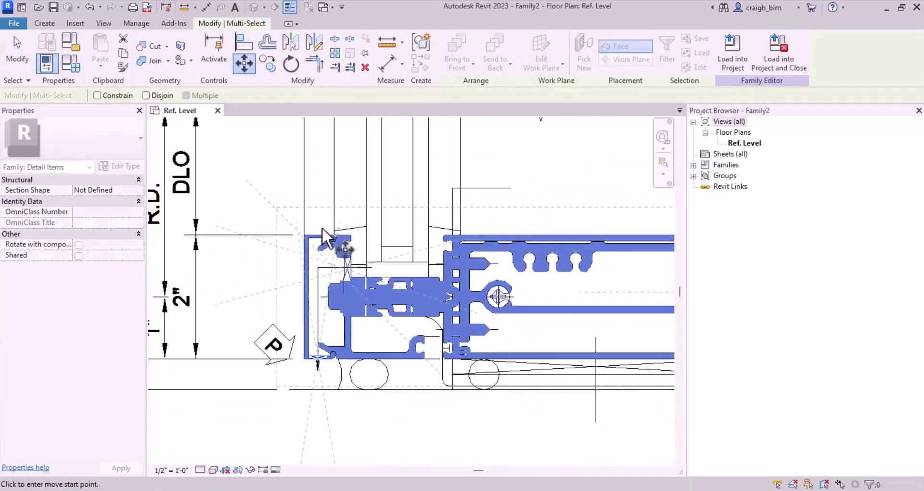
pyautogui.press('Escape')
pyautogui.scroll(-5, 465, 221)
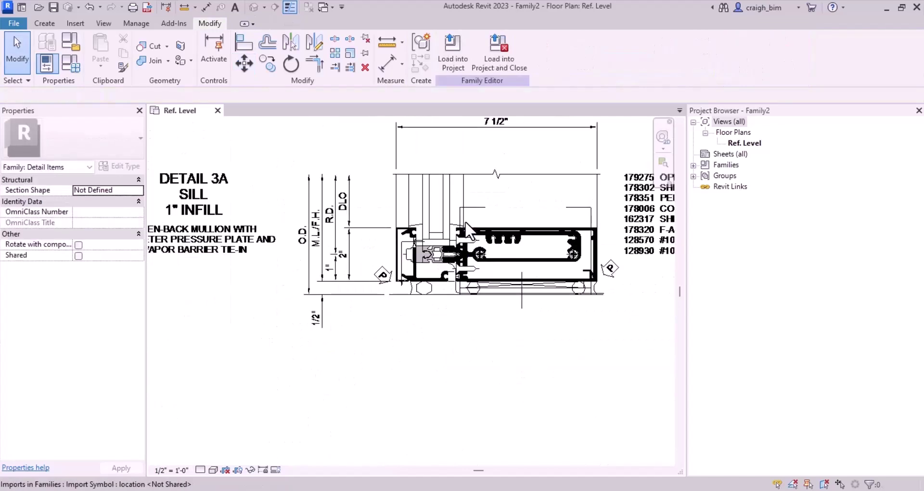
# Draw horizontal detail lines across the glazing unit, one above the frame and one along the glass's bottom edge.
pyautogui.scroll(6, 457, 231)
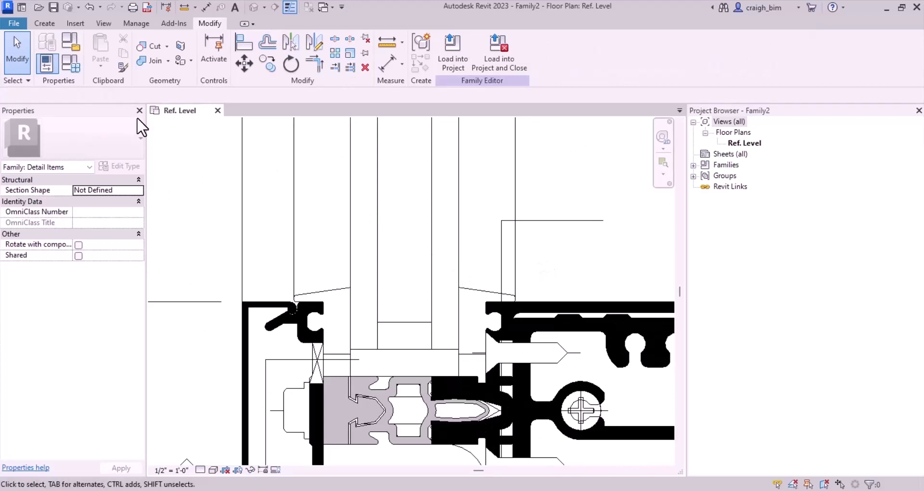
pyautogui.click(43, 23)
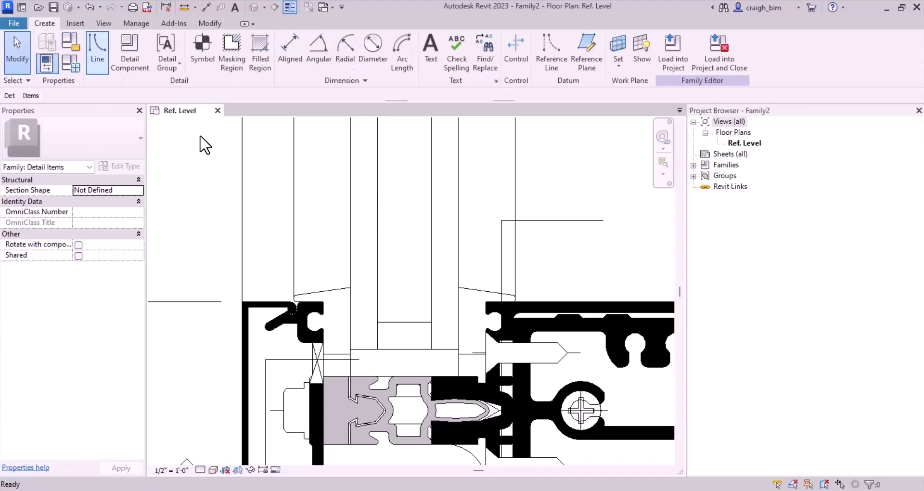
pyautogui.click(102, 50)
pyautogui.click(359, 245)
pyautogui.click(458, 245)
pyautogui.press('Escape')
pyautogui.click(350, 349)
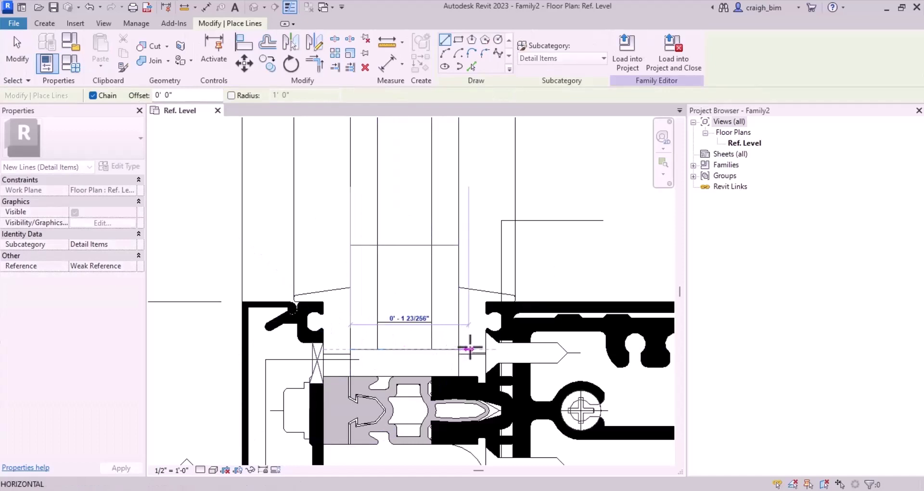
pyautogui.press('Escape')
pyautogui.press('Escape')
# Select all the traced regions and detail lines of the sill detail together.
pyautogui.scroll(-5, 320, 260)
pyautogui.scroll(-2, 221, 348)
pyautogui.moveTo(194, 361); pyautogui.dragTo(531, 148)
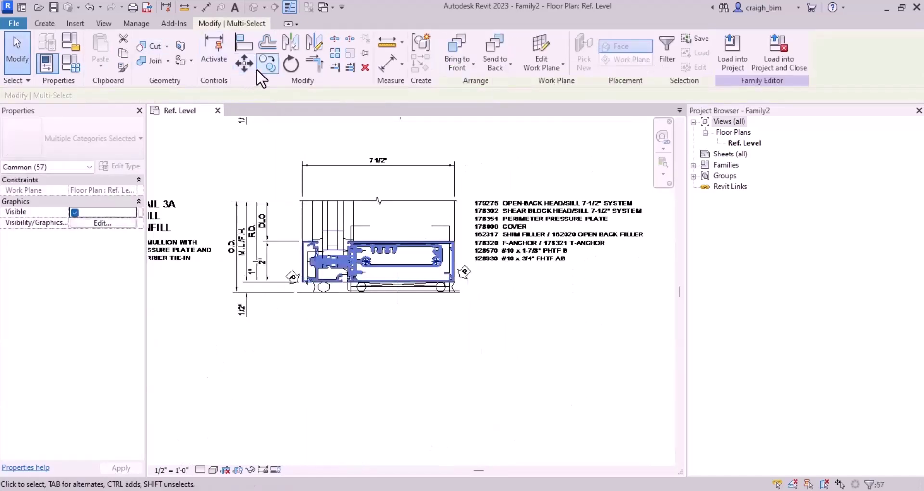
# Move the selected sill detail so the lower-left corner of its cover lands on the Center (Front/Back) reference plane.
pyautogui.scroll(8, 308, 279)
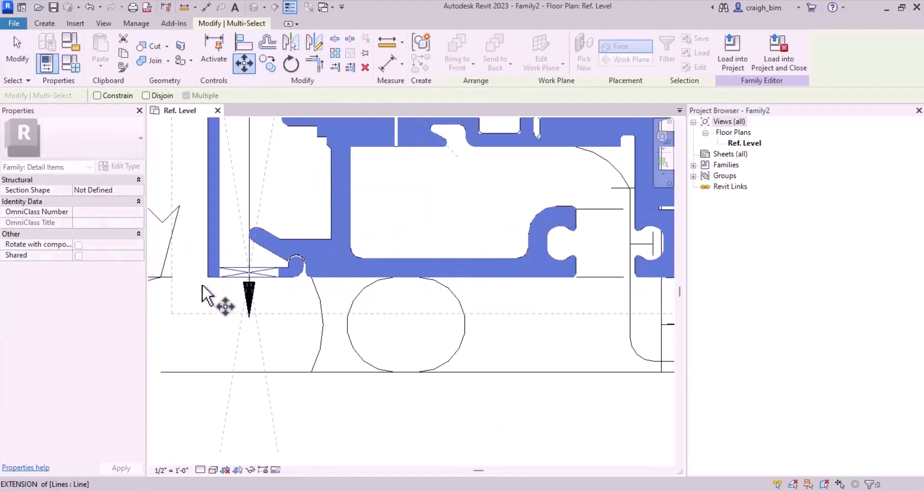
pyautogui.click(208, 277)
pyautogui.scroll(-6, 457, 227)
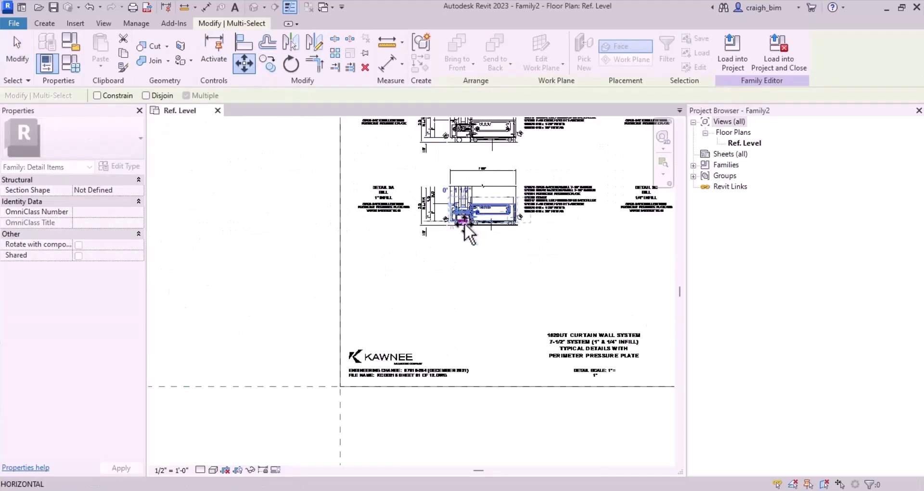
pyautogui.scroll(5, 385, 313)
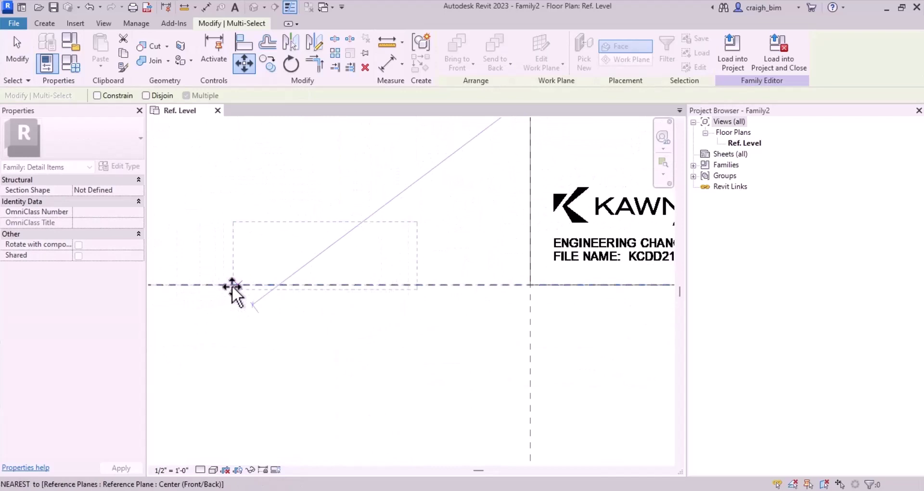
pyautogui.click(269, 288)
# Move the sill detail horizontally so the midpoint of its upper glass line aligns with the Center (Left/Right) reference plane.
pyautogui.scroll(4, 275, 247)
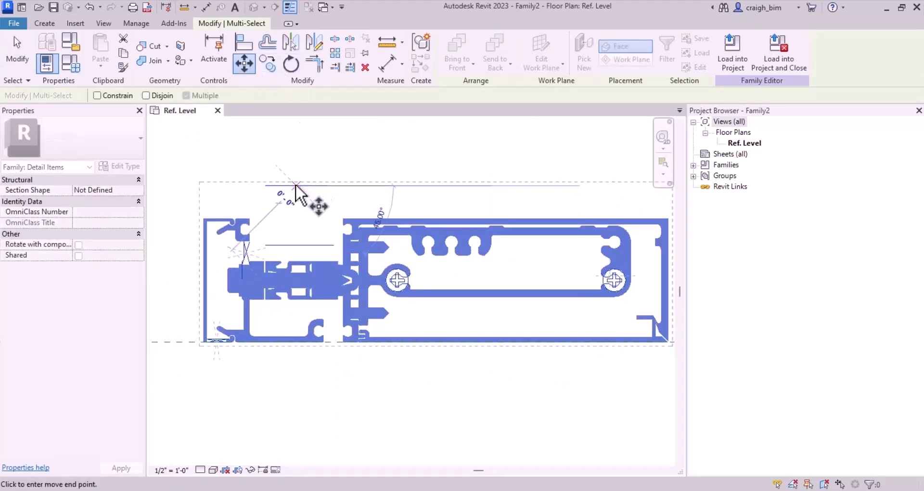
pyautogui.scroll(-5, 217, 181)
pyautogui.scroll(6, 406, 190)
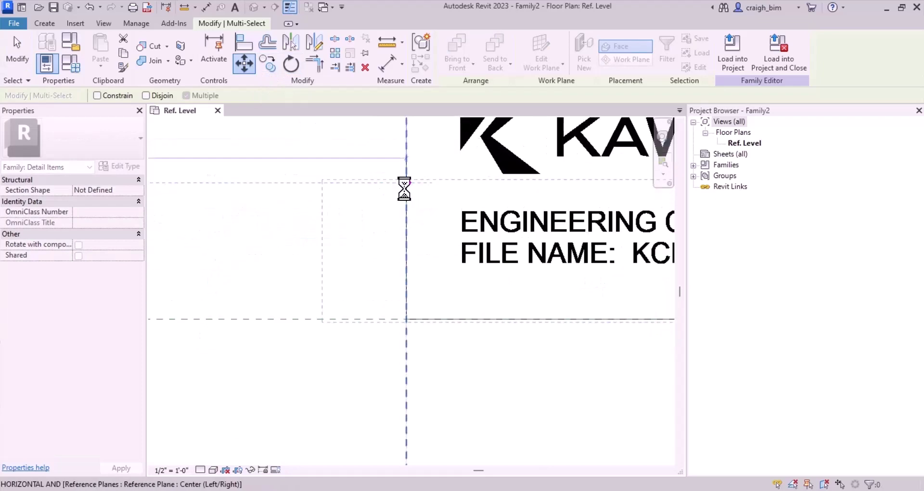
pyautogui.click(327, 311)
pyautogui.scroll(-5, 331, 289)
pyautogui.press('Escape')
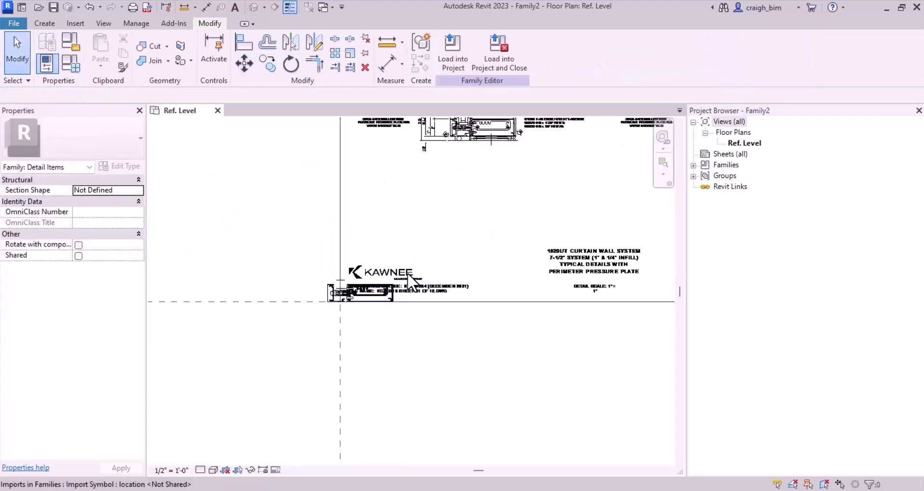
# Move the imported KCDD215 sheet drawing clear of the sill detail at the family origin.
pyautogui.click(521, 199)
pyautogui.moveTo(397, 273); pyautogui.dragTo(498, 326)
pyautogui.scroll(7, 371, 308)
pyautogui.scroll(3, 374, 192)
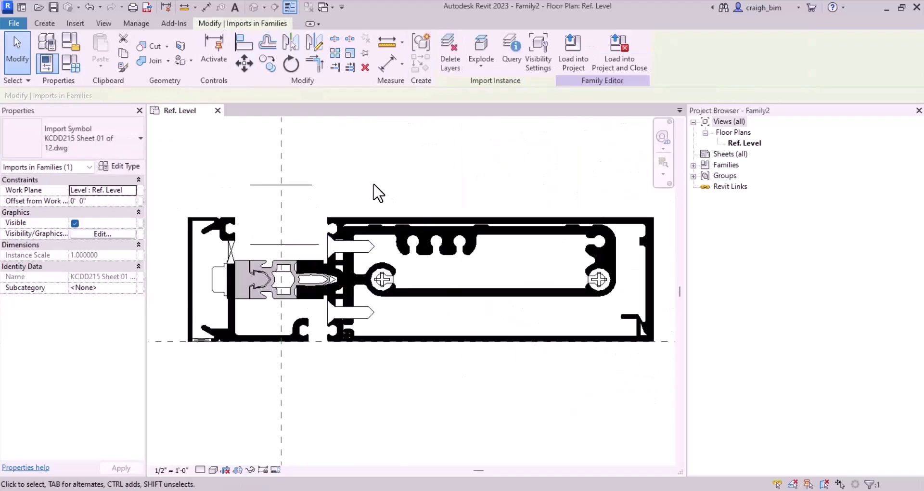
pyautogui.press('Escape')
pyautogui.scroll(2, 413, 244)
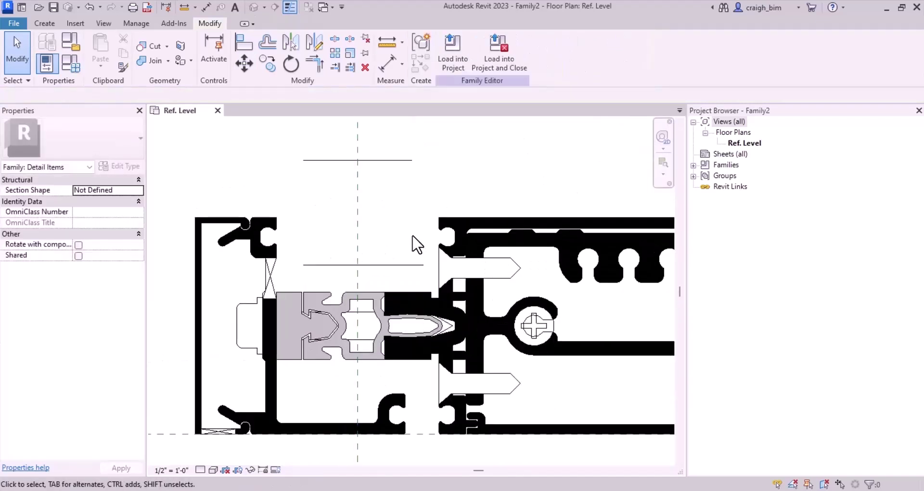
# Place a horizontal reference plane along the lower glass line above the thermal break and delete that line.
pyautogui.press('p')
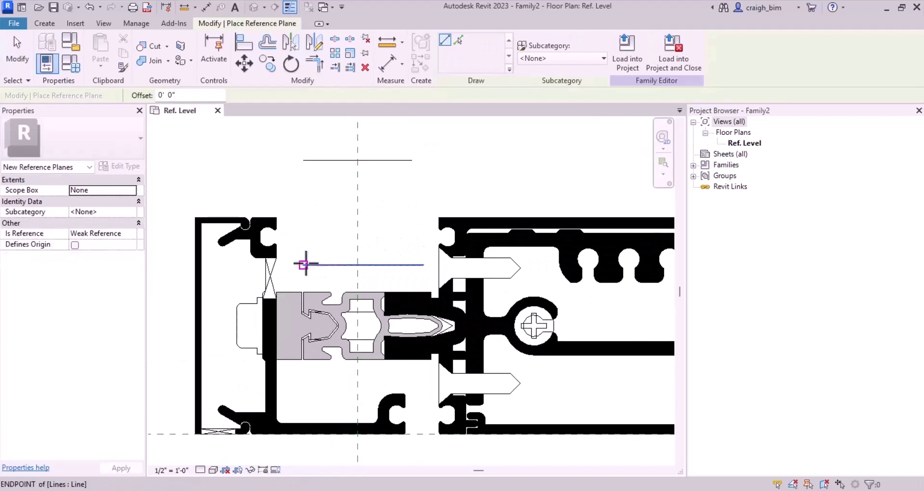
pyautogui.click(304, 264)
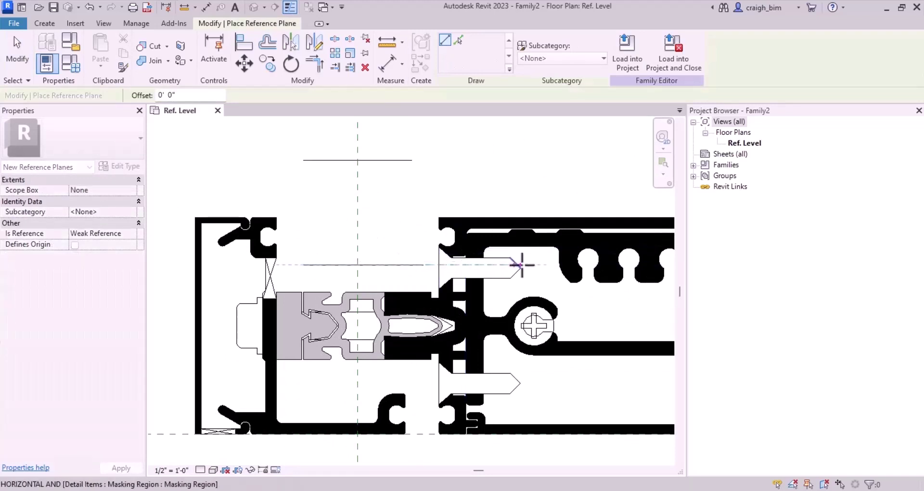
pyautogui.click(404, 264)
pyautogui.press('Escape')
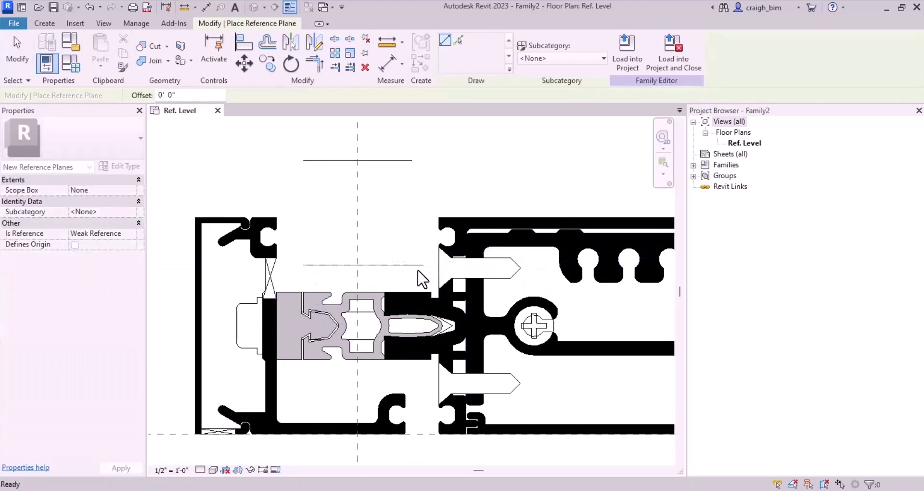
pyautogui.press('Escape')
pyautogui.click(400, 265)
pyautogui.press('Delete')
# Draw a vertical detail line closing the inner side of the crossed box, from the pressure plate's corner to the gray region.
pyautogui.scroll(2, 254, 288)
pyautogui.scroll(3, 279, 258)
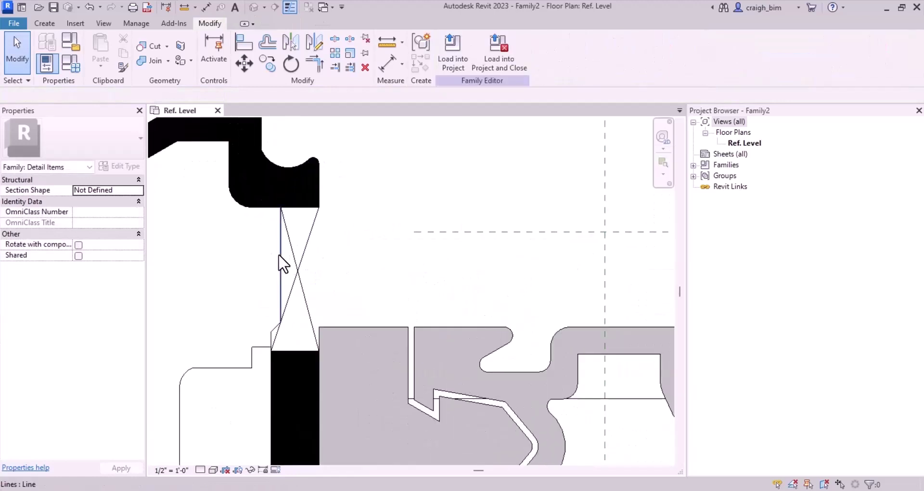
pyautogui.click(280, 260)
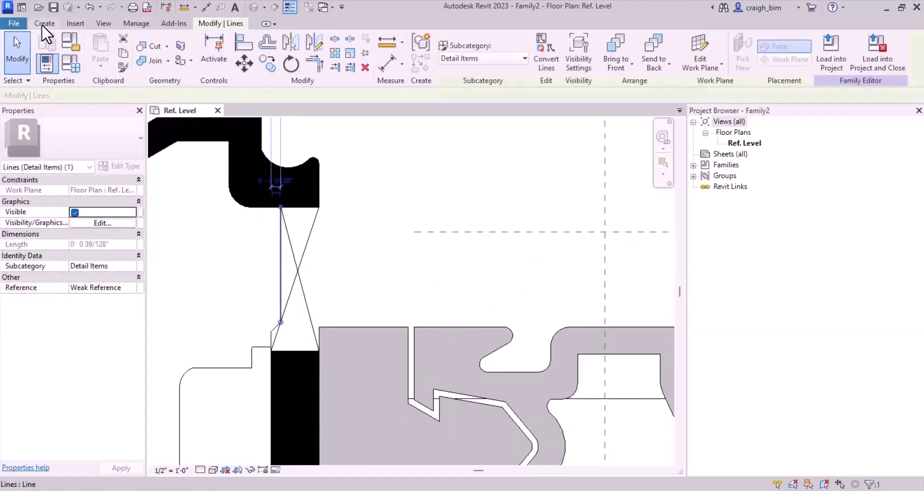
pyautogui.click(42, 24)
pyautogui.click(97, 42)
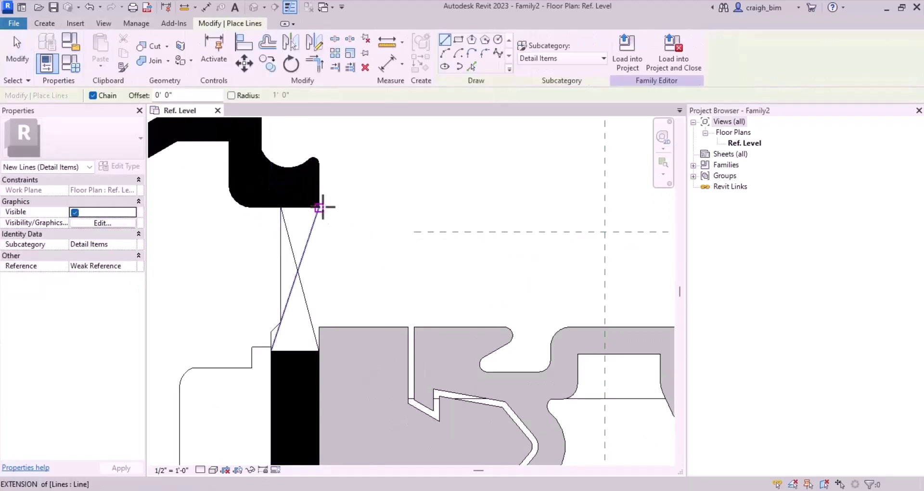
pyautogui.click(318, 208)
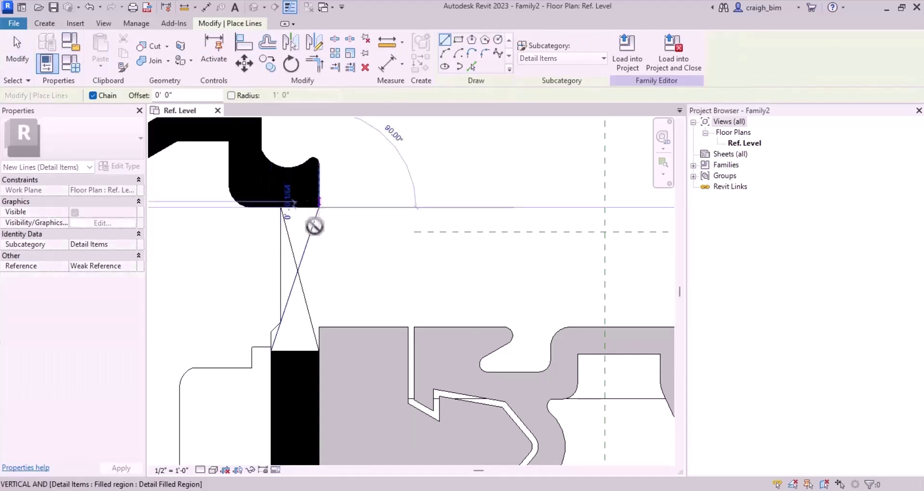
pyautogui.click(319, 327)
pyautogui.press('Escape')
pyautogui.press('Escape')
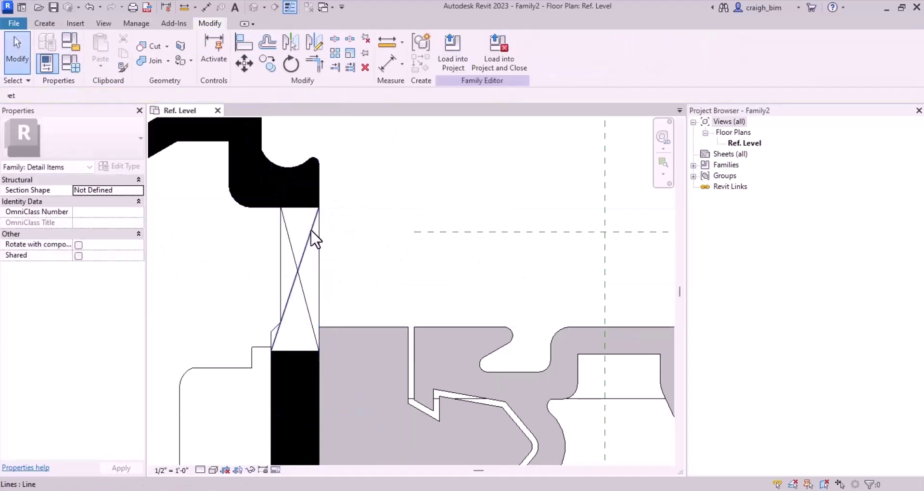
# Adjust the upper end of the rising diagonal in the crossed box to meet the pressure plate's corner.
pyautogui.click(311, 229)
pyautogui.scroll(5, 315, 220)
pyautogui.moveTo(317, 201); pyautogui.dragTo(316, 198)
pyautogui.click(363, 165)
pyautogui.moveTo(300, 176); pyautogui.dragTo(398, 211, button='middle')
pyautogui.scroll(-3, 399, 212)
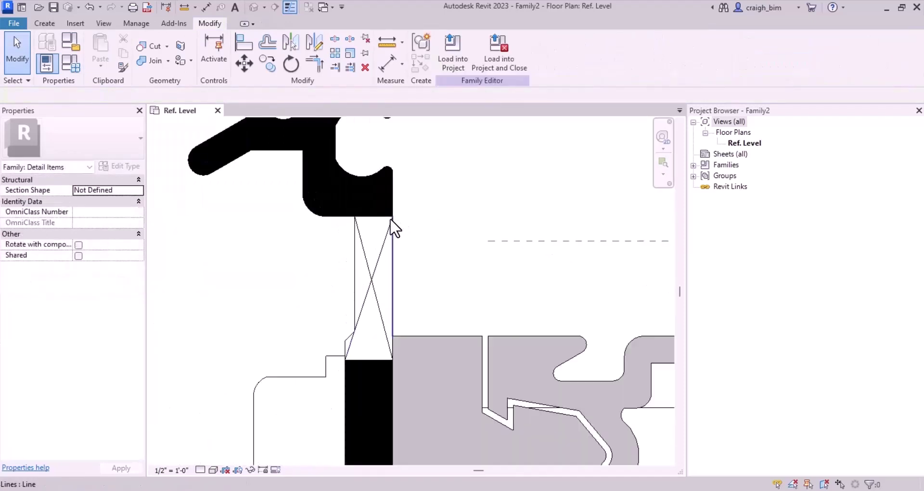
pyautogui.click(344, 346)
pyautogui.scroll(3, 346, 361)
pyautogui.moveTo(366, 395); pyautogui.dragTo(357, 219, button='middle')
pyautogui.press('Escape')
pyautogui.press('t')
pyautogui.press('r')
pyautogui.scroll(-5, 385, 211)
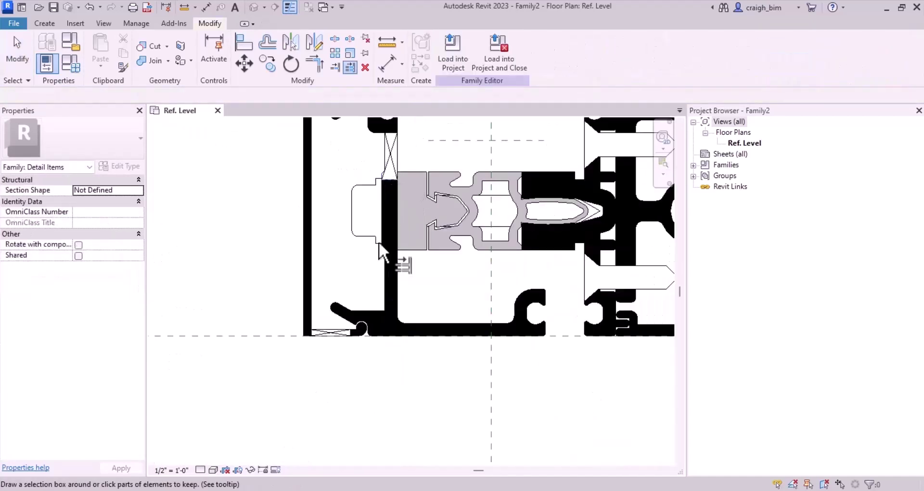
pyautogui.press('Escape')
# Trim the bottom line of the crossed box beneath the cover where it overruns the box's right edge.
pyautogui.scroll(6, 335, 335)
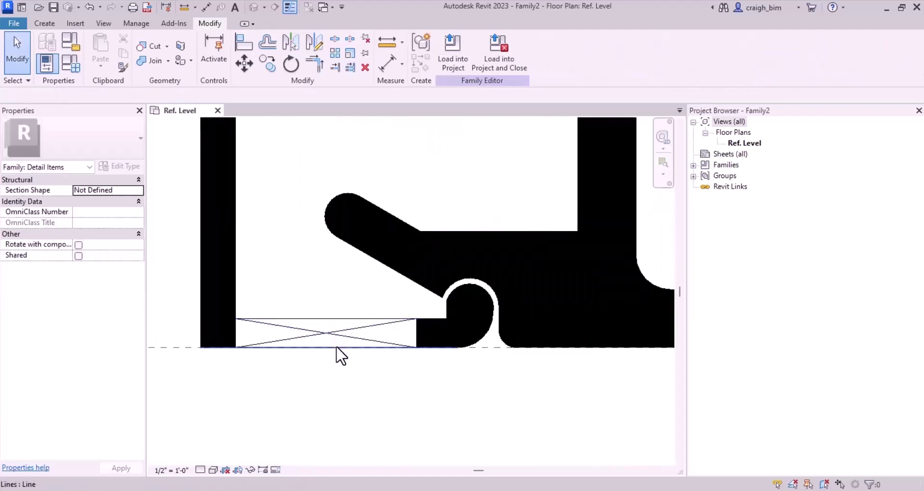
pyautogui.click(336, 347)
pyautogui.press('t')
pyautogui.press('e')
pyautogui.click(417, 331)
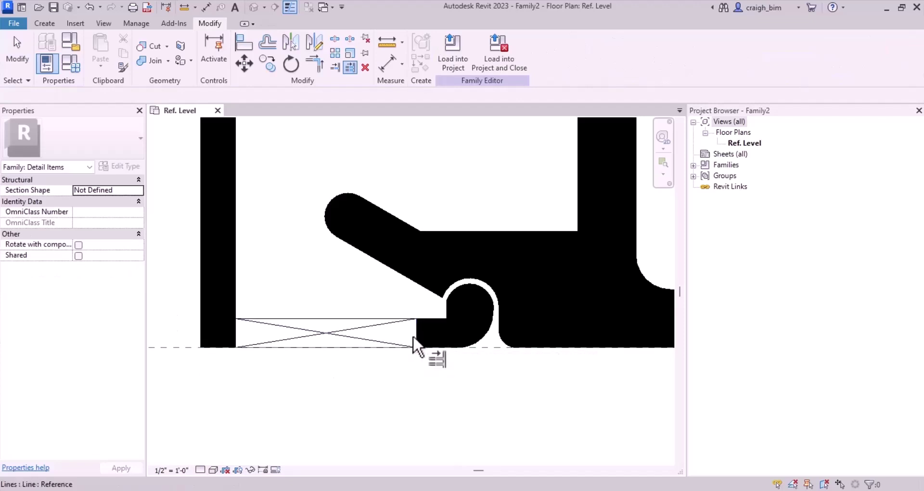
pyautogui.press('Escape')
pyautogui.press('Escape')
# Temporarily hide the cover's black filled region to expose the line work of the lower crossed box.
pyautogui.scroll(-3, 247, 358)
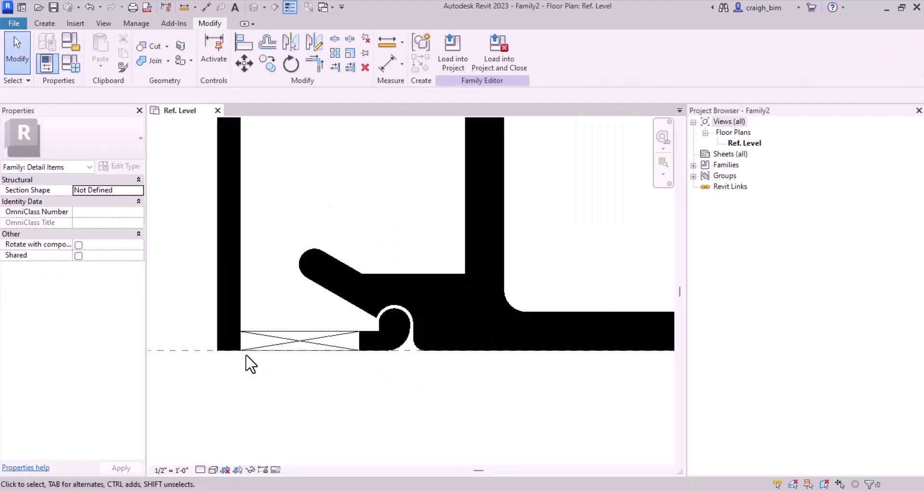
pyautogui.click(301, 304)
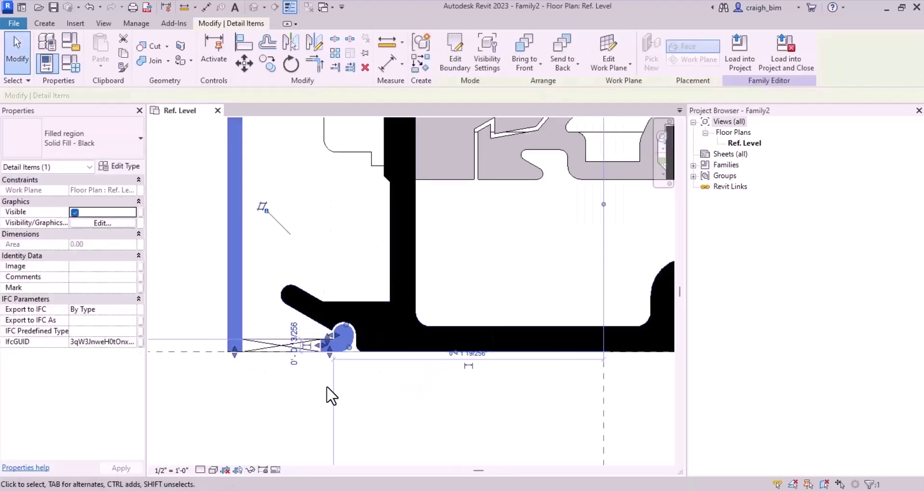
pyautogui.press('h')
pyautogui.press('h')
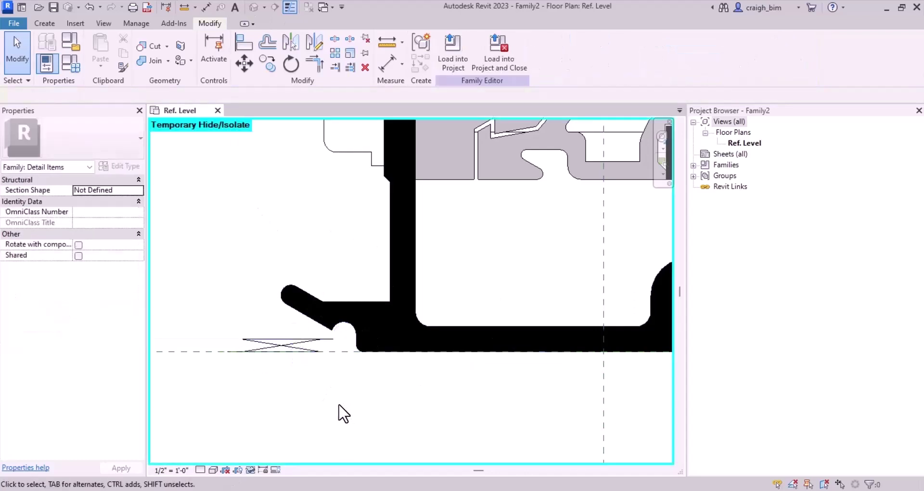
# Trim the overrunning top and bottom lines to the corners of the lower crossed box, and restore the hidden cover.
pyautogui.scroll(4, 268, 351)
pyautogui.press('r')
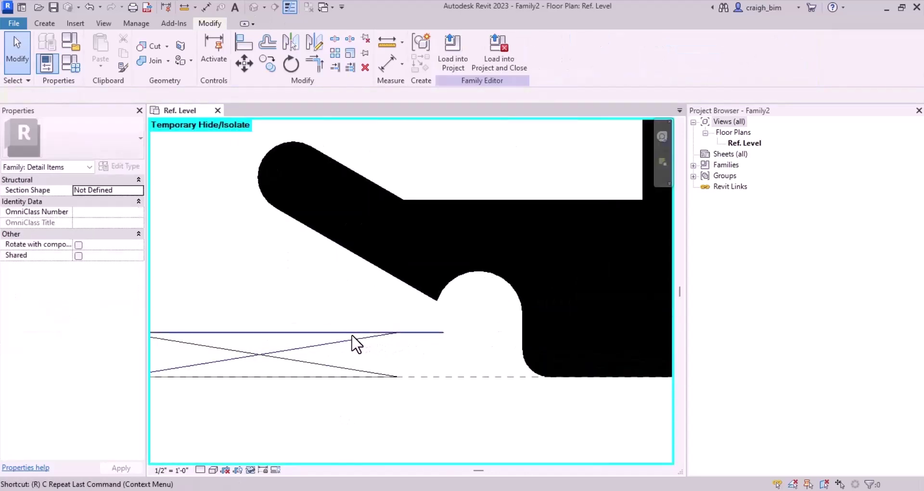
pyautogui.press('r')
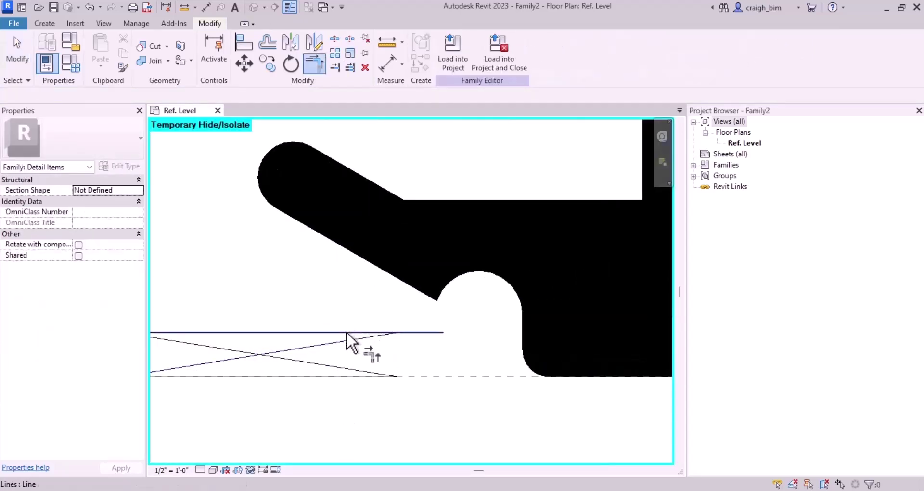
pyautogui.press('Escape')
pyautogui.scroll(-3, 417, 351)
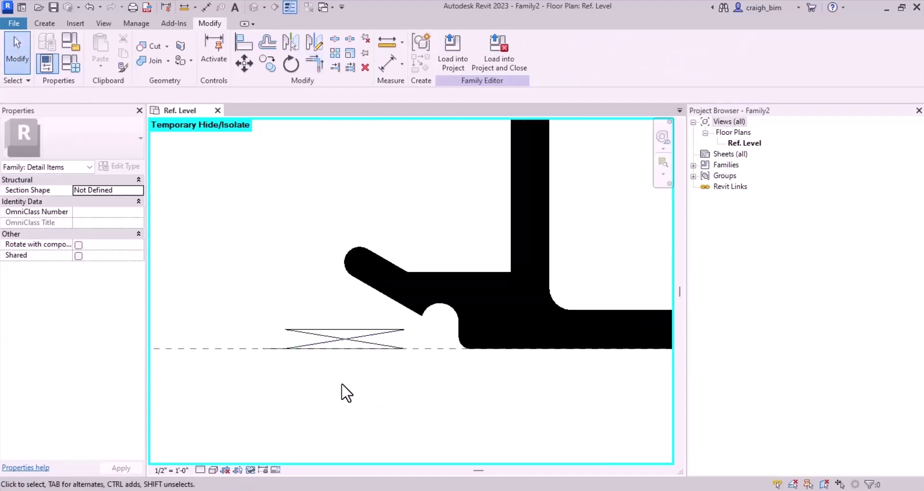
pyautogui.press('t')
pyautogui.press('r')
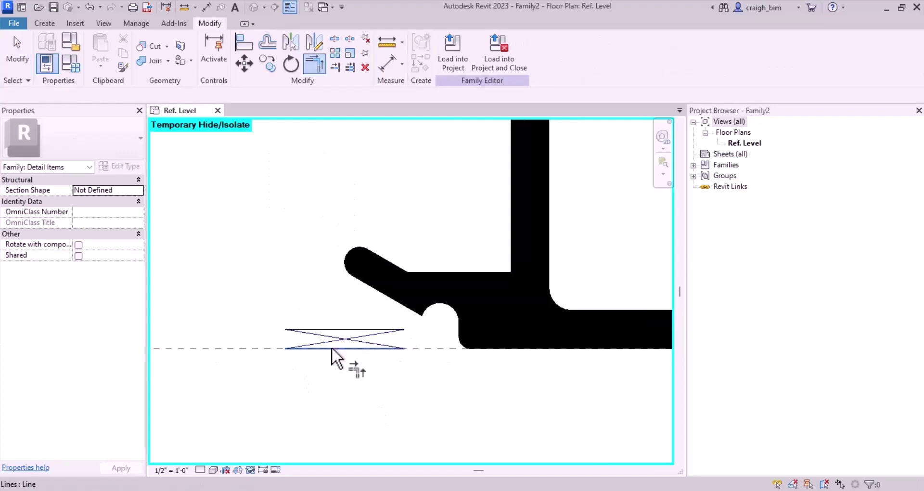
pyautogui.press('Escape')
pyautogui.press('h')
pyautogui.scroll(-3, 353, 400)
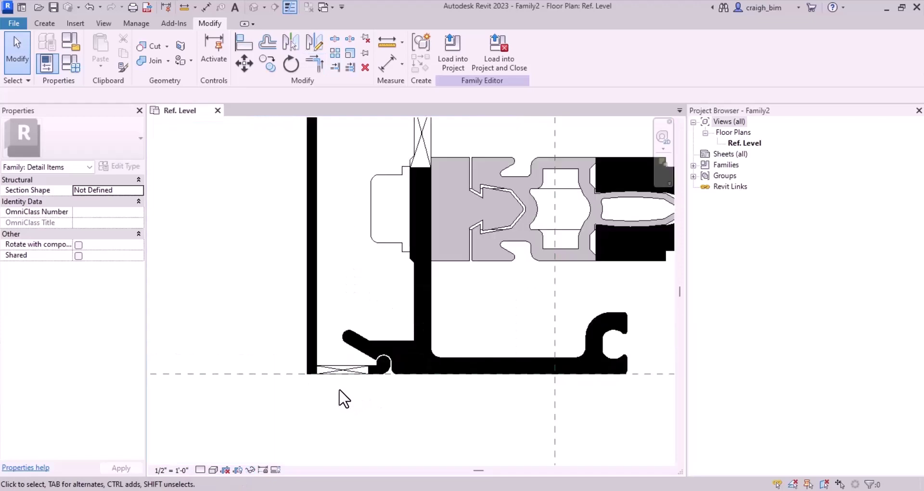
# Temporarily hide the pressure plate's two black filled regions around the upper crossed box.
pyautogui.moveTo(444, 174); pyautogui.dragTo(328, 286, button='middle')
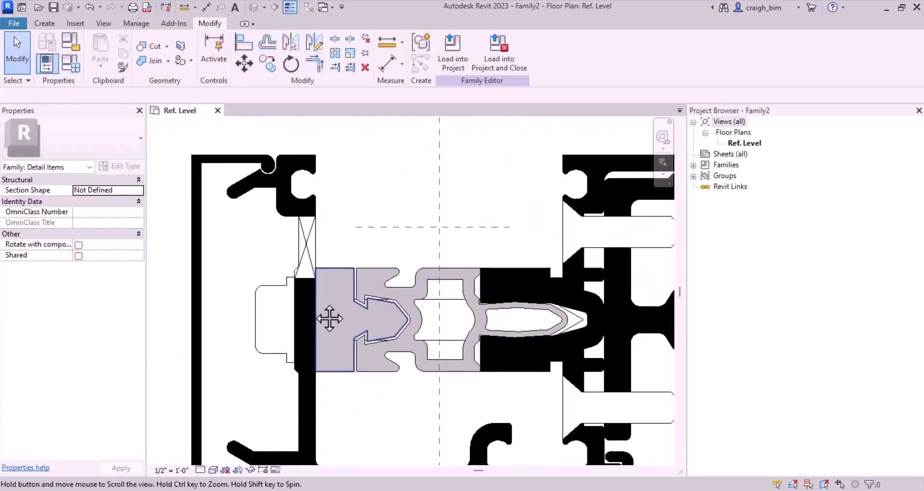
pyautogui.click(298, 305)
pyautogui.keyDown('ctrl'); pyautogui.click(356, 154); pyautogui.keyUp('ctrl')
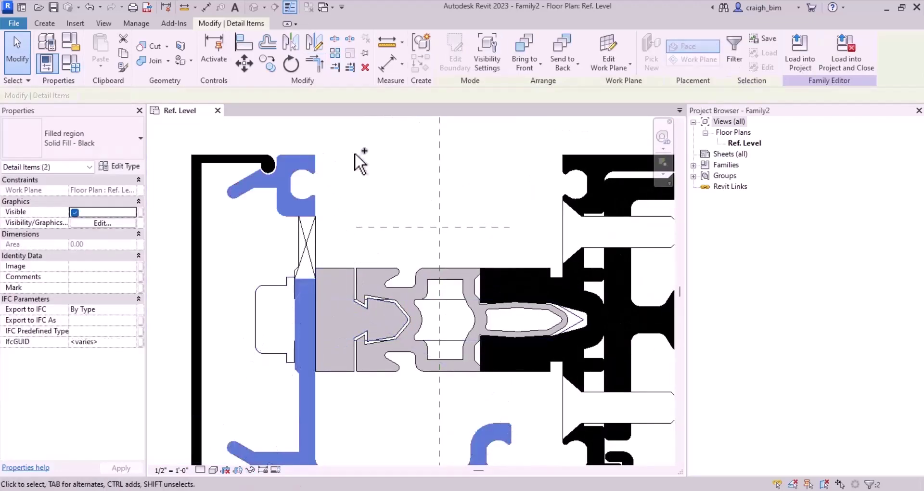
pyautogui.press('h')
pyautogui.press('h')
# Temporarily hide the bolt's masking region to check the upper crossed box's lines, and restore all hidden elements.
pyautogui.scroll(3, 306, 295)
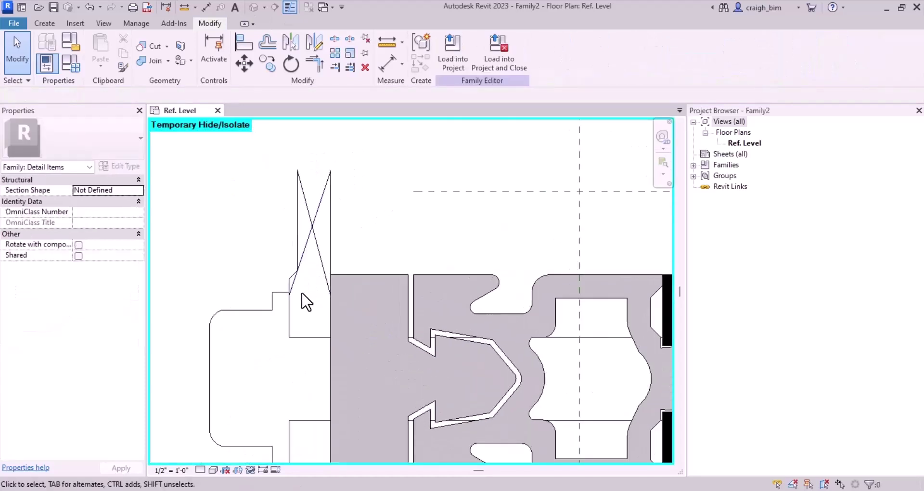
pyautogui.click(291, 312)
pyautogui.press('h')
pyautogui.press('h')
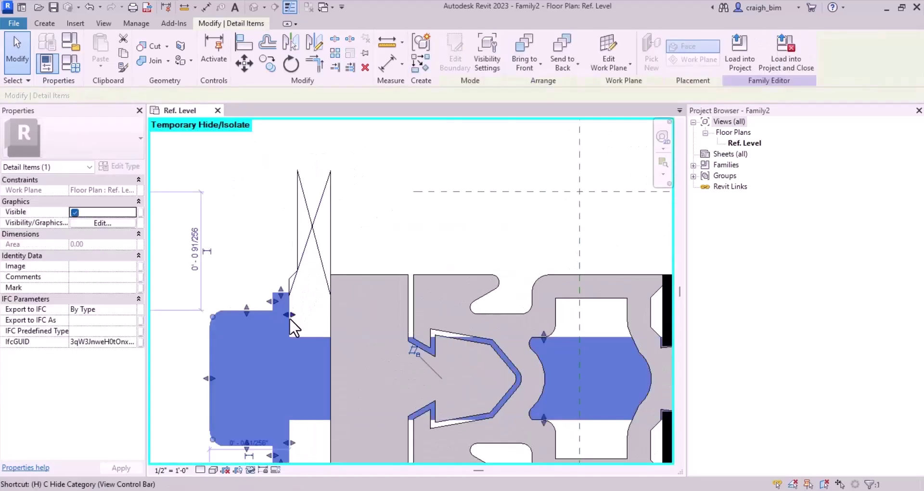
pyautogui.press('h')
pyautogui.press('r')
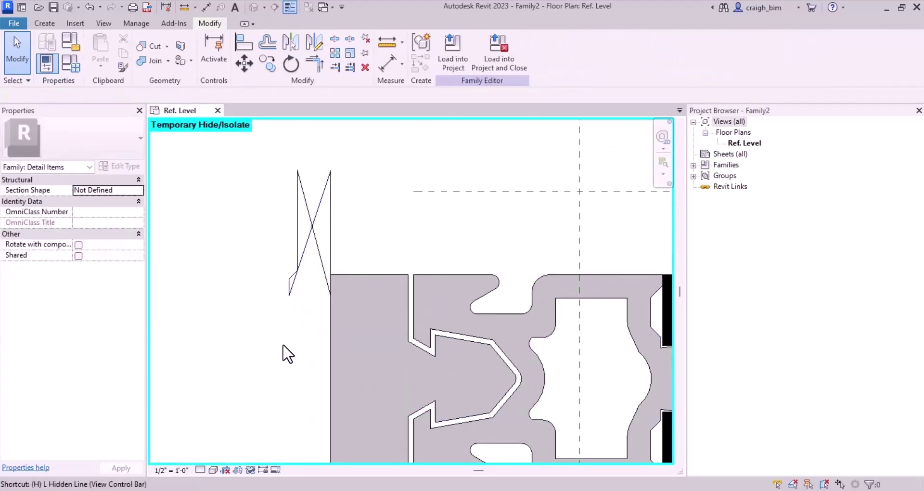
pyautogui.scroll(-3, 282, 339)
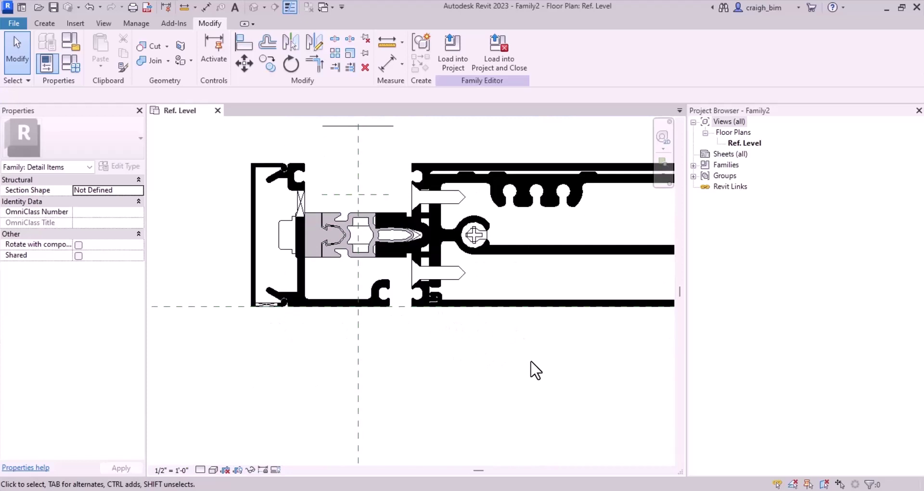
# Compare the traced sill assembly with the imported DWG sill detail to find the parts still untraced around the glass pocket.
pyautogui.moveTo(569, 369); pyautogui.dragTo(444, 418, button='middle')
pyautogui.scroll(-5, 326, 375)
pyautogui.moveTo(561, 289); pyautogui.dragTo(355, 398, button='middle')
pyautogui.scroll(8, 427, 289)
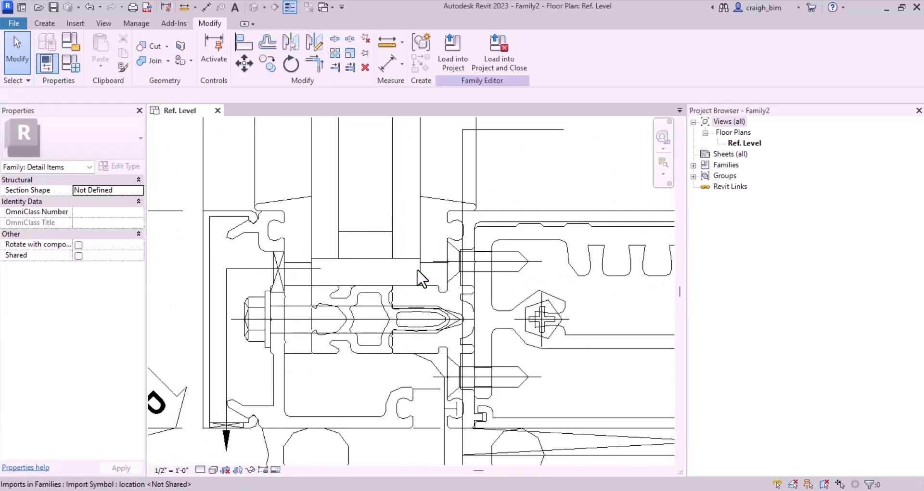
pyautogui.scroll(-5, 562, 264)
pyautogui.scroll(-3, 310, 281)
pyautogui.scroll(4, 279, 347)
pyautogui.scroll(4, 289, 341)
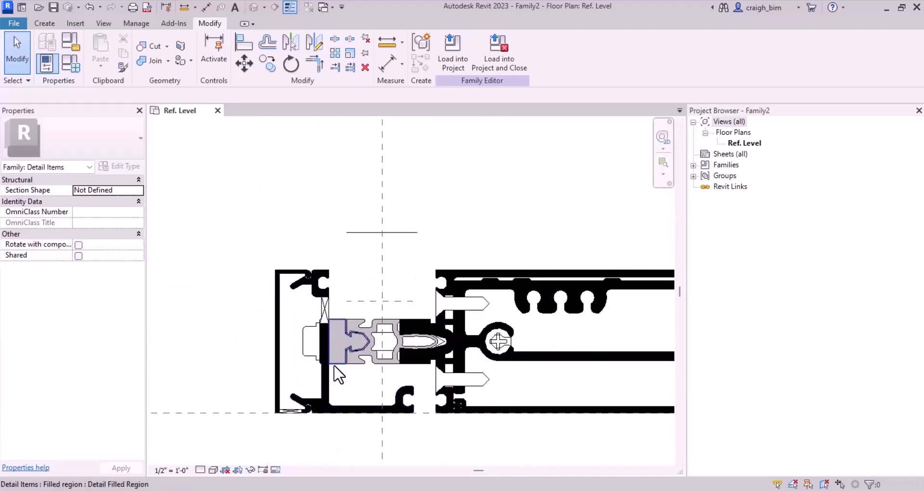
pyautogui.click(340, 374)
pyautogui.scroll(-5, 339, 370)
pyautogui.moveTo(631, 227); pyautogui.dragTo(513, 324, button='middle')
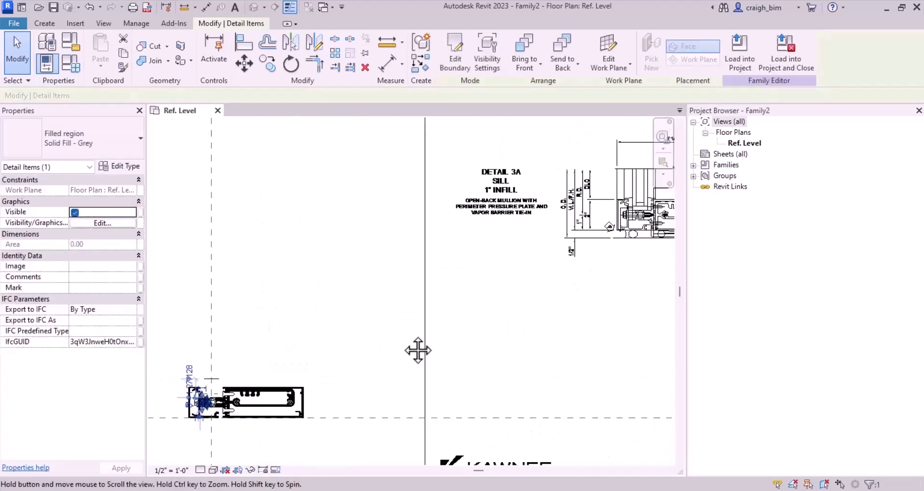
pyautogui.press('Escape')
pyautogui.scroll(10, 495, 253)
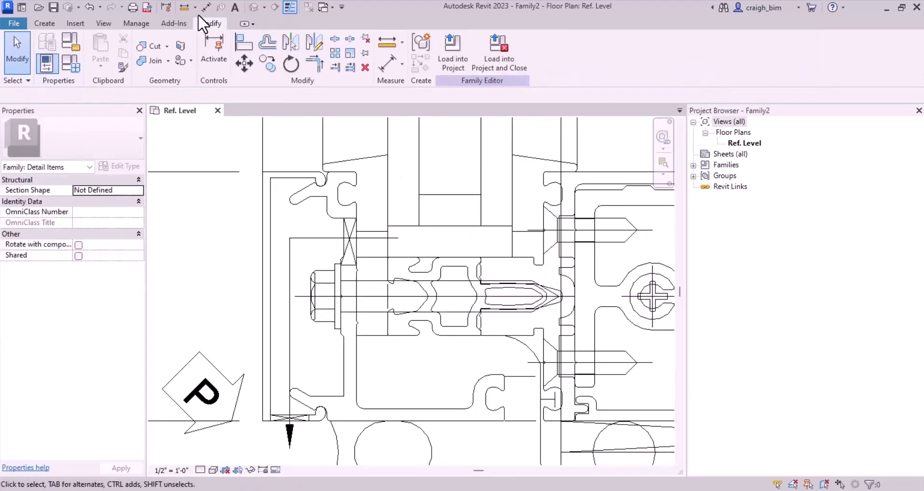
# Start a Solid Fill - Grey filled region and pick the DWG edges of the cover-side glazing gasket as boundary lines.
pyautogui.click(45, 24)
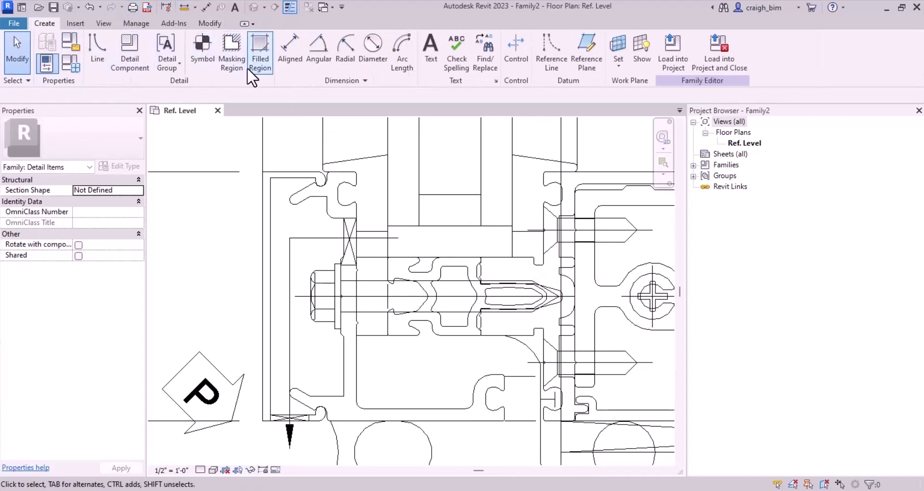
pyautogui.click(258, 48)
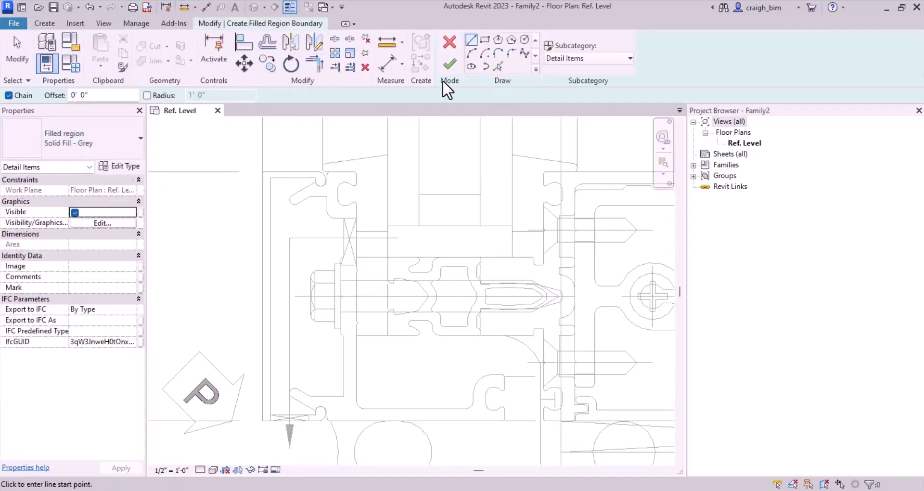
pyautogui.click(499, 66)
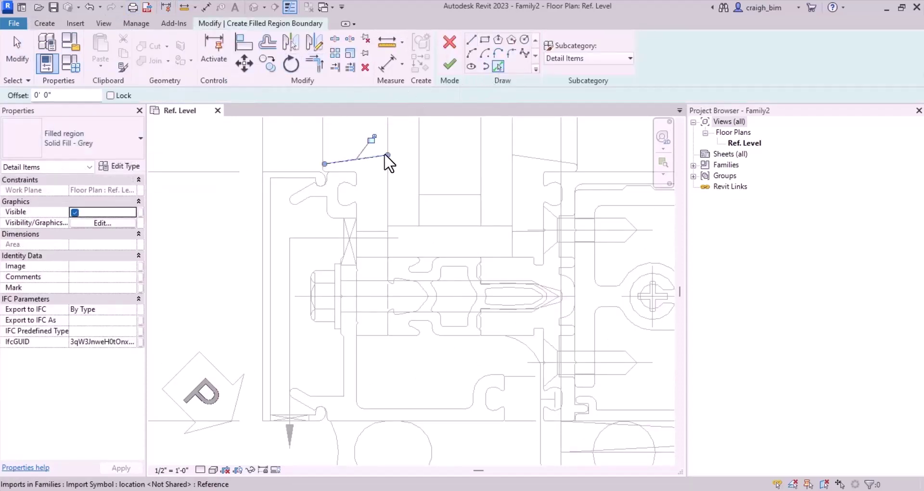
pyautogui.scroll(3, 369, 166)
pyautogui.click(384, 179)
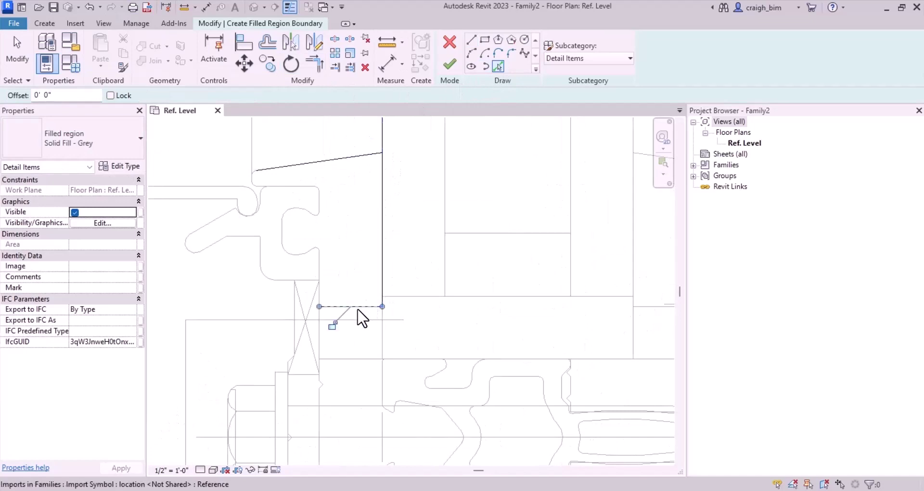
pyautogui.scroll(3, 253, 180)
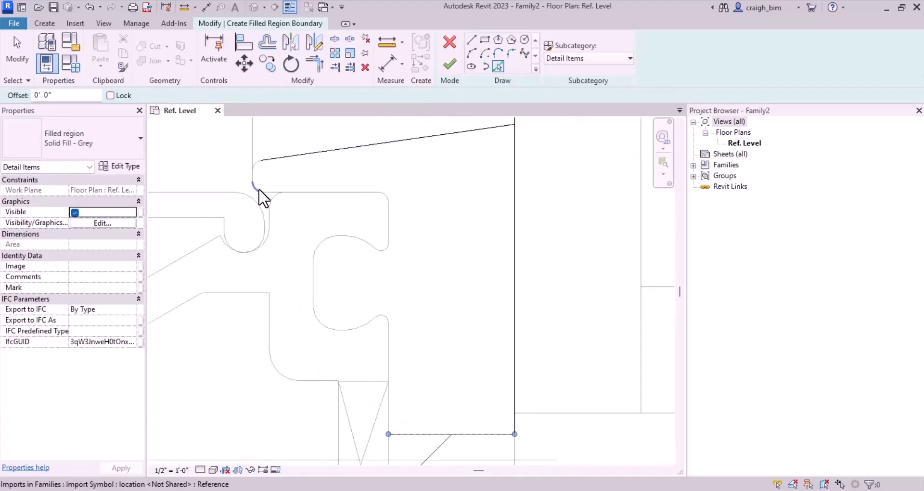
pyautogui.scroll(4, 258, 144)
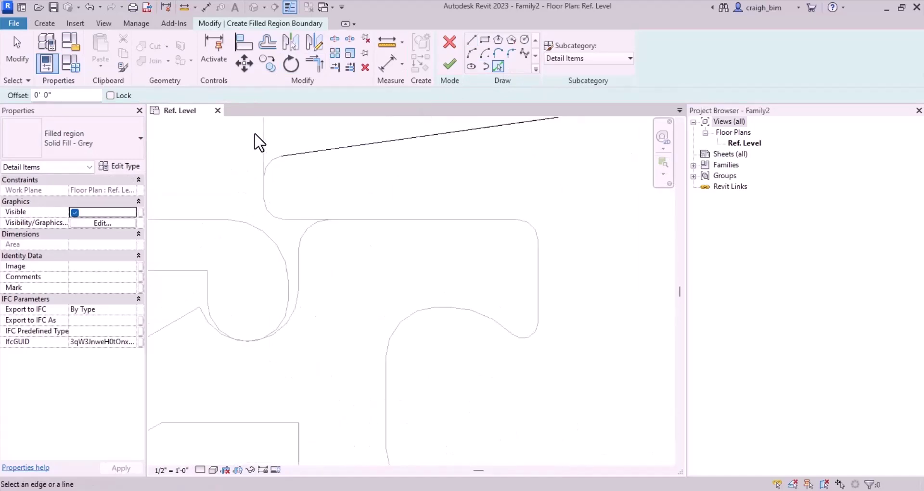
pyautogui.click(367, 222)
pyautogui.click(539, 265)
# Pick the DWG edges of the mullion-side glazing gasket as further boundary lines of the grey filled region.
pyautogui.scroll(-3, 206, 250)
pyautogui.scroll(-3, 389, 254)
pyautogui.click(451, 231)
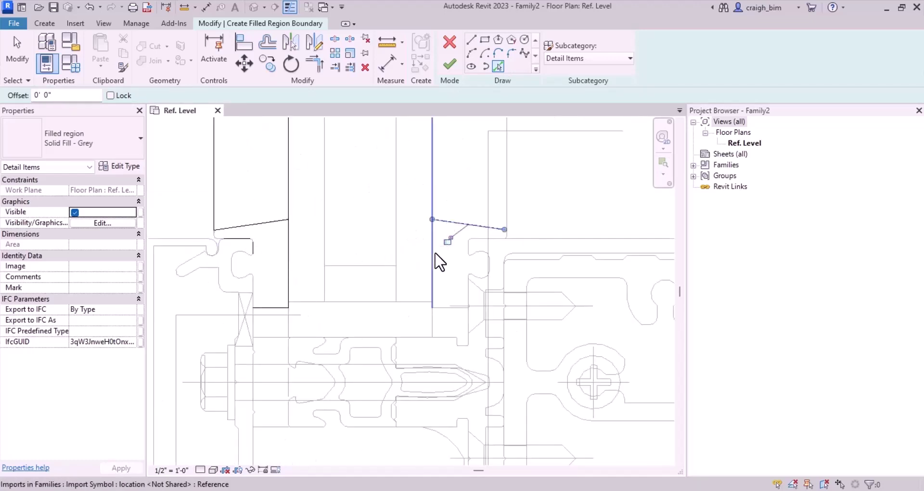
pyautogui.scroll(2, 476, 255)
pyautogui.click(489, 242)
pyautogui.click(469, 260)
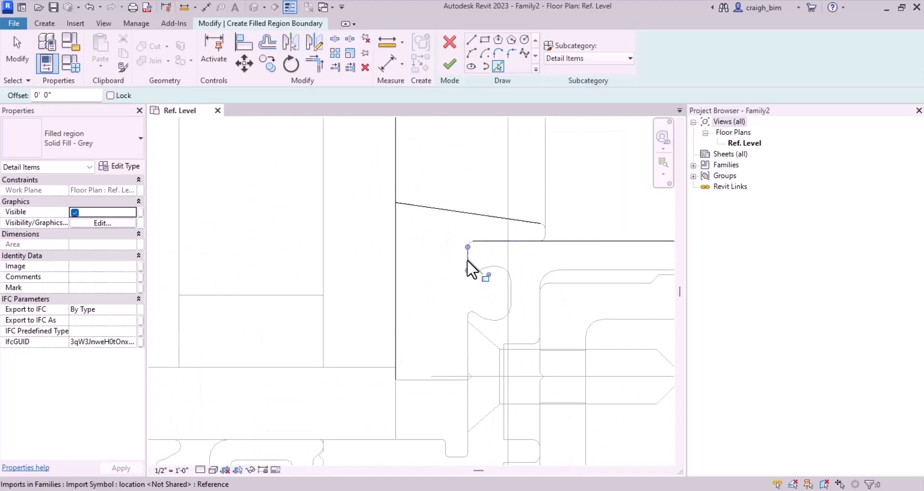
pyautogui.click(430, 379)
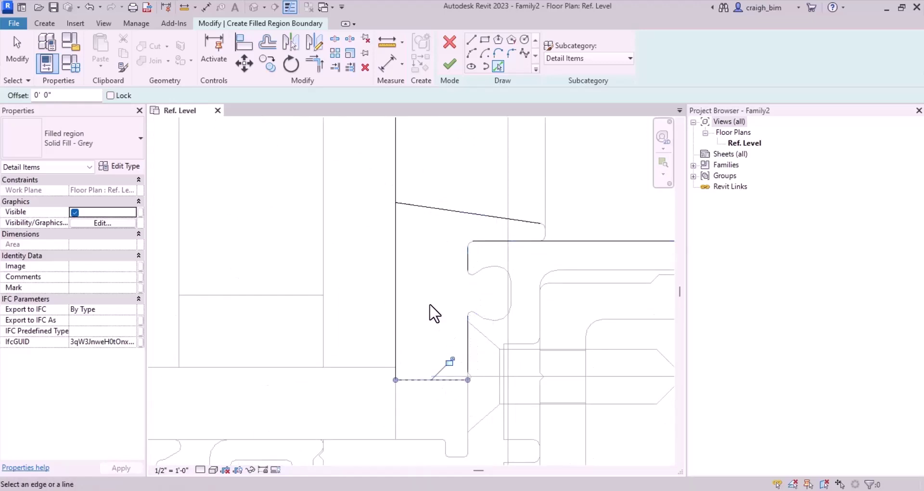
pyautogui.scroll(3, 440, 324)
pyautogui.press('Escape')
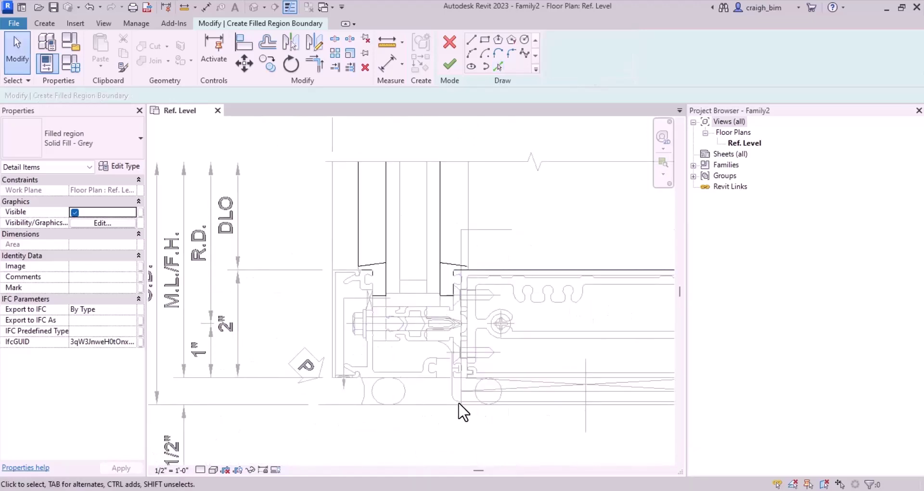
# Pick the DWG's top, bottom and side edges of the lower gasket between the pressure plate and the mullion as boundary lines.
pyautogui.scroll(3, 461, 407)
pyautogui.click(498, 68)
pyautogui.scroll(3, 426, 395)
pyautogui.click(434, 307)
pyautogui.scroll(3, 464, 371)
pyautogui.click(414, 400)
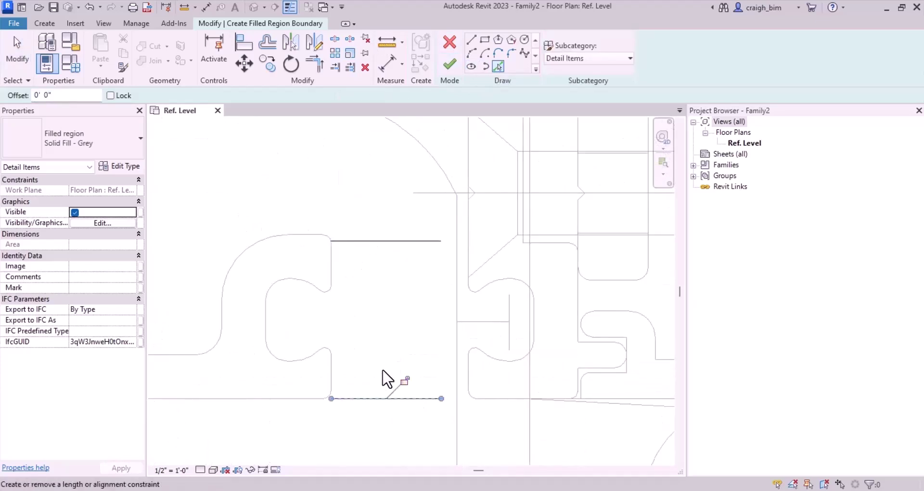
pyautogui.click(332, 273)
pyautogui.click(333, 380)
pyautogui.click(470, 381)
pyautogui.scroll(-6, 469, 264)
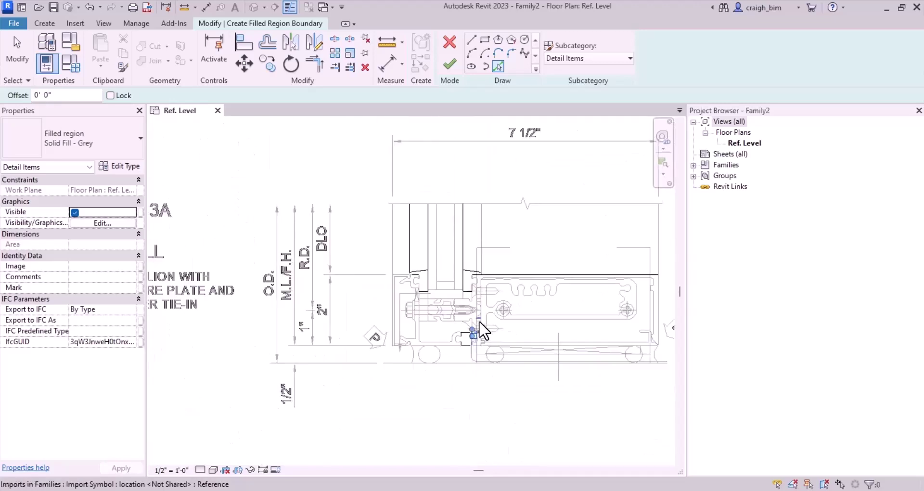
# Move all picked boundary lines from the DWG detail to the traced sill, aligned at the cover's upper outer corner.
pyautogui.press('Escape')
pyautogui.moveTo(632, 234)
pyautogui.mouseDown()
pyautogui.moveTo(652, 206)
pyautogui.moveTo(611, 196)
pyautogui.mouseUp()
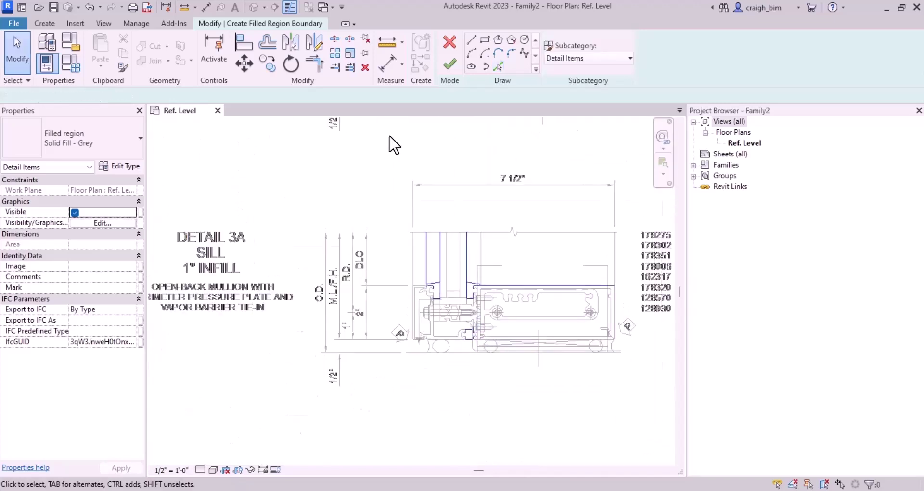
pyautogui.click(246, 66)
pyautogui.scroll(5, 433, 289)
pyautogui.click(355, 296)
pyautogui.scroll(-6, 552, 182)
pyautogui.scroll(8, 265, 322)
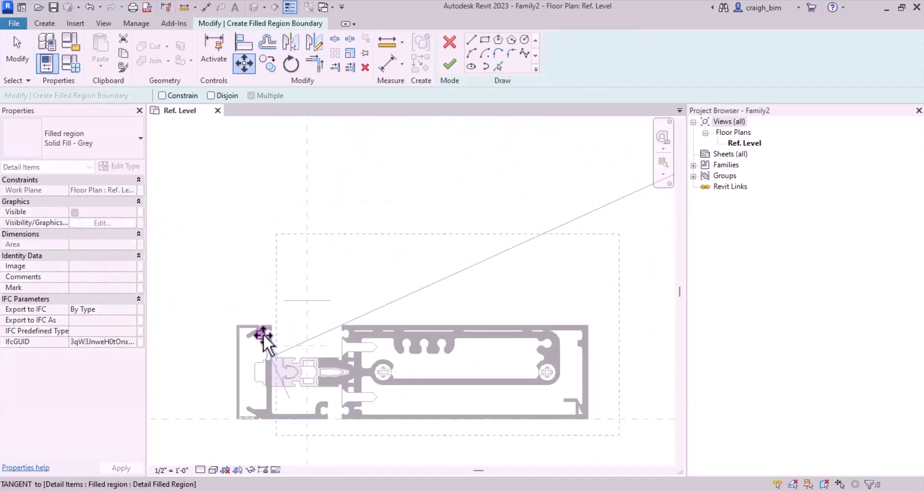
pyautogui.click(210, 294)
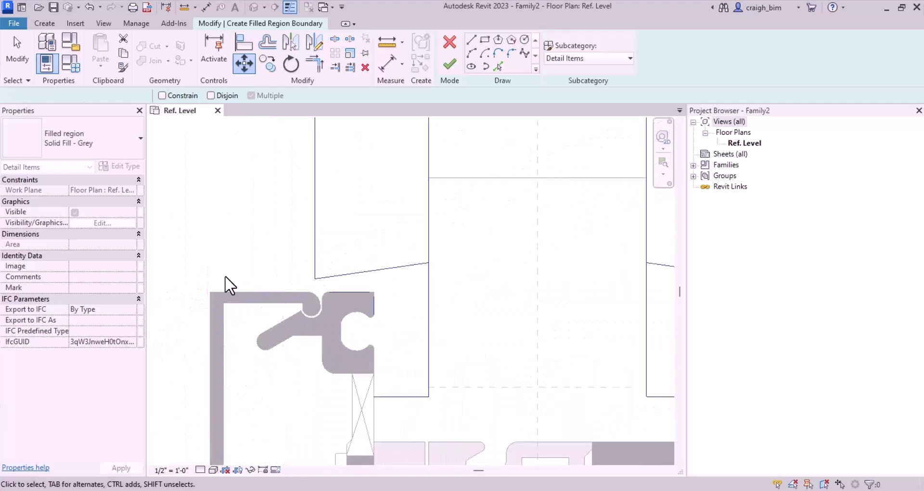
pyautogui.scroll(-2, 340, 251)
pyautogui.press('Escape')
pyautogui.scroll(3, 332, 275)
pyautogui.press('Escape')
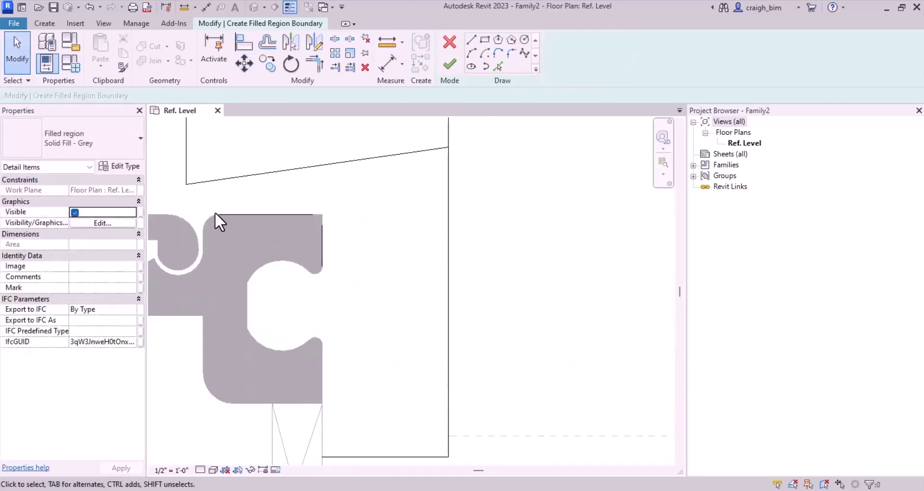
# Replace the boundary lines along the upper pressure plate with lines picked from its filled region, including the round C-shaped slot.
pyautogui.moveTo(205, 200); pyautogui.dragTo(370, 286)
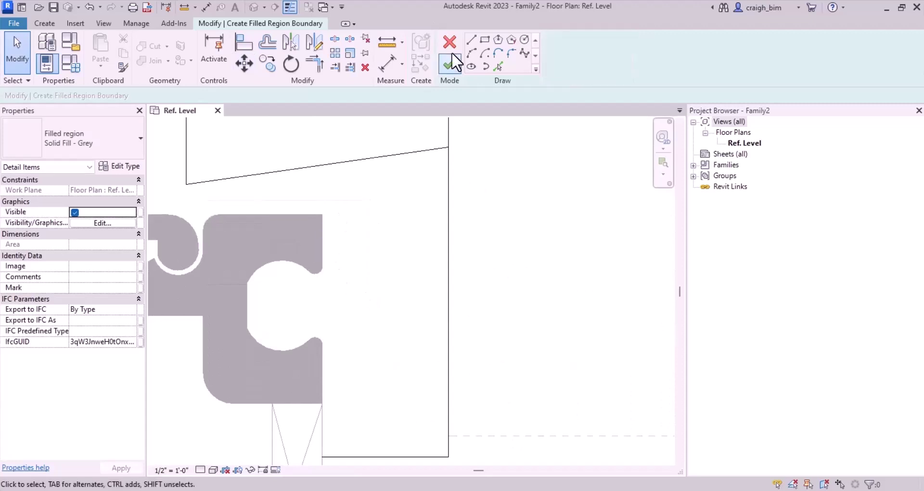
pyautogui.press('p')
pyautogui.press('l')
pyautogui.click(322, 248)
pyautogui.scroll(3, 316, 277)
pyautogui.click(302, 256)
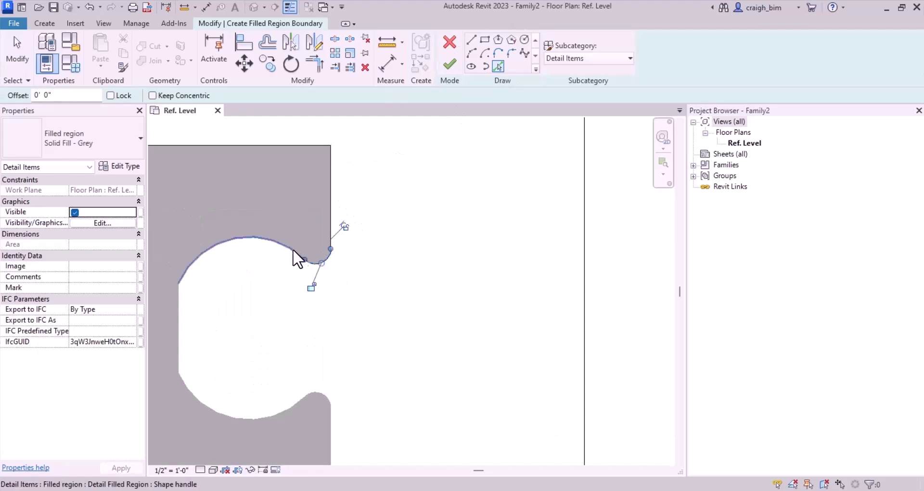
pyautogui.click(179, 323)
pyautogui.click(239, 417)
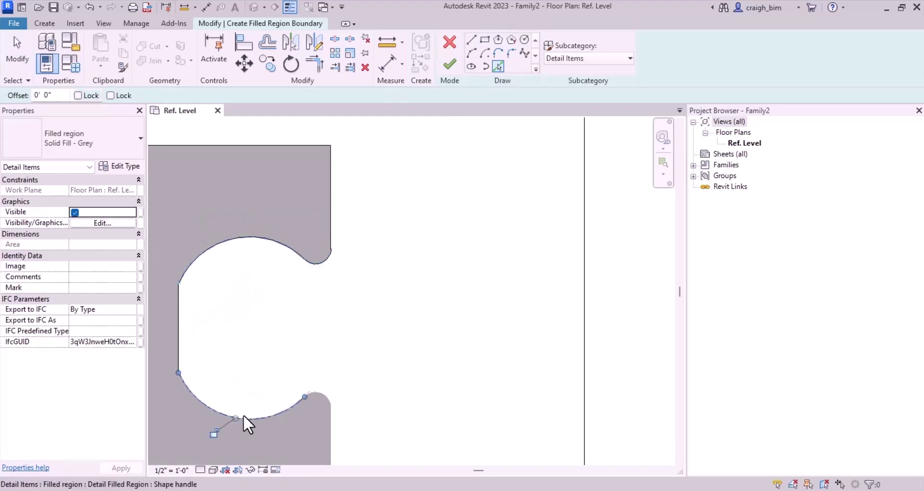
pyautogui.click(326, 393)
pyautogui.scroll(-3, 326, 394)
pyautogui.moveTo(325, 394); pyautogui.dragTo(342, 295, button='middle')
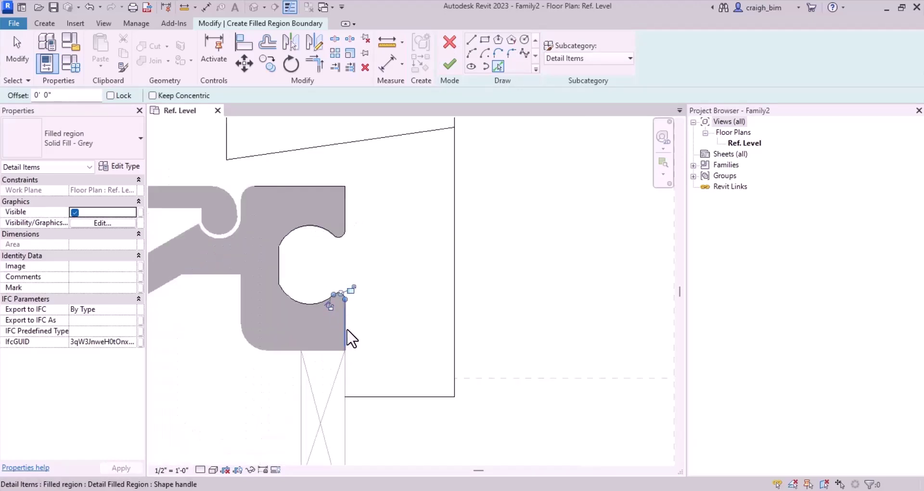
pyautogui.click(346, 331)
# Trim the cover-side gasket's outer and glass-side vertical lines to corners with its sloped top and the pressure plate edge.
pyautogui.scroll(-2, 395, 243)
pyautogui.press('t')
pyautogui.press('r')
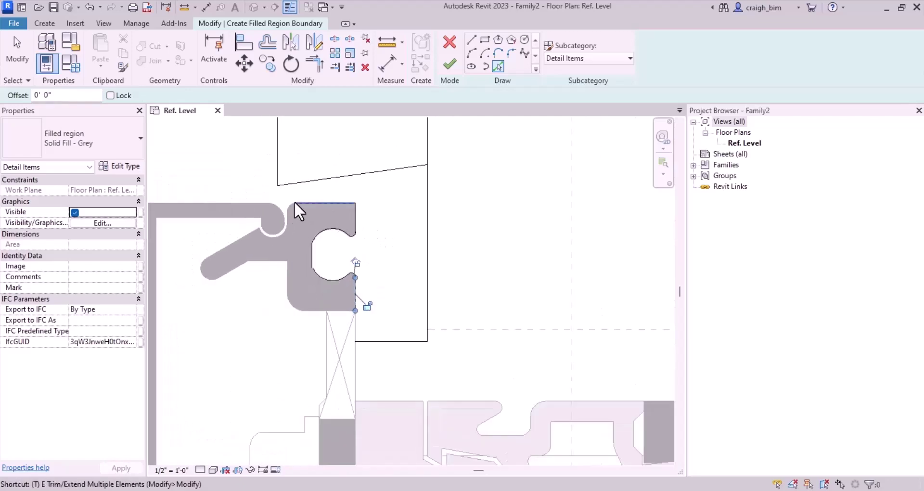
pyautogui.click(276, 159)
pyautogui.click(294, 203)
pyautogui.click(279, 195)
pyautogui.click(285, 186)
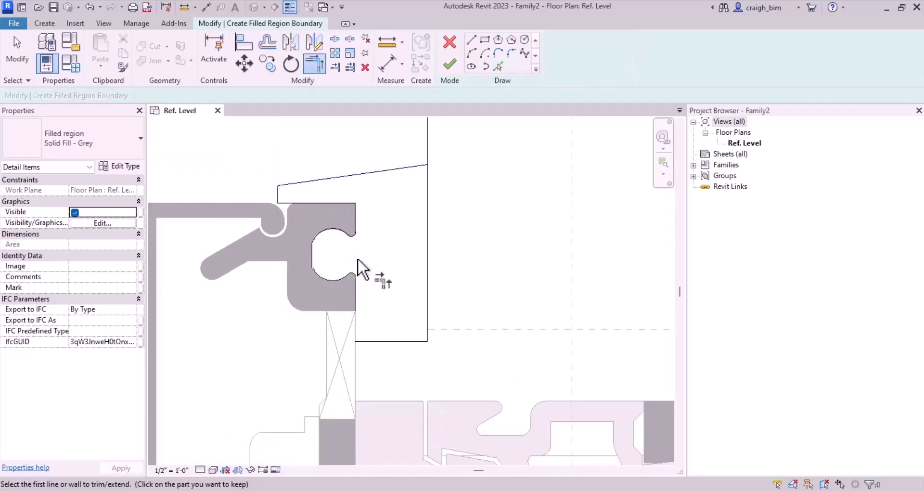
pyautogui.scroll(-2, 237, 222)
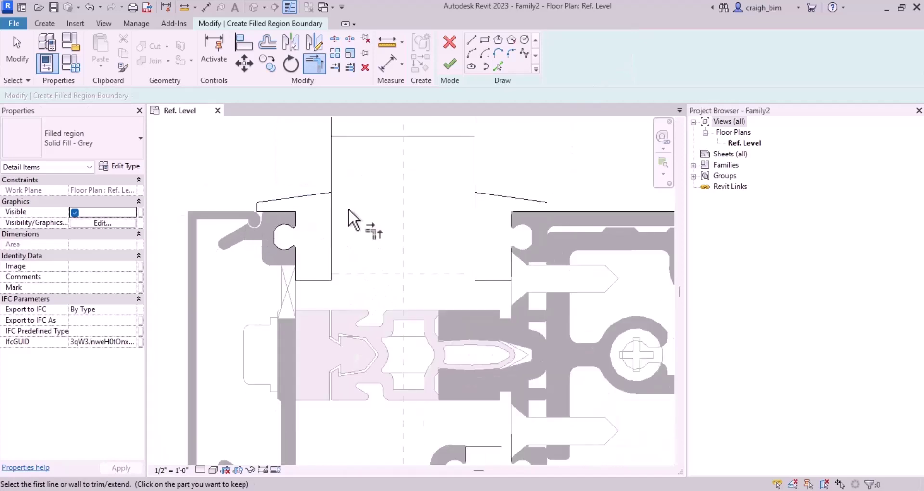
pyautogui.click(323, 194)
pyautogui.click(331, 214)
pyautogui.press('Escape')
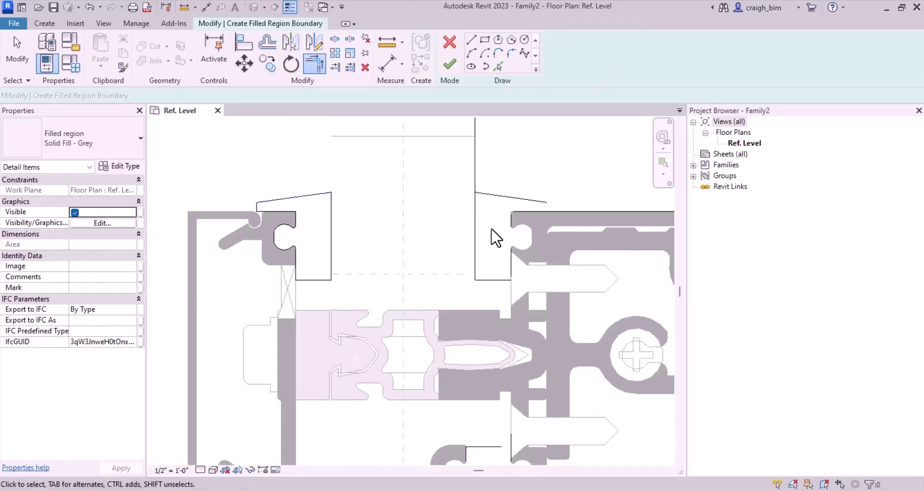
# Draw a short vertical line closing the mullion-side gasket's sloped tip, and trim the gasket outline to clean corners.
pyautogui.press('t')
pyautogui.press('r')
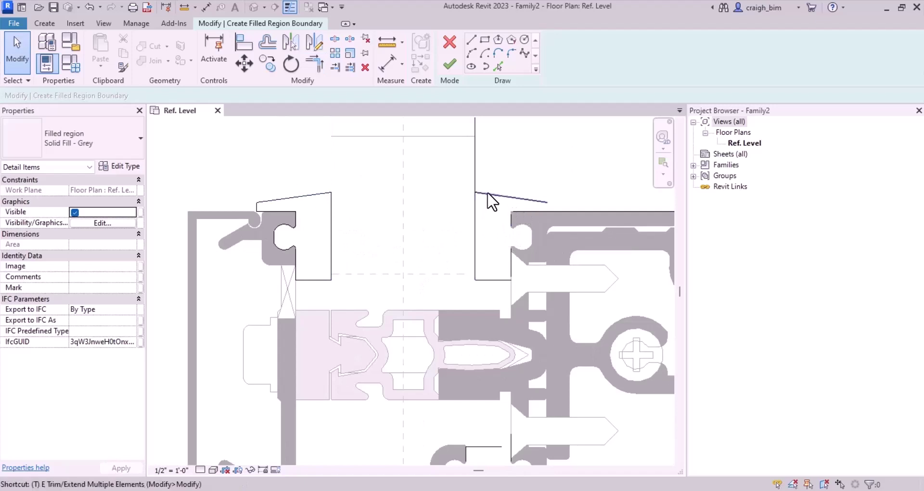
pyautogui.click(471, 39)
pyautogui.scroll(4, 541, 200)
pyautogui.click(553, 203)
pyautogui.click(554, 220)
pyautogui.press('t')
pyautogui.press('r')
pyautogui.click(535, 221)
pyautogui.click(481, 241)
pyautogui.click(482, 328)
pyautogui.click(471, 361)
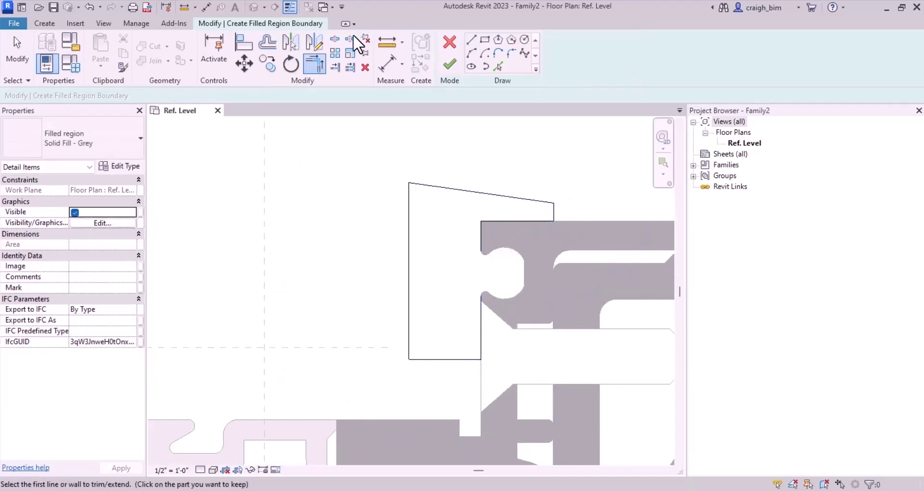
# Pick the edges of the mullion's upper C-shaped slot to complete the mullion-side gasket boundary.
pyautogui.click(499, 67)
pyautogui.scroll(3, 483, 237)
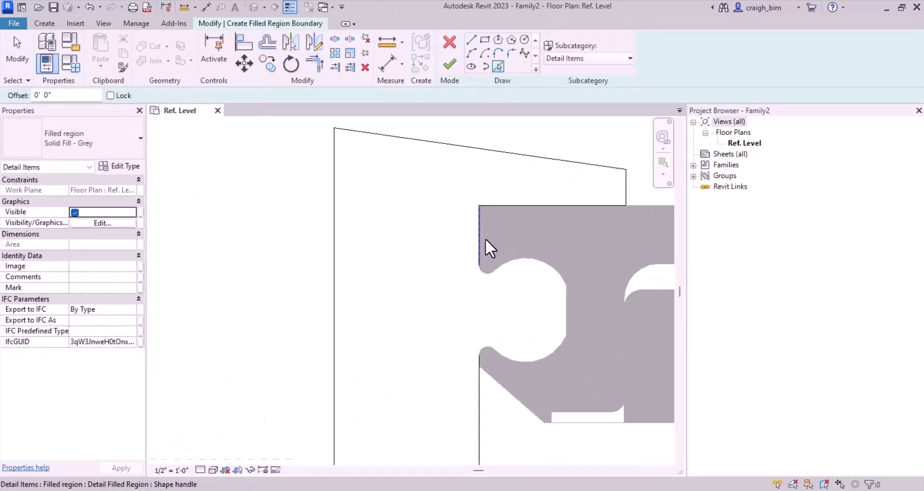
pyautogui.click(566, 310)
pyautogui.click(511, 359)
pyautogui.scroll(2, 486, 347)
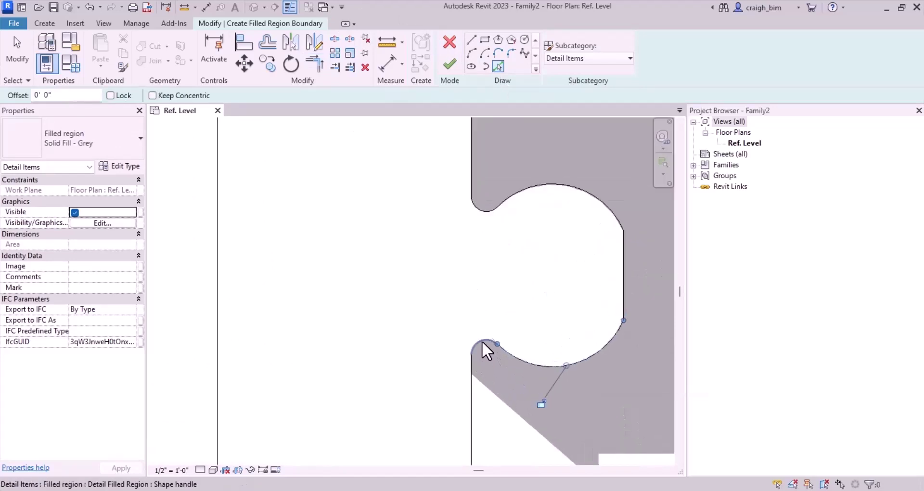
pyautogui.scroll(-3, 470, 332)
pyautogui.press('Escape')
pyautogui.scroll(-2, 458, 209)
pyautogui.scroll(4, 498, 357)
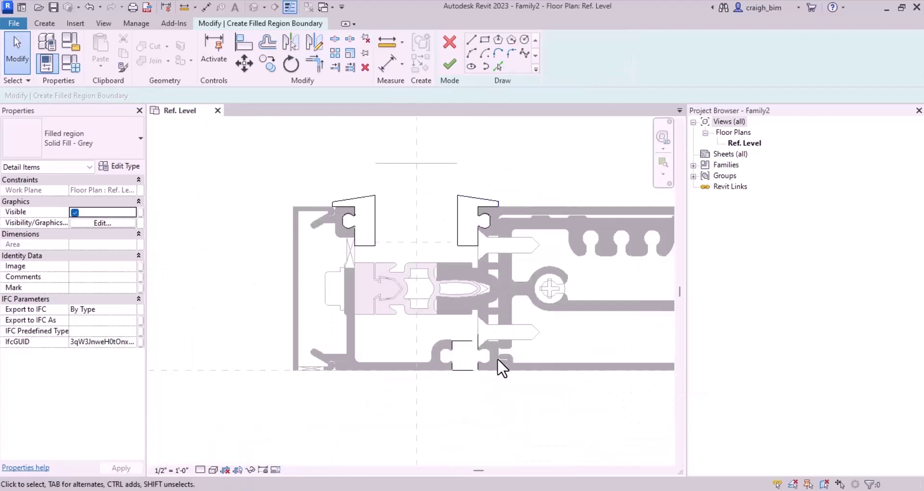
# Pick the edges of the lower C-shaped slot on the cover side as boundary lines for the lower gasket.
pyautogui.click(498, 67)
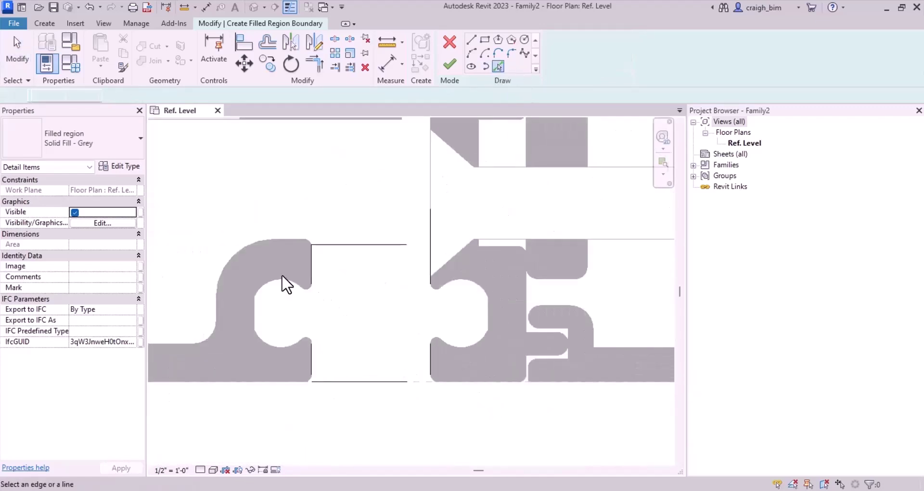
pyautogui.scroll(2, 319, 299)
pyautogui.click(332, 303)
pyautogui.click(285, 289)
pyautogui.click(239, 349)
pyautogui.click(331, 390)
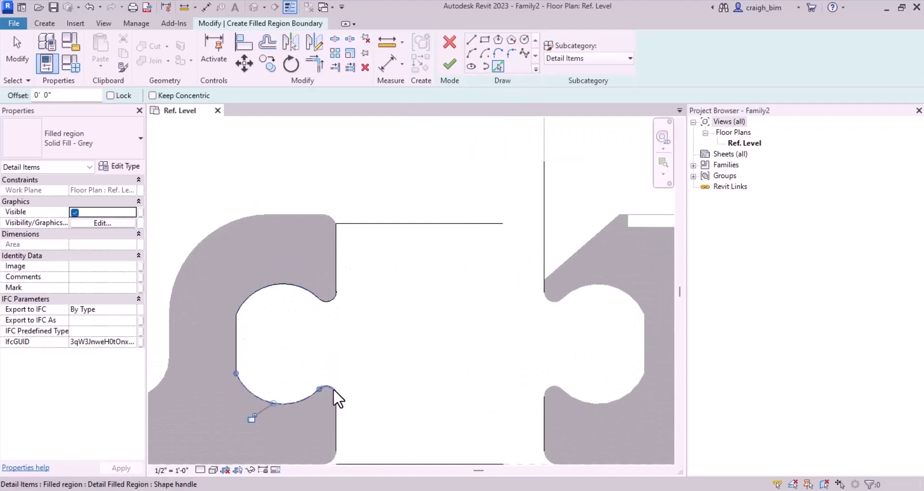
# Pick the edges of the mullion's lower C-shaped slot to continue the lower gasket boundary.
pyautogui.click(553, 388)
pyautogui.click(596, 402)
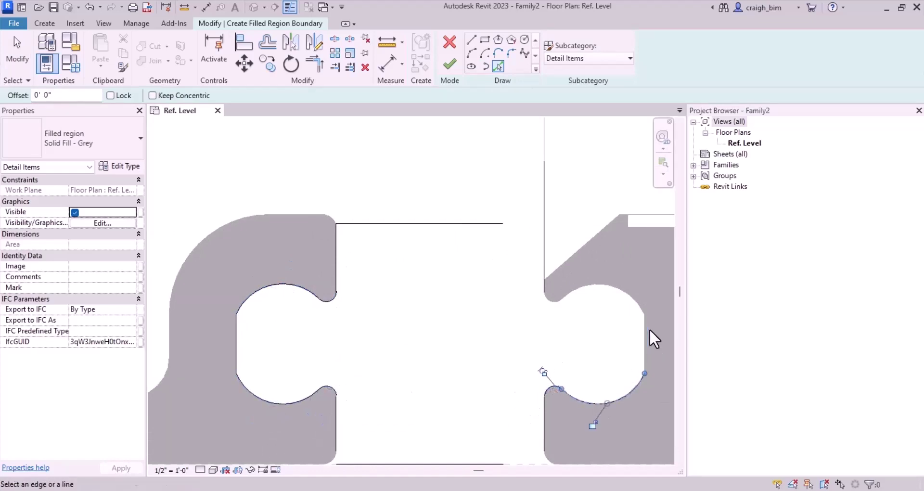
pyautogui.click(647, 330)
pyautogui.click(635, 309)
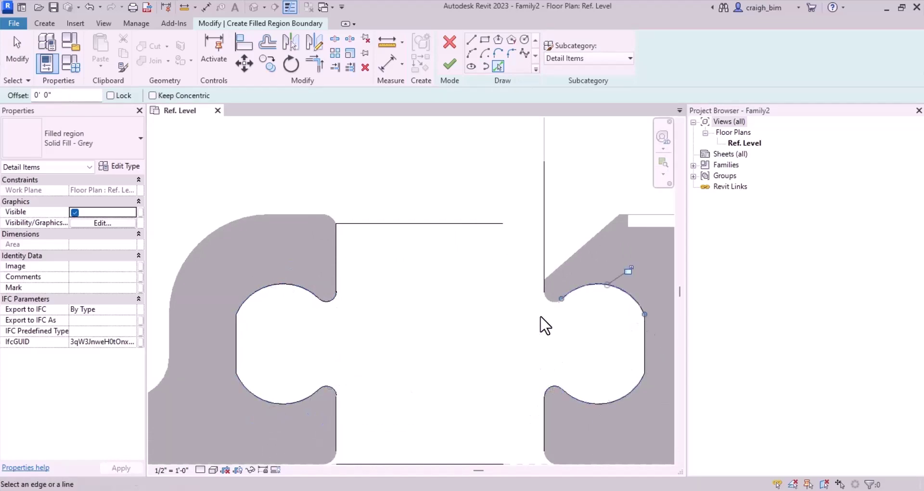
pyautogui.click(547, 294)
# Examine the lower gasket area in the imported DWG sill detail to check its outline.
pyautogui.press('t')
pyautogui.press('r')
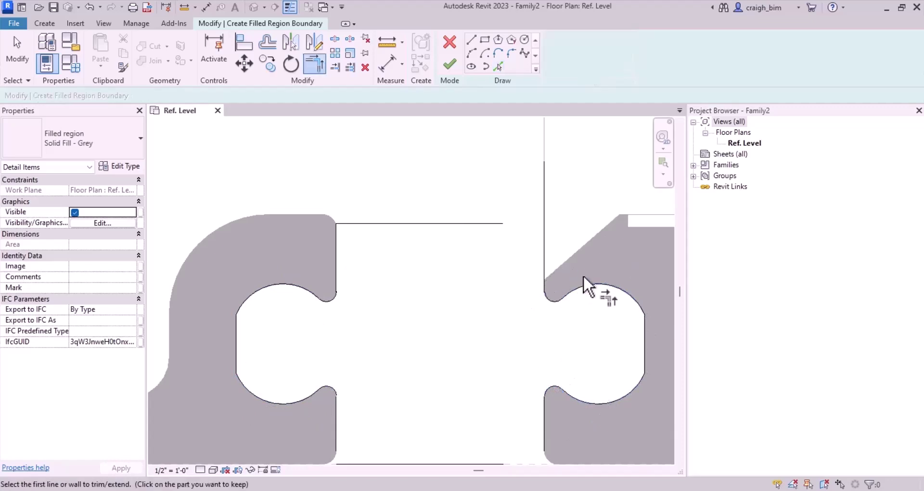
pyautogui.moveTo(597, 294); pyautogui.dragTo(478, 337, button='middle')
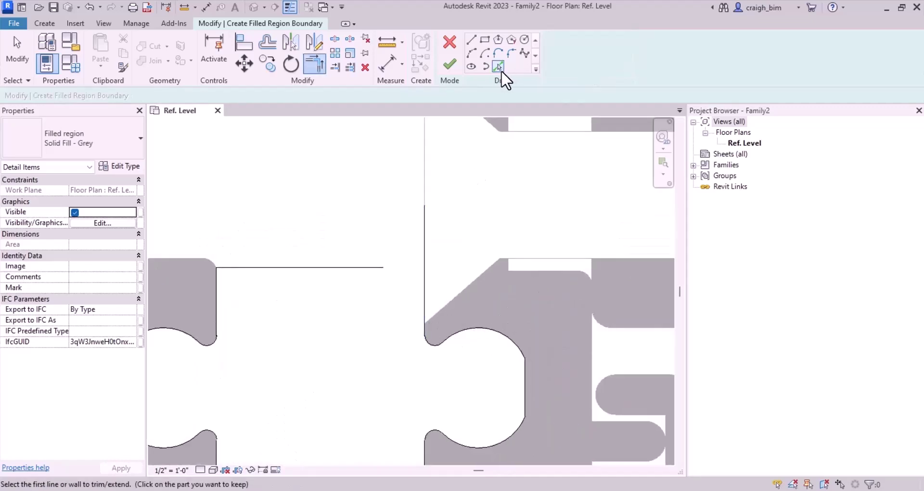
pyautogui.click(500, 68)
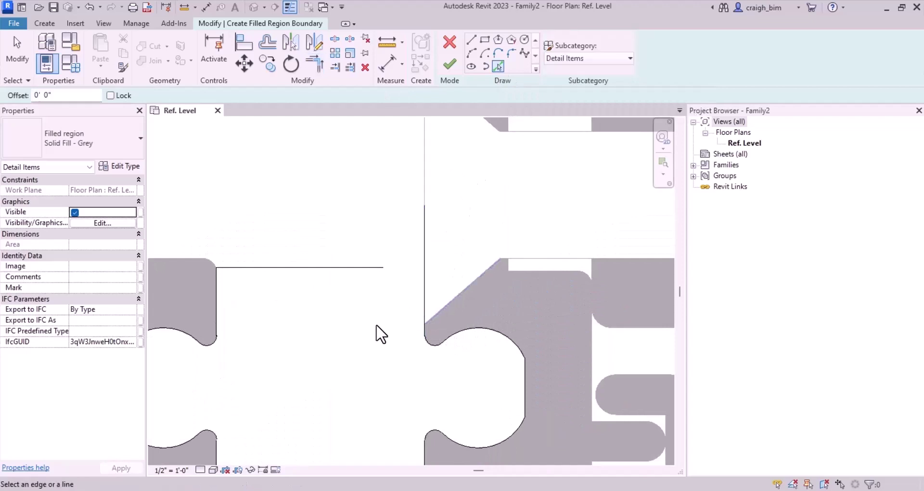
pyautogui.scroll(-8, 380, 326)
pyautogui.scroll(2, 584, 208)
pyautogui.moveTo(584, 209); pyautogui.dragTo(343, 242, button='middle')
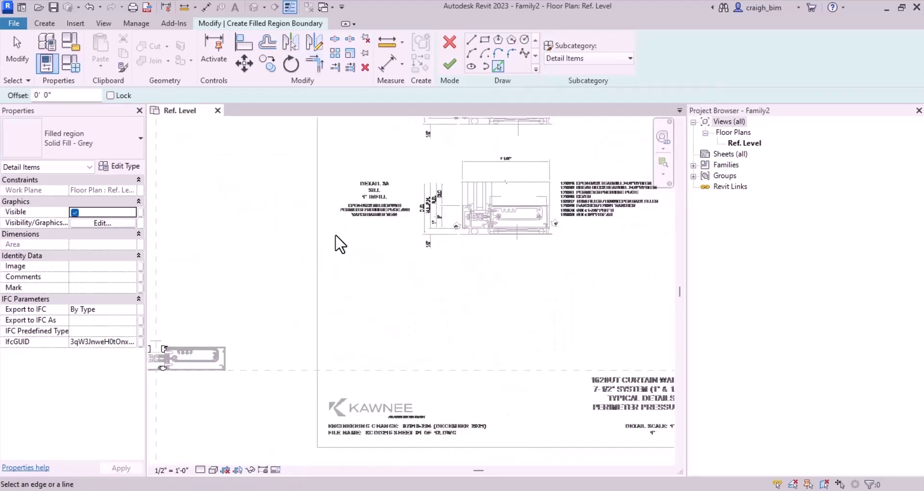
pyautogui.scroll(8, 487, 229)
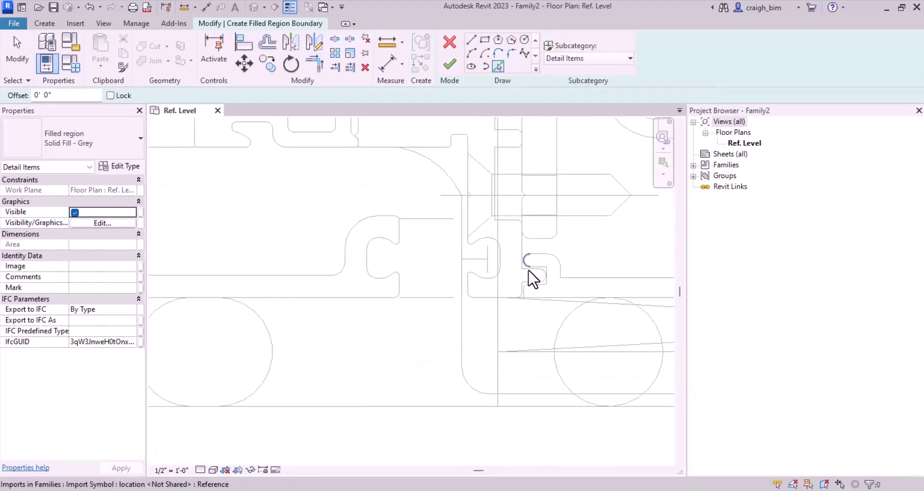
pyautogui.scroll(-8, 547, 252)
pyautogui.scroll(3, 360, 327)
pyautogui.scroll(6, 231, 374)
# Trim the lower gasket's upper and lower horizontal lines to corners with its mullion-side vertical lines.
pyautogui.press('t')
pyautogui.press('e')
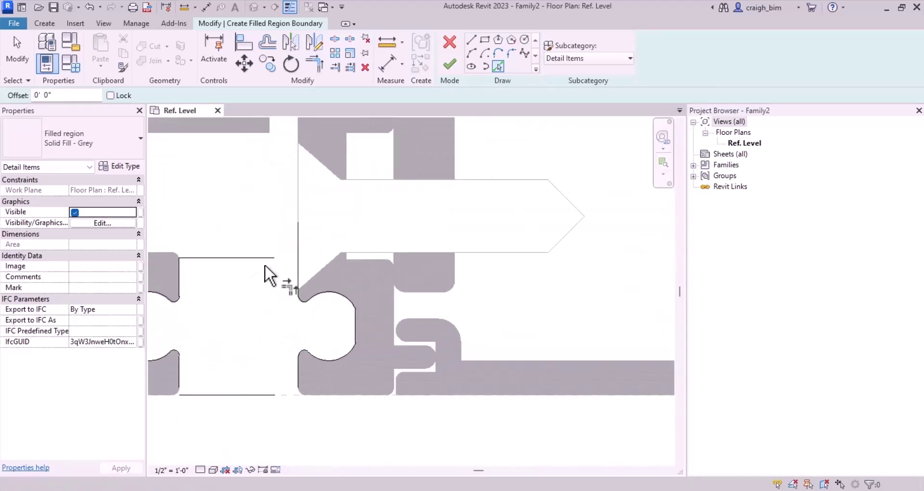
pyautogui.click(270, 258)
pyautogui.click(298, 282)
pyautogui.moveTo(285, 353); pyautogui.dragTo(382, 330, button='middle')
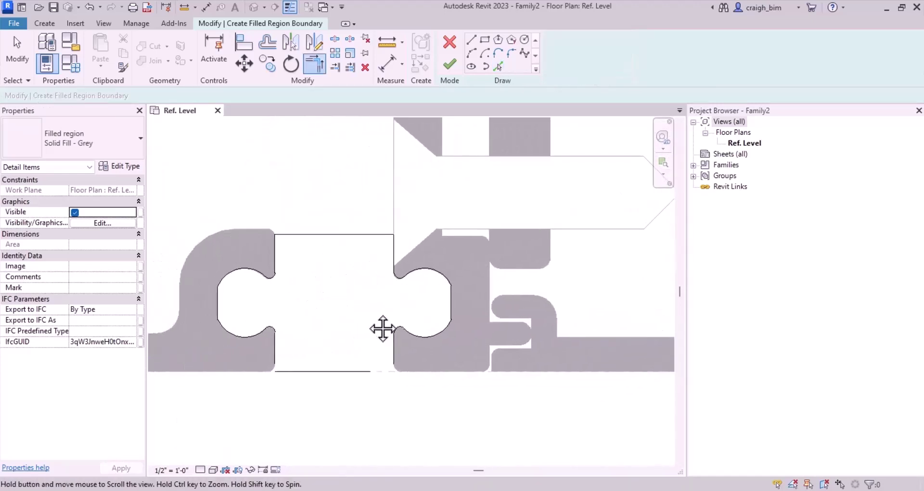
pyautogui.click(395, 351)
pyautogui.click(364, 373)
pyautogui.click(365, 373)
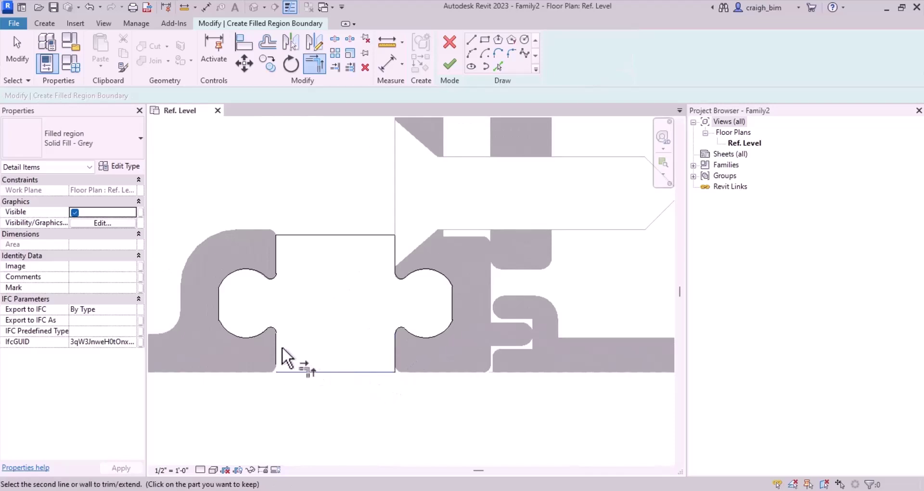
# Check that the lower gasket boundary forms one closed chain and finish the grey filled region.
pyautogui.press('Escape')
pyautogui.press('Tab')
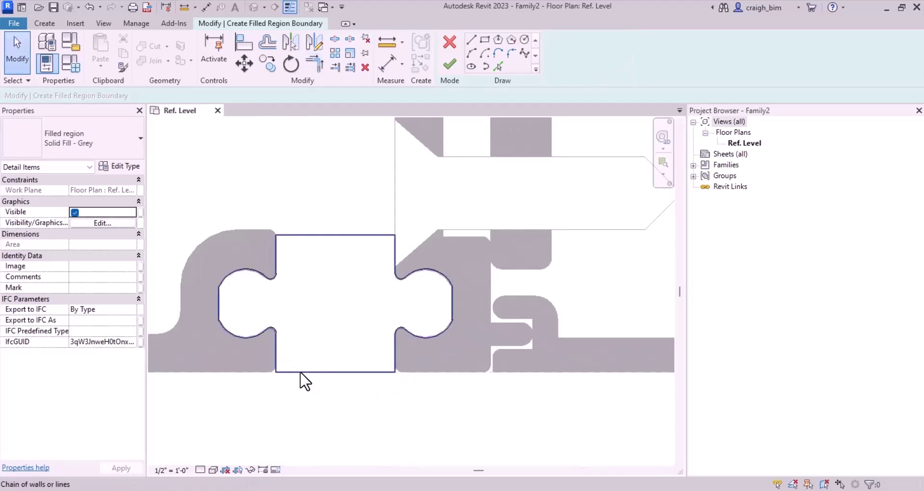
pyautogui.click(449, 64)
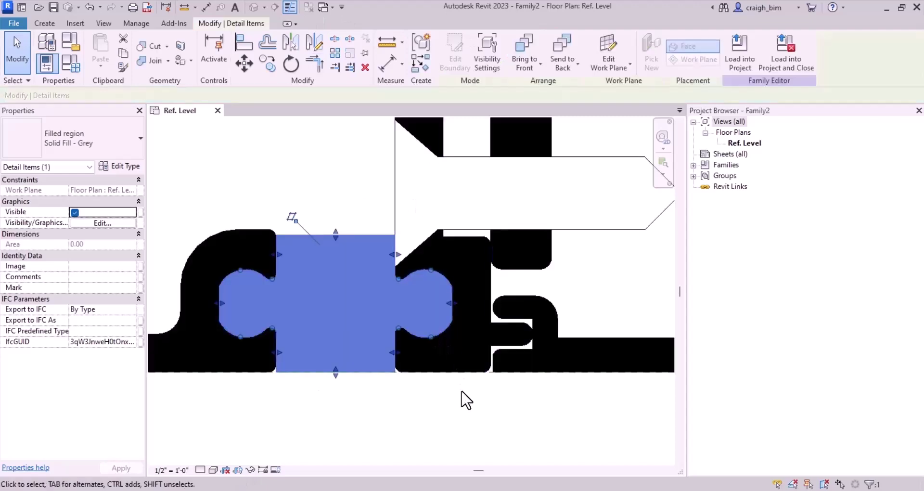
pyautogui.scroll(-3, 464, 390)
pyautogui.press('Escape')
pyautogui.scroll(-2, 401, 423)
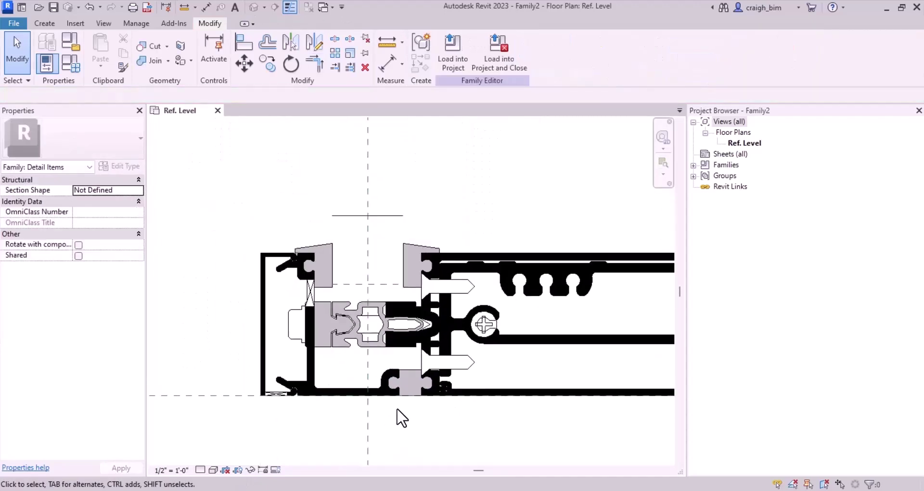
# Delete the stray horizontal line above the glazing gaskets and copy the whole sill detail to the clipboard.
pyautogui.click(374, 215)
pyautogui.press('Delete')
pyautogui.scroll(-3, 337, 269)
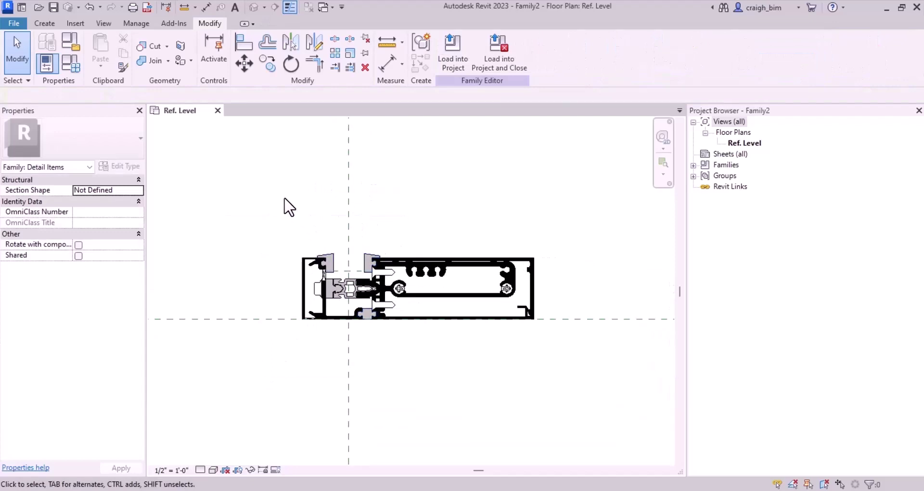
pyautogui.moveTo(272, 202); pyautogui.dragTo(605, 399)
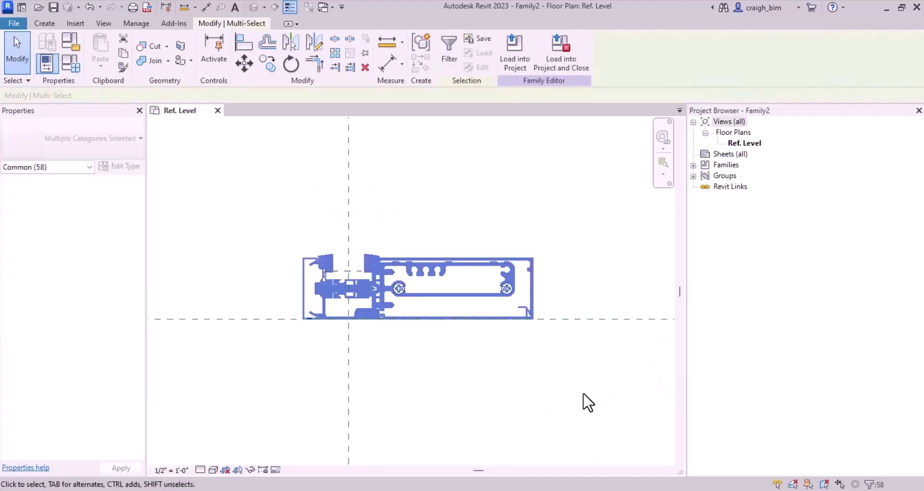
pyautogui.press('Escape')
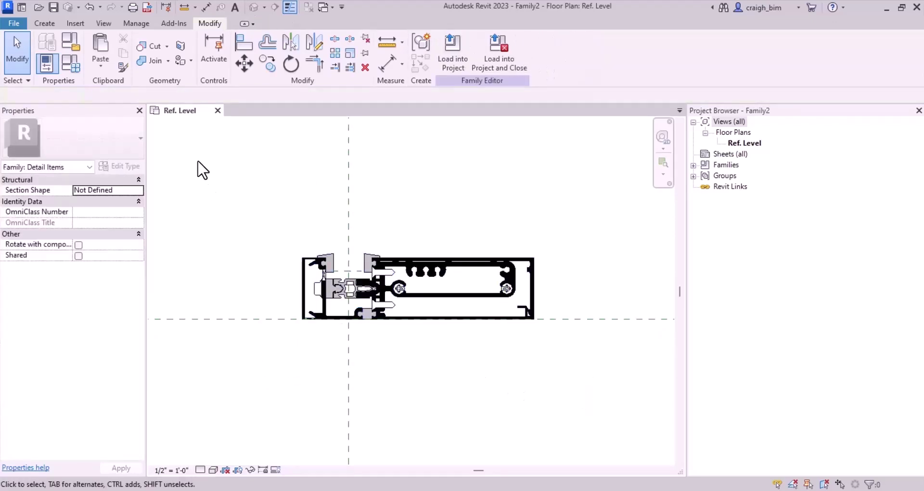
pyautogui.click(14, 22)
pyautogui.click(32, 66)
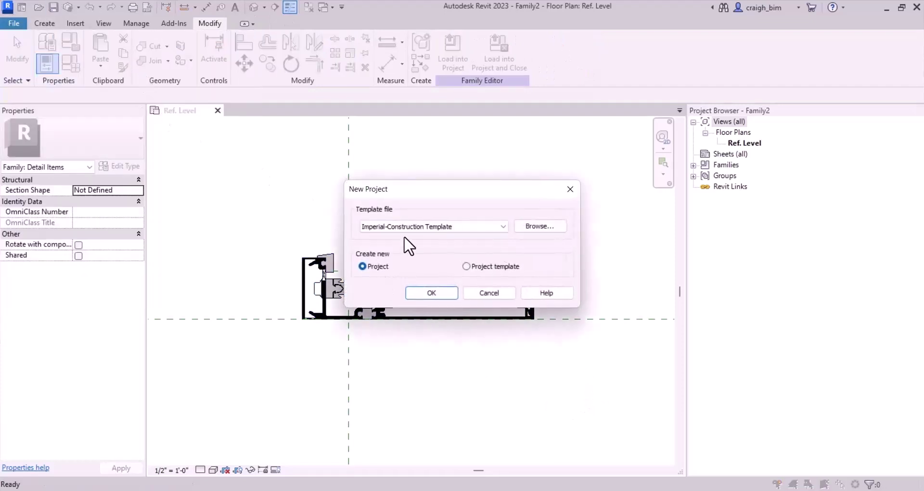
pyautogui.press('Escape')
# Create a new family from the Detail Item.rft template in the English-Imperial folder.
pyautogui.click(14, 23)
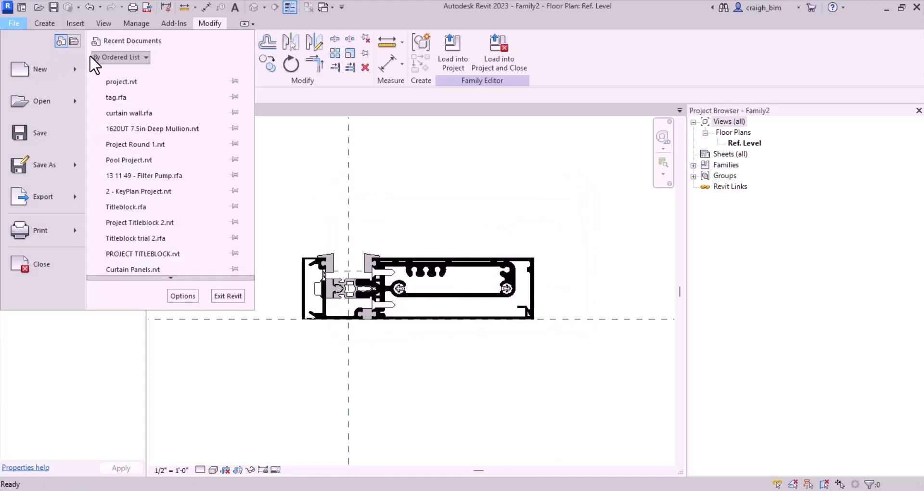
pyautogui.moveTo(80, 64)
pyautogui.click(145, 115)
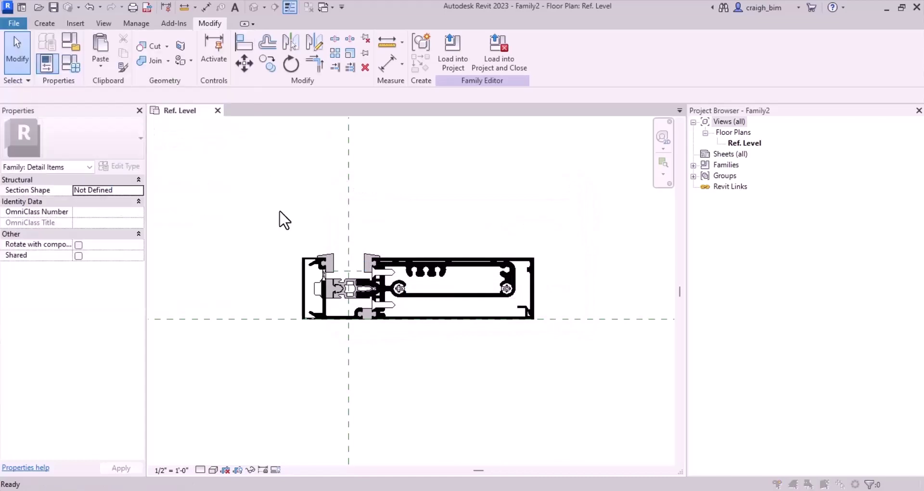
pyautogui.doubleClick(236, 102)
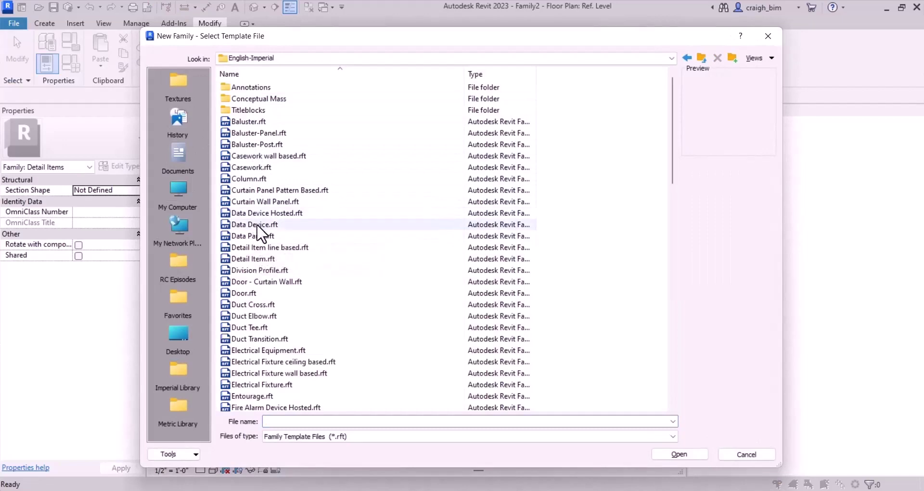
pyautogui.click(251, 262)
pyautogui.doubleClick(251, 262)
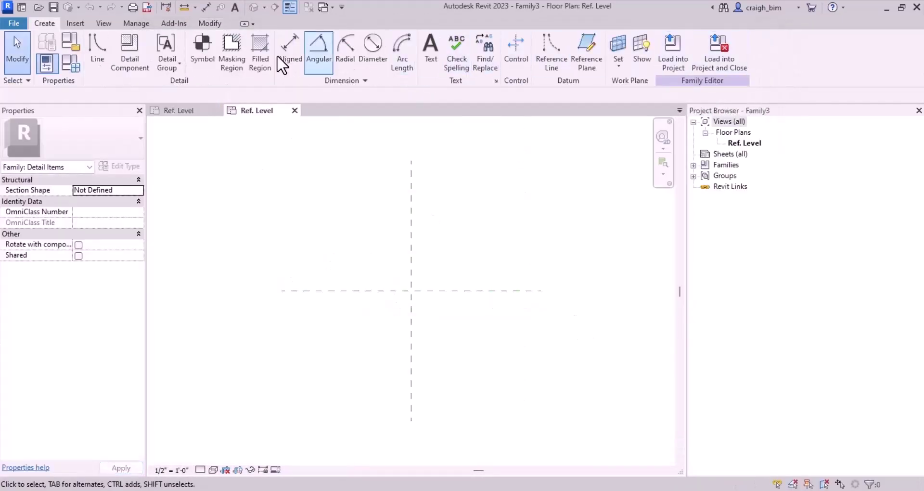
# Paste the copied sill detail into the new family, aligned to the current view.
pyautogui.click(210, 23)
pyautogui.click(105, 62)
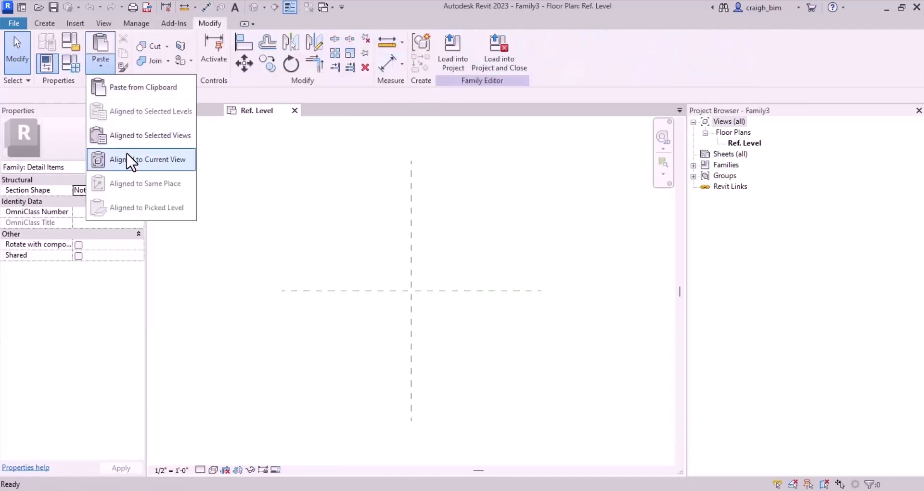
pyautogui.click(135, 157)
pyautogui.click(484, 380)
pyautogui.click(503, 292)
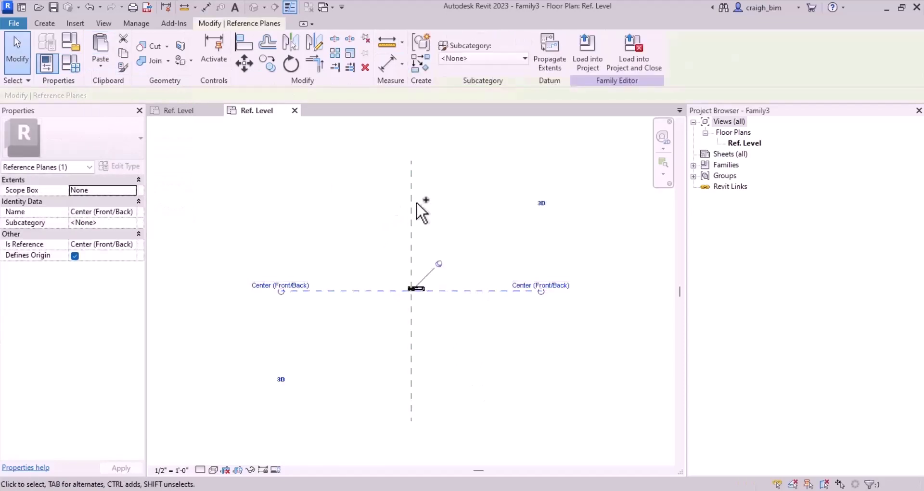
pyautogui.press('Escape')
# Set the view scale to 3" = 1'-0" and the visual style to Hidden Line.
pyautogui.scroll(8, 412, 295)
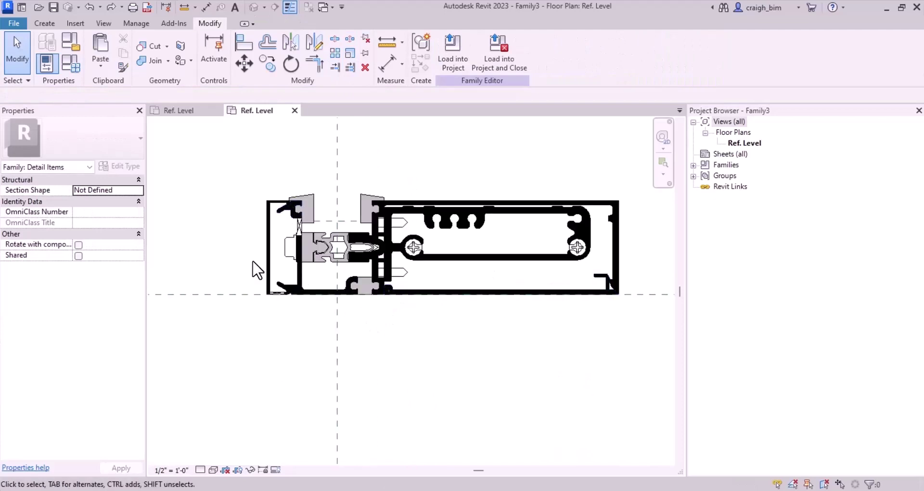
pyautogui.scroll(3, 260, 279)
pyautogui.click(177, 471)
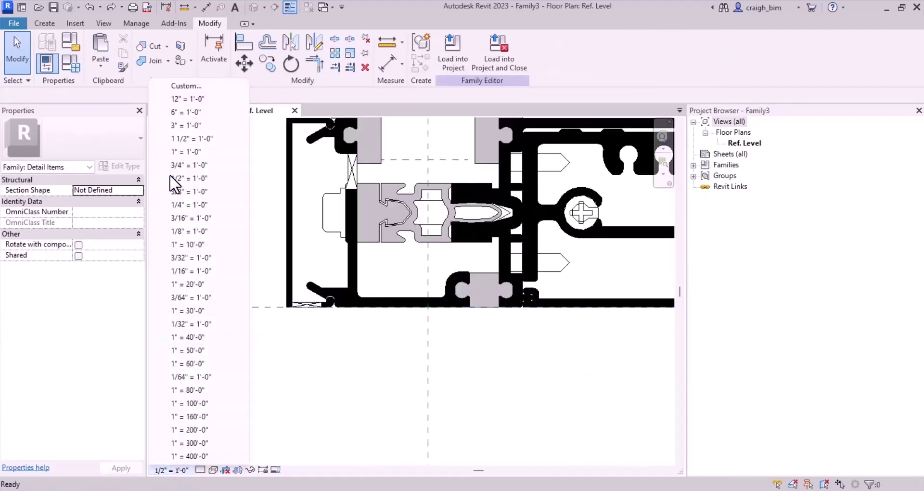
pyautogui.click(192, 126)
pyautogui.click(212, 471)
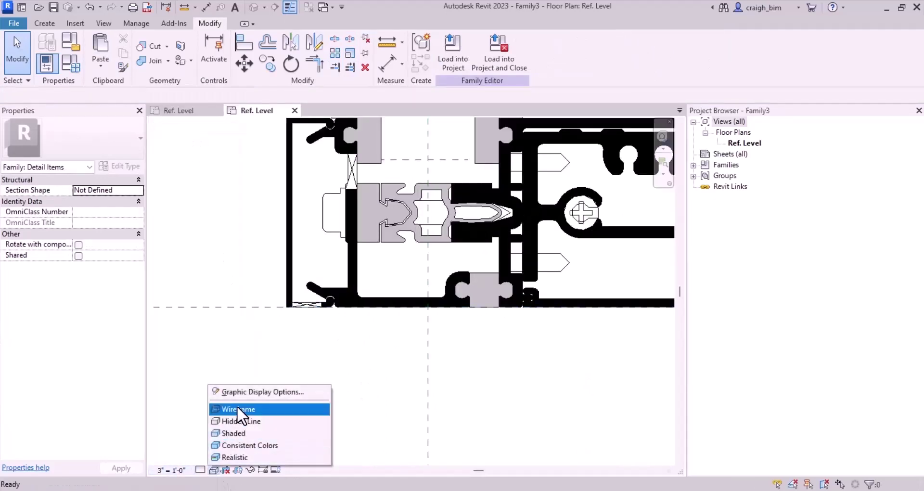
pyautogui.click(235, 420)
pyautogui.scroll(-2, 266, 311)
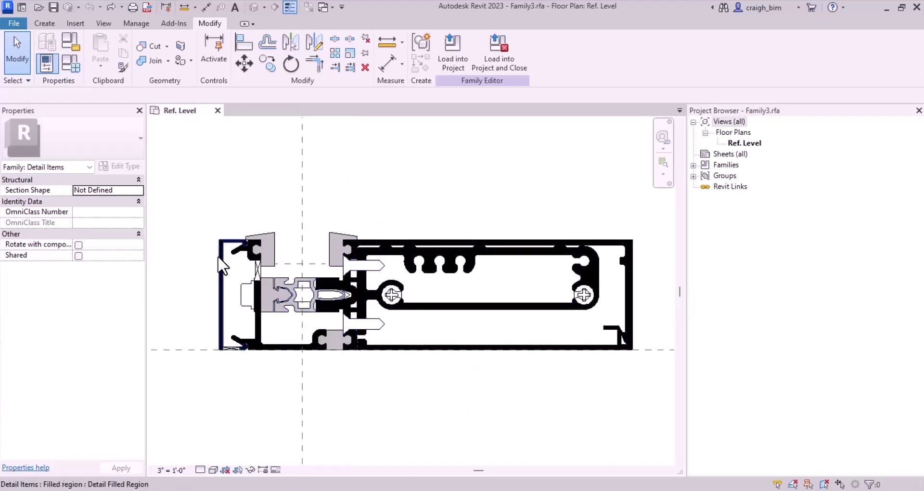
# Select all instances of the black filled regions in the sill detail and change their type to Aluminum.
pyautogui.click(246, 296)
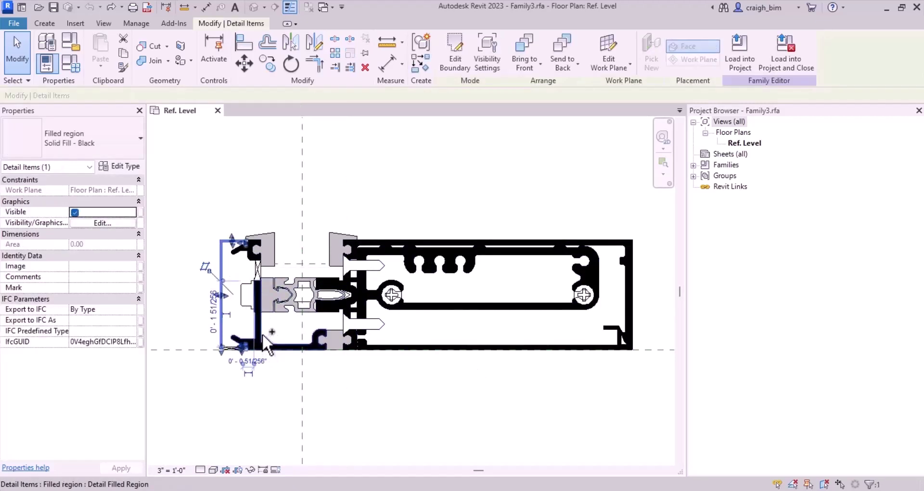
pyautogui.keyDown('ctrl'); pyautogui.click(262, 334); pyautogui.keyUp('ctrl')
pyautogui.keyDown('ctrl'); pyautogui.click(389, 350); pyautogui.keyUp('ctrl')
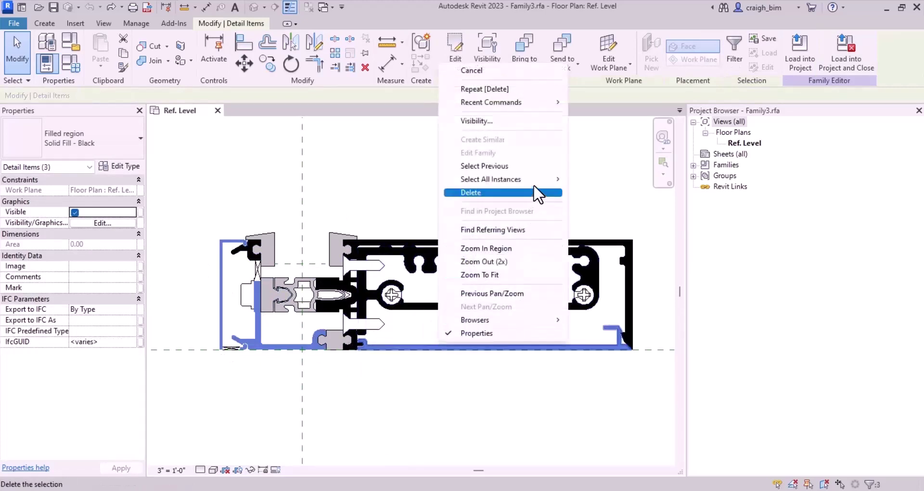
pyautogui.moveTo(530, 179)
pyautogui.click(607, 192)
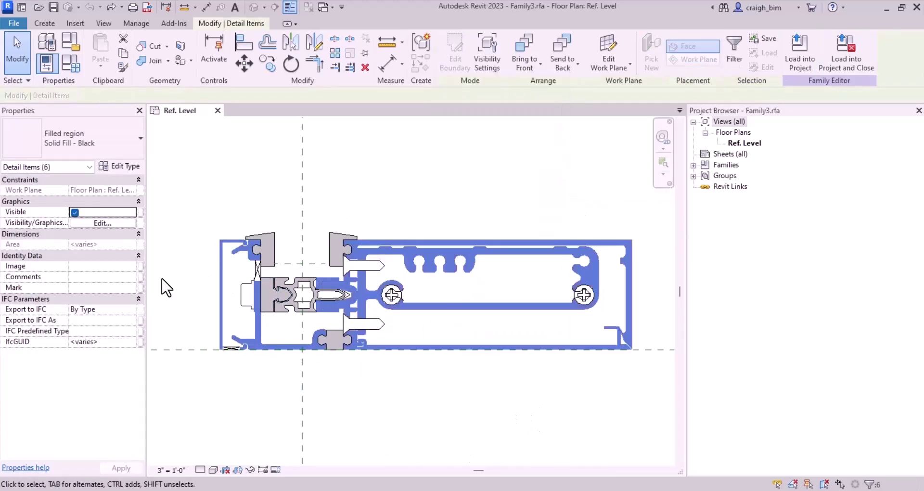
pyautogui.click(82, 154)
pyautogui.click(40, 197)
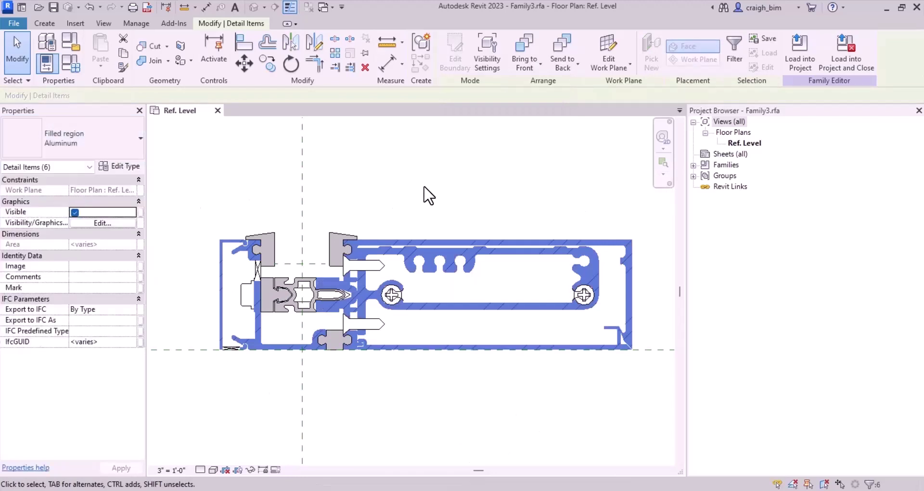
pyautogui.click(436, 182)
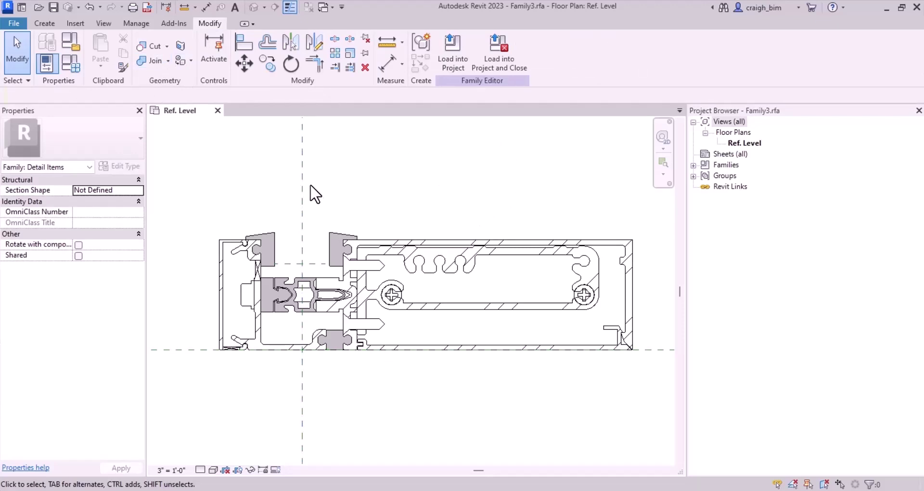
pyautogui.click(53, 7)
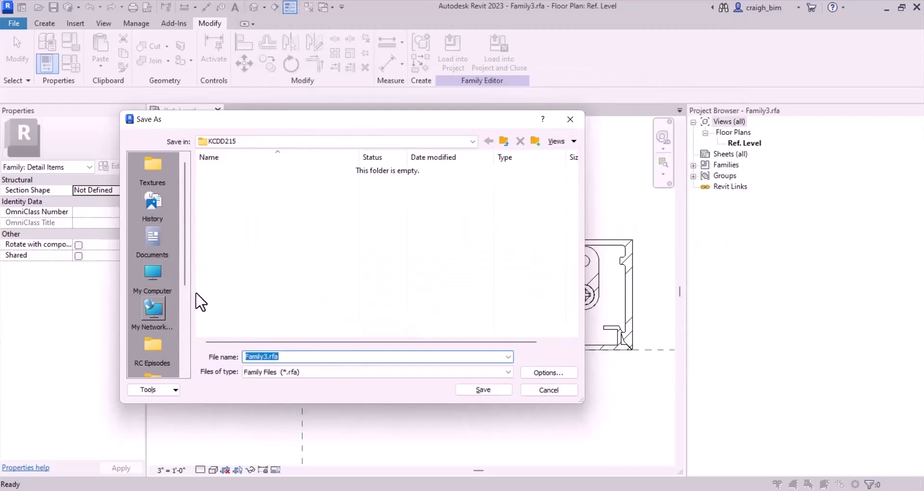
pyautogui.scroll(-3, 164, 285)
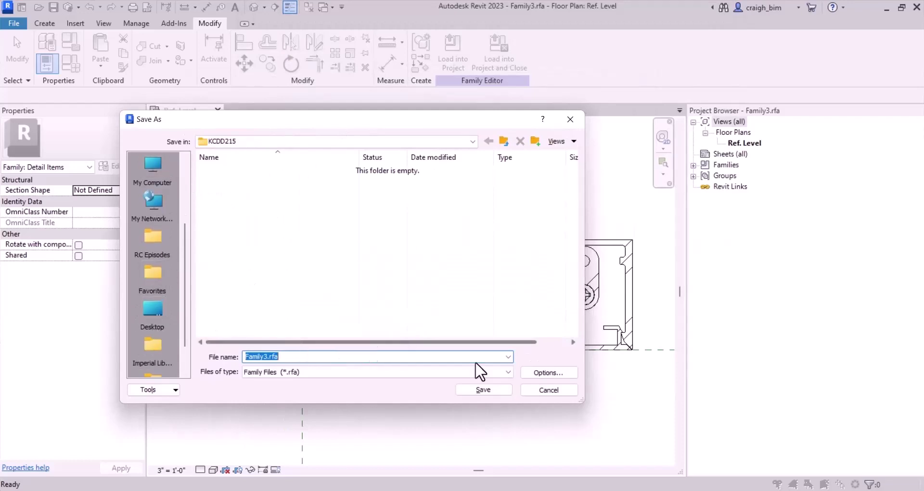
pyautogui.click(557, 393)
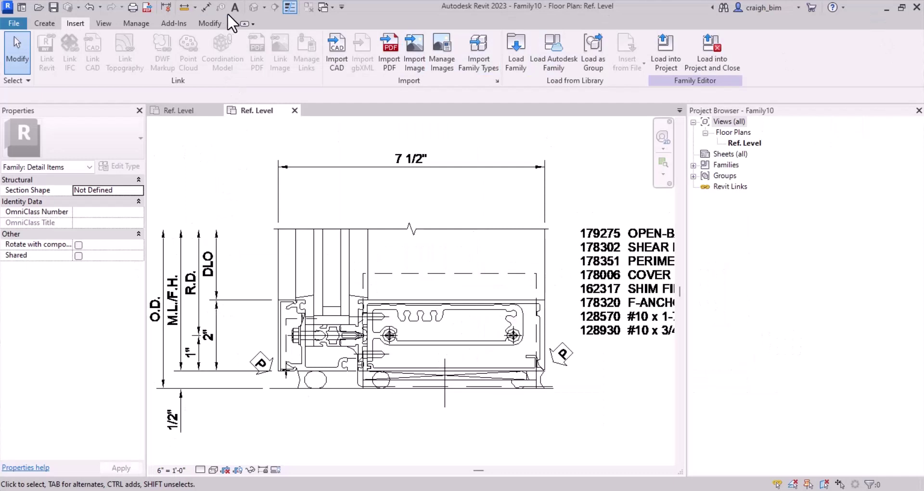
# Dimension the overall thickness of the glazing unit and the thickness of its outer pane in the imported sill detail.
pyautogui.click(206, 6)
pyautogui.scroll(3, 308, 246)
pyautogui.click(319, 248)
pyautogui.click(380, 248)
pyautogui.click(357, 168)
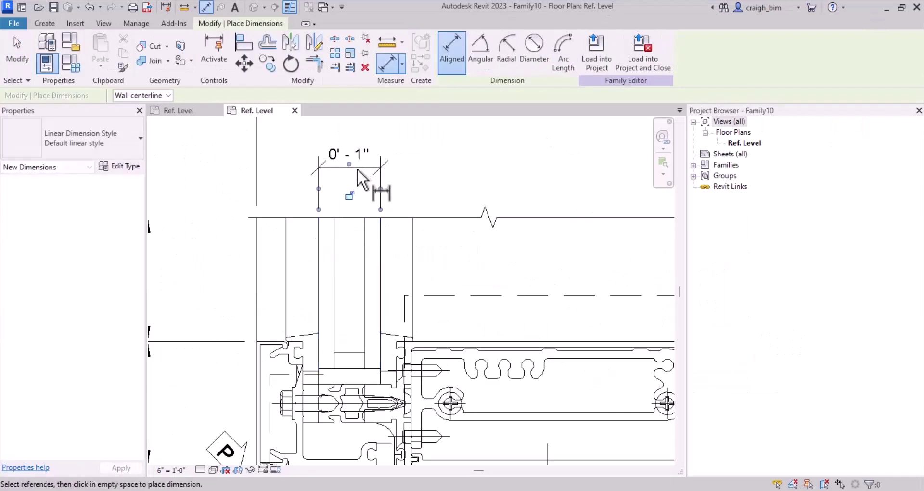
pyautogui.click(319, 250)
pyautogui.click(334, 250)
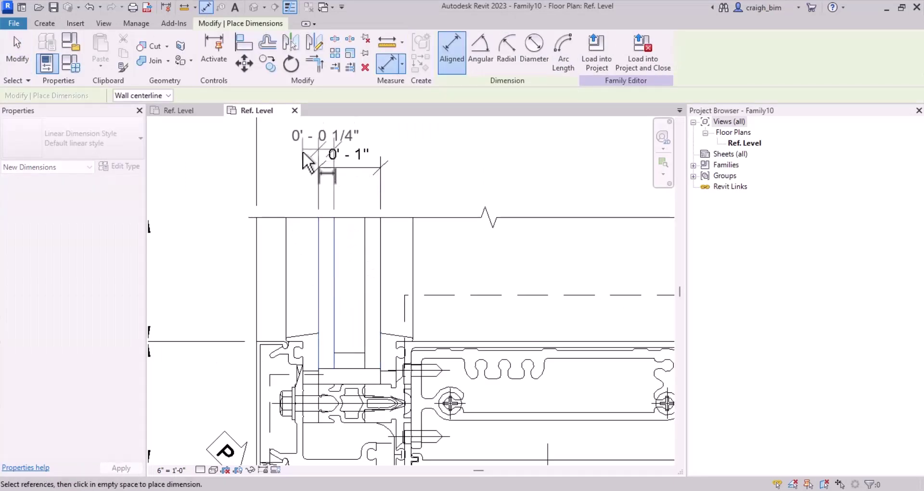
pyautogui.scroll(-2, 302, 144)
pyautogui.click(299, 143)
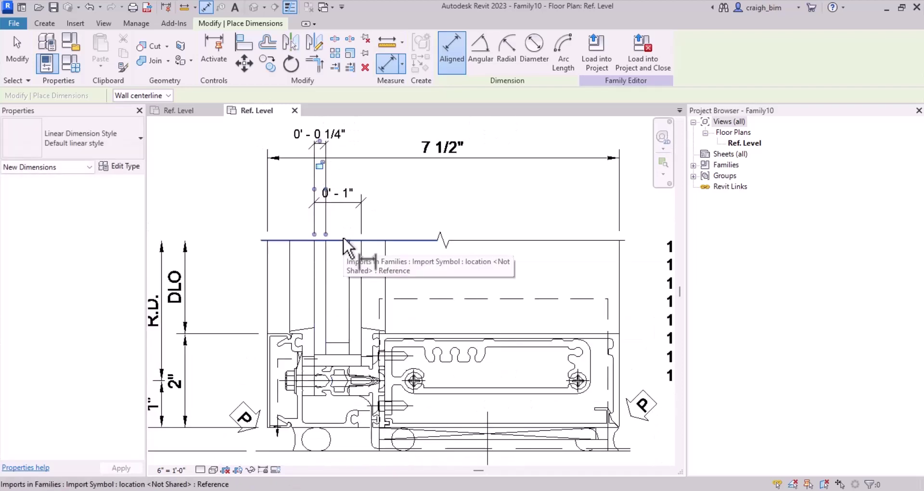
# Dimension the vertical distance from the break line down to the bottom edge of the glass.
pyautogui.click(344, 240)
pyautogui.click(307, 354)
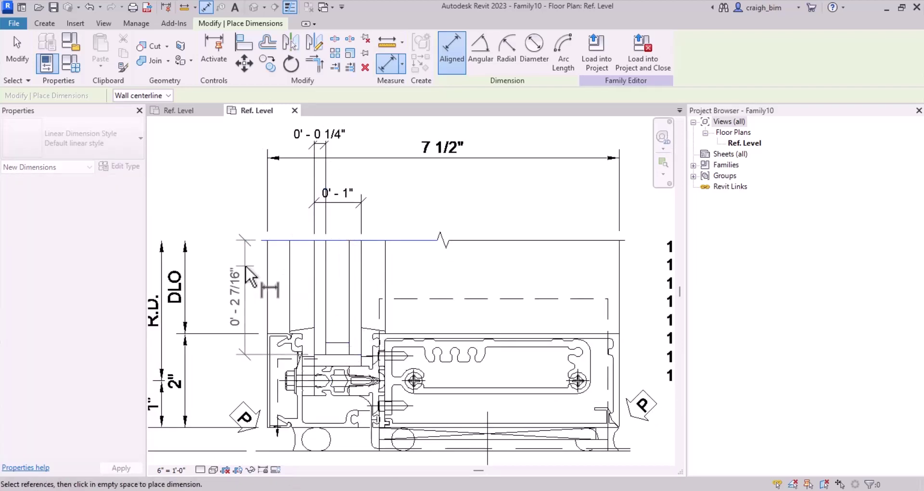
pyautogui.click(236, 274)
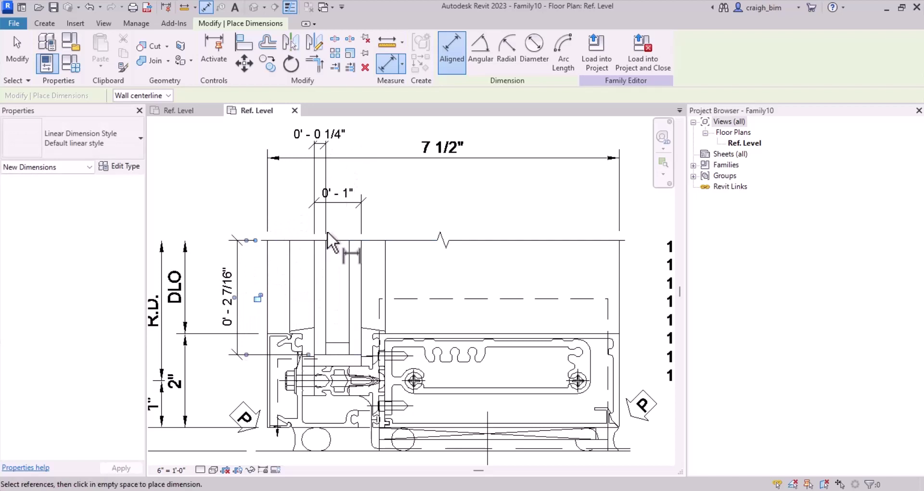
pyautogui.press('Escape')
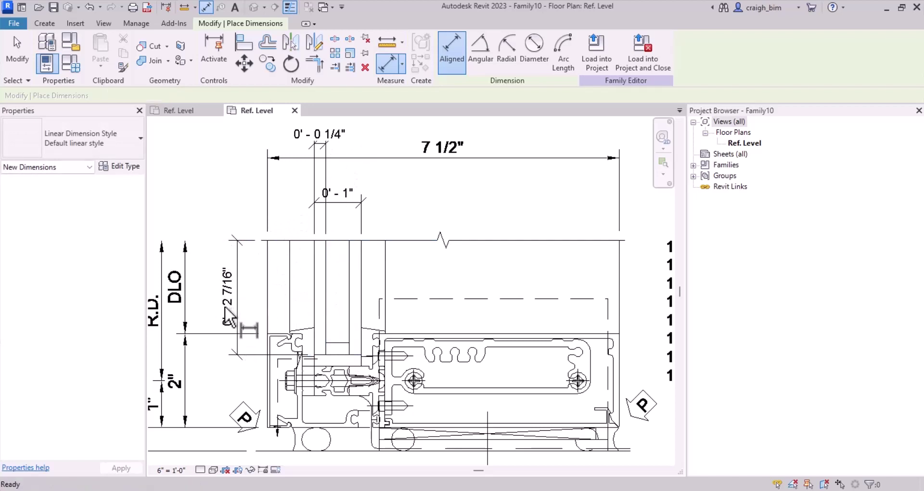
pyautogui.press('Escape')
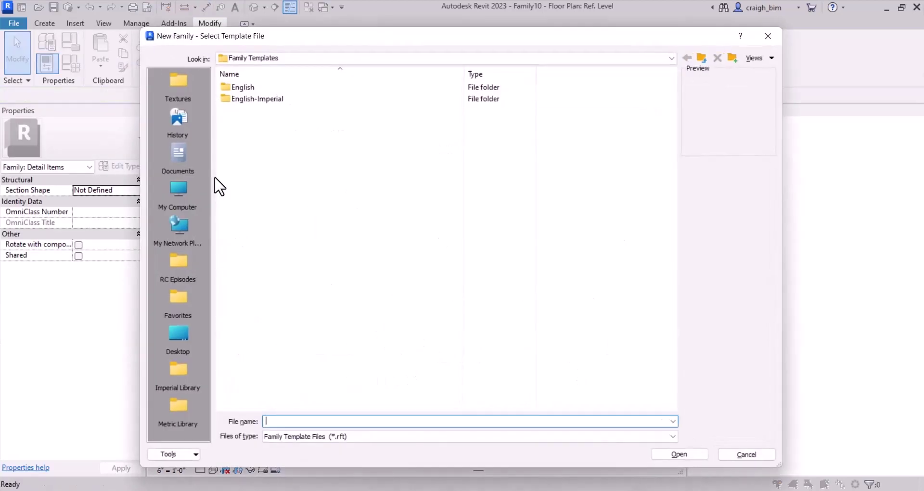
# Create a new family from the Detail Item line based.rft template in the English-Imperial folder.
pyautogui.doubleClick(262, 97)
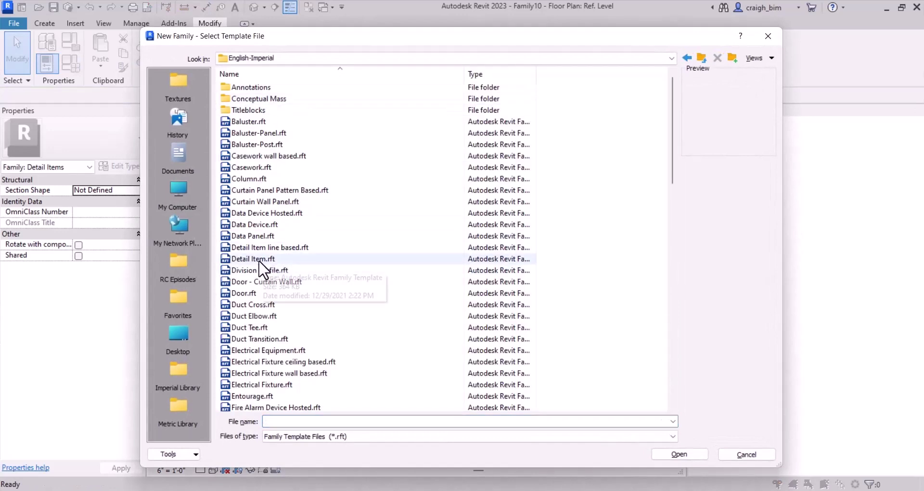
pyautogui.click(268, 248)
pyautogui.click(680, 451)
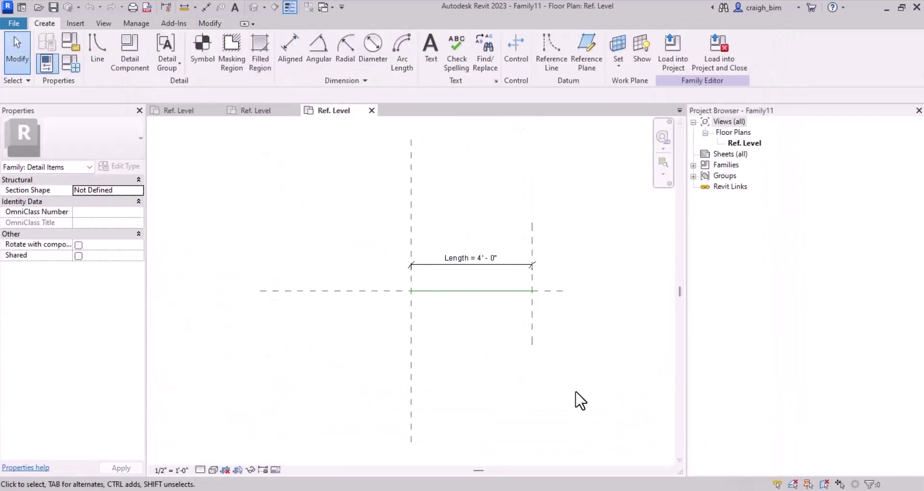
# Set the Length dimension between the two vertical reference planes to 5".
pyautogui.click(489, 260)
pyautogui.click(490, 257)
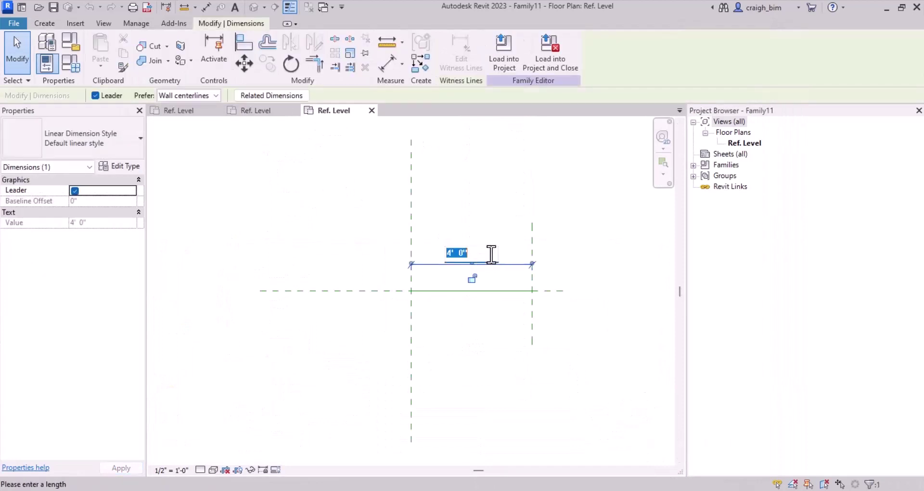
pyautogui.write('5')
pyautogui.press('Return')
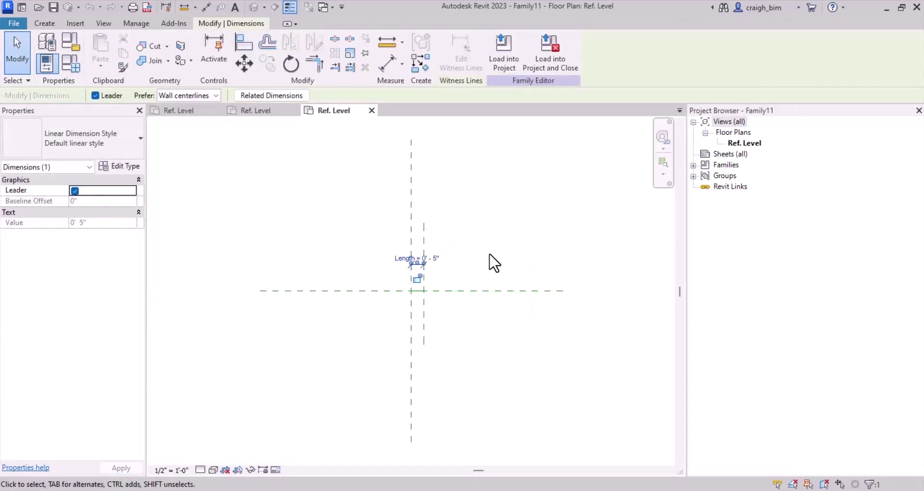
pyautogui.click(388, 208)
# Start a masking region and add boundary lines offset 1/2" on both sides of the horizontal reference line.
pyautogui.scroll(6, 446, 299)
pyautogui.scroll(5, 453, 312)
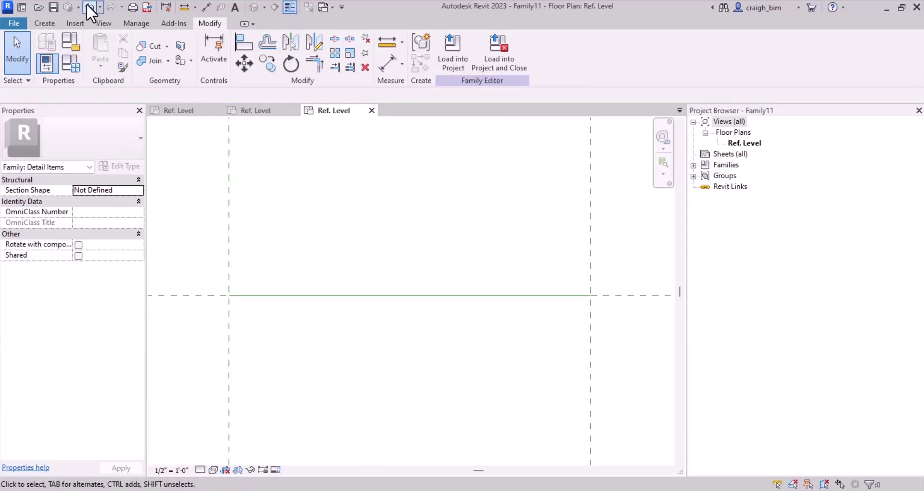
pyautogui.click(42, 23)
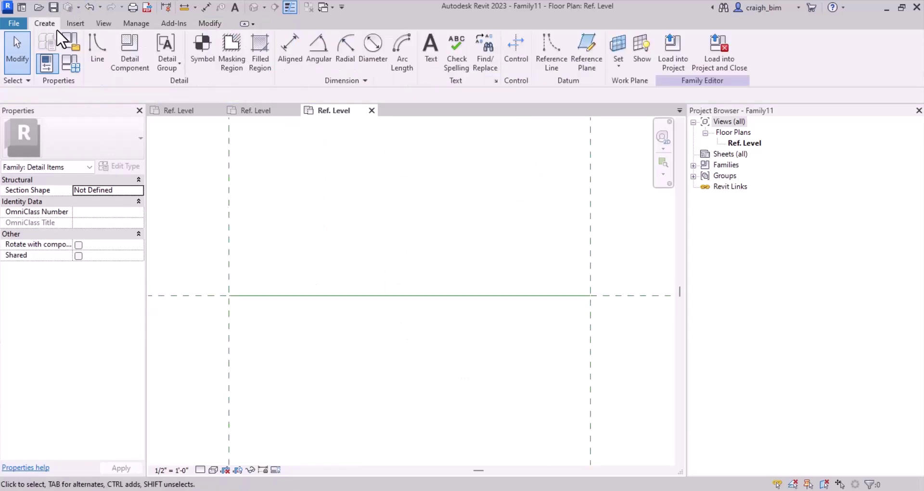
pyautogui.click(231, 47)
pyautogui.click(498, 66)
pyautogui.click(68, 96)
pyautogui.write('.5')
pyautogui.press('Return')
pyautogui.click(251, 300)
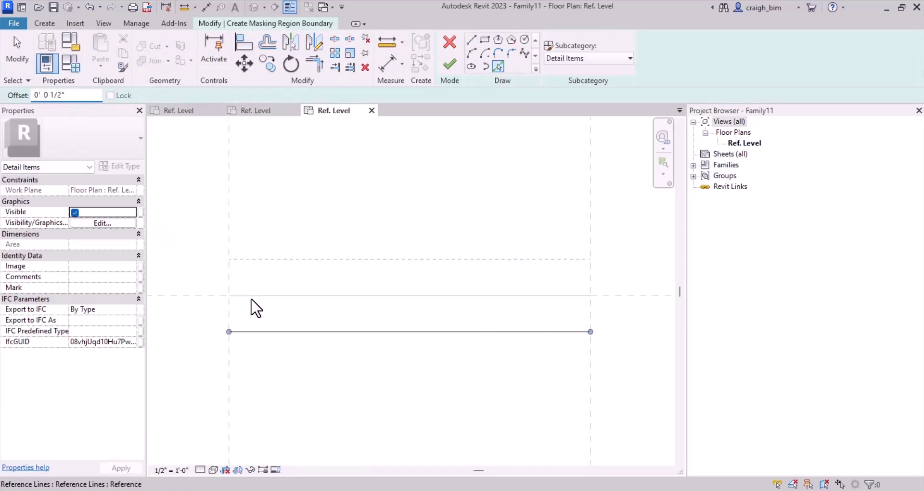
pyautogui.click(273, 295)
# Add inner boundary lines offset 1/4" to both sides of the horizontal reference line.
pyautogui.click(74, 95)
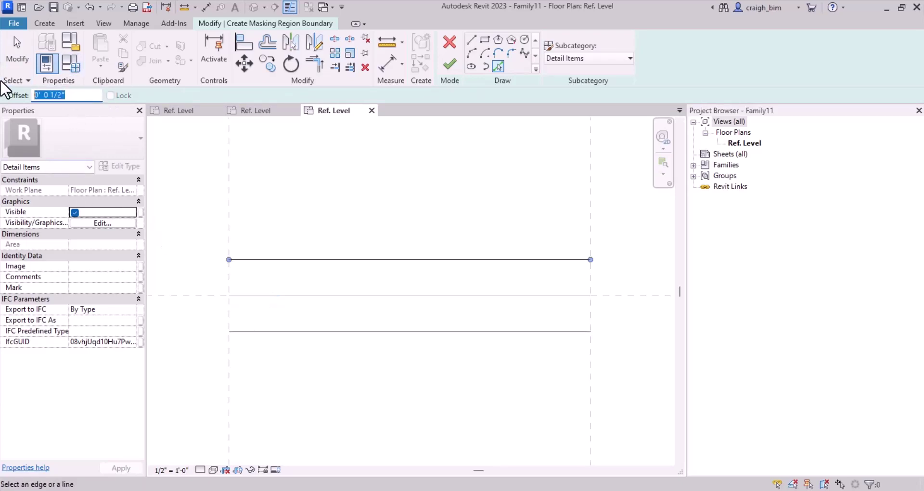
pyautogui.write('.25"')
pyautogui.click(407, 294)
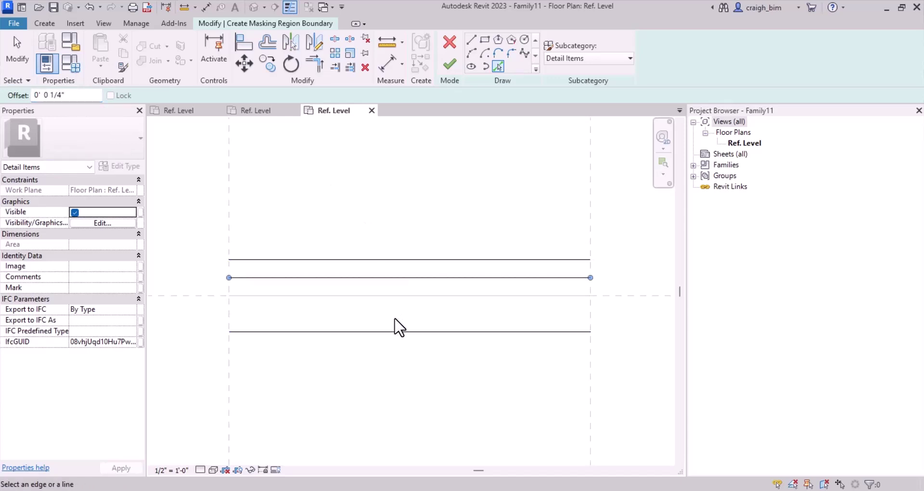
pyautogui.click(392, 337)
# Close both ends of the upper and lower glass strips with short boundary lines between the outer and inner lines.
pyautogui.click(472, 40)
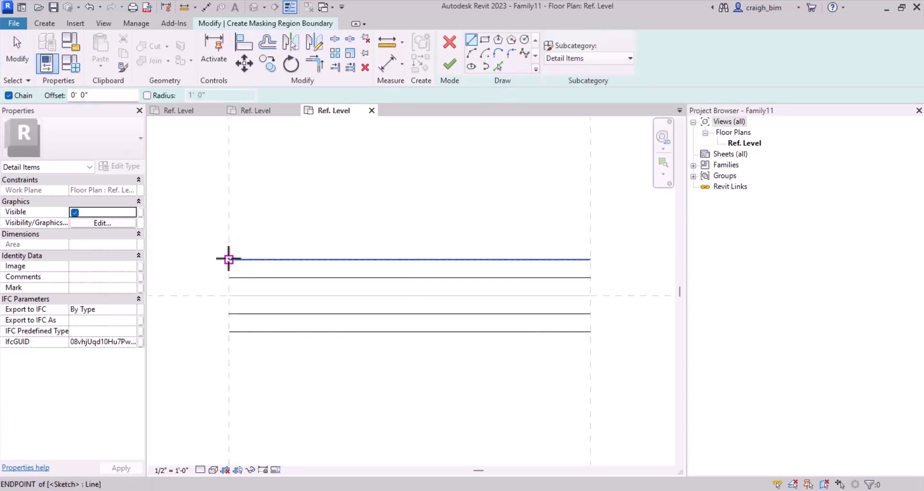
pyautogui.click(229, 259)
pyautogui.click(229, 277)
pyautogui.press('Escape')
pyautogui.click(228, 313)
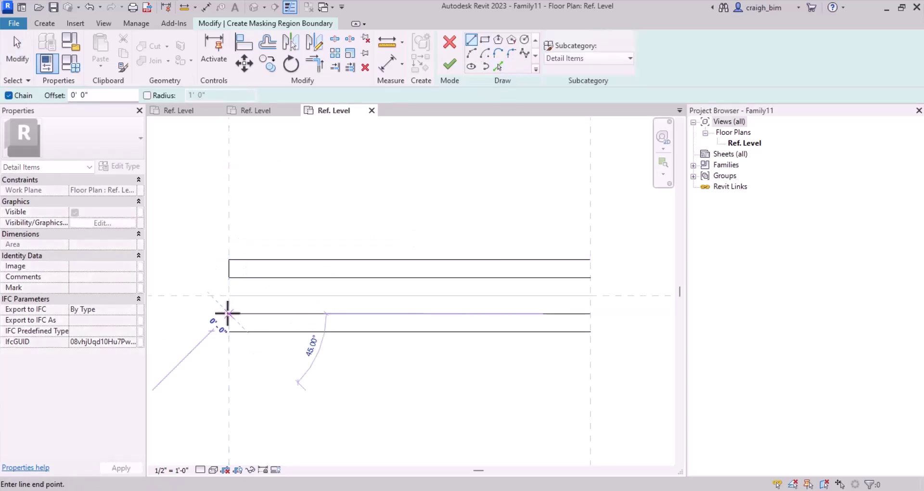
pyautogui.click(228, 332)
pyautogui.press('Escape')
pyautogui.click(590, 260)
pyautogui.click(590, 277)
pyautogui.click(590, 313)
pyautogui.click(591, 332)
pyautogui.press('Escape')
pyautogui.press('Escape')
# Align the masking region's end lines to the two vertical reference planes and lock the alignments.
pyautogui.press('a')
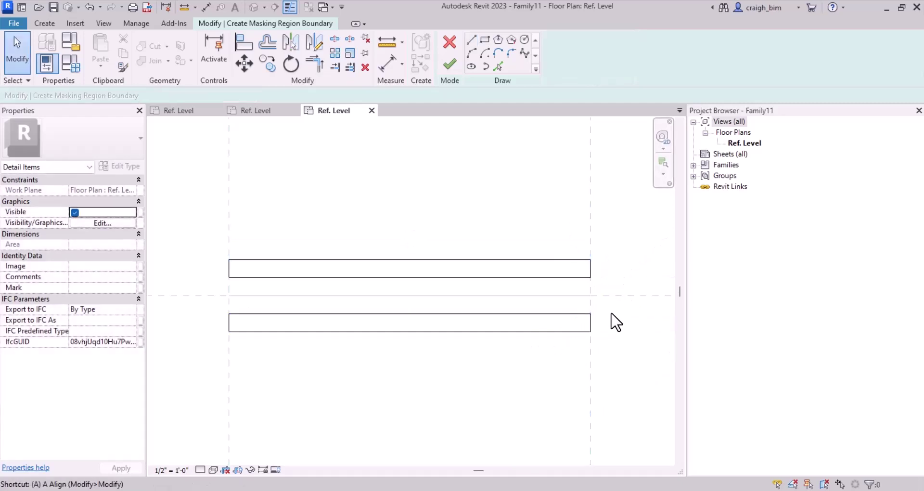
pyautogui.press('l')
pyautogui.click(591, 236)
pyautogui.click(590, 268)
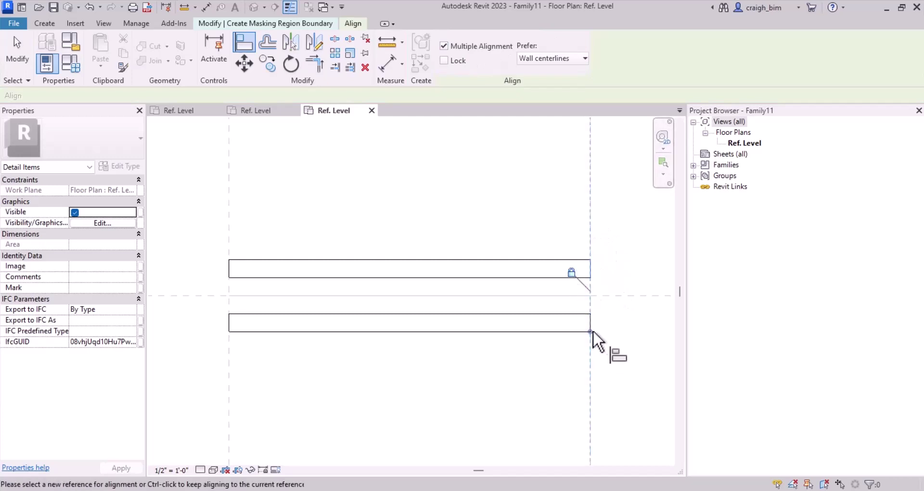
pyautogui.click(571, 272)
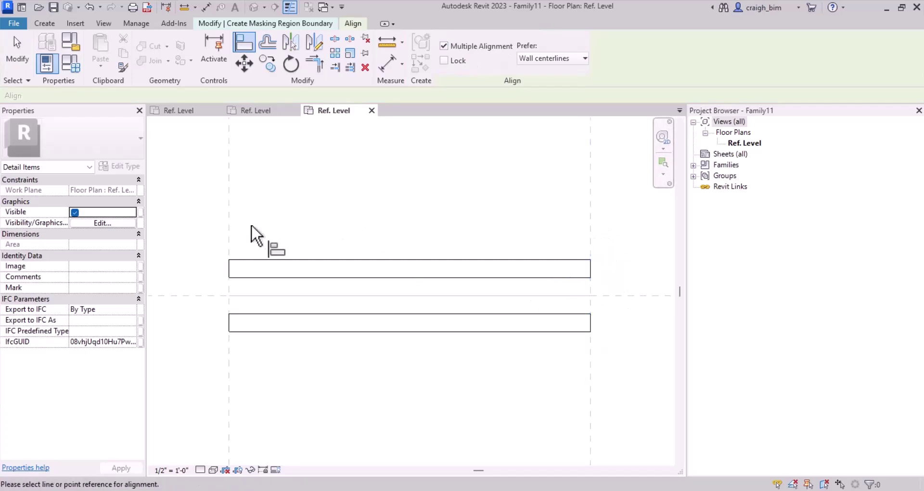
pyautogui.click(229, 246)
pyautogui.click(229, 268)
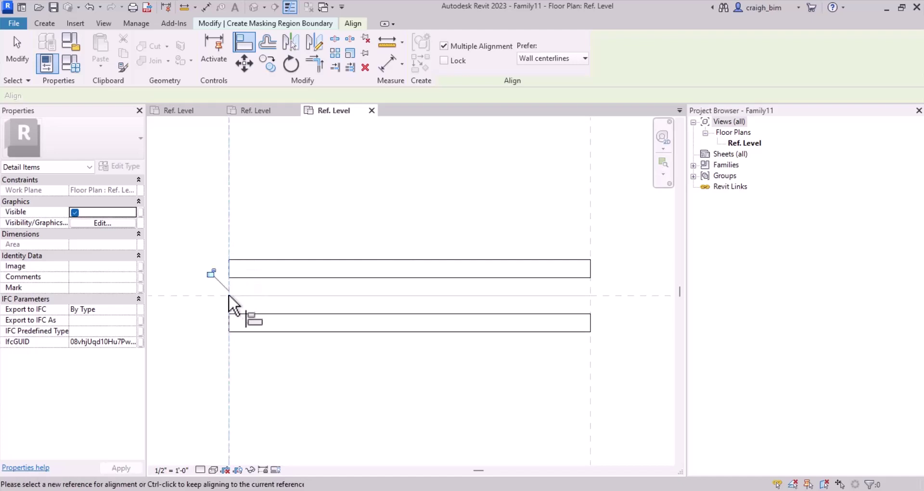
pyautogui.click(210, 273)
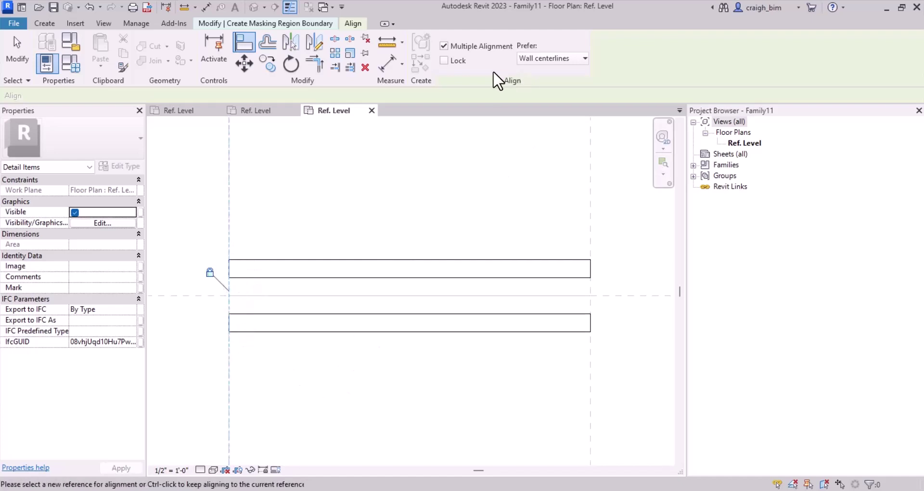
# Change the subcategory of both strips' right end lines so they do not display, and finish the masking region.
pyautogui.press('Escape')
pyautogui.press('Escape')
pyautogui.moveTo(554, 224); pyautogui.dragTo(612, 369)
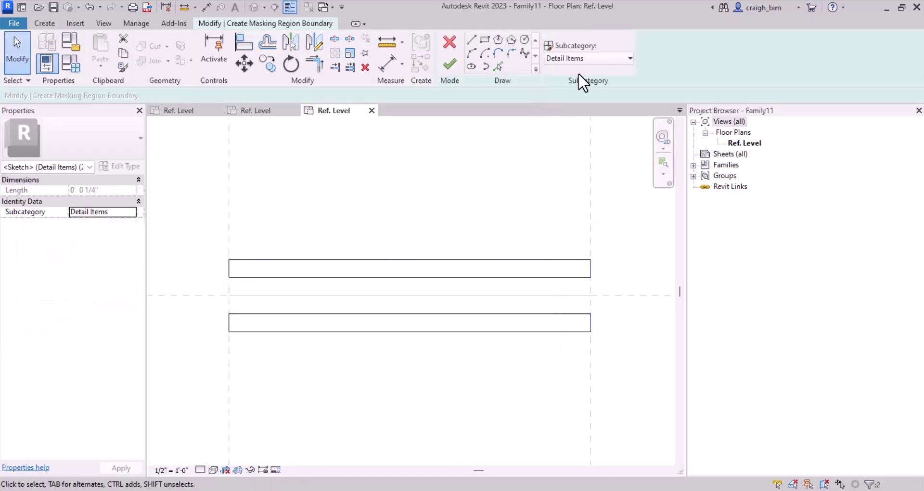
pyautogui.click(588, 59)
pyautogui.click(579, 98)
pyautogui.click(444, 232)
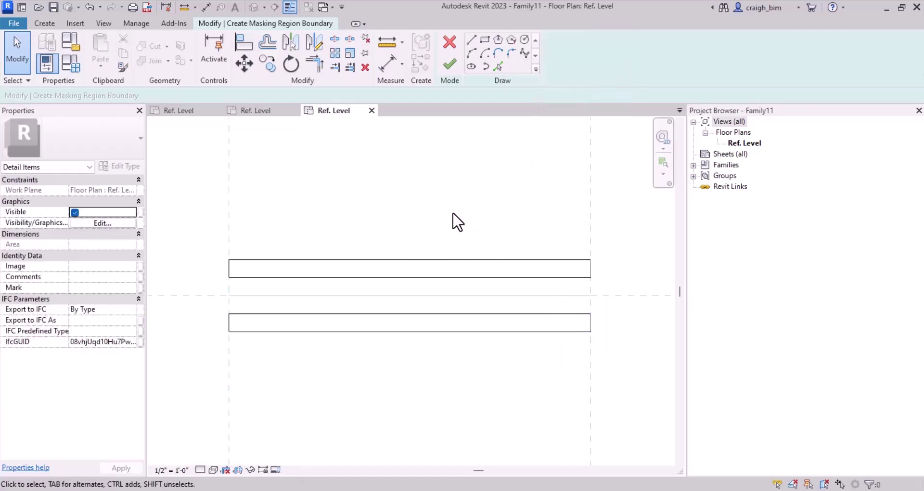
pyautogui.click(450, 64)
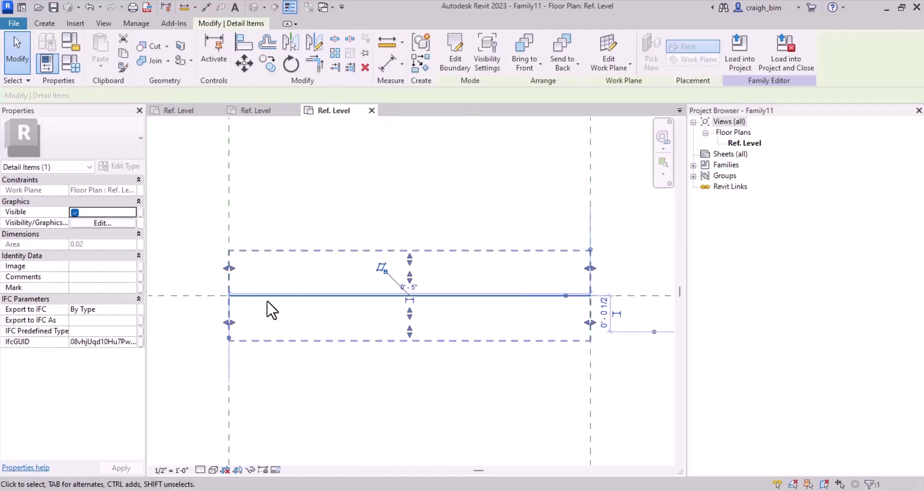
pyautogui.click(298, 427)
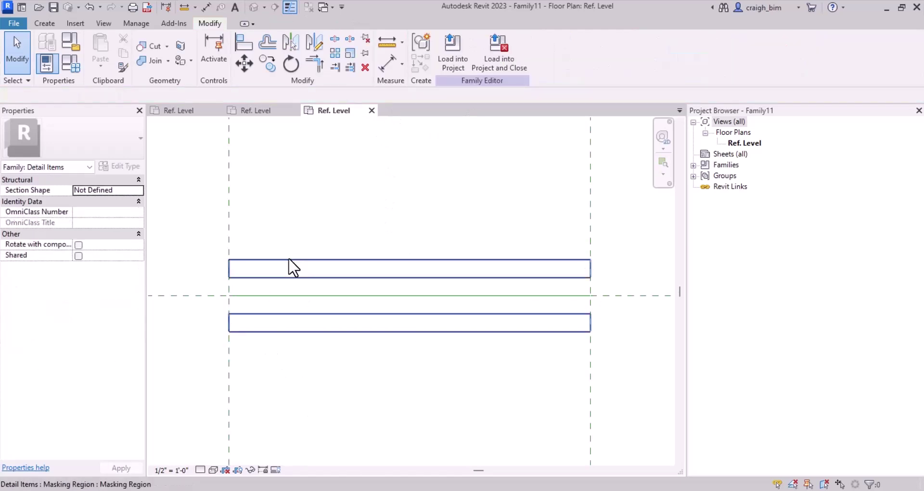
pyautogui.click(286, 257)
# Start a filled region and duplicate the Solid Fill - Black type as "Solid Fill - Grey".
pyautogui.click(43, 23)
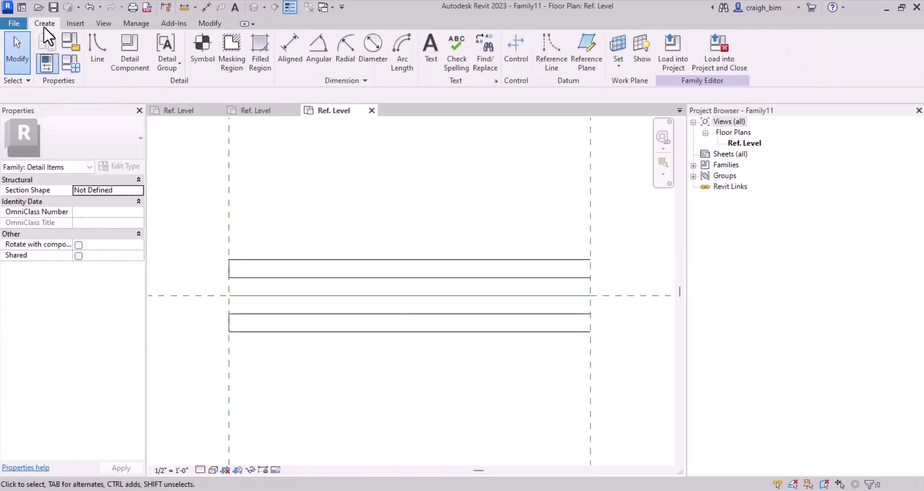
pyautogui.click(255, 44)
pyautogui.click(92, 147)
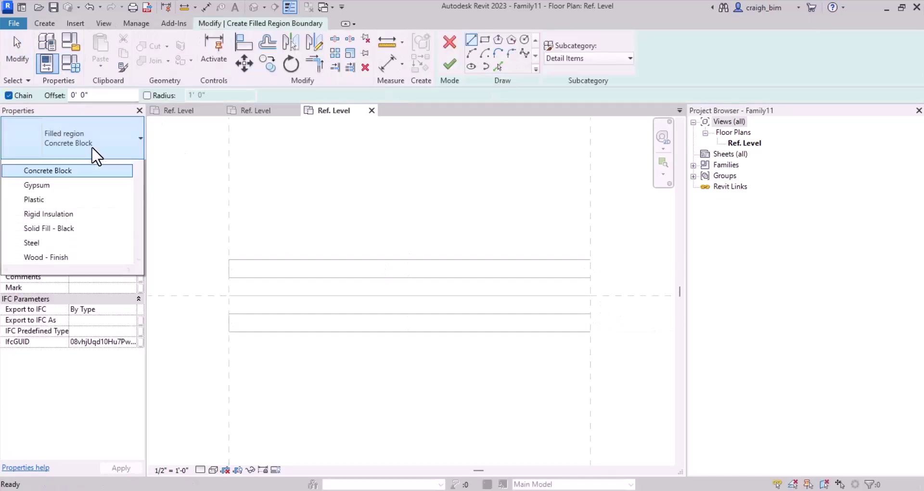
pyautogui.click(60, 297)
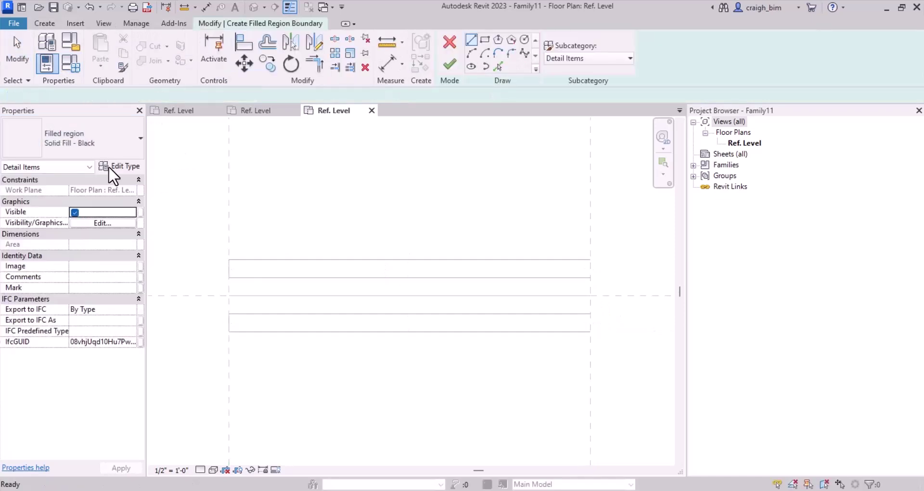
pyautogui.click(128, 167)
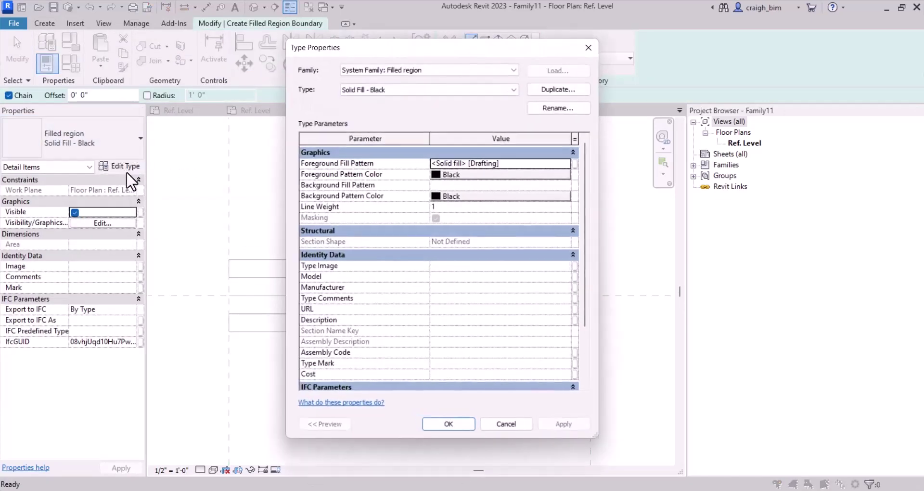
pyautogui.click(561, 91)
pyautogui.moveTo(419, 234); pyautogui.dragTo(593, 236)
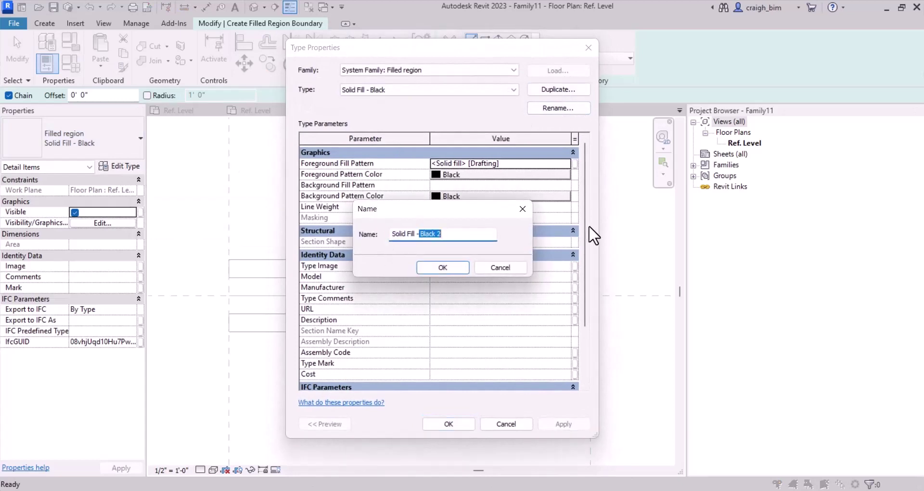
pyautogui.write('Grey')
pyautogui.press('Return')
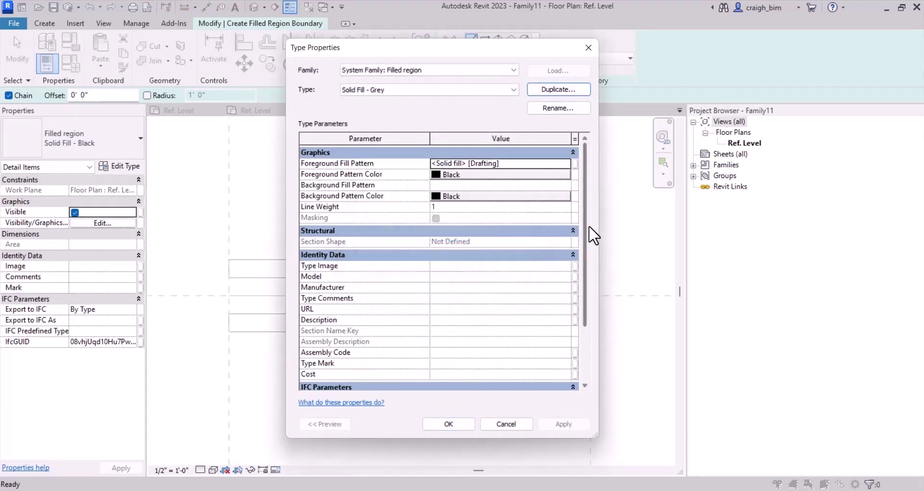
# Set the Solid Fill - Grey type's foreground and background pattern colors to RGB 192-192-192.
pyautogui.click(520, 174)
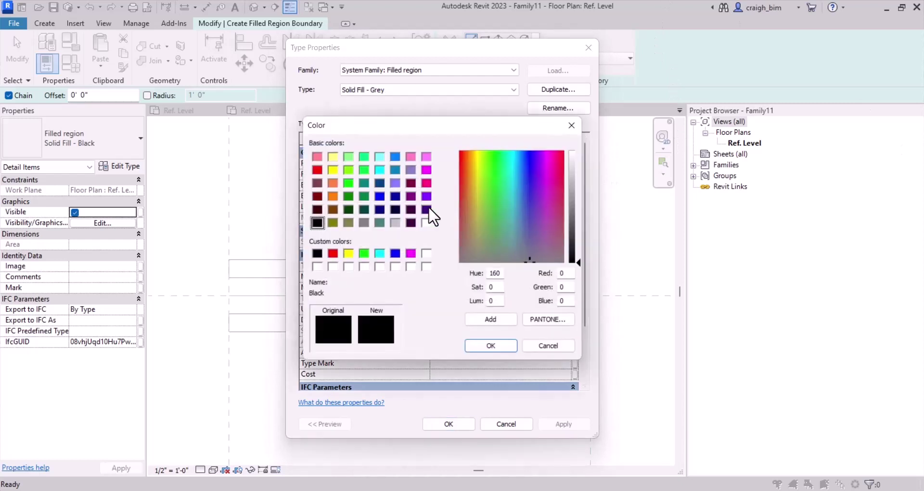
pyautogui.click(396, 223)
pyautogui.click(482, 346)
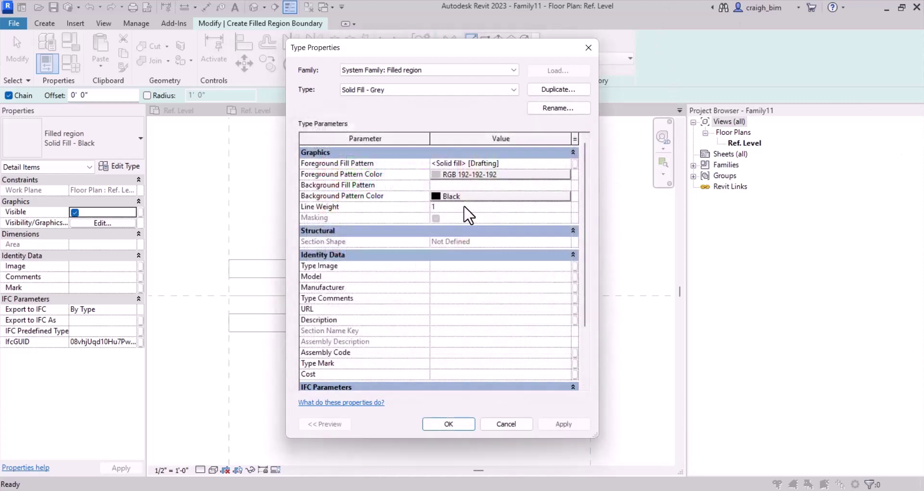
pyautogui.click(474, 197)
pyautogui.click(396, 222)
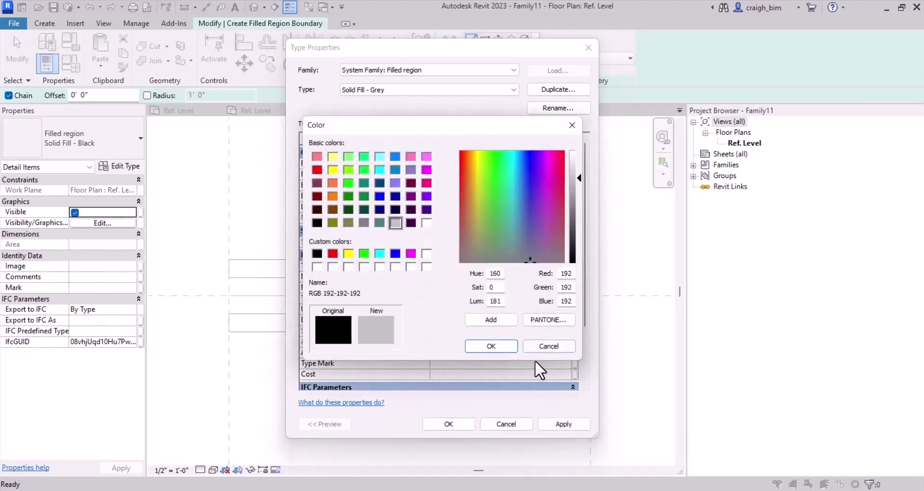
pyautogui.click(508, 345)
pyautogui.click(453, 426)
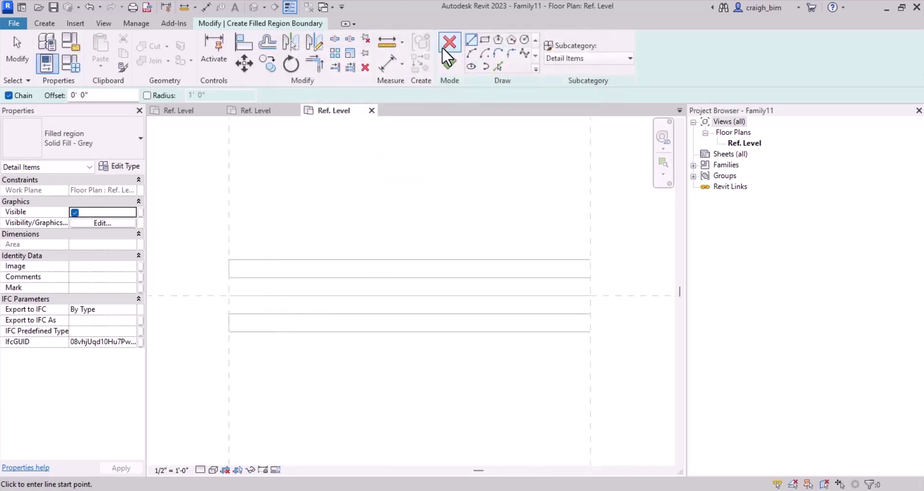
# Sketch a closed spacer boundary between the glass strips at the left reference plane, offsetting its left line 1/4" for the width.
pyautogui.click(229, 278)
pyautogui.click(228, 314)
pyautogui.click(271, 48)
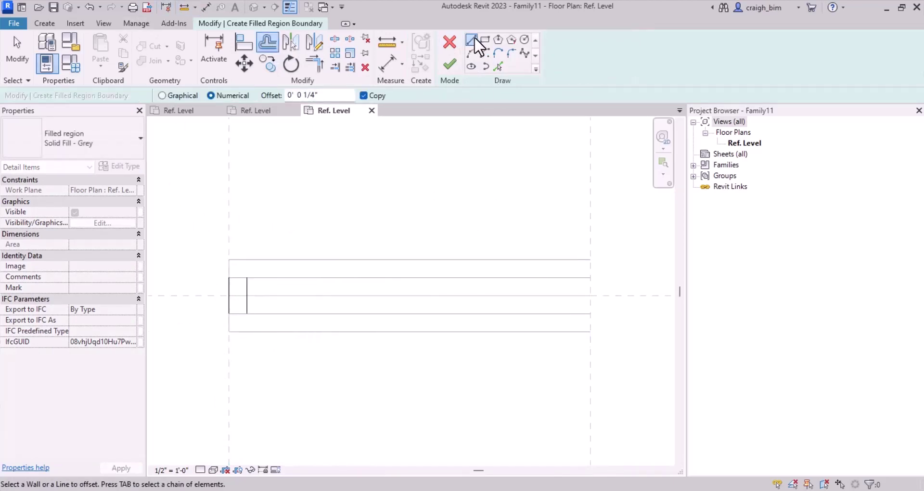
pyautogui.click(472, 40)
pyautogui.click(229, 314)
pyautogui.click(247, 314)
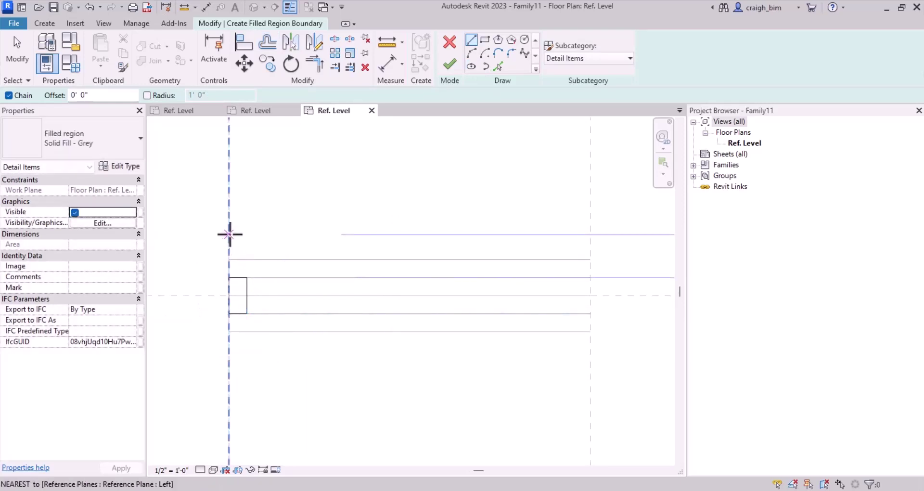
# Align the spacer boundary's left line to the left reference plane and finish the filled region.
pyautogui.press('a')
pyautogui.press('l')
pyautogui.click(242, 283)
pyautogui.press('Escape')
pyautogui.press('Escape')
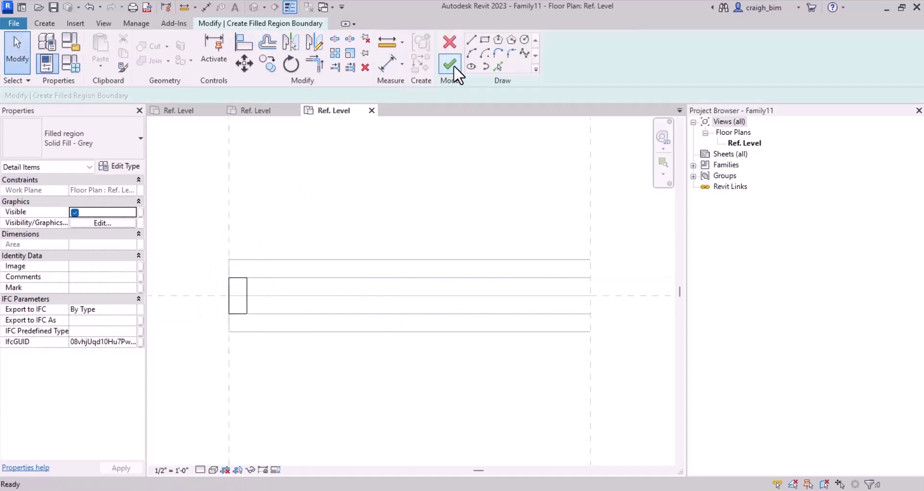
pyautogui.click(452, 66)
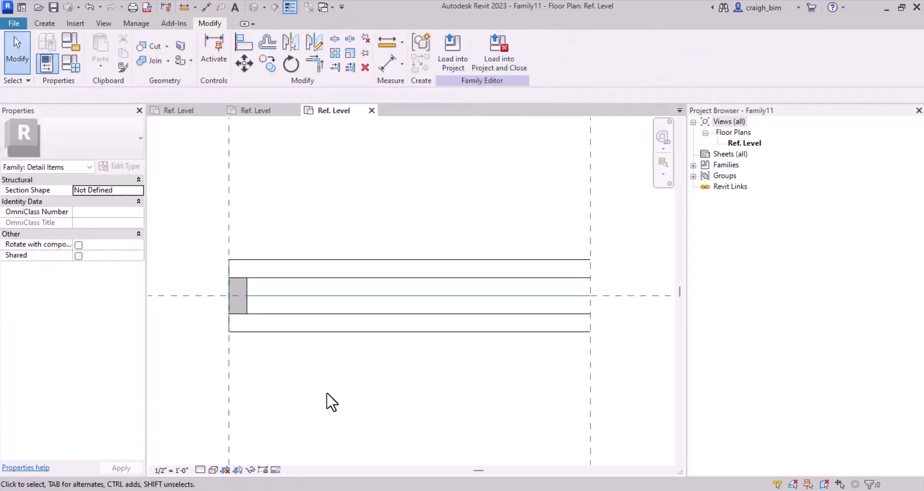
# Load the glazing family into Project3 and place it vertically upward from the sill's glazing pocket, about 2 3/4" long.
pyautogui.click(453, 54)
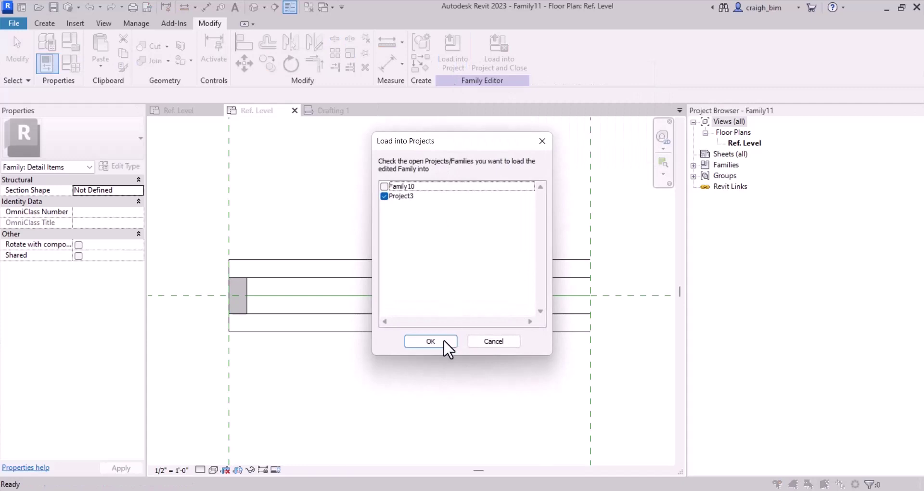
pyautogui.click(430, 342)
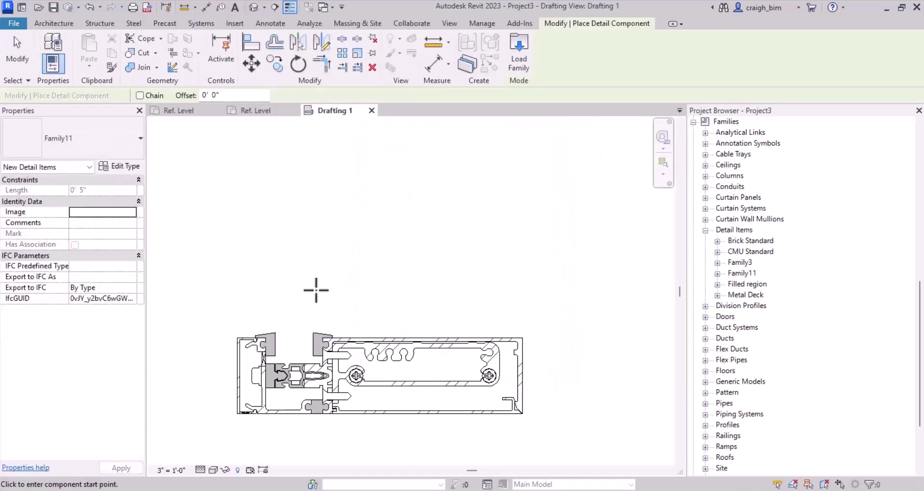
pyautogui.scroll(2, 256, 337)
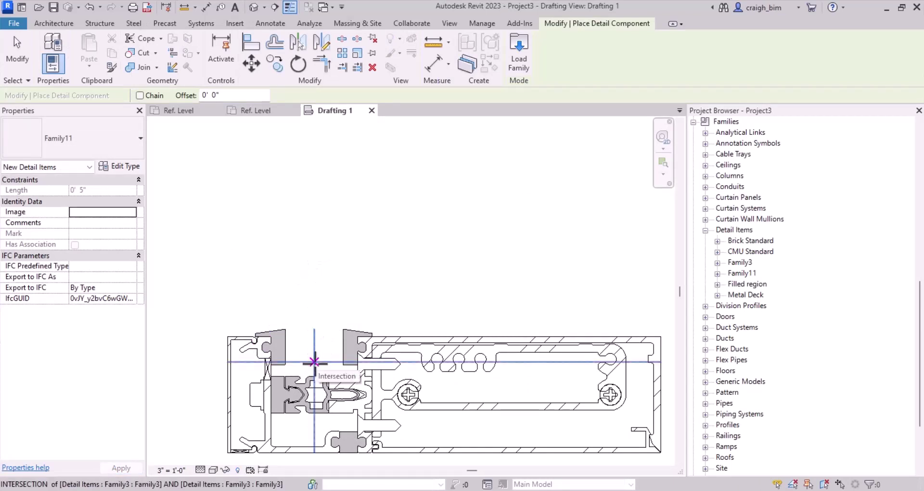
pyautogui.click(314, 361)
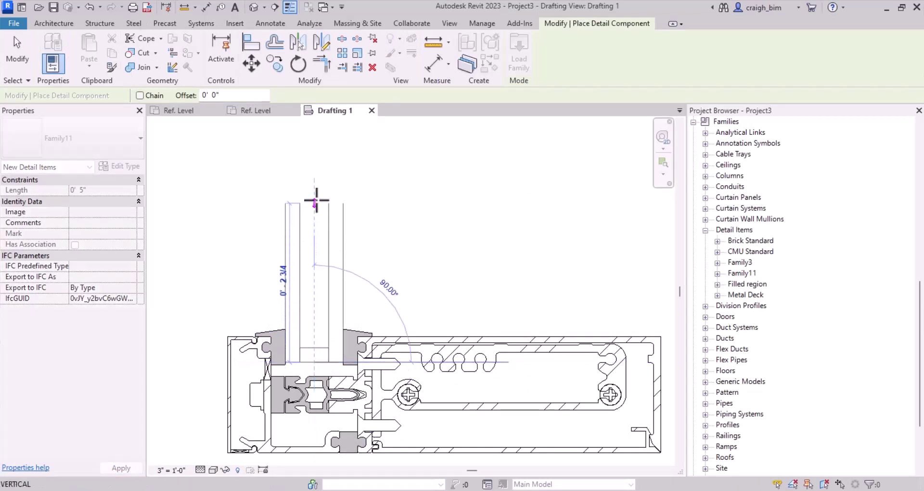
pyautogui.click(315, 199)
pyautogui.press('Escape')
pyautogui.press('Escape')
pyautogui.scroll(-2, 491, 233)
pyautogui.moveTo(492, 233)
pyautogui.mouseDown(button='middle')
pyautogui.moveTo(510, 235)
pyautogui.moveTo(479, 237)
pyautogui.mouseUp(button='middle')
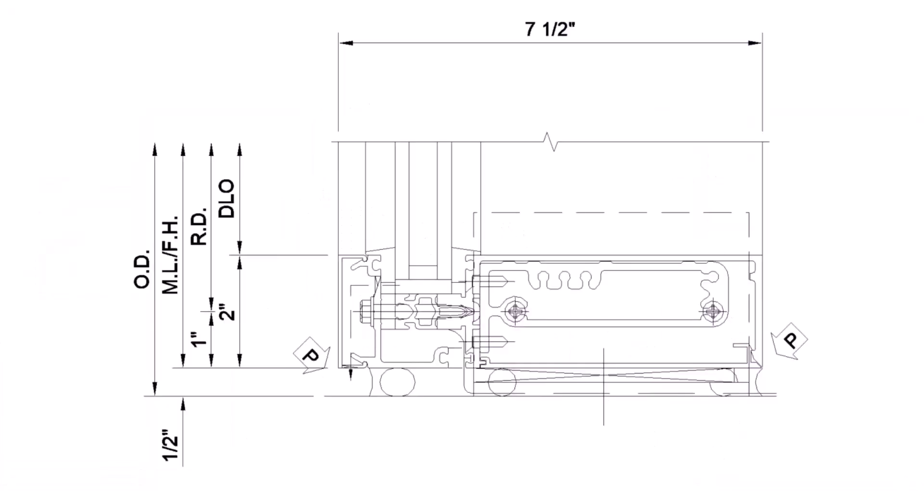
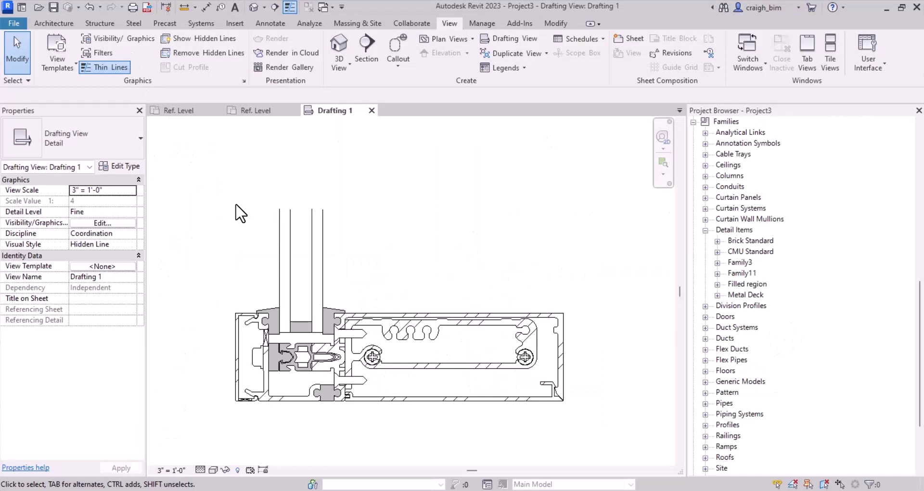
# Draw vertical thin detail lines upward from the sill's outer left edge and the left gasket's outer corner.
pyautogui.click(264, 23)
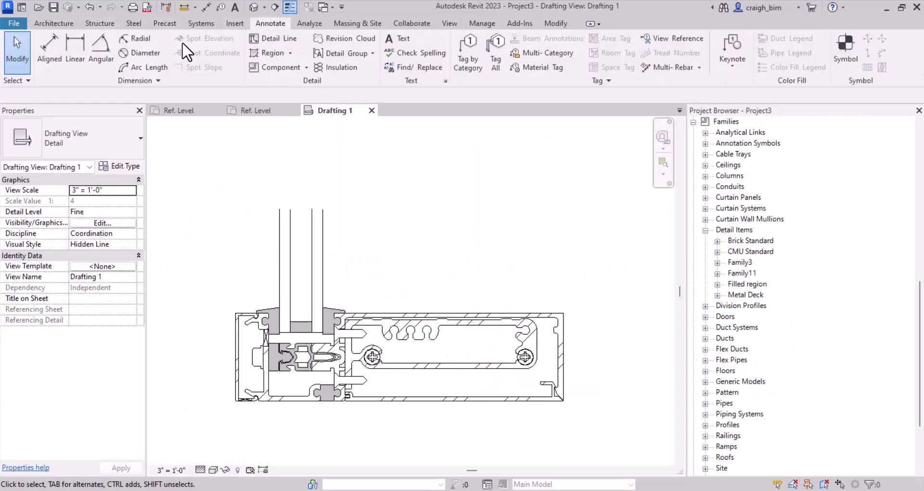
pyautogui.click(268, 38)
pyautogui.click(236, 314)
pyautogui.click(236, 199)
pyautogui.scroll(3, 265, 294)
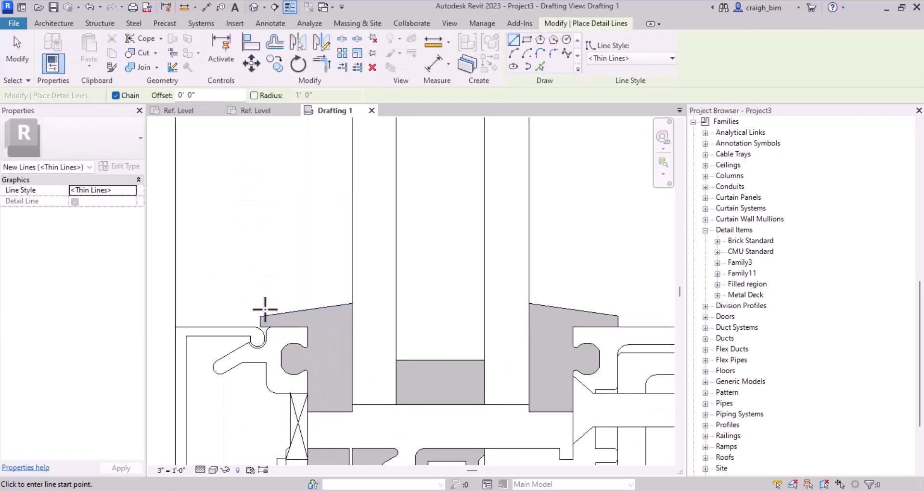
pyautogui.click(257, 311)
pyautogui.scroll(-3, 274, 335)
pyautogui.click(272, 216)
pyautogui.press('Escape')
# Draw vertical thin detail lines upward from the right gasket's outer corner, the glazing's center and the sill's right edge.
pyautogui.scroll(5, 378, 331)
pyautogui.click(367, 357)
pyautogui.scroll(-3, 366, 289)
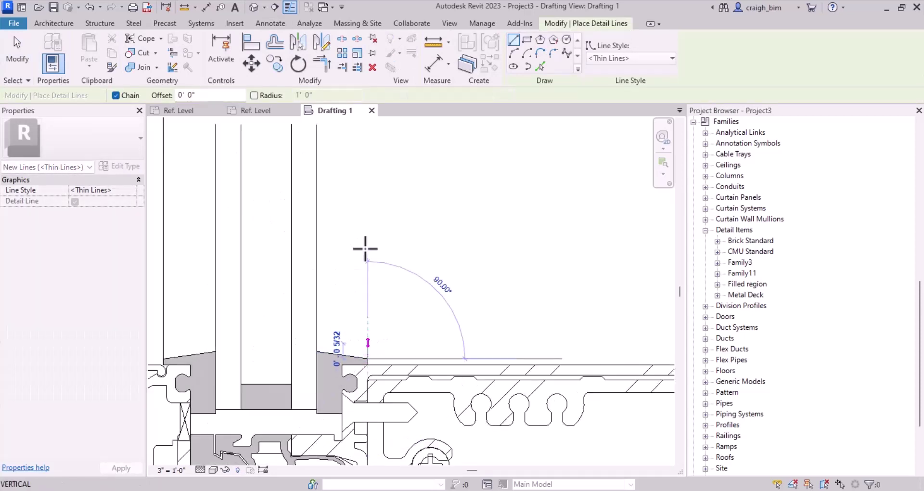
pyautogui.click(368, 198)
pyautogui.press('Escape')
pyautogui.click(619, 353)
pyautogui.click(619, 198)
pyautogui.press('Escape')
pyautogui.press('Escape')
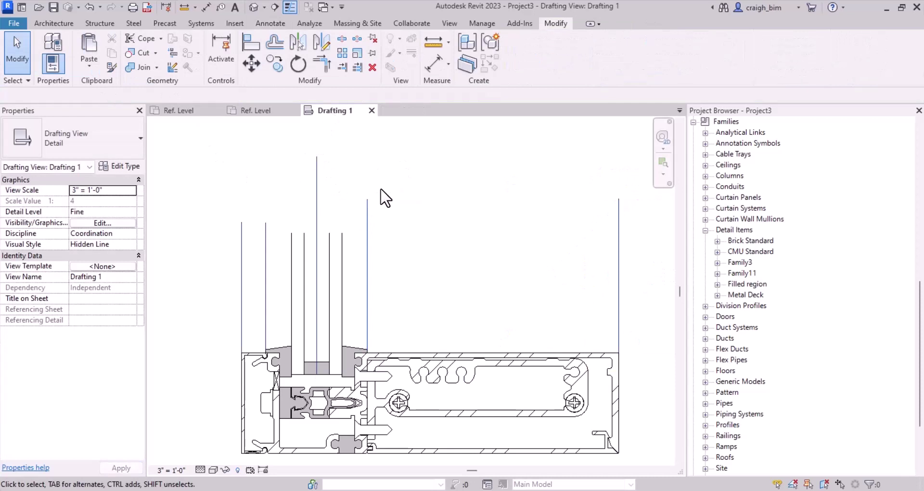
pyautogui.scroll(-2, 425, 242)
pyautogui.moveTo(609, 146); pyautogui.dragTo(227, 184)
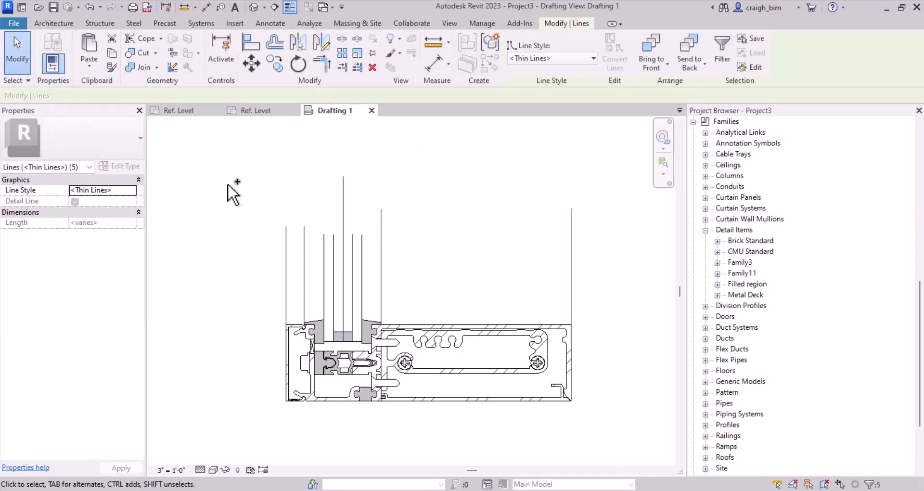
pyautogui.press('Escape')
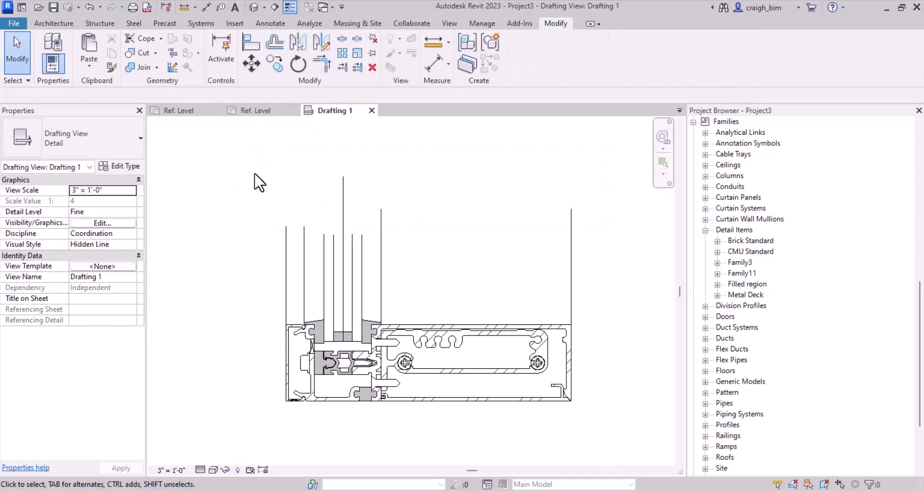
# Create a new family from the Detail Item.rft template.
pyautogui.hotkey('ctrl', 'n')
pyautogui.doubleClick(262, 99)
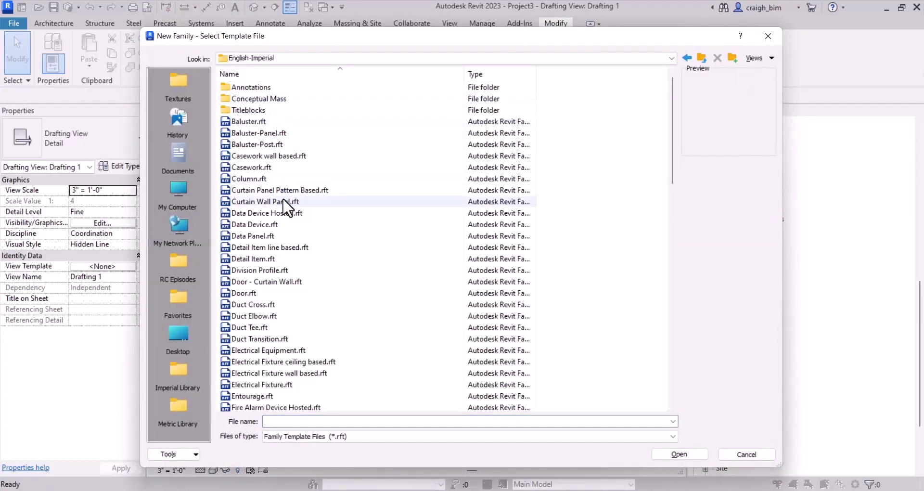
pyautogui.click(262, 258)
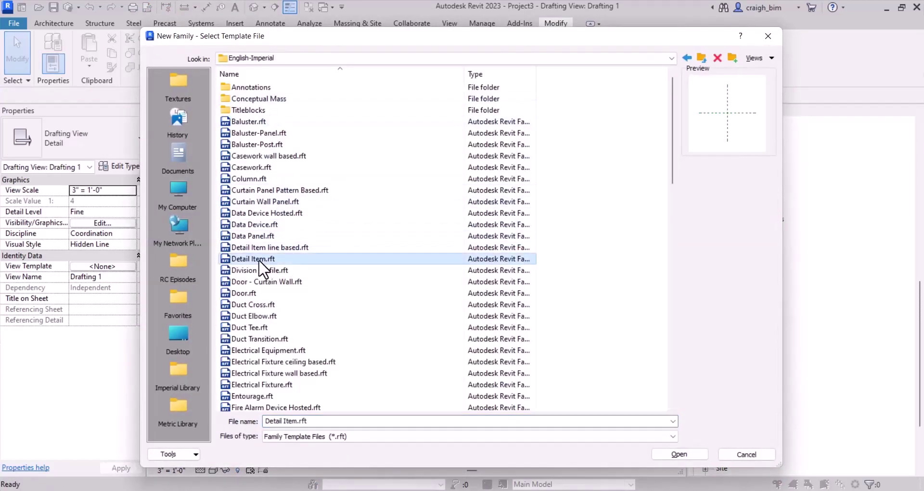
pyautogui.doubleClick(257, 257)
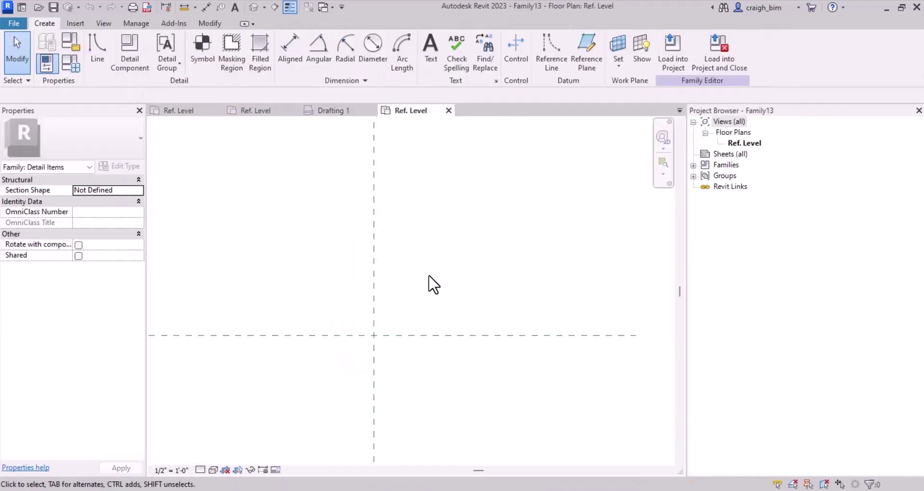
# Draw a short horizontal reference plane about 9 1/2" above the existing horizontal one and make its temporary dimension permanent.
pyautogui.press('r')
pyautogui.press('p')
pyautogui.click(340, 293)
pyautogui.click(418, 294)
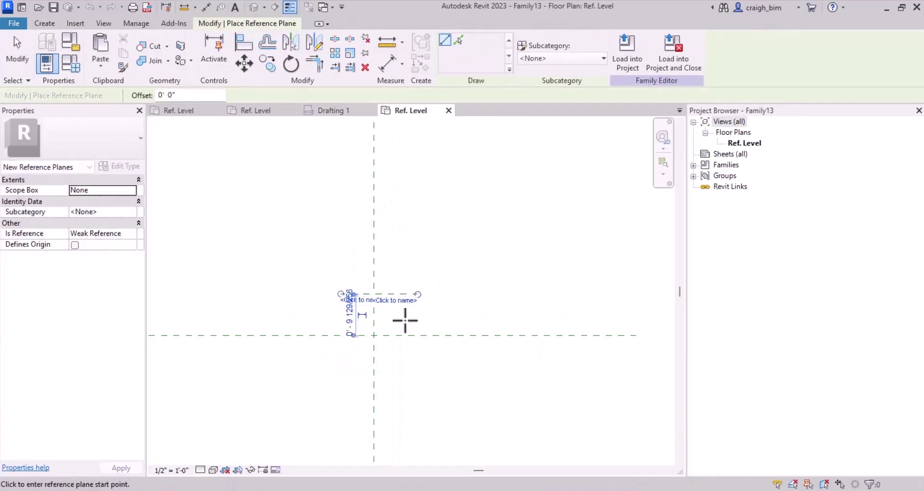
pyautogui.click(364, 315)
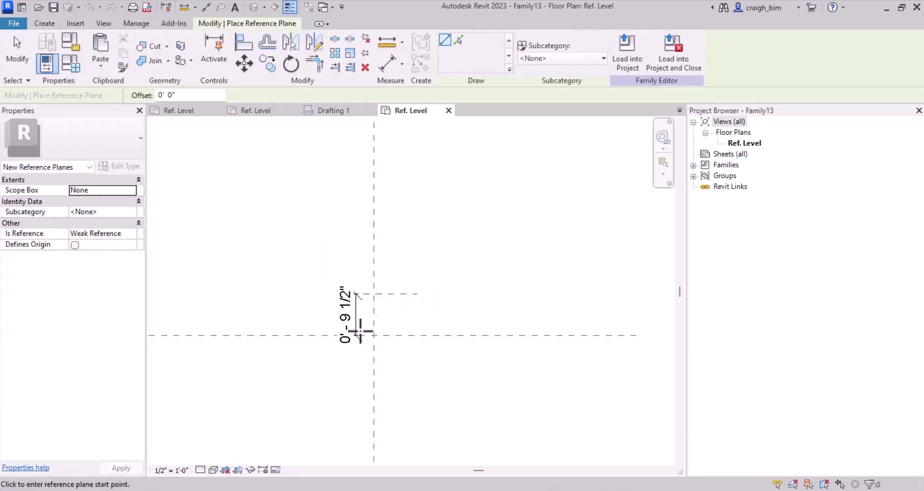
# Label the dimension between the horizontal reference planes with a new instance length parameter named Height.
pyautogui.press('Escape')
pyautogui.click(356, 328)
pyautogui.click(488, 51)
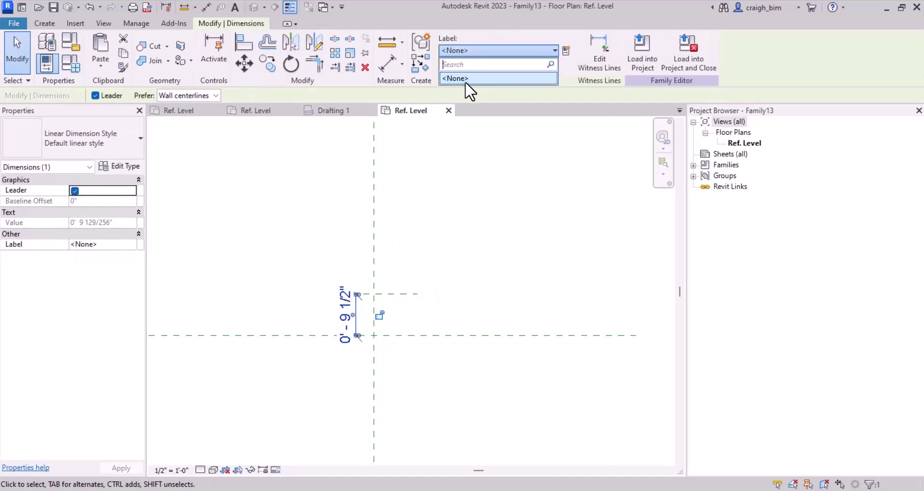
pyautogui.click(567, 50)
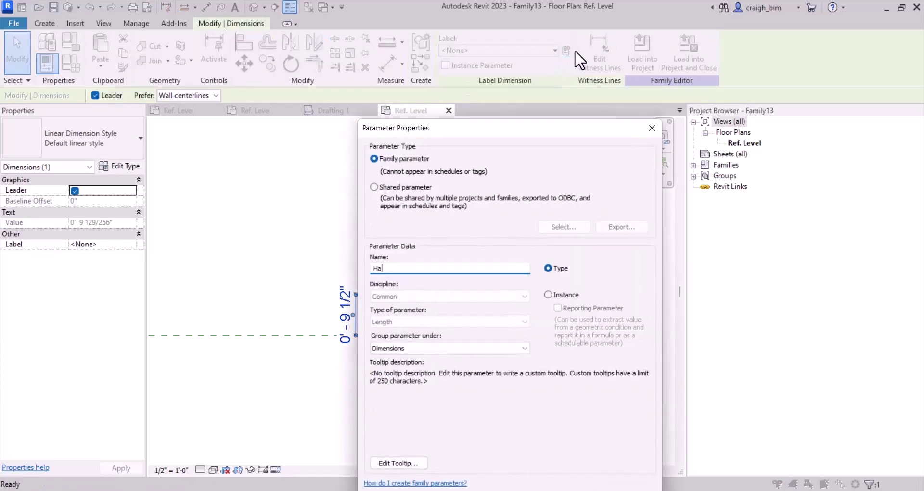
pyautogui.press('Tab')
pyautogui.press('Tab')
pyautogui.press('Down')
pyautogui.press('Return')
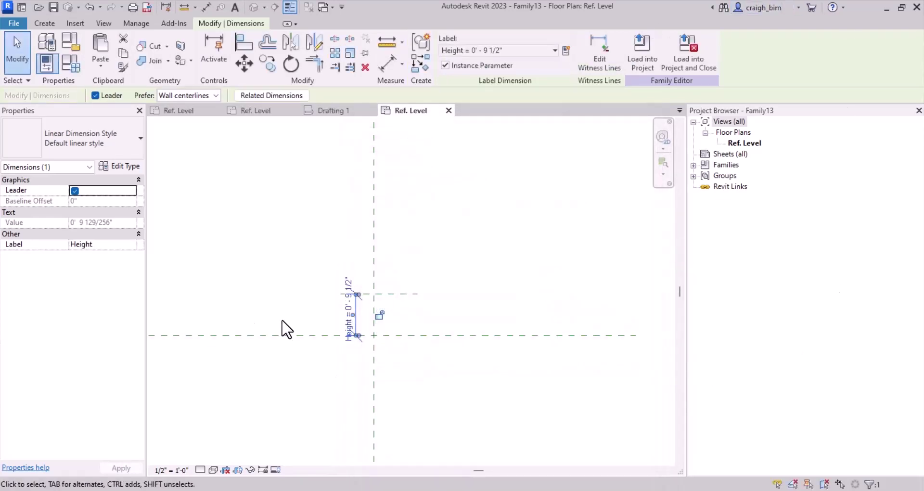
# Set the Height dimension between the horizontal reference planes to 4".
pyautogui.scroll(3, 357, 320)
pyautogui.click(343, 301)
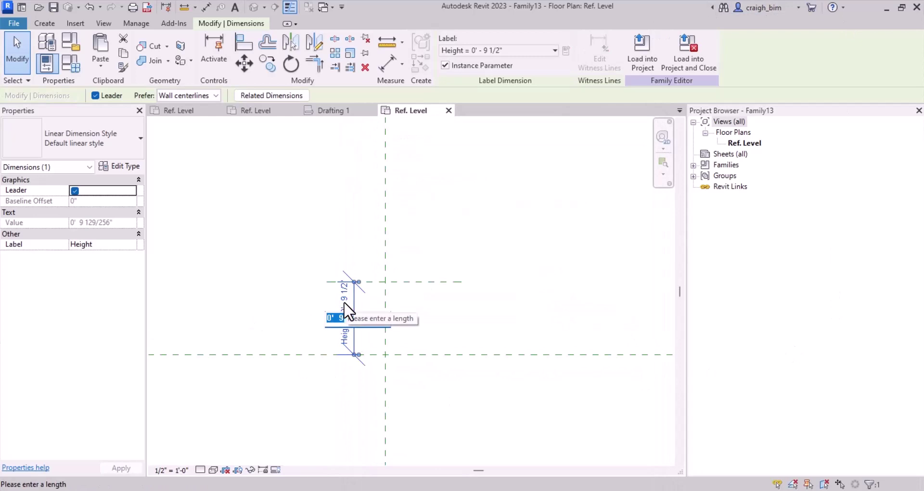
pyautogui.press('Return')
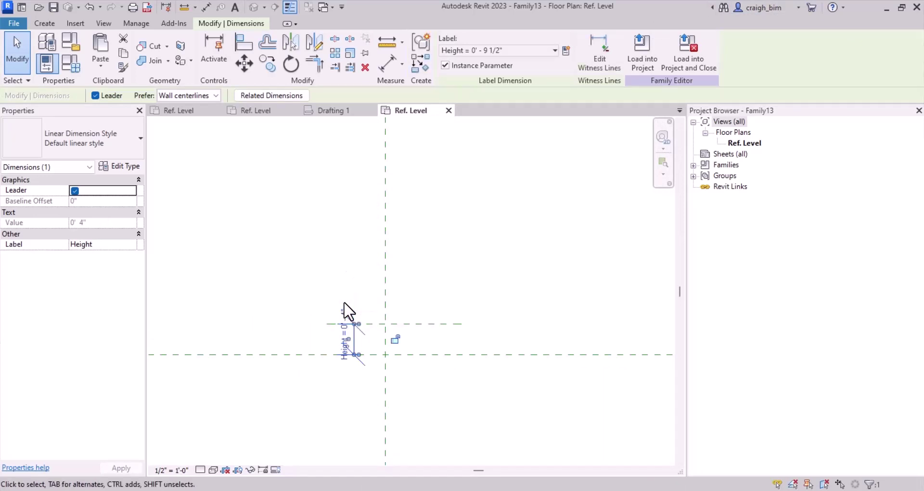
pyautogui.click(559, 299)
# Set the view scale to 3" = 1'-0" and move the Height dimension farther left of the vertical reference plane.
pyautogui.scroll(2, 346, 360)
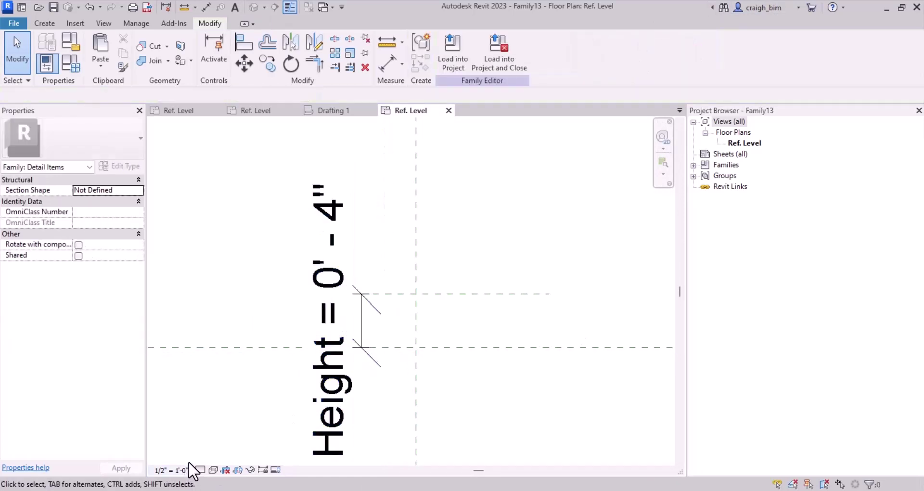
pyautogui.click(169, 471)
pyautogui.click(207, 126)
pyautogui.click(362, 332)
pyautogui.scroll(2, 366, 320)
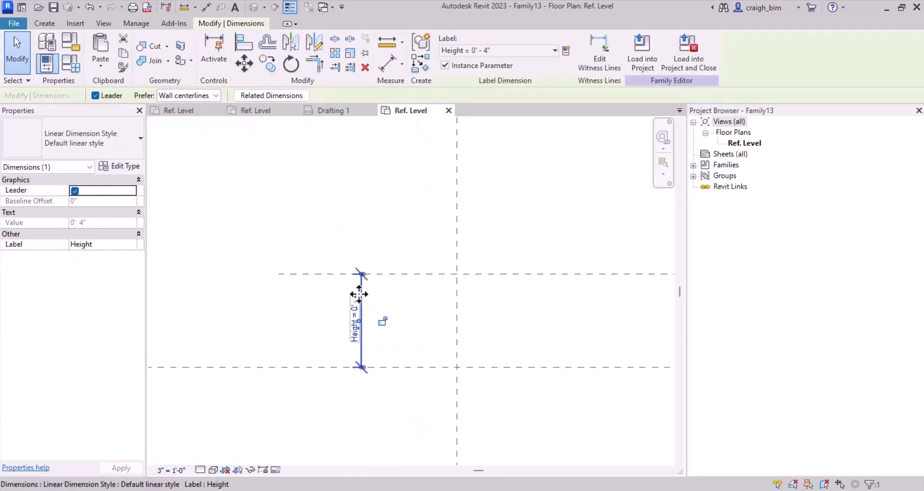
pyautogui.moveTo(323, 297); pyautogui.dragTo(220, 295)
pyautogui.click(316, 316)
# Paste the copied vertical lines and move them so the center line's lower end sits at the reference plane intersection, then finish the paste.
pyautogui.scroll(-2, 313, 347)
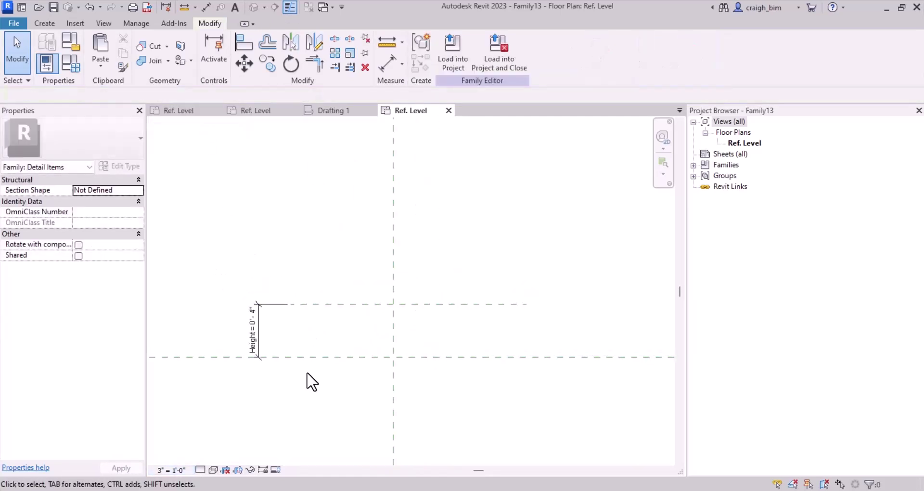
pyautogui.hotkey('ctrl', 'v')
pyautogui.click(430, 264)
pyautogui.scroll(2, 484, 250)
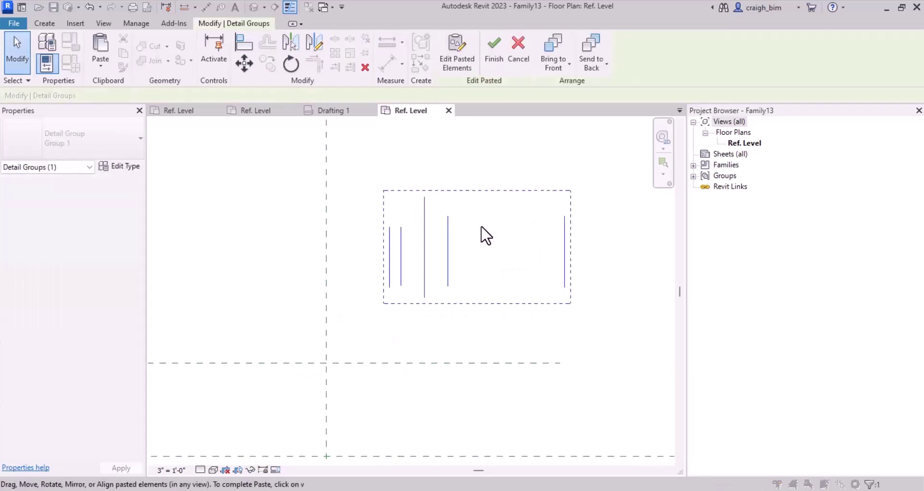
pyautogui.click(244, 63)
pyautogui.click(436, 308)
pyautogui.click(327, 455)
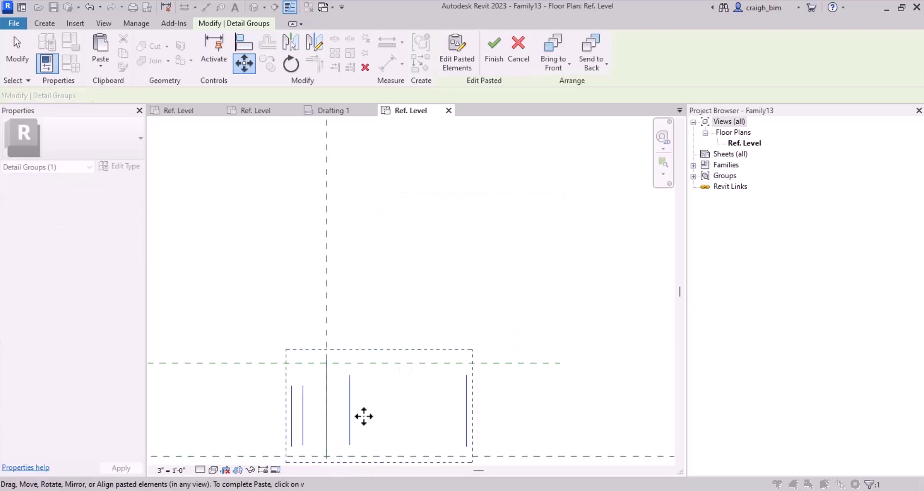
pyautogui.click(494, 50)
# Sketch a 7 1/2" by 4" rectangular masking region across the outermost lines and lock its horizontal edges to the reference planes.
pyautogui.click(39, 23)
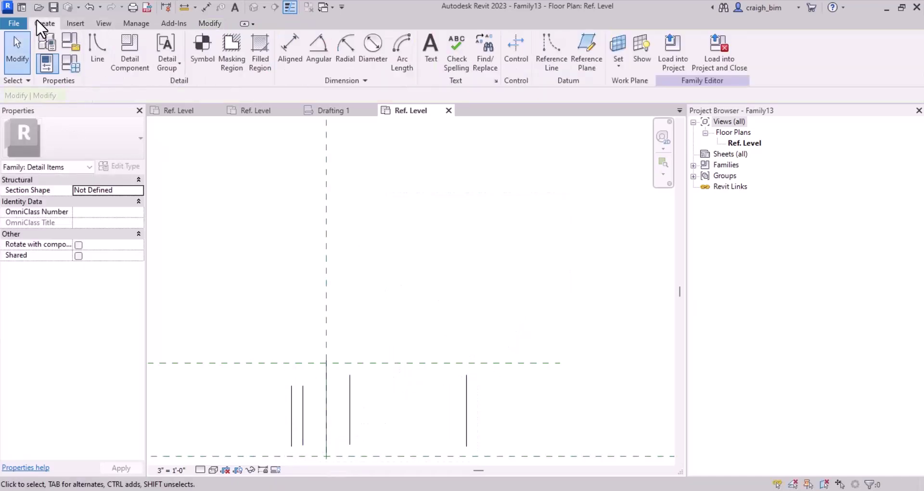
pyautogui.click(232, 50)
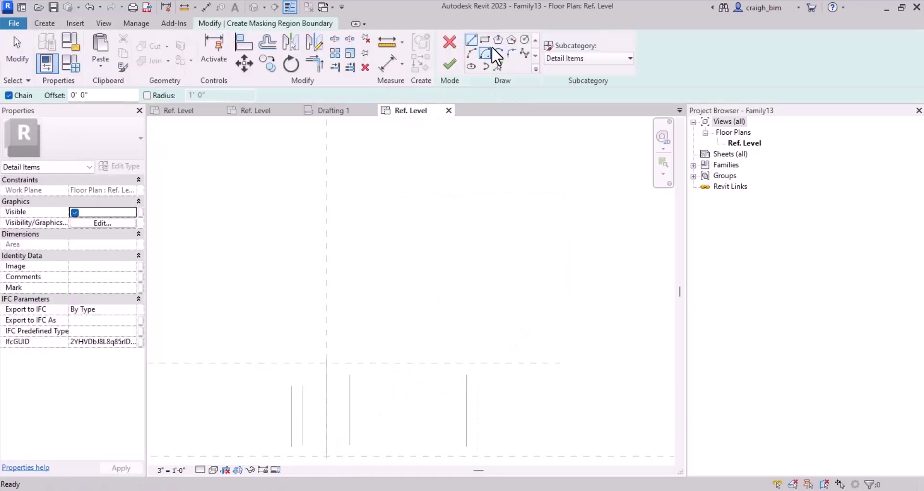
pyautogui.click(484, 41)
pyautogui.click(292, 363)
pyautogui.moveTo(477, 412); pyautogui.dragTo(506, 333, button='middle')
pyautogui.click(495, 377)
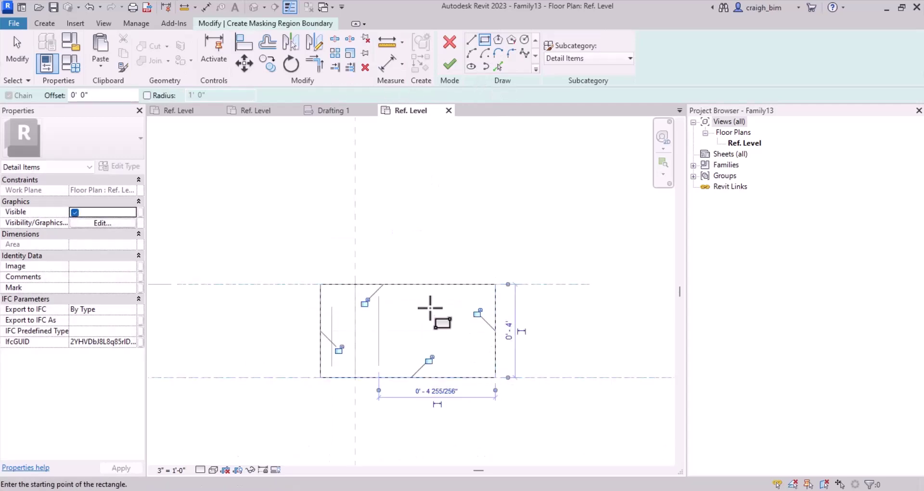
pyautogui.click(429, 359)
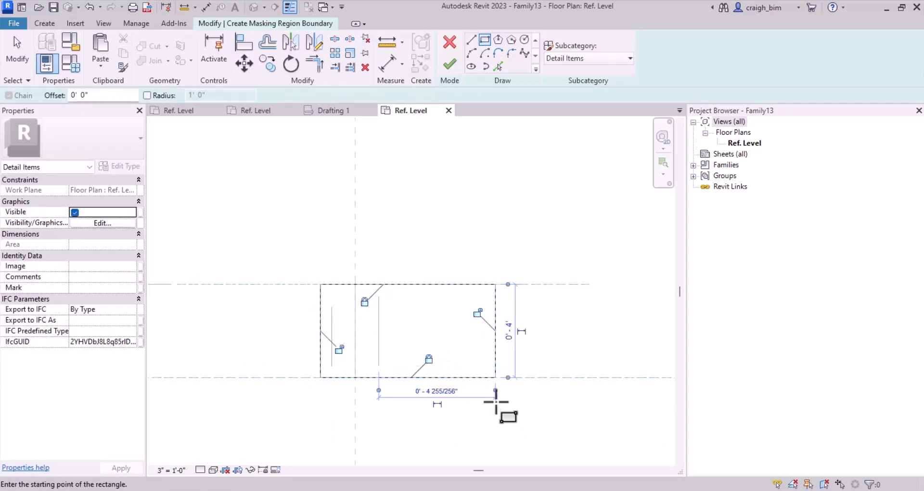
pyautogui.press('Escape')
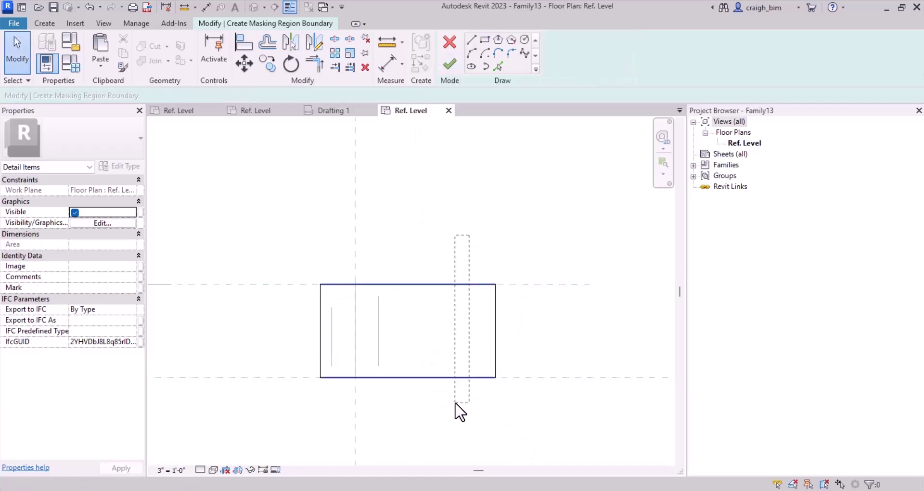
# Assign the <Invisible lines> subcategory to the masking region's top and bottom edges and finish the sketch.
pyautogui.moveTo(470, 235); pyautogui.dragTo(455, 403)
pyautogui.click(604, 58)
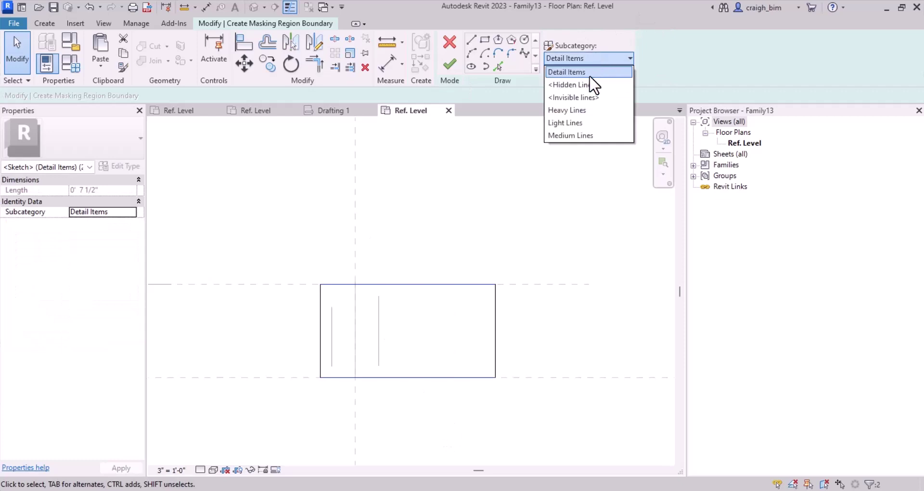
pyautogui.click(589, 97)
pyautogui.click(521, 201)
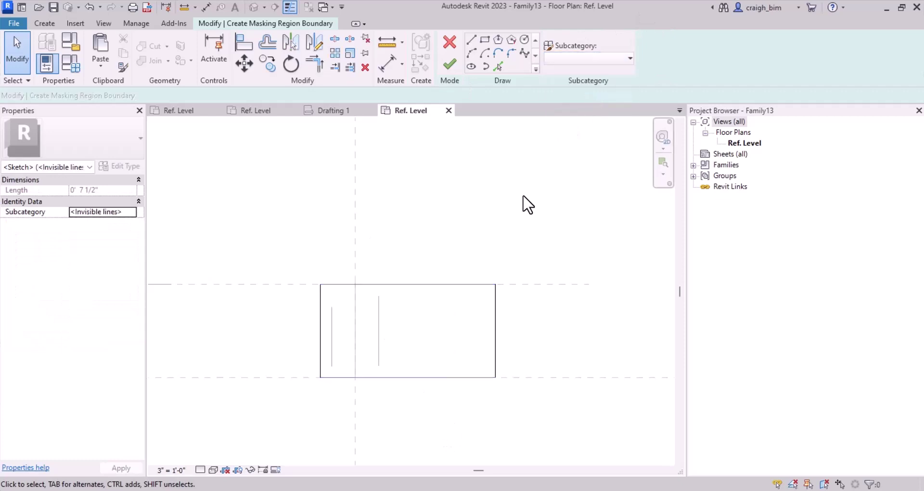
pyautogui.click(450, 65)
# Delete the pasted center line and the outer pasted lines that coincide with the masking region's sides.
pyautogui.press('Escape')
pyautogui.moveTo(293, 253)
pyautogui.mouseDown()
pyautogui.moveTo(310, 367)
pyautogui.moveTo(327, 405)
pyautogui.moveTo(369, 277)
pyautogui.mouseUp()
pyautogui.click(352, 403)
pyautogui.moveTo(448, 231)
pyautogui.mouseDown()
pyautogui.moveTo(538, 404)
pyautogui.moveTo(425, 408)
pyautogui.mouseUp()
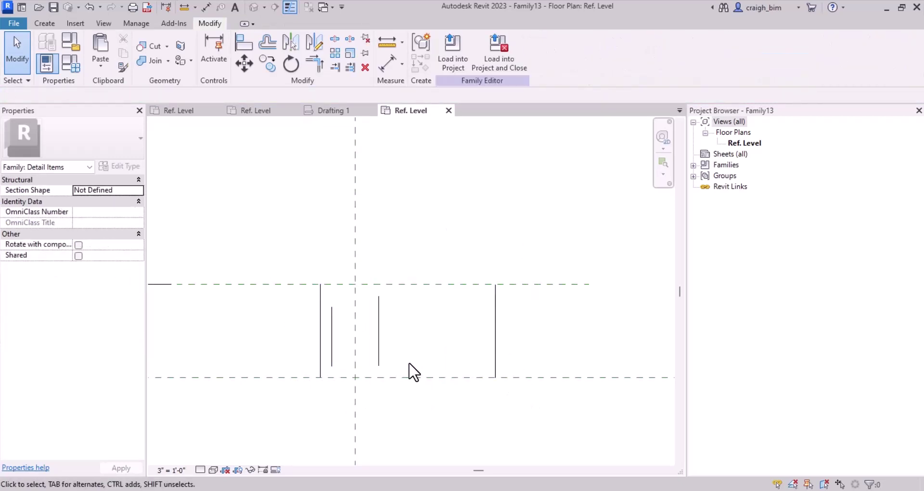
# Align the upper and lower ends of the two inner vertical lines with the horizontal reference planes.
pyautogui.press('a')
pyautogui.press('l')
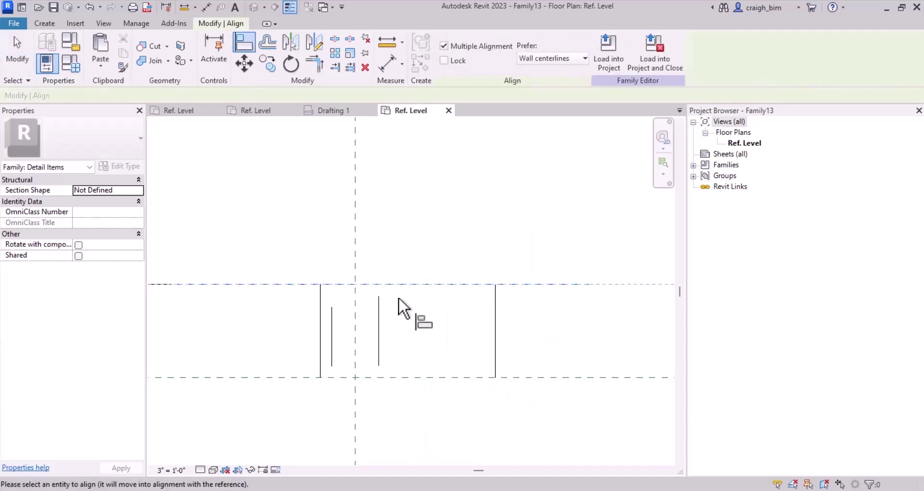
pyautogui.click(379, 304)
pyautogui.click(332, 308)
pyautogui.press('Escape')
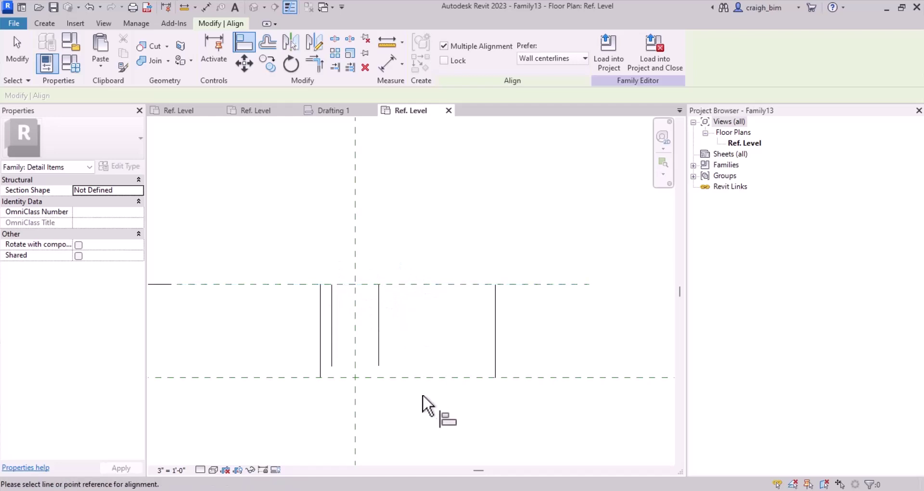
pyautogui.click(513, 378)
pyautogui.click(380, 366)
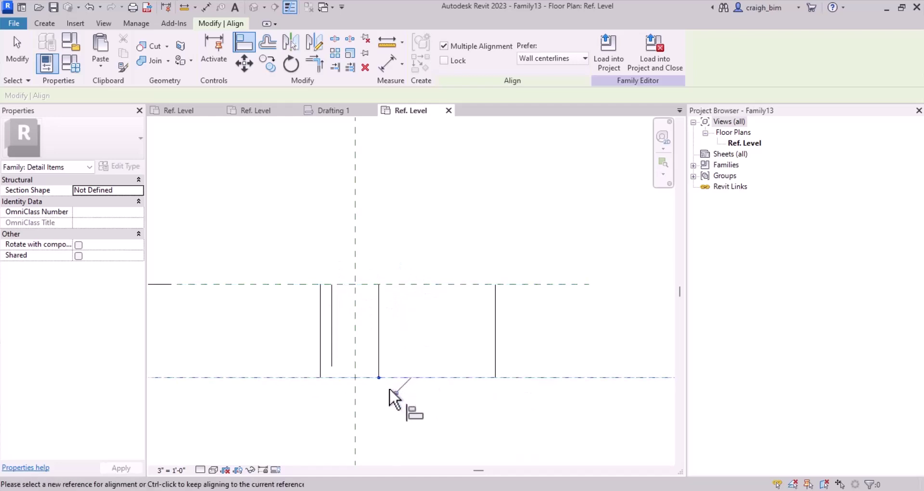
pyautogui.click(331, 367)
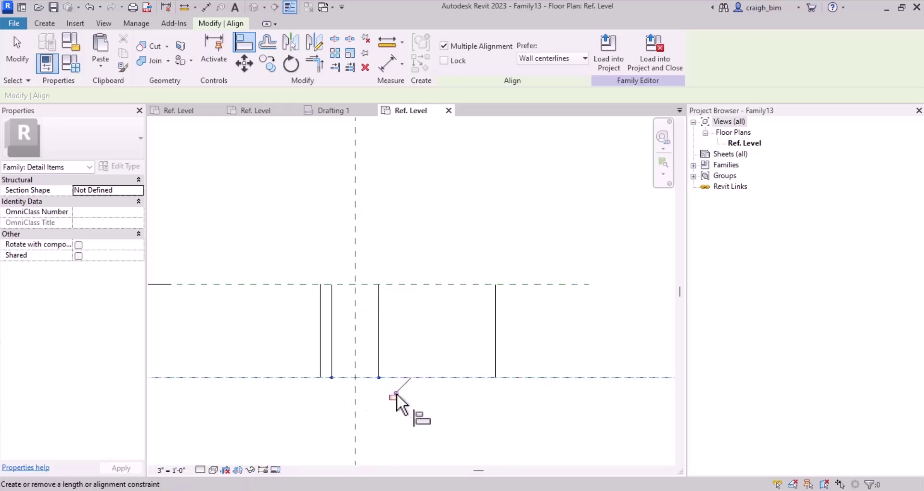
pyautogui.press('Escape')
pyautogui.press('Escape')
# Send the masking region behind the two inner vertical lines.
pyautogui.scroll(-2, 496, 238)
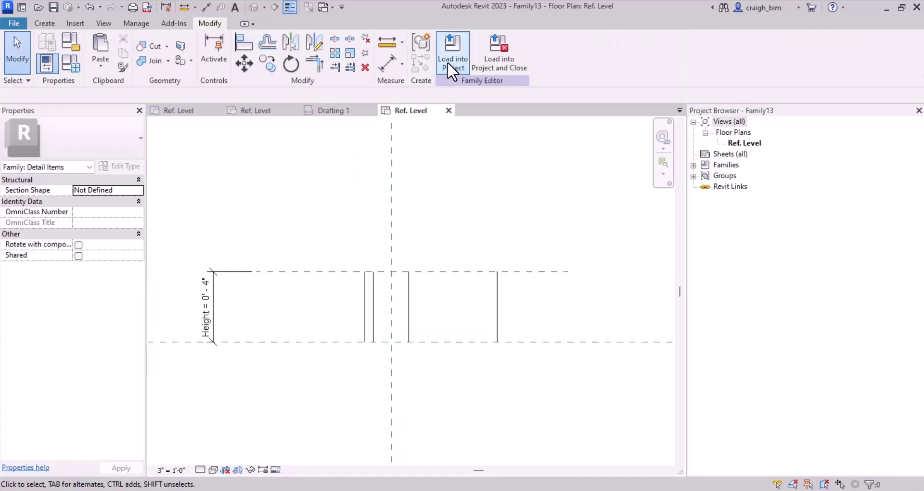
pyautogui.click(497, 308)
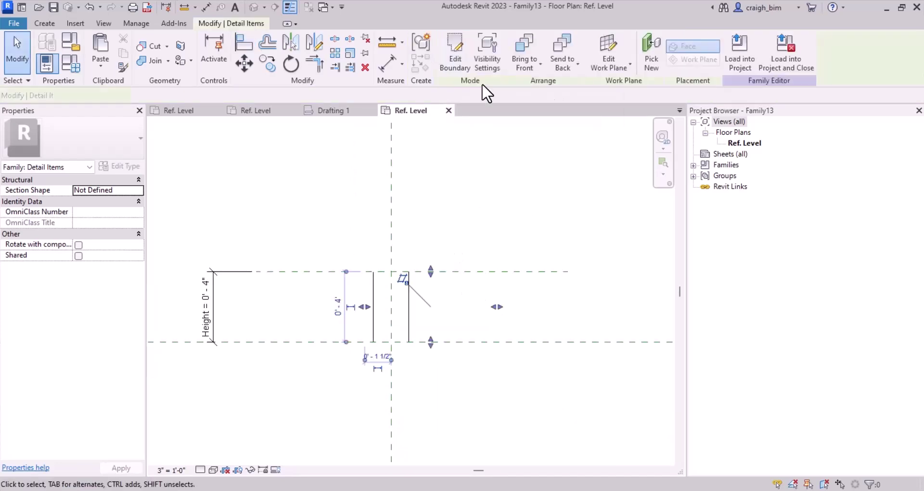
pyautogui.click(563, 53)
pyautogui.click(485, 237)
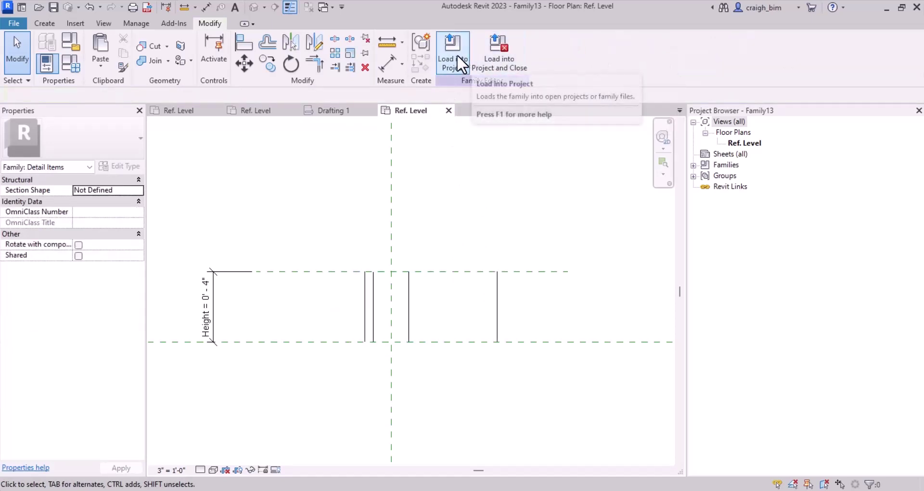
# Load the family into Project3 and close it without saving.
pyautogui.click(507, 63)
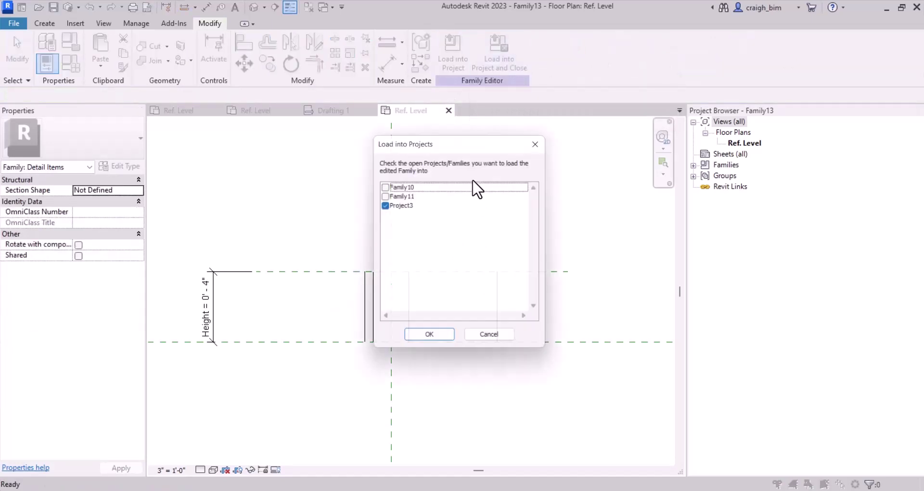
pyautogui.click(420, 343)
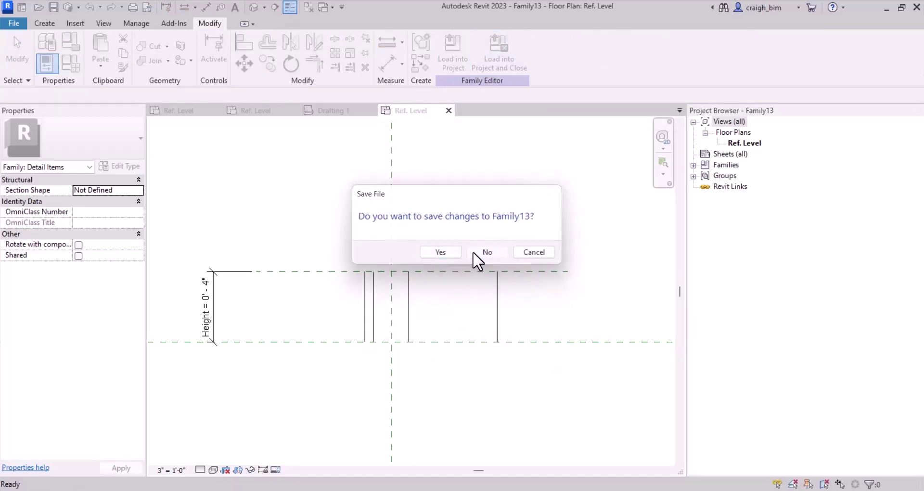
pyautogui.click(474, 252)
# Place an instance of the loaded family in the empty area left of the sill detail.
pyautogui.scroll(-1, 493, 307)
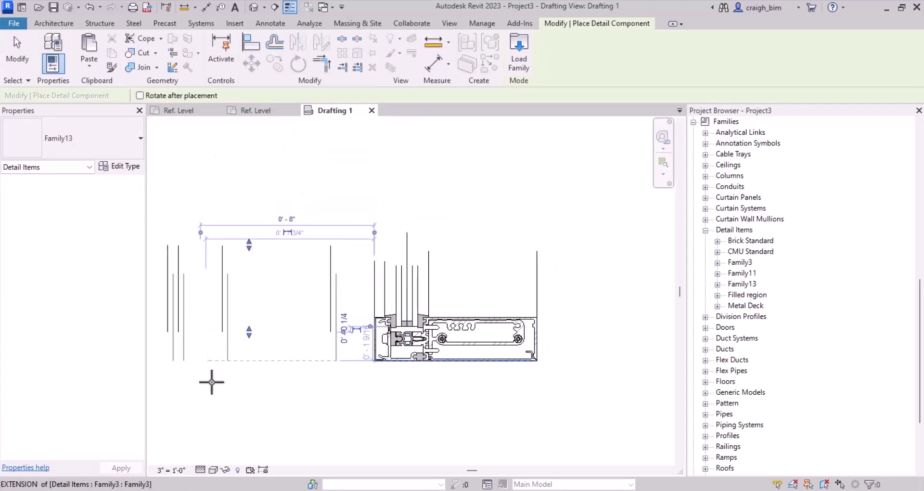
pyautogui.click(265, 365)
pyautogui.press('Escape')
pyautogui.press('Escape')
# Delete the loose vertical detail lines above the sill, keeping the insulated glazing.
pyautogui.moveTo(351, 192); pyautogui.dragTo(597, 326)
pyautogui.keyDown('ctrl'); pyautogui.click(408, 254); pyautogui.keyUp('ctrl')
pyautogui.press('Delete')
# Create a similar Family13 instance and place it above the sill, centered on the glazing's centerline.
pyautogui.click(319, 246)
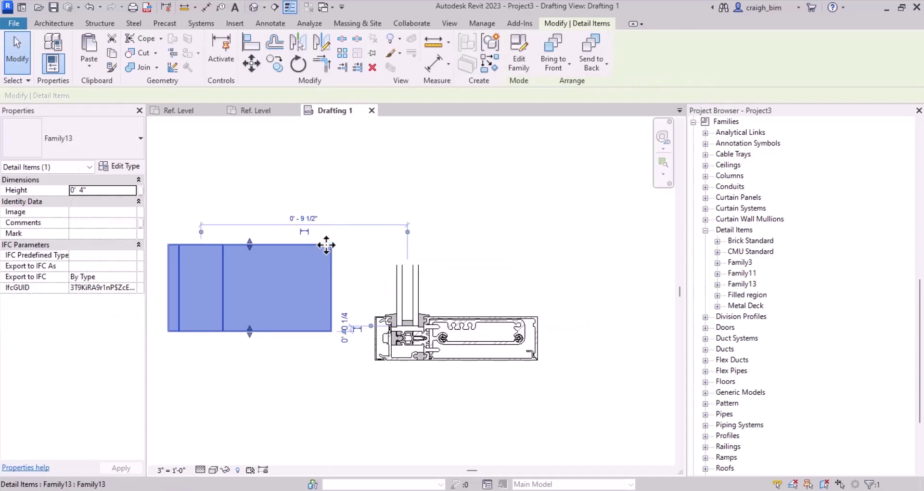
pyautogui.rightClick(327, 245)
pyautogui.click(362, 289)
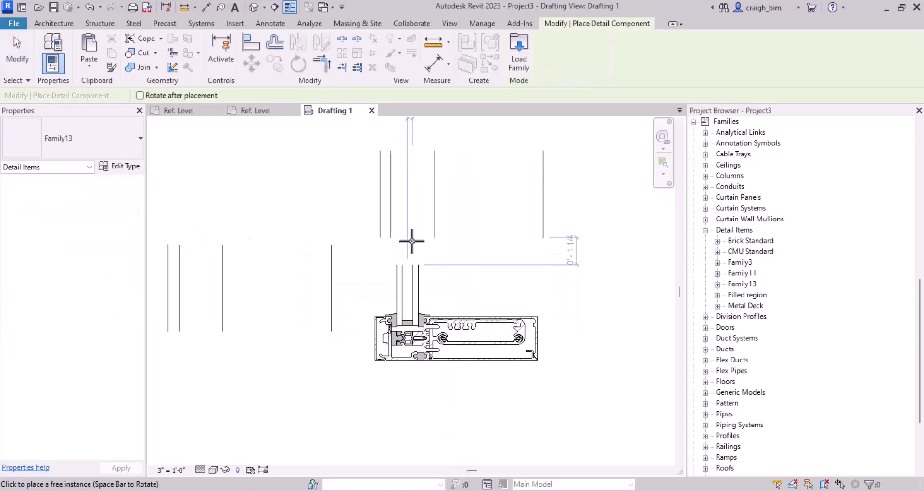
pyautogui.scroll(3, 411, 254)
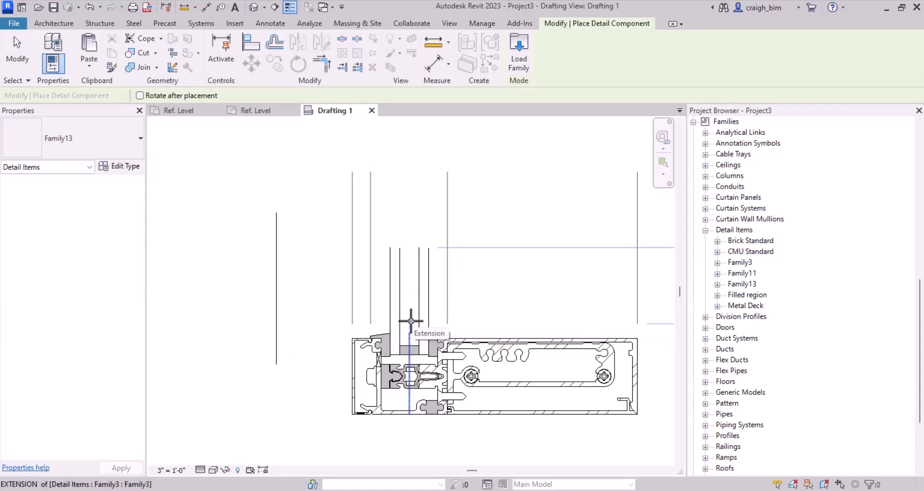
# Align the bottom edge of the new Family13 component with the sill's top edge.
pyautogui.press('a')
pyautogui.press('l')
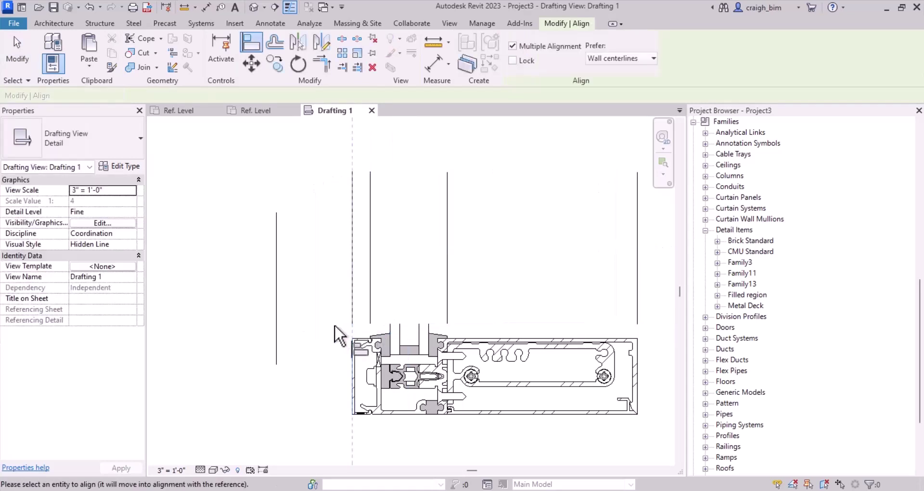
pyautogui.click(485, 336)
pyautogui.click(481, 322)
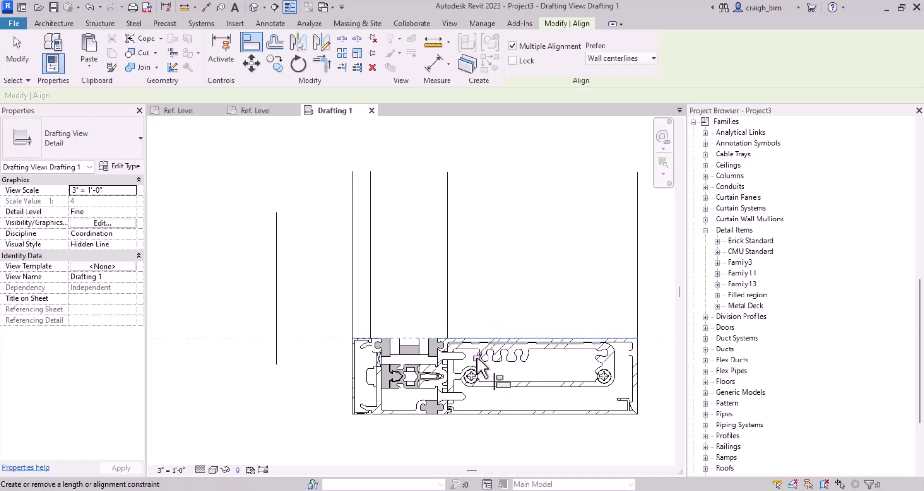
pyautogui.press('Escape')
pyautogui.press('Escape')
# Send the aligned Family13 component behind the sill and glazing, and delete the spare instance beside the detail.
pyautogui.scroll(-1, 277, 400)
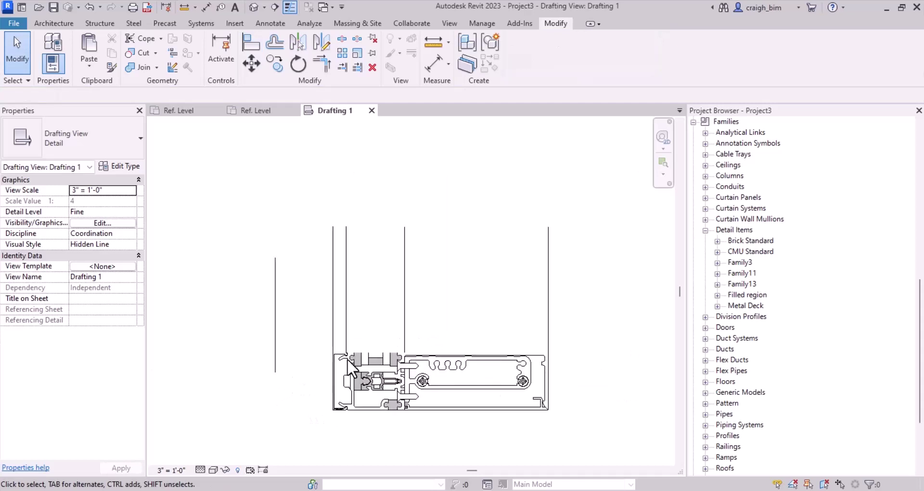
pyautogui.click(411, 233)
pyautogui.click(595, 47)
pyautogui.click(611, 295)
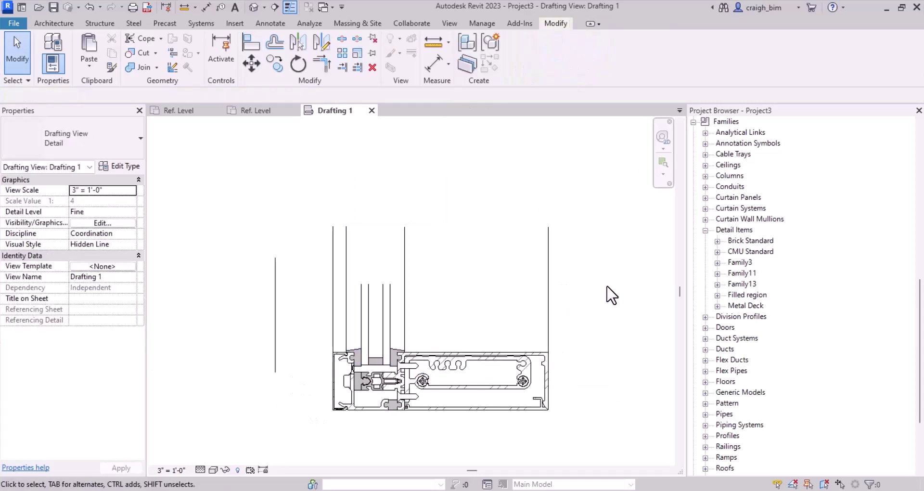
pyautogui.click(276, 291)
pyautogui.press('Delete')
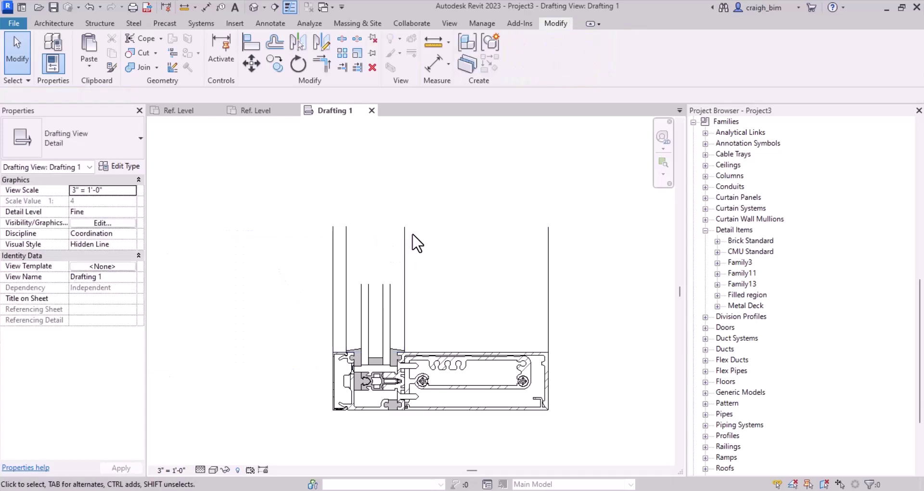
# Align the glazing's upper end with the top edge of the Family13 component.
pyautogui.press('a')
pyautogui.press('l')
pyautogui.click(420, 227)
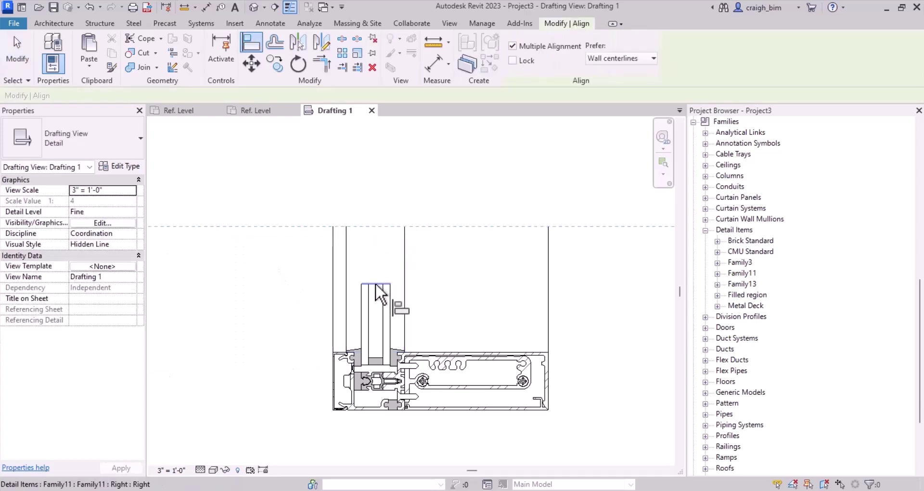
pyautogui.click(376, 284)
pyautogui.press('Escape')
pyautogui.press('Escape')
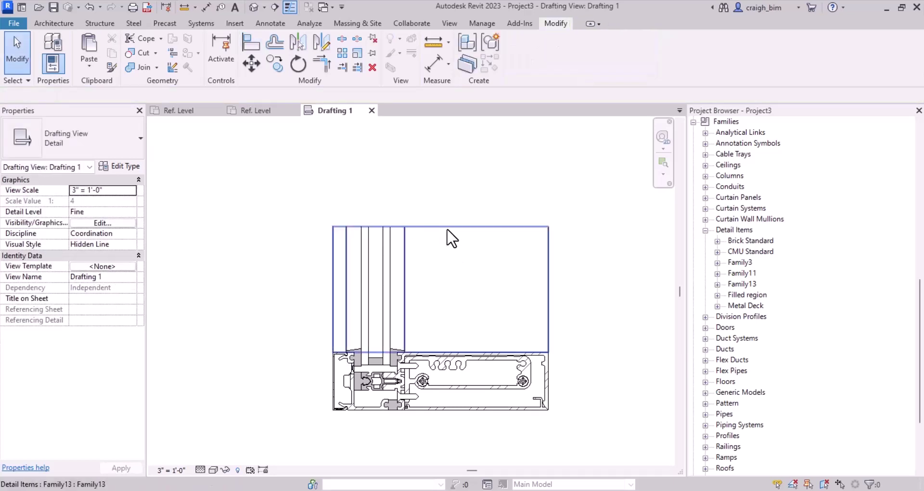
# Shorten the Family13 mullion component above the sill to a height of about 3 1/8".
pyautogui.click(439, 231)
pyautogui.moveTo(441, 227); pyautogui.dragTo(449, 262)
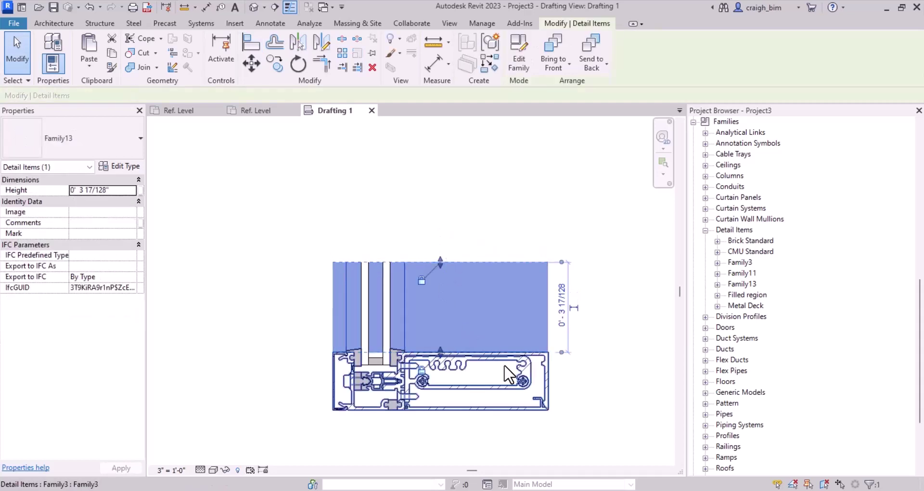
pyautogui.press('Escape')
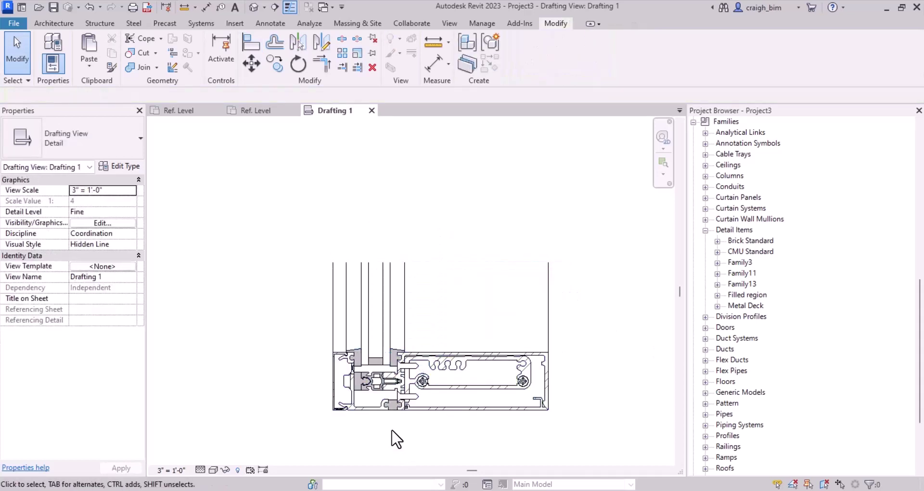
# Load the Break Line.rfa detail family from the Div 01-General folder.
pyautogui.scroll(2, 486, 428)
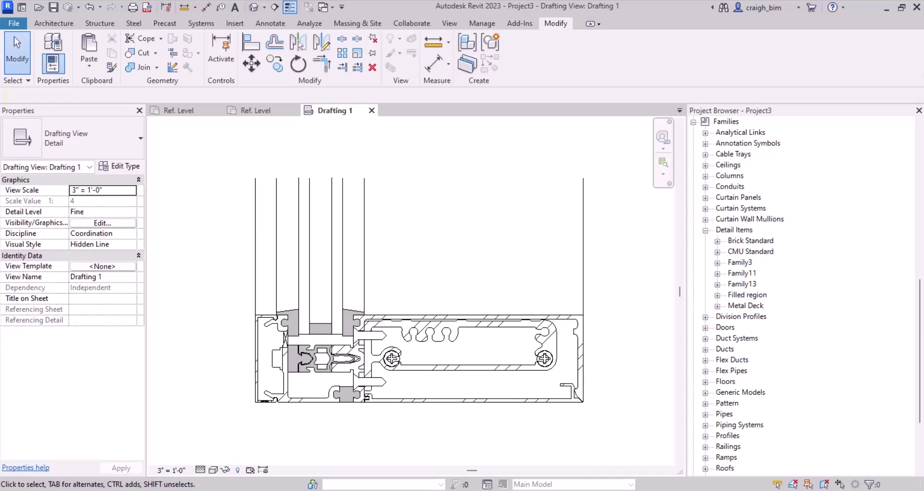
pyautogui.click(235, 23)
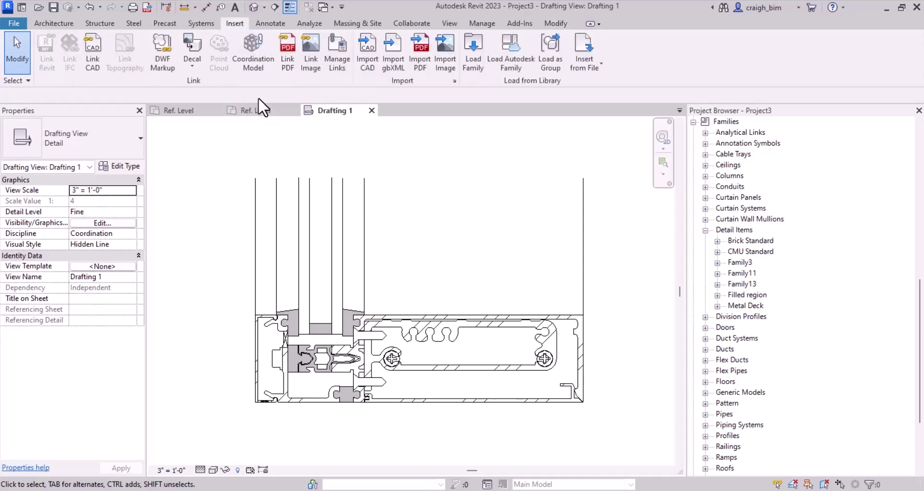
pyautogui.click(473, 52)
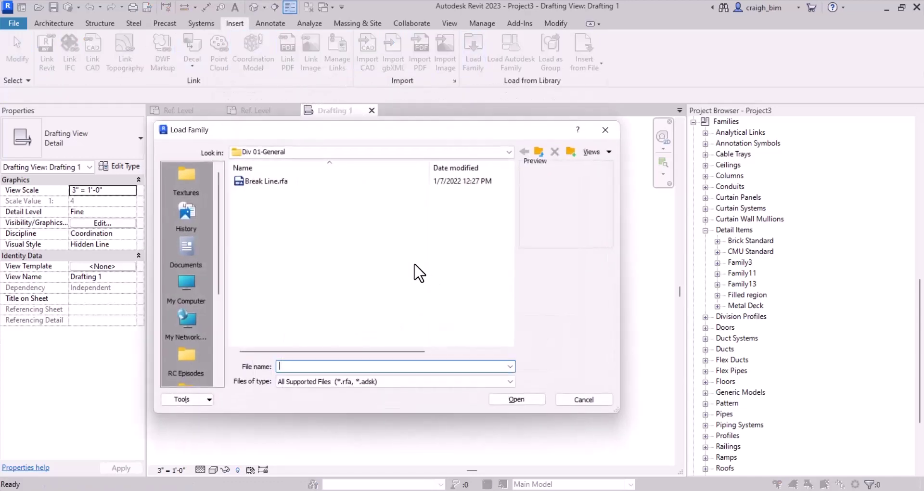
pyautogui.click(265, 181)
pyautogui.click(515, 399)
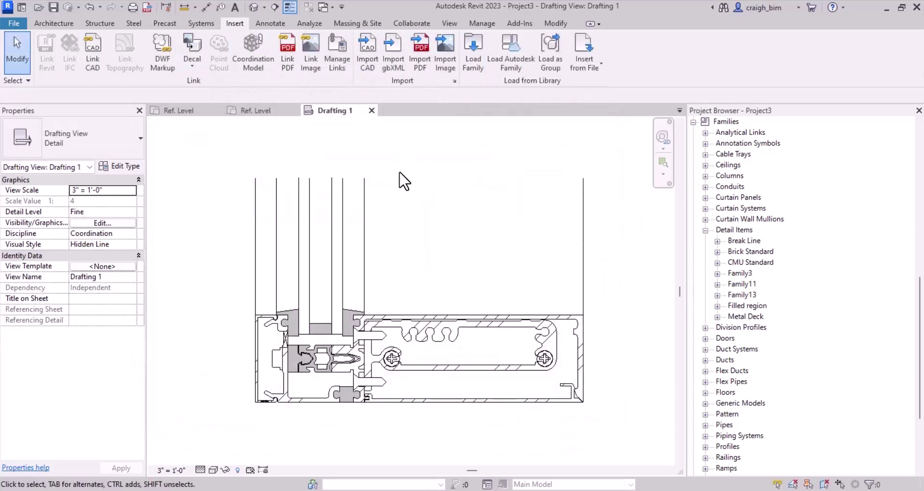
# Load the 1x3 type of Nominal Cut Lumber-Section.rfa from the 061100-Wood Framing folder of Div 06-Wood and Plastic.
pyautogui.click(474, 52)
pyautogui.click(539, 152)
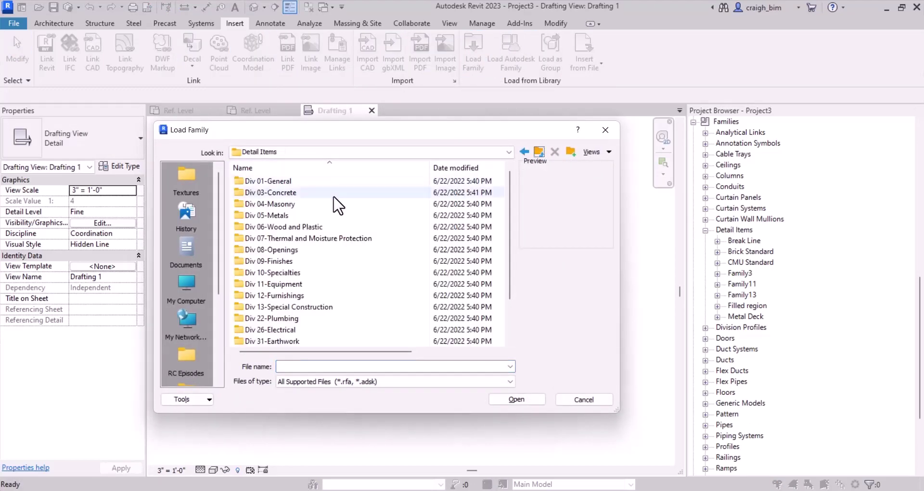
pyautogui.doubleClick(279, 227)
pyautogui.doubleClick(296, 192)
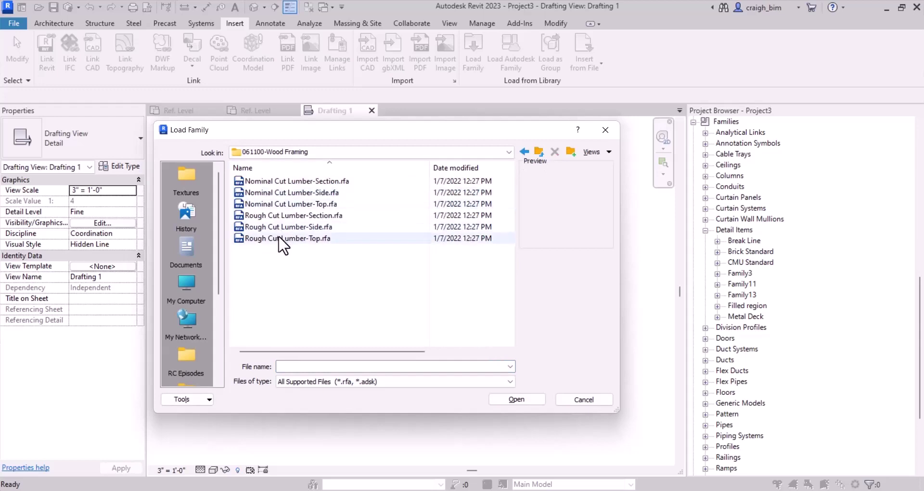
pyautogui.click(289, 181)
pyautogui.click(516, 400)
pyautogui.click(378, 227)
pyautogui.click(511, 313)
# Load Joint Sealant and Backer Rod-Section.rfa from the 079513-Expansion Joint folder of Div 07-Thermal and Moisture Protection.
pyautogui.click(472, 53)
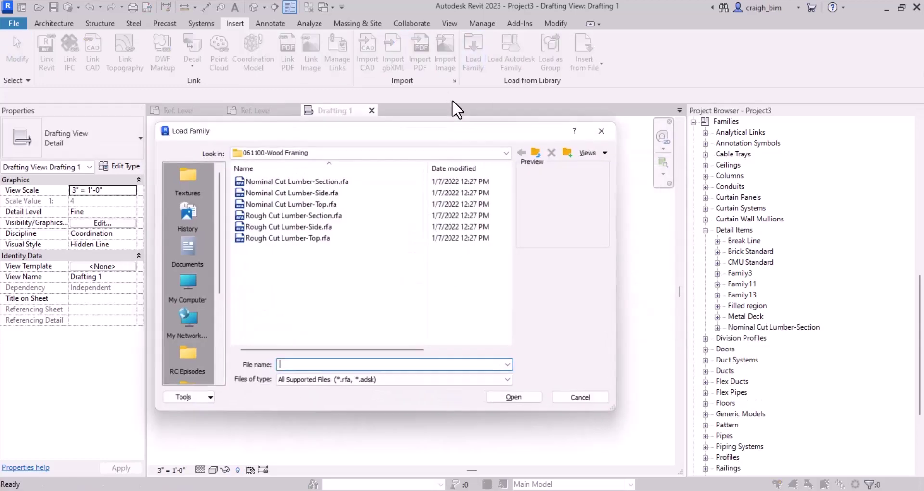
pyautogui.click(538, 153)
pyautogui.click(539, 153)
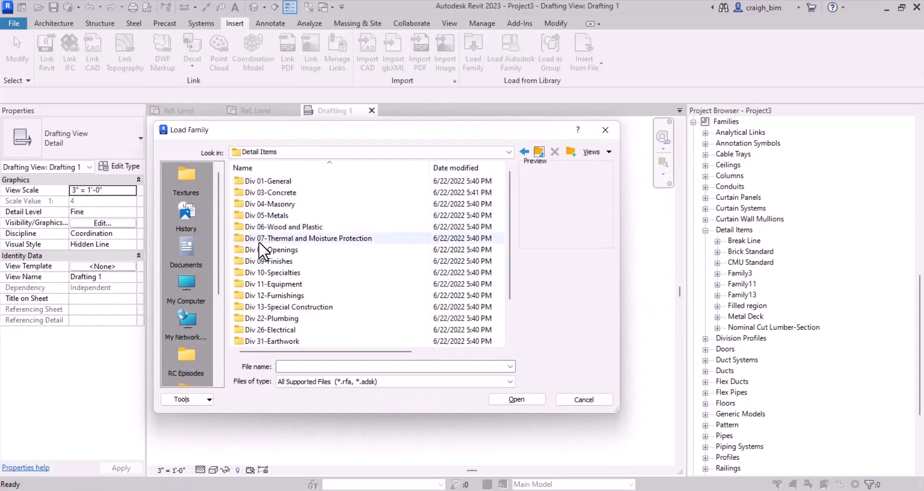
pyautogui.doubleClick(278, 239)
pyautogui.doubleClick(282, 241)
pyautogui.doubleClick(279, 181)
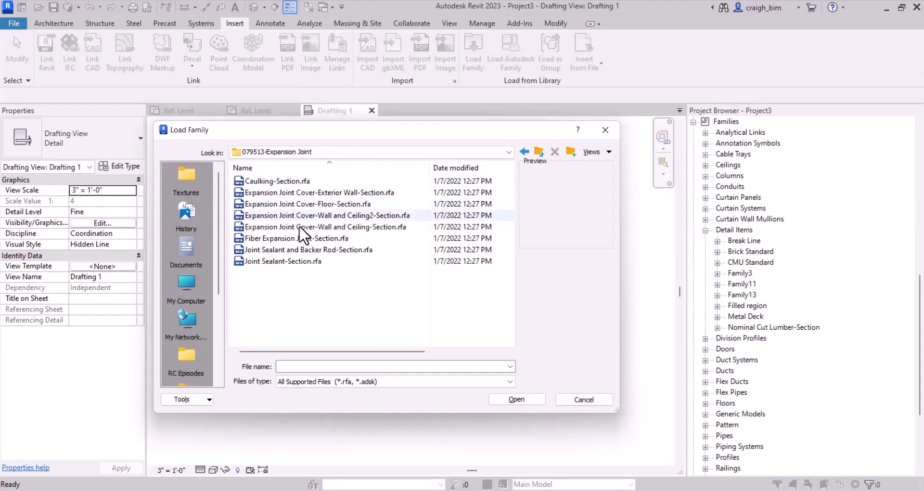
pyautogui.click(284, 250)
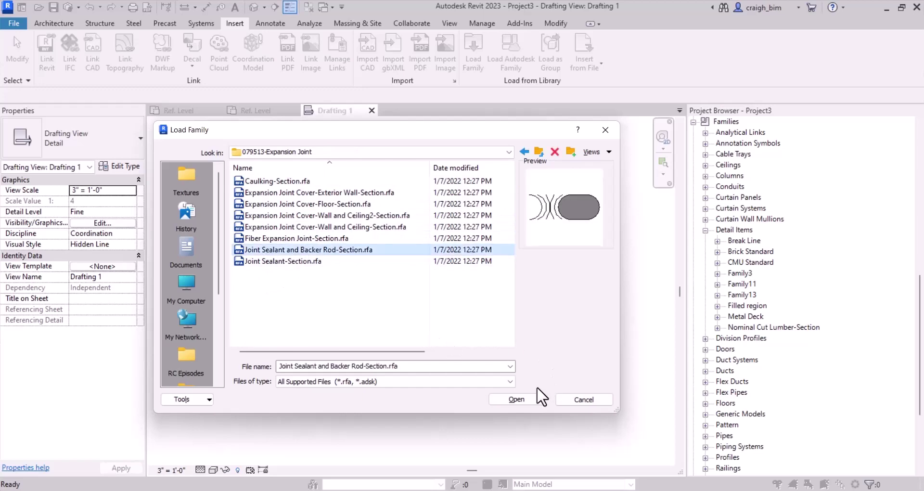
pyautogui.click(517, 399)
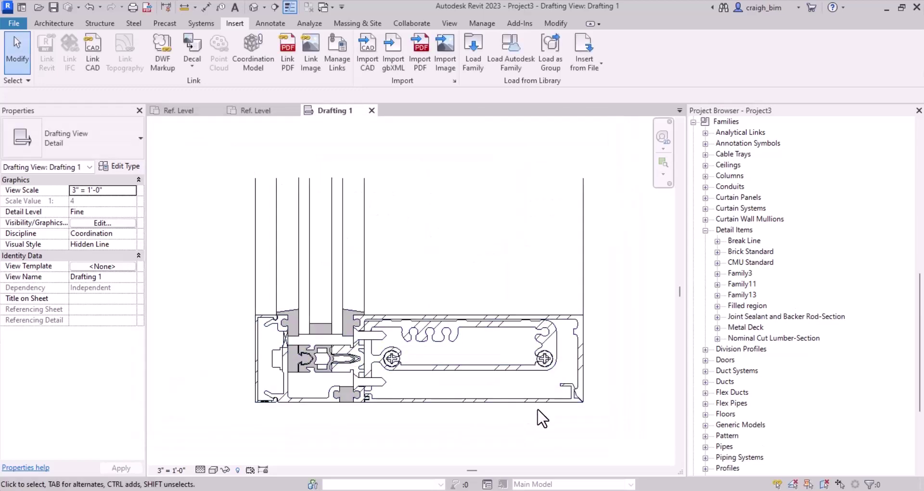
# Place a Break Line component across the upper ends of the glazing and mullion.
pyautogui.doubleClick(746, 241)
pyautogui.click(754, 251)
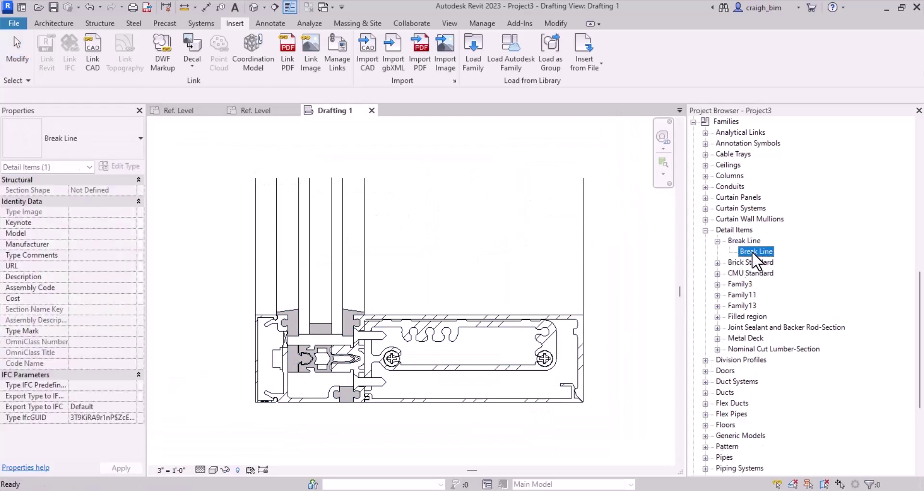
pyautogui.moveTo(762, 252); pyautogui.dragTo(382, 171)
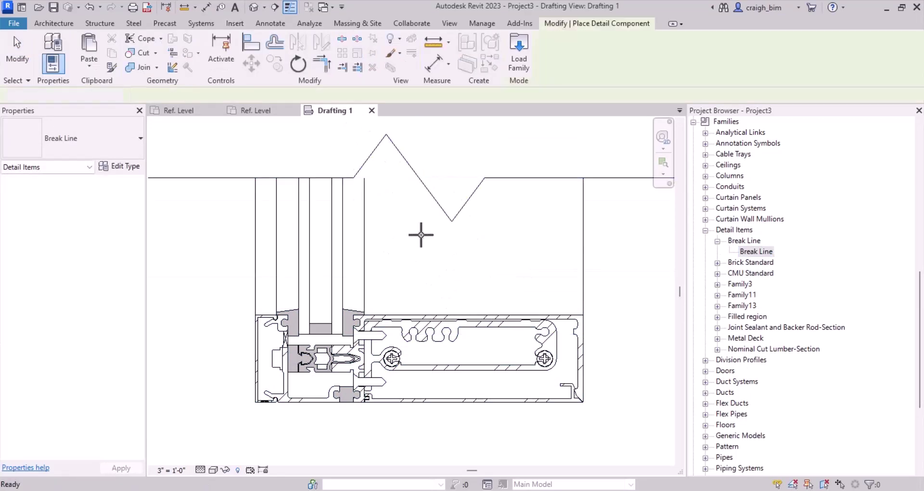
pyautogui.click(420, 179)
pyautogui.press('Escape')
# Reduce the break line's jag to about 5/8" wide and about 1 1/4" deep.
pyautogui.click(431, 195)
pyautogui.scroll(-3, 453, 247)
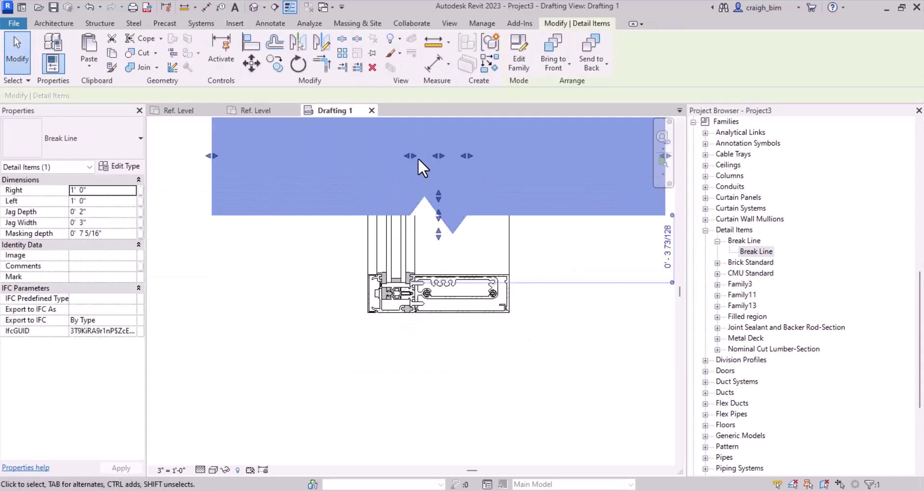
pyautogui.moveTo(409, 154); pyautogui.dragTo(450, 162)
pyautogui.scroll(2, 456, 168)
pyautogui.moveTo(453, 165); pyautogui.dragTo(444, 153)
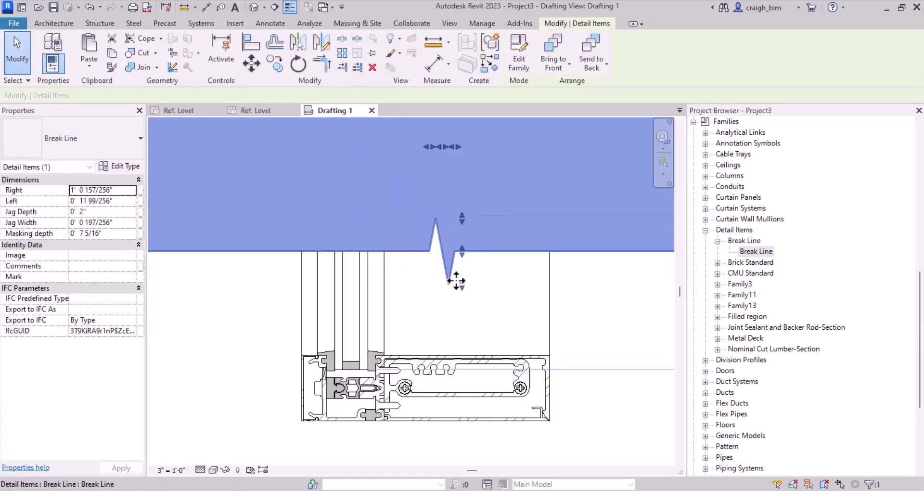
pyautogui.moveTo(465, 221); pyautogui.dragTo(464, 243)
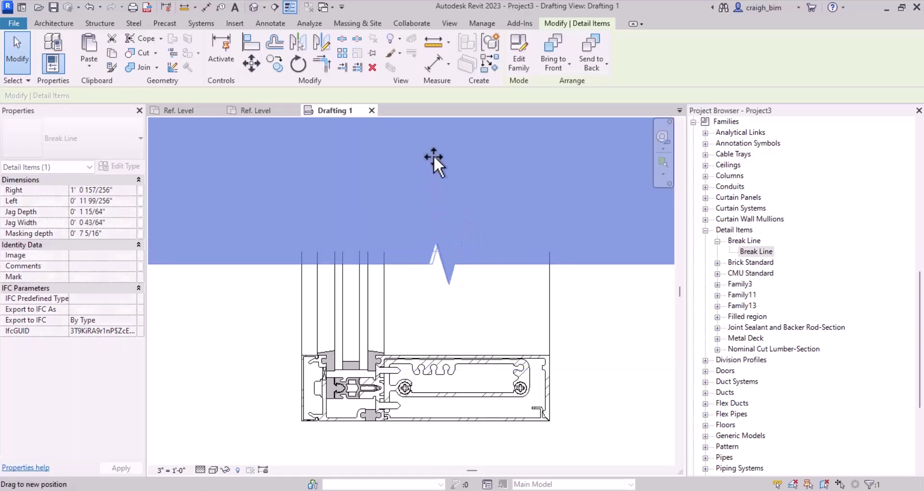
# Align the break line with the upper end of the glazing.
pyautogui.press('a')
pyautogui.press('l')
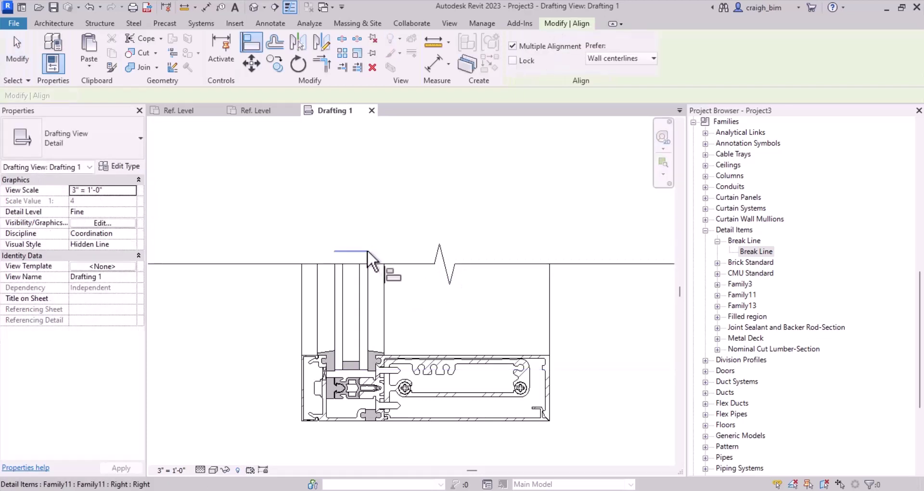
pyautogui.click(394, 263)
pyautogui.scroll(-2, 359, 242)
pyautogui.click(366, 255)
pyautogui.press('Escape')
pyautogui.press('Escape')
# Reduce the break line's masking depth to about 1 3/4" and shorten both ends to just beyond the mullion's sides.
pyautogui.click(431, 247)
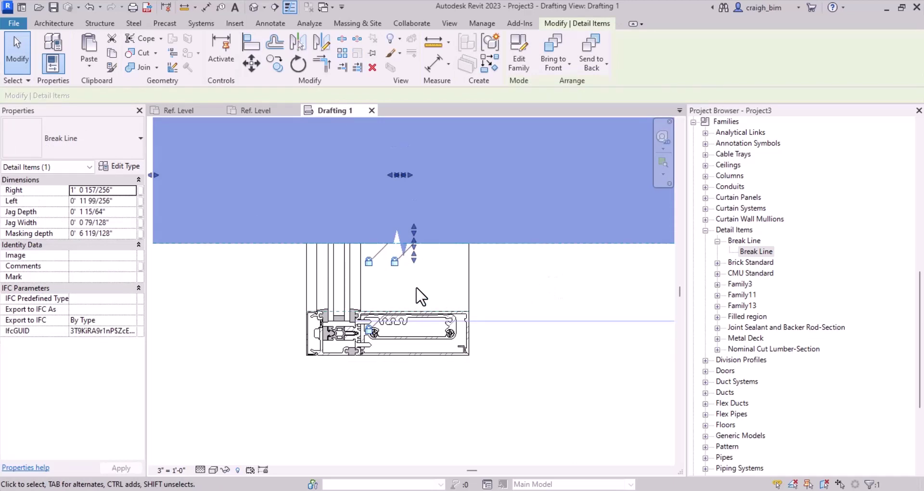
pyautogui.scroll(-2, 419, 304)
pyautogui.moveTo(408, 165); pyautogui.dragTo(426, 235)
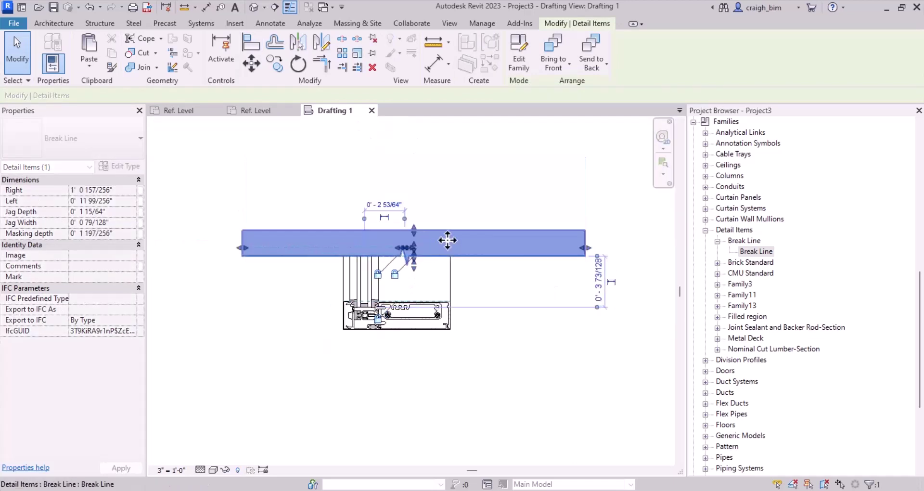
pyautogui.moveTo(587, 248); pyautogui.dragTo(468, 277)
pyautogui.moveTo(262, 250); pyautogui.dragTo(332, 263)
pyautogui.press('Escape')
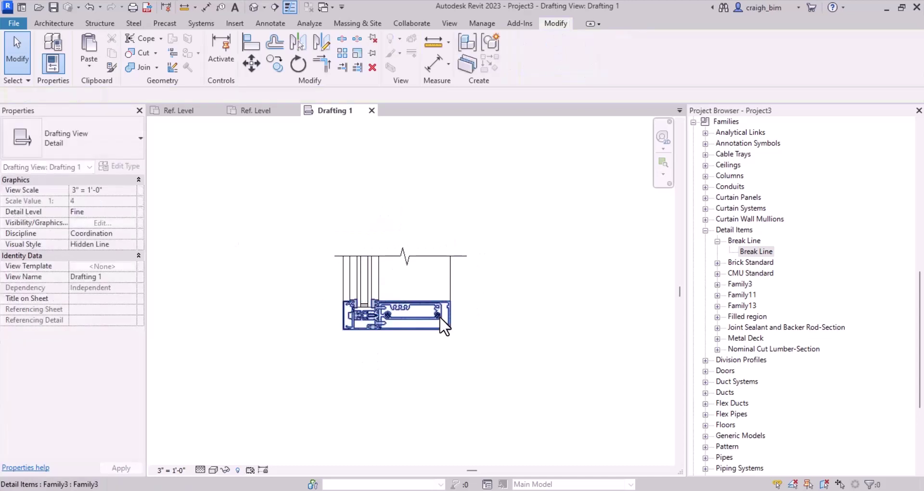
# Rename the Nominal Cut Lumber-Section family to Shim and its 1x3 type to 1/2" x 3".
pyautogui.scroll(3, 417, 356)
pyautogui.moveTo(552, 258); pyautogui.dragTo(555, 316, button='middle')
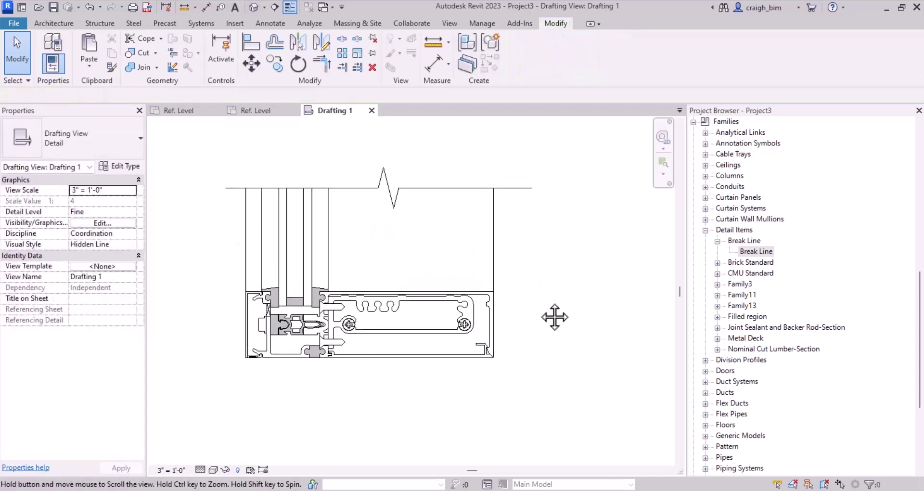
pyautogui.doubleClick(749, 351)
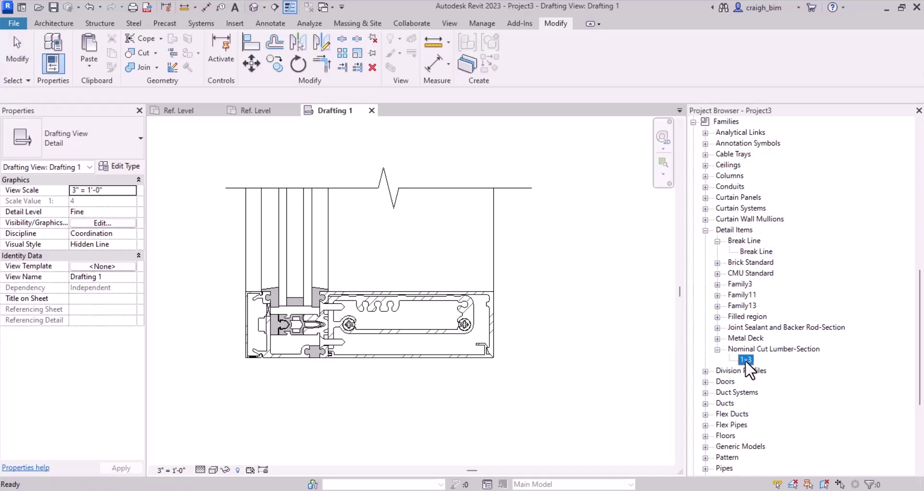
pyautogui.rightClick(746, 360)
pyautogui.click(750, 350)
pyautogui.rightClick(751, 349)
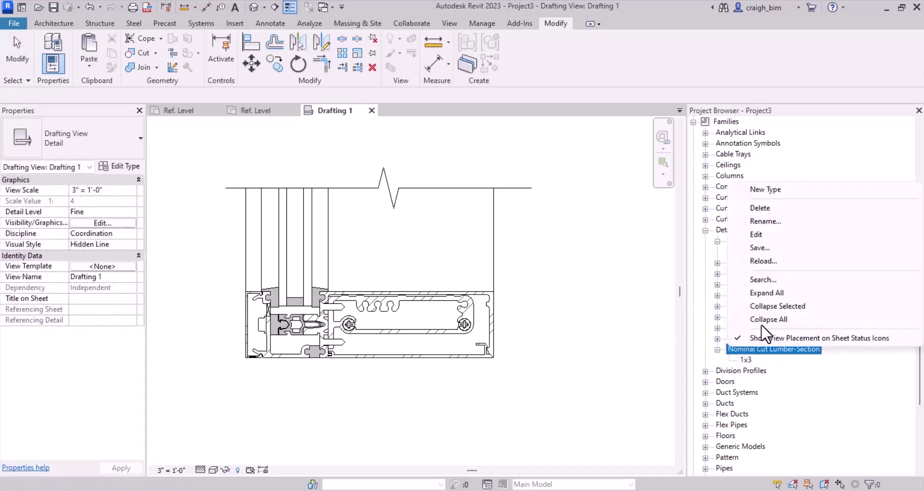
pyautogui.click(770, 221)
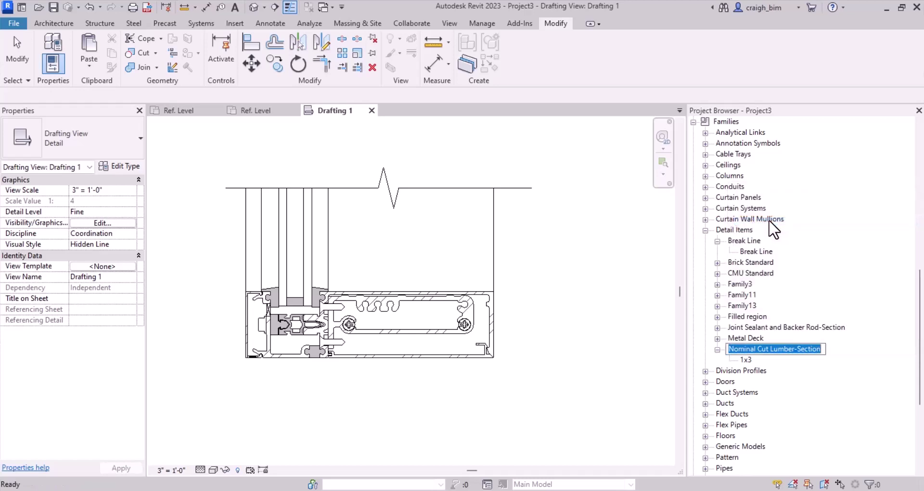
pyautogui.write('Shim')
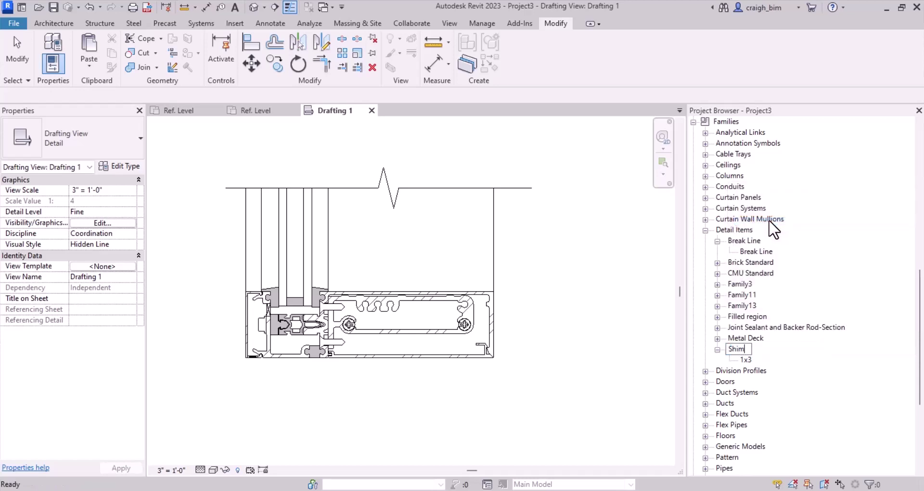
pyautogui.click(746, 360)
pyautogui.write('1')
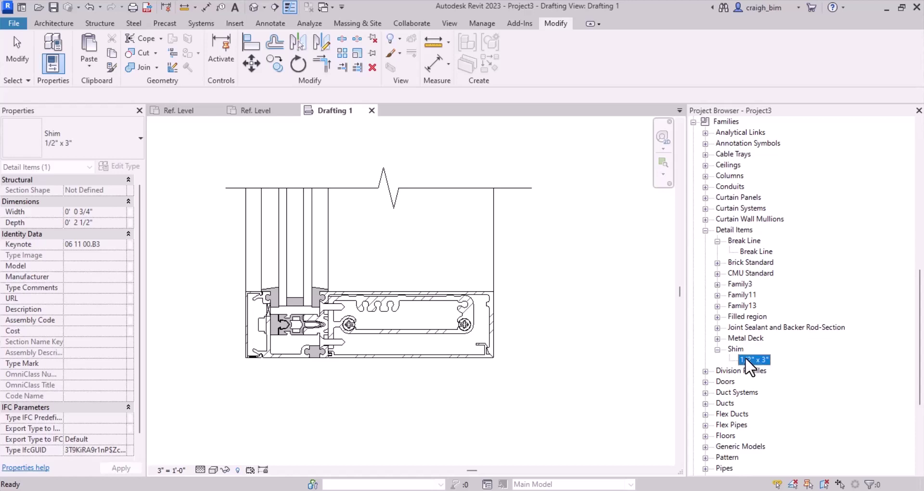
# Set the Shim type's width to 1/2" and its depth to 3".
pyautogui.doubleClick(755, 360)
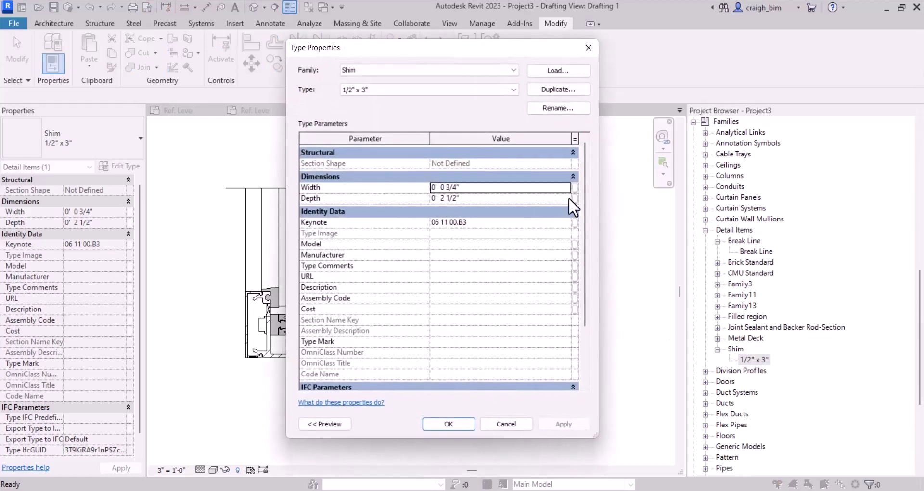
pyautogui.click(516, 187)
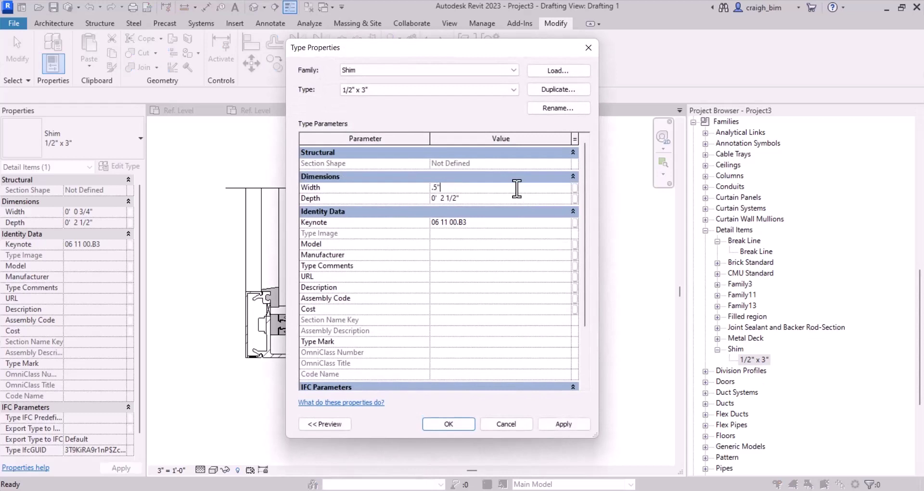
pyautogui.press('Tab')
pyautogui.write('3')
pyautogui.click(451, 424)
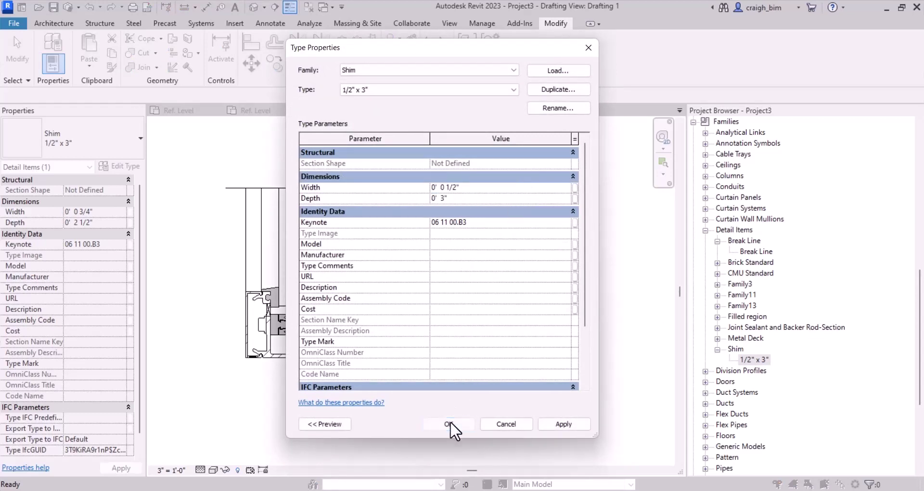
# Place the 1/2" x 3" Shim flat against the underside of the sill, beneath its interior portion.
pyautogui.moveTo(761, 360); pyautogui.dragTo(439, 376)
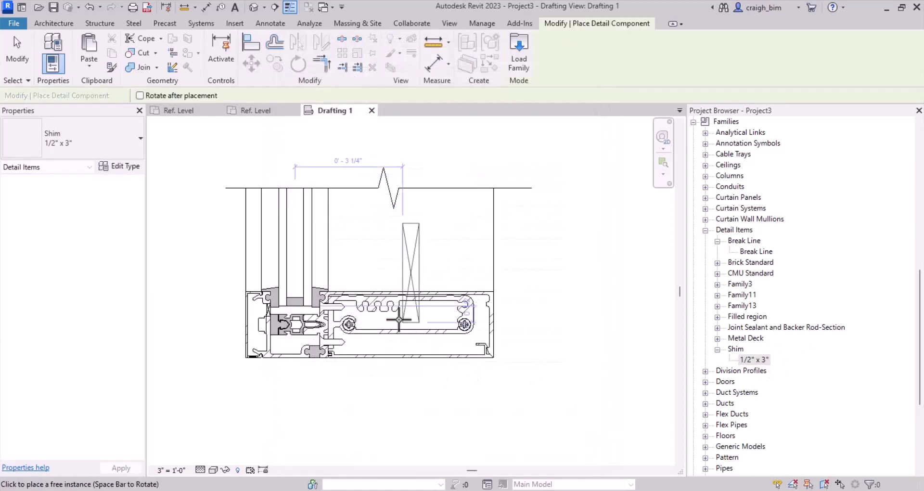
pyautogui.scroll(4, 361, 369)
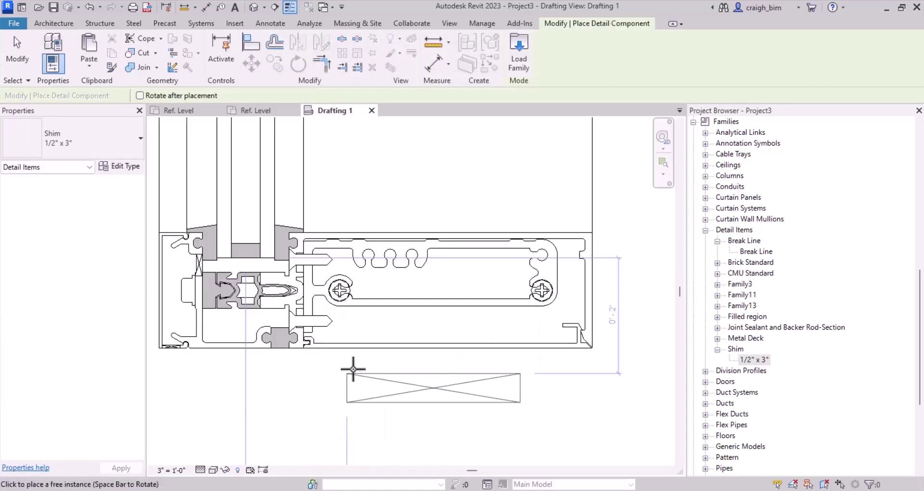
pyautogui.click(360, 346)
pyautogui.press('Escape')
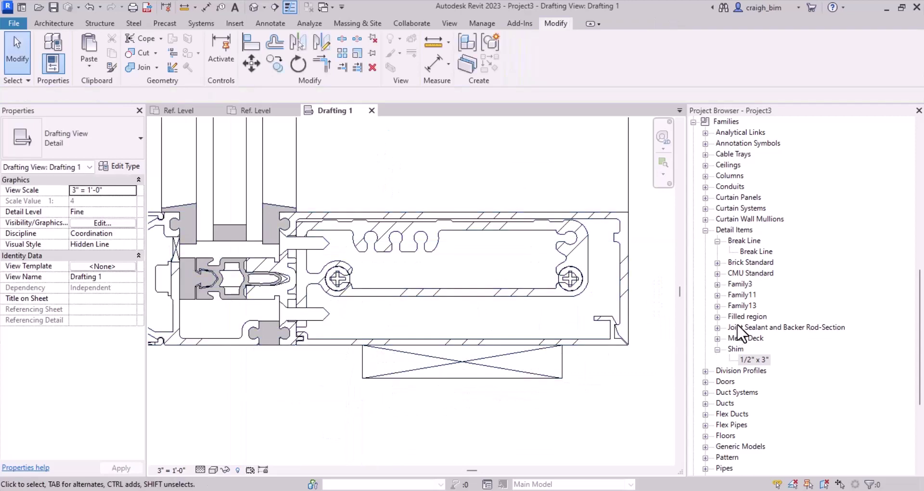
# Place a 1/2" Joint Sealant and Backer Rod-Section beneath the sill and align its outer end with the sill's interior face.
pyautogui.doubleClick(741, 327)
pyautogui.moveTo(745, 340); pyautogui.dragTo(601, 364)
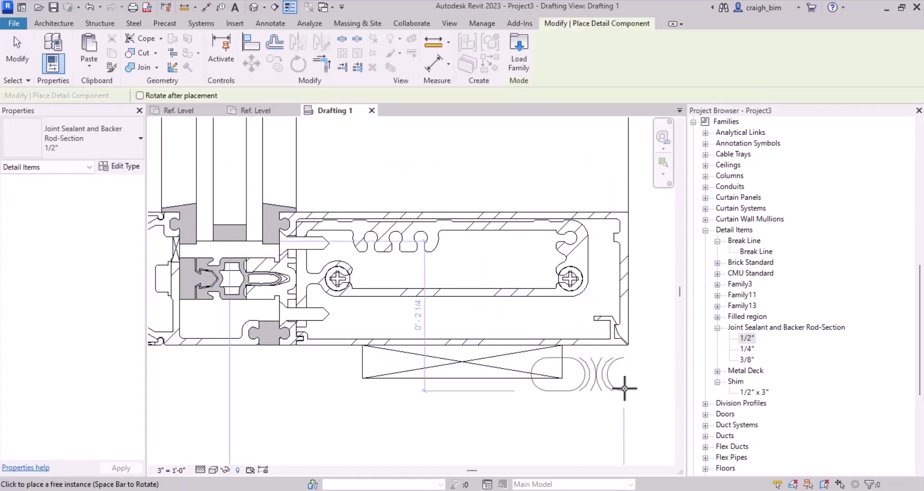
pyautogui.click(563, 379)
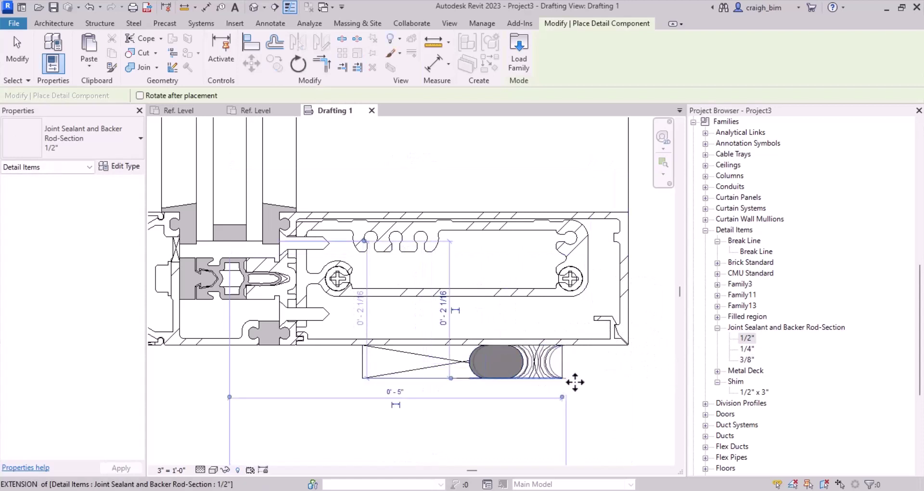
pyautogui.press('a')
pyautogui.press('l')
pyautogui.click(629, 356)
pyautogui.click(563, 366)
pyautogui.press('Escape')
pyautogui.press('Escape')
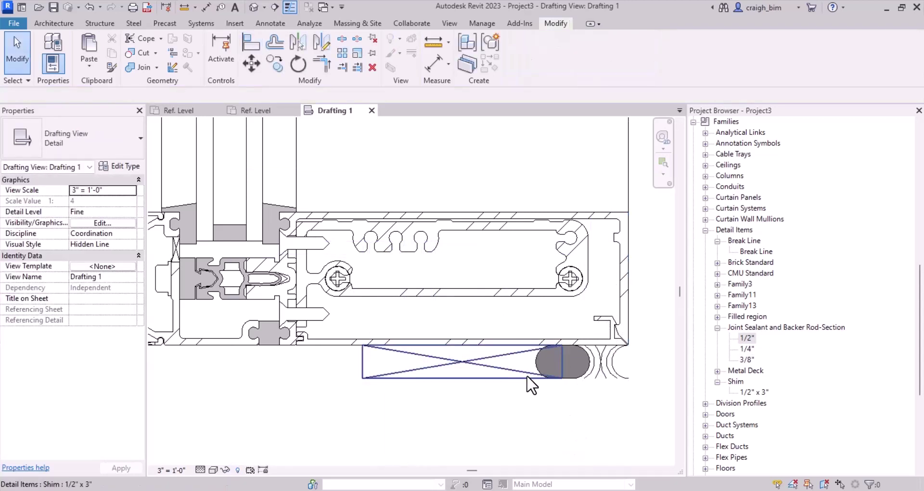
# Nudge the Shim about 1/2" toward the exterior so it clears the interior backer rod.
pyautogui.click(530, 377)
pyautogui.hotkey('shift', 'Left')
pyautogui.press('Right')
pyautogui.press('Right')
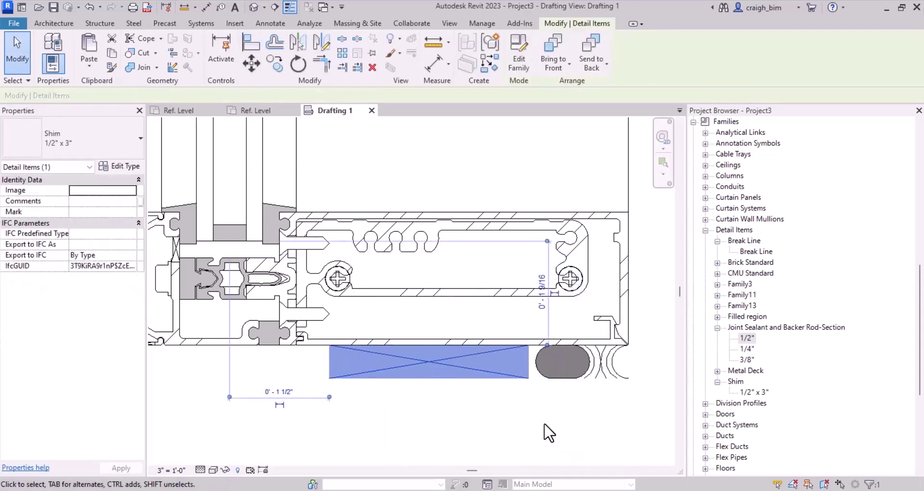
pyautogui.click(545, 424)
# Place a second 1/2" joint sealant and backer rod, flipped to face outward, beneath the sill slightly inside its exterior edge.
pyautogui.scroll(-3, 575, 369)
pyautogui.scroll(2, 406, 388)
pyautogui.click(643, 370)
pyautogui.press('c')
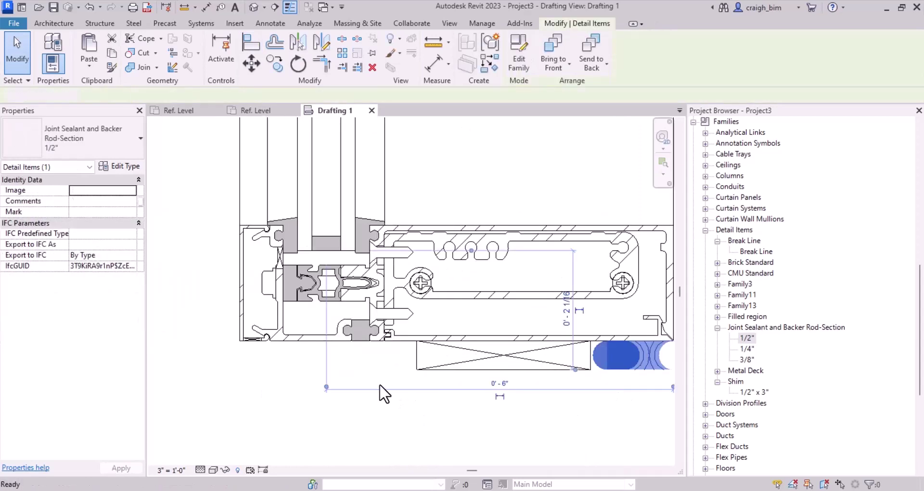
pyautogui.press('s')
pyautogui.scroll(5, 241, 344)
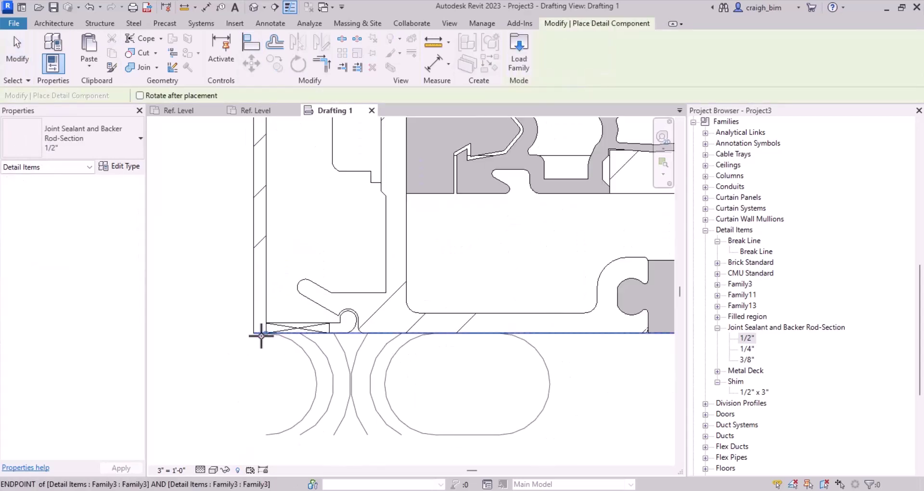
pyautogui.click(328, 334)
pyautogui.press('Escape')
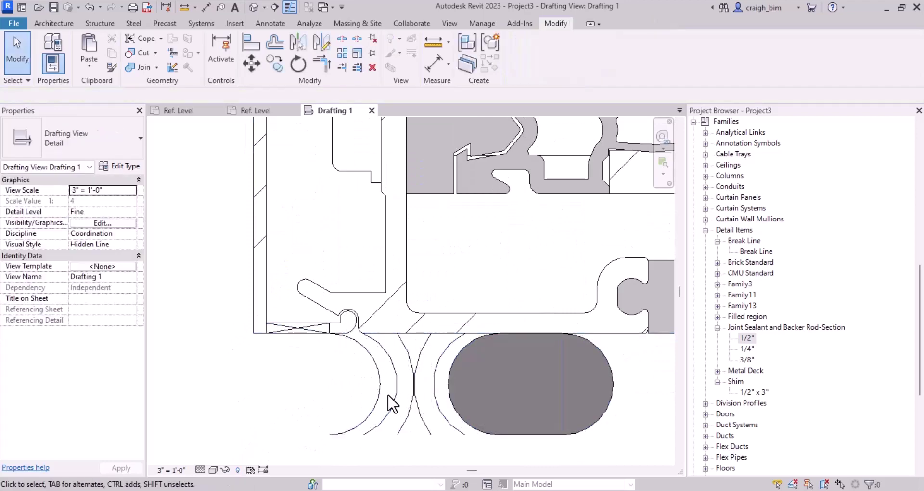
pyautogui.scroll(-4, 393, 402)
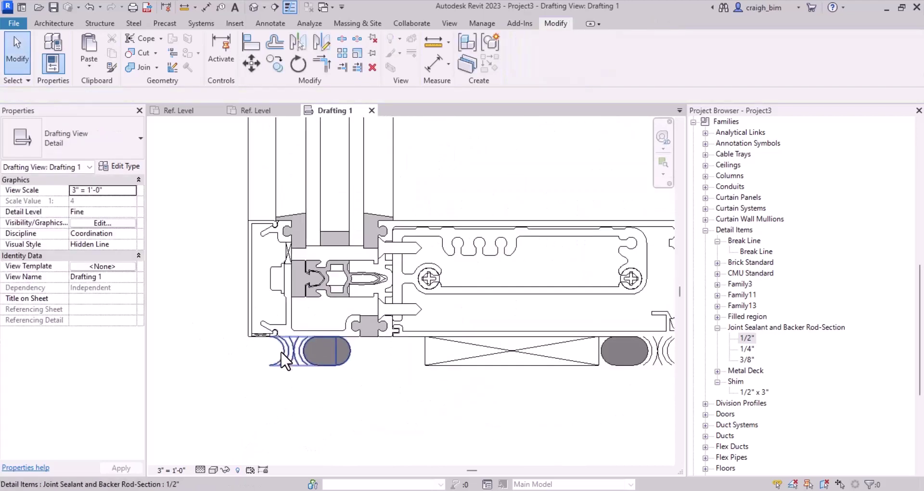
pyautogui.click(517, 384)
pyautogui.keyDown('ctrl'); pyautogui.click(324, 372); pyautogui.keyUp('ctrl')
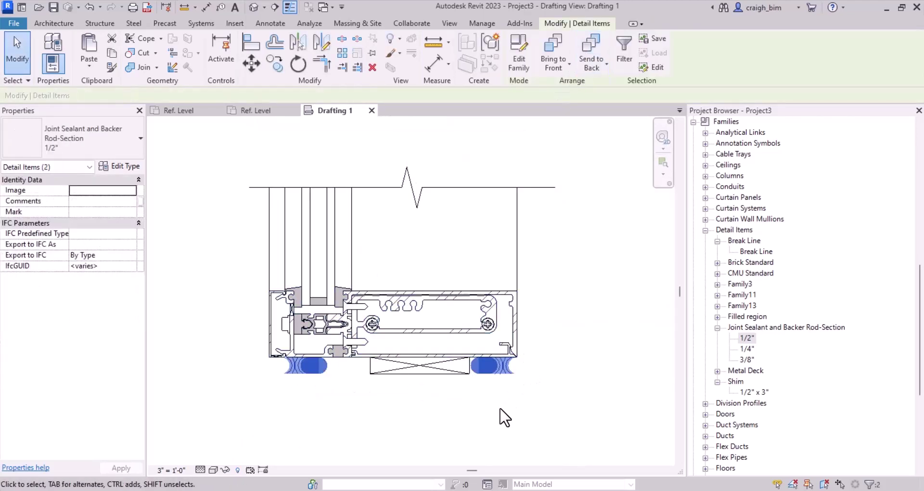
pyautogui.click(462, 428)
pyautogui.scroll(3, 438, 409)
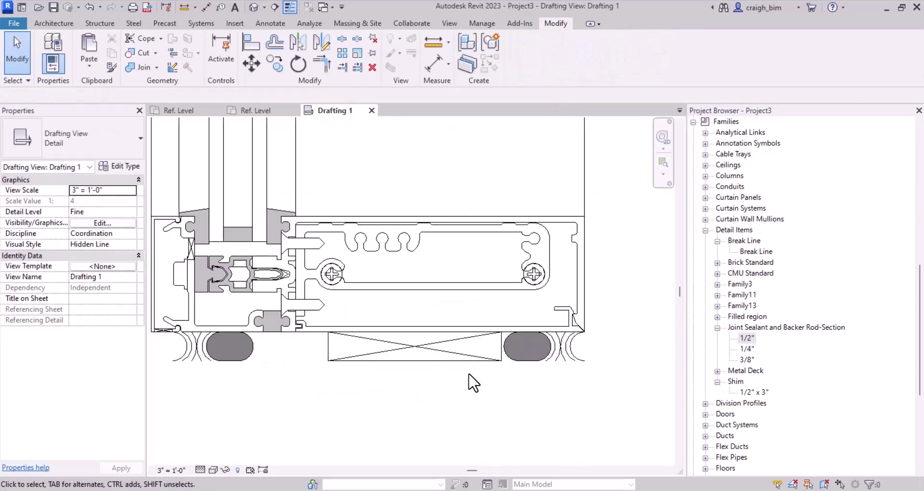
pyautogui.scroll(-3, 484, 420)
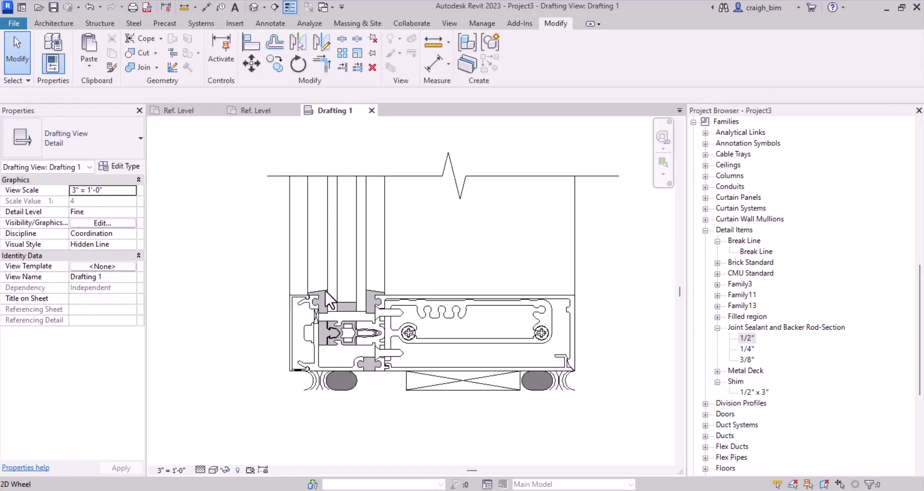
# Measure the height from the glass's bottom edge to the top of the exterior gasket.
pyautogui.scroll(5, 289, 313)
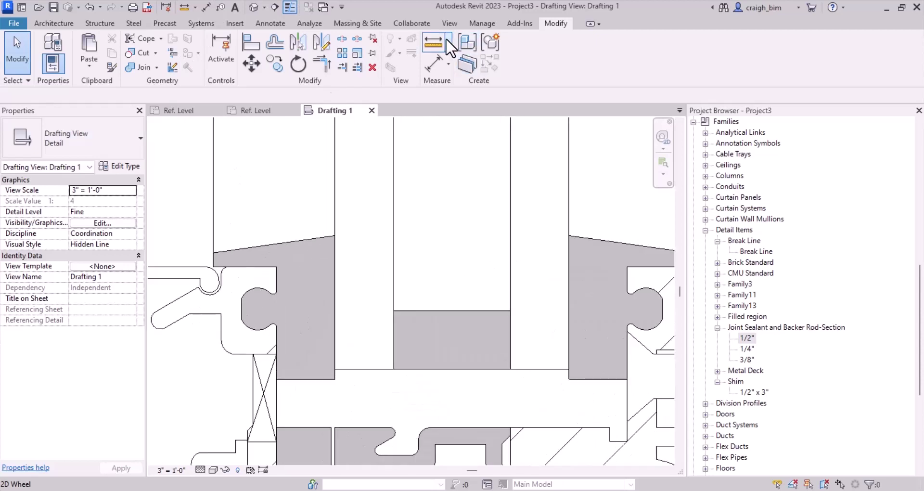
pyautogui.click(448, 42)
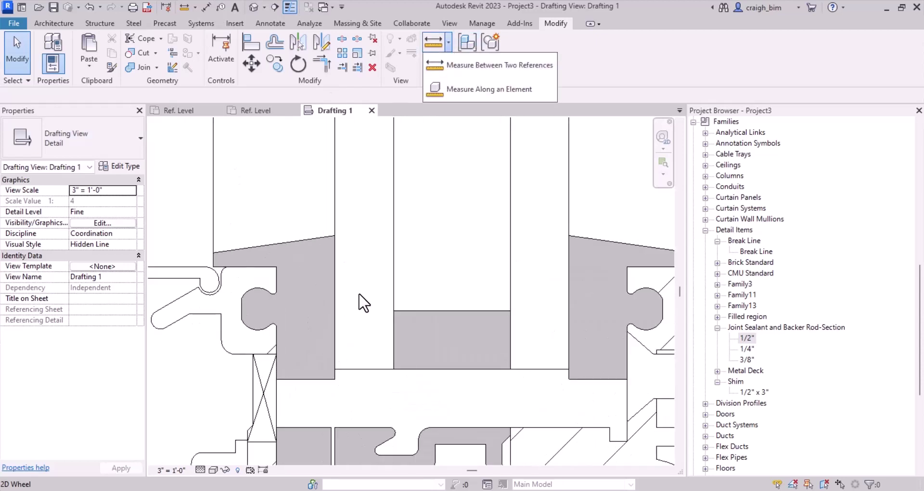
pyautogui.click(453, 65)
pyautogui.click(335, 368)
pyautogui.click(332, 234)
pyautogui.press('Escape')
pyautogui.press('Escape')
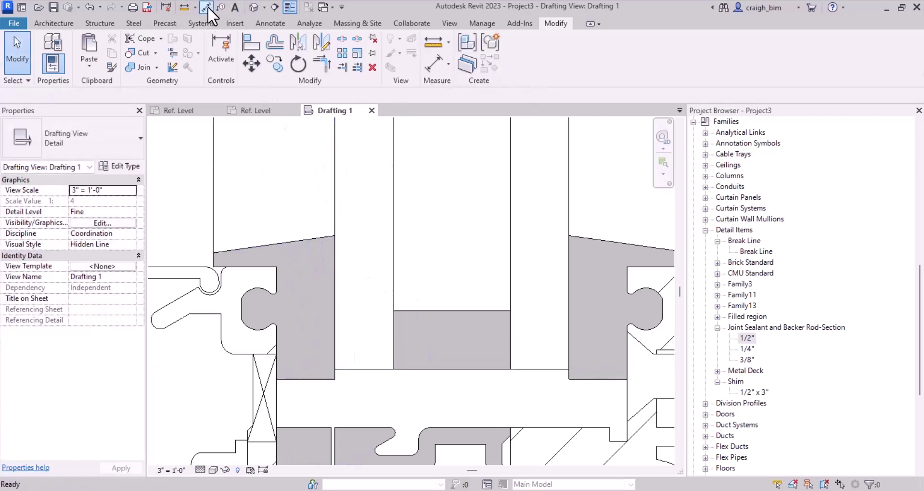
# Place an aligned dimension from the exterior gasket's top to the glass's bottom edge, outside the sill.
pyautogui.click(207, 7)
pyautogui.click(336, 235)
pyautogui.click(336, 368)
pyautogui.scroll(-5, 433, 250)
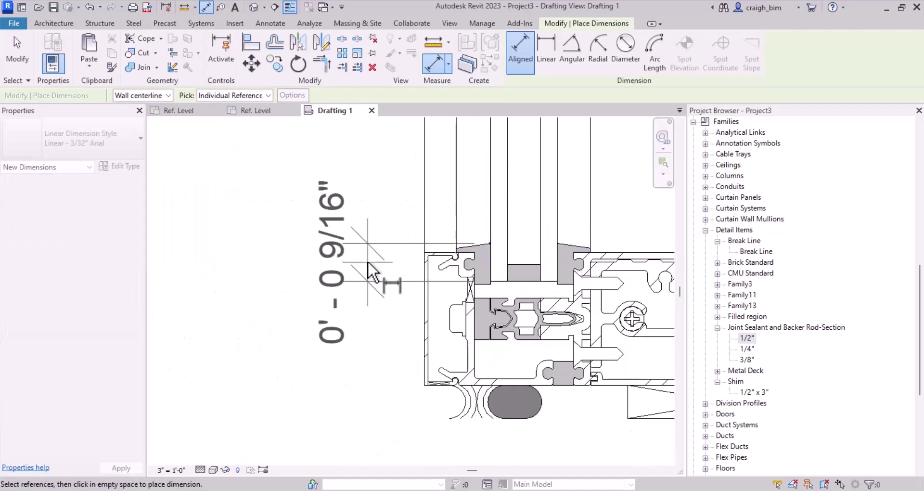
pyautogui.click(369, 271)
pyautogui.press('Escape')
pyautogui.press('Escape')
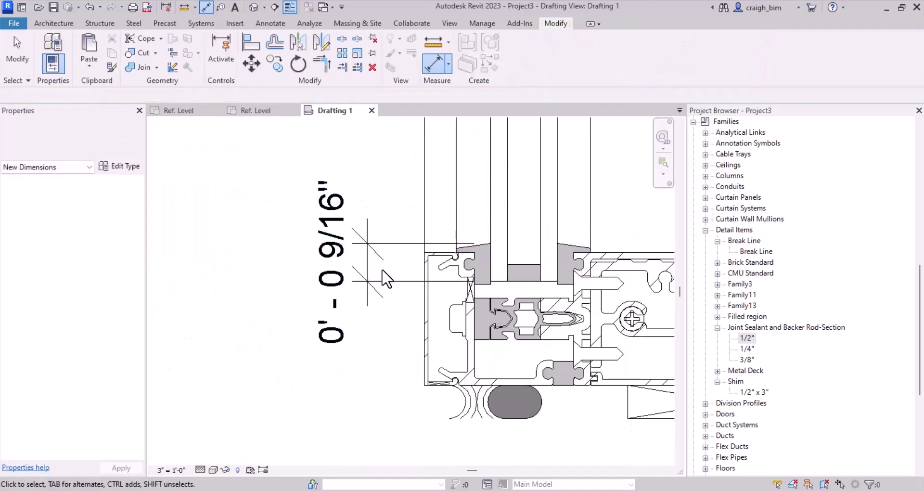
# Delete the vertical dimension beside the glazing.
pyautogui.click(370, 284)
pyautogui.press('d')
pyautogui.press('e')
pyautogui.scroll(3, 597, 238)
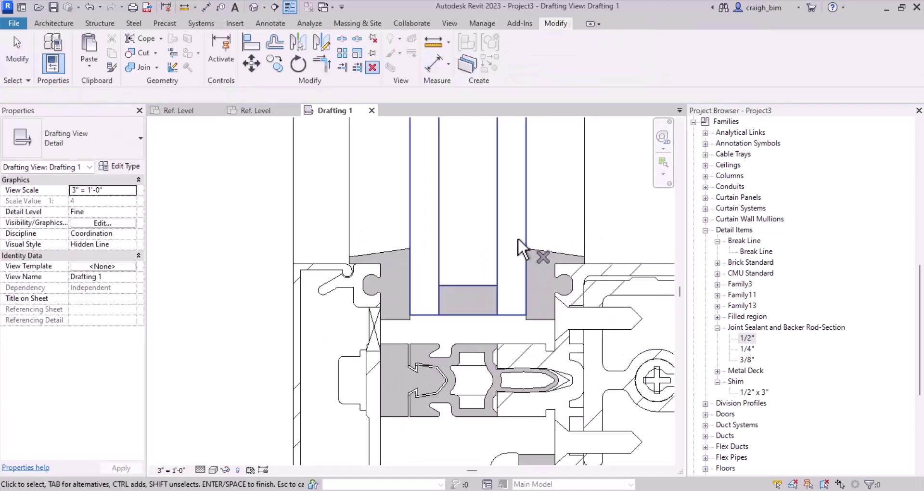
pyautogui.press('Escape')
# Turn off the thin lines display and open the glazing family, Family11, for editing.
pyautogui.click(290, 8)
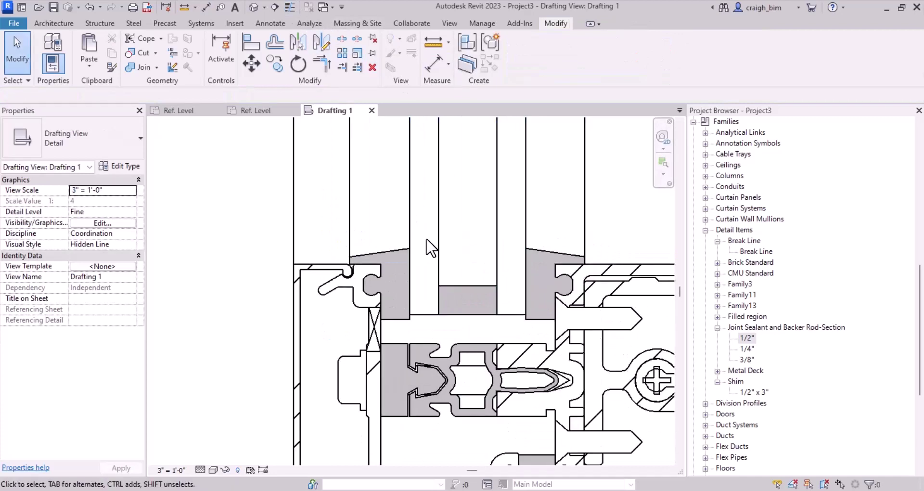
pyautogui.click(435, 240)
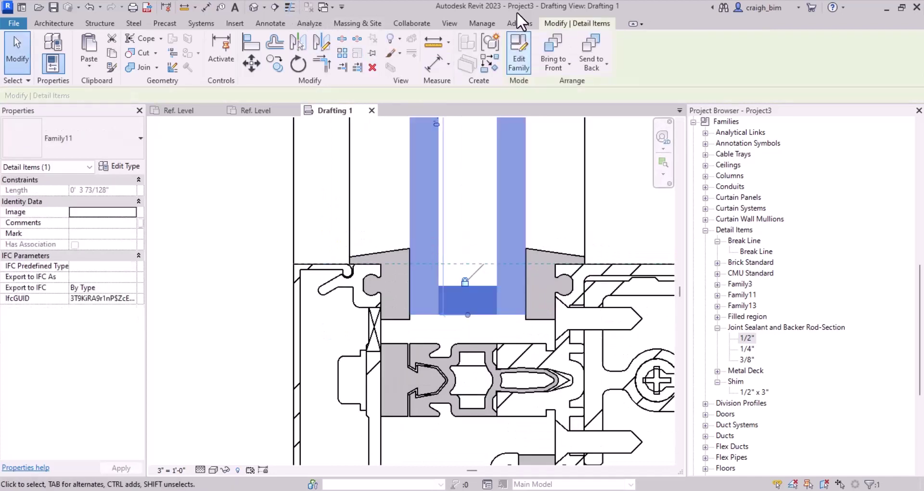
pyautogui.click(519, 53)
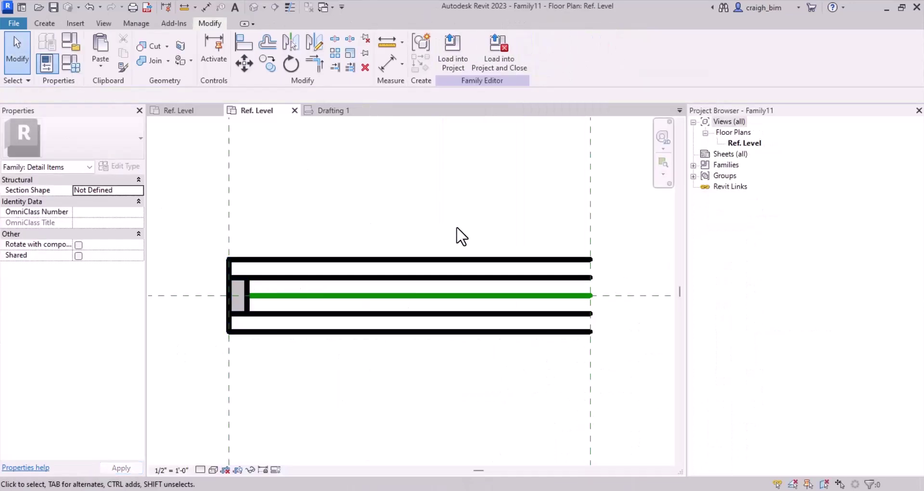
# Set the glazing family's view scale to 3" = 1'-0".
pyautogui.click(172, 470)
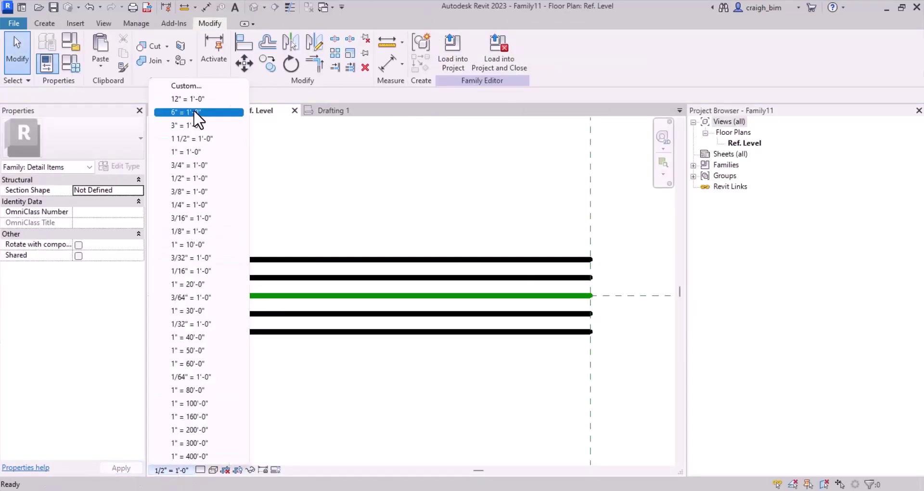
pyautogui.click(189, 124)
pyautogui.scroll(3, 192, 229)
pyautogui.scroll(-2, 192, 219)
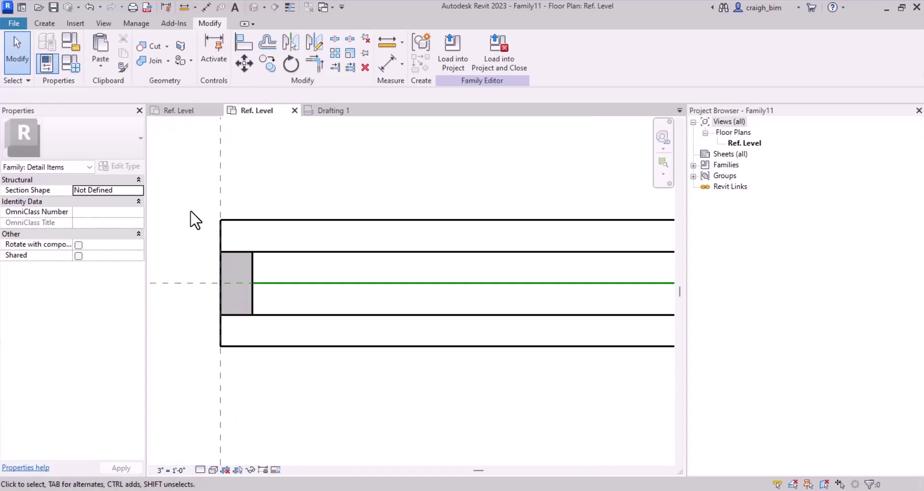
# Draw a vertical reference plane across the glazing about 3/4" from its spacer end.
pyautogui.press('r')
pyautogui.press('p')
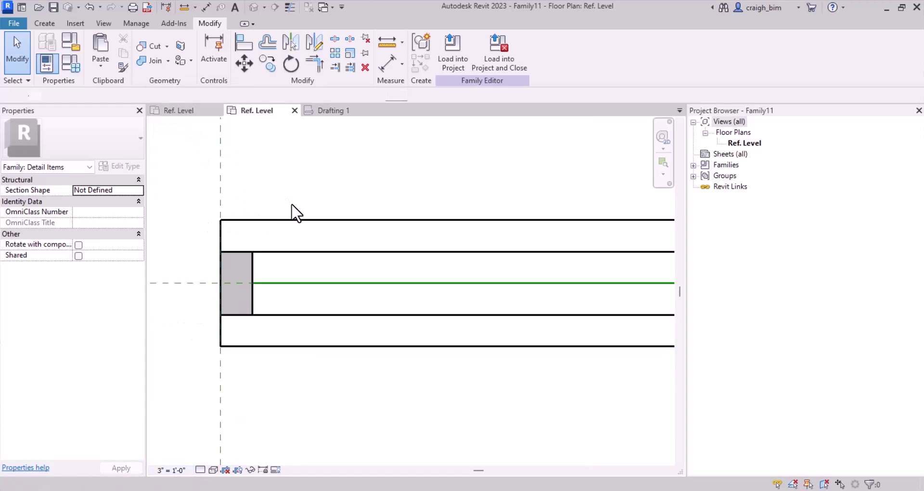
pyautogui.click(316, 184)
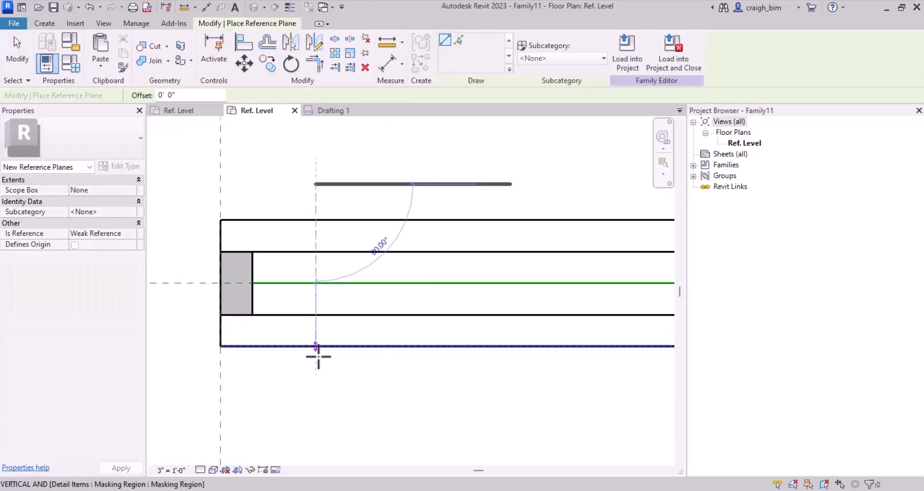
pyautogui.click(315, 392)
pyautogui.press('Escape')
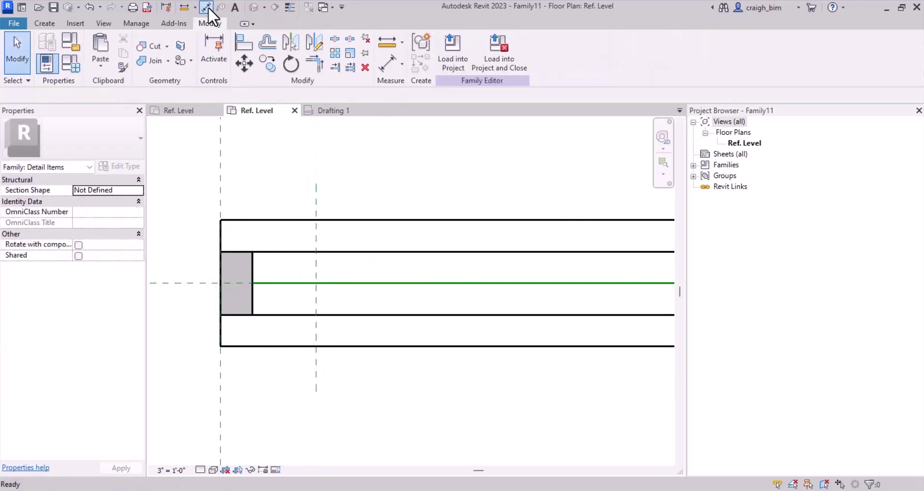
# Dimension the new reference plane from the reference plane at the glazing's spacer end.
pyautogui.click(207, 6)
pyautogui.click(315, 188)
pyautogui.scroll(-5, 337, 307)
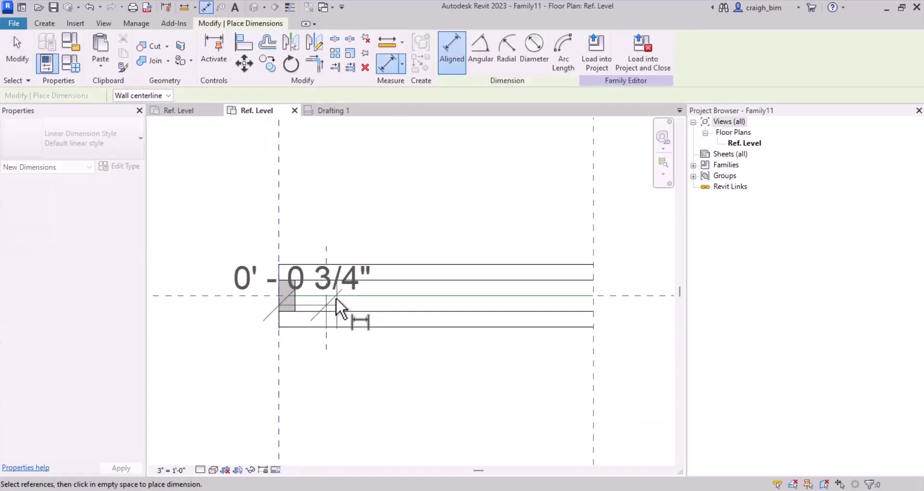
pyautogui.click(359, 192)
pyautogui.press('Escape')
# Set the distance between the glazing's end plane and the new reference plane to 9/16".
pyautogui.click(327, 253)
pyautogui.click(305, 183)
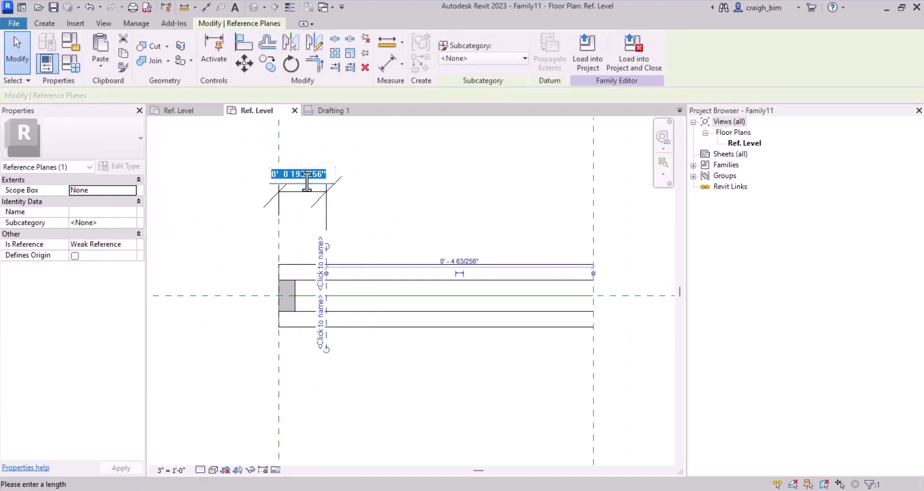
pyautogui.write('9')
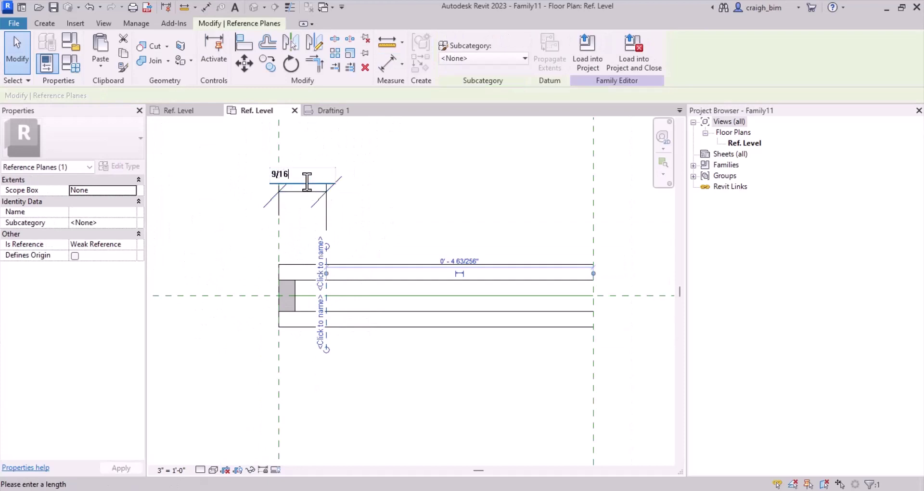
pyautogui.write('/16')
pyautogui.press('Return')
pyautogui.press('Escape')
pyautogui.scroll(3, 329, 325)
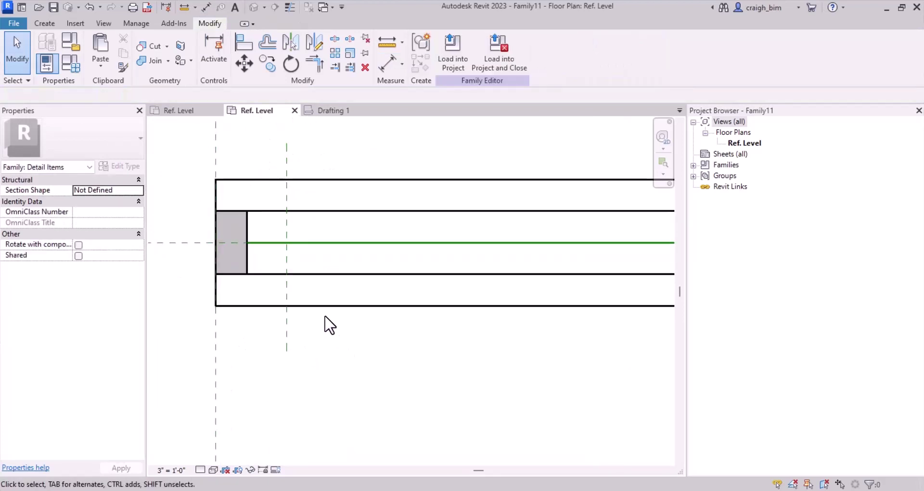
# Open the glass masking region's boundary for editing and create a Detail Items subcategory named 04 - Black-Solid in Object Styles.
pyautogui.doubleClick(313, 305)
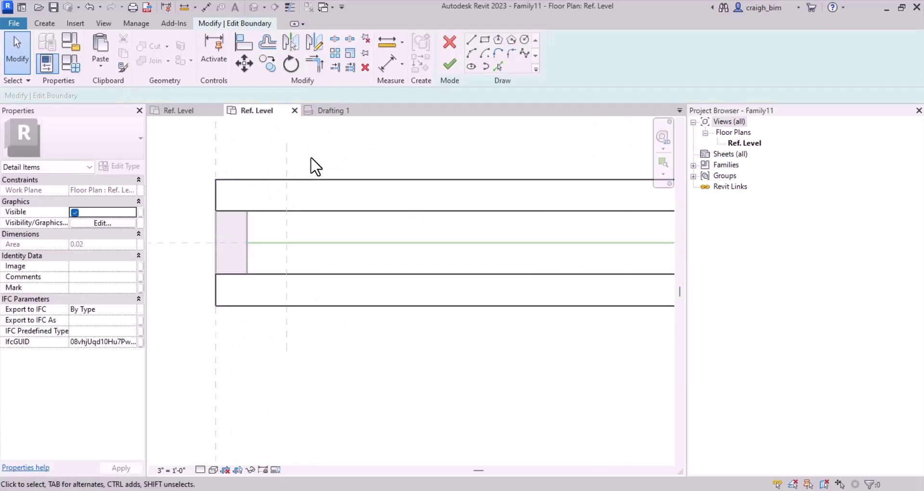
pyautogui.press('o')
pyautogui.press('s')
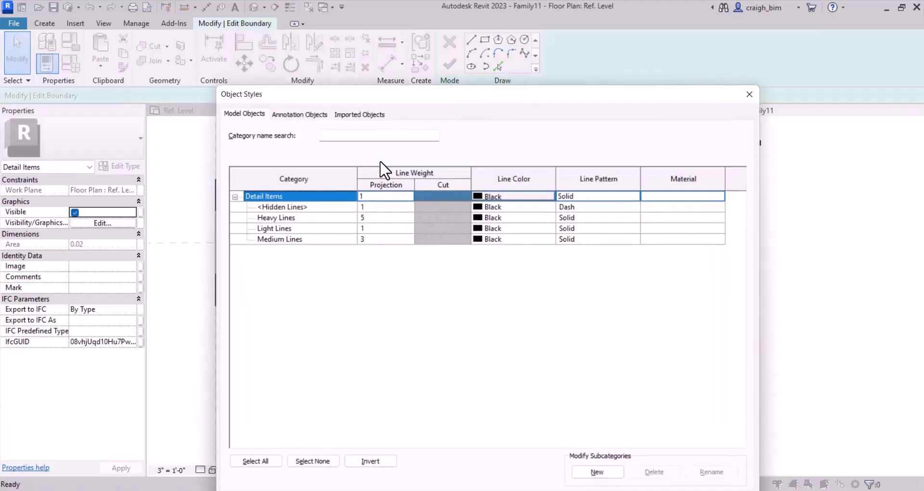
pyautogui.click(597, 474)
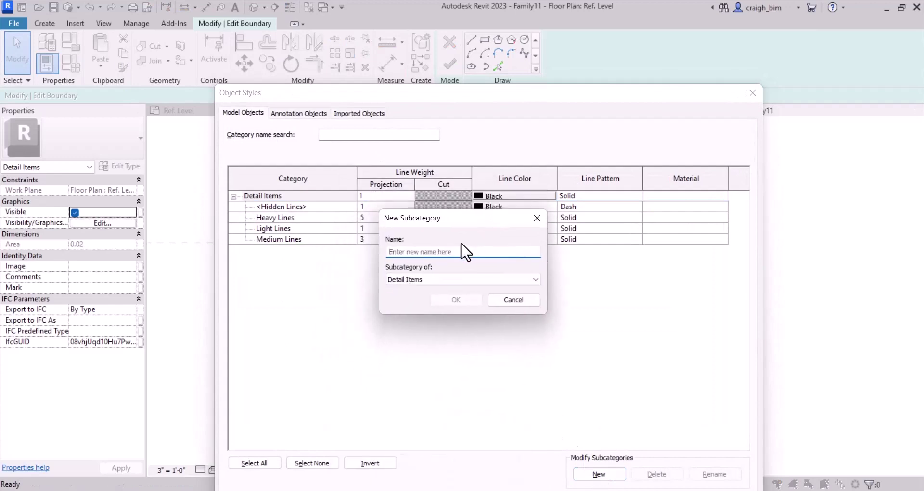
pyautogui.write('04')
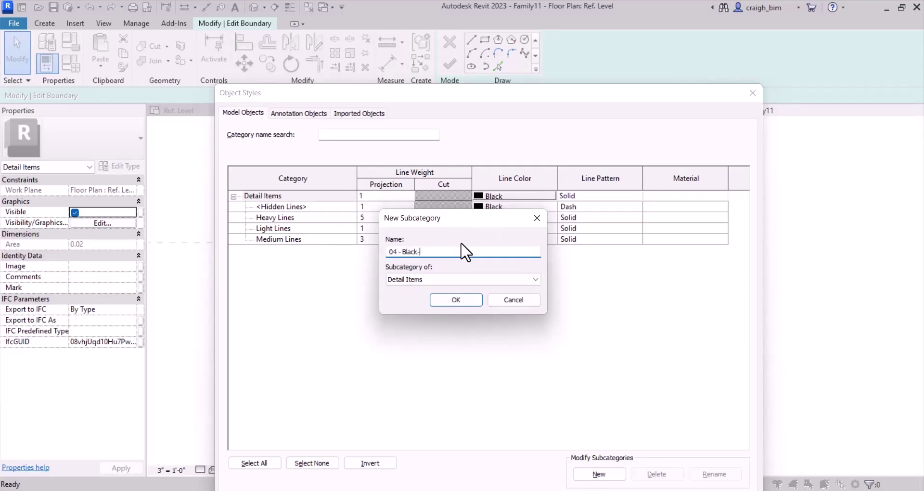
pyautogui.write('- Black-Solid')
pyautogui.press('Return')
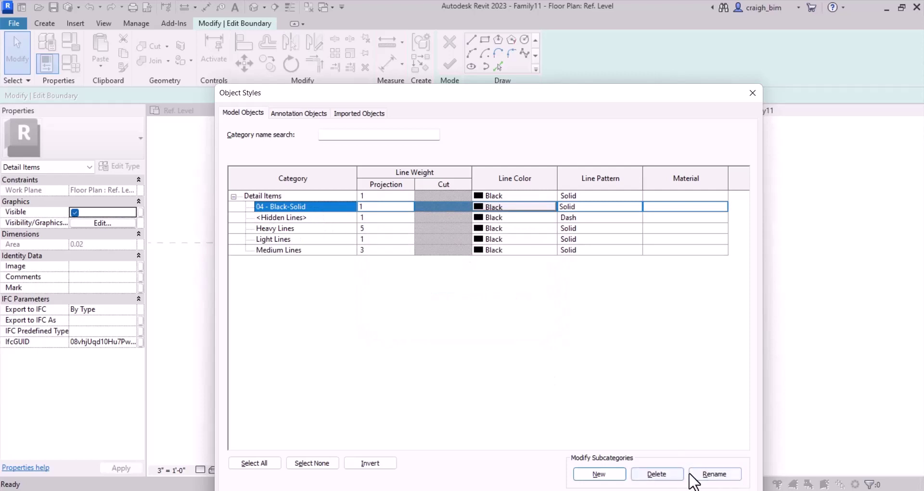
# Copy the name of the 04 - Black-Solid subcategory and accept the Object Styles settings.
pyautogui.click(708, 476)
pyautogui.hotkey('ctrl', 'c')
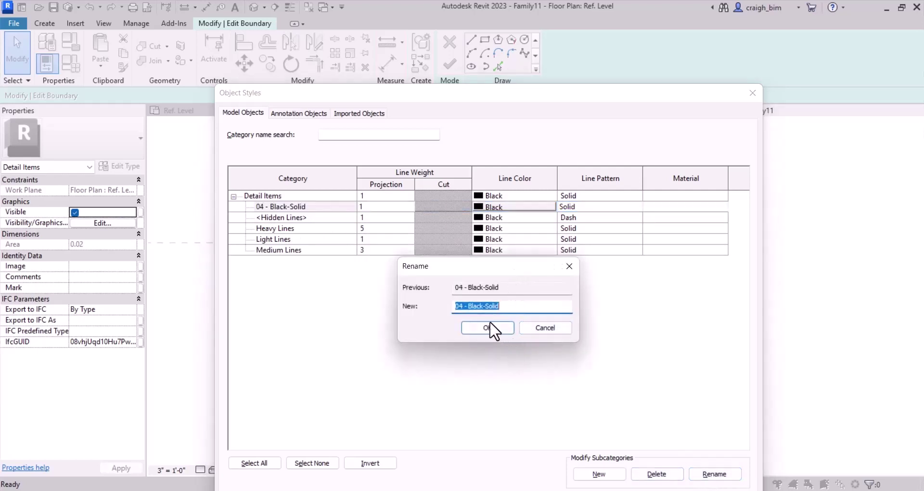
pyautogui.click(490, 325)
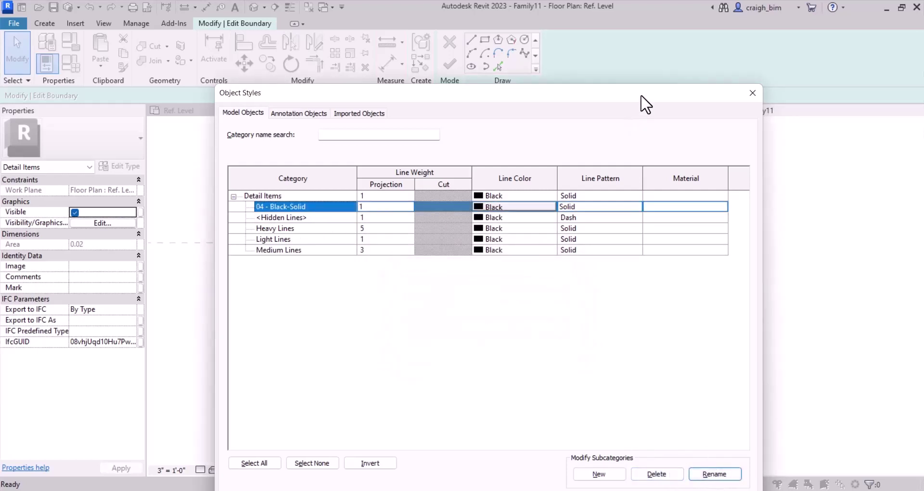
pyautogui.moveTo(642, 97); pyautogui.dragTo(630, 49)
pyautogui.click(585, 460)
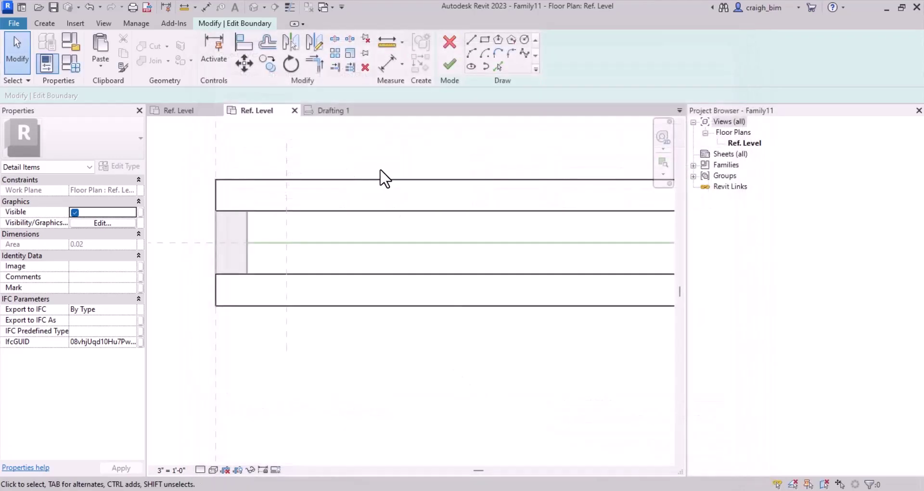
# Split both outer glass boundary lines where the 9/16" reference plane crosses them.
pyautogui.press('s')
pyautogui.press('l')
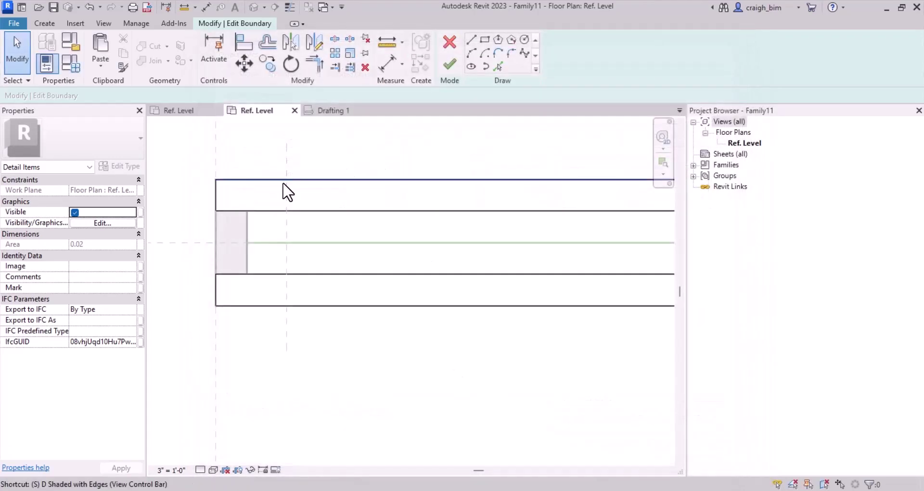
pyautogui.scroll(2, 291, 177)
pyautogui.click(291, 185)
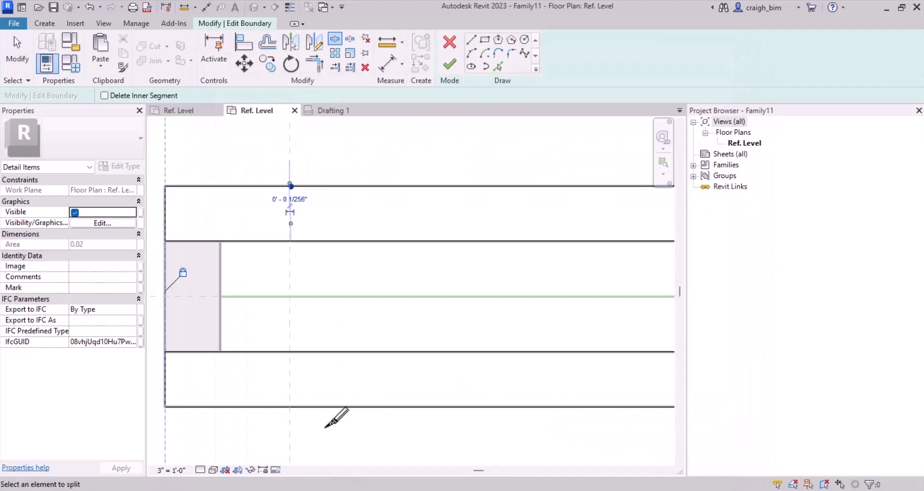
pyautogui.click(290, 407)
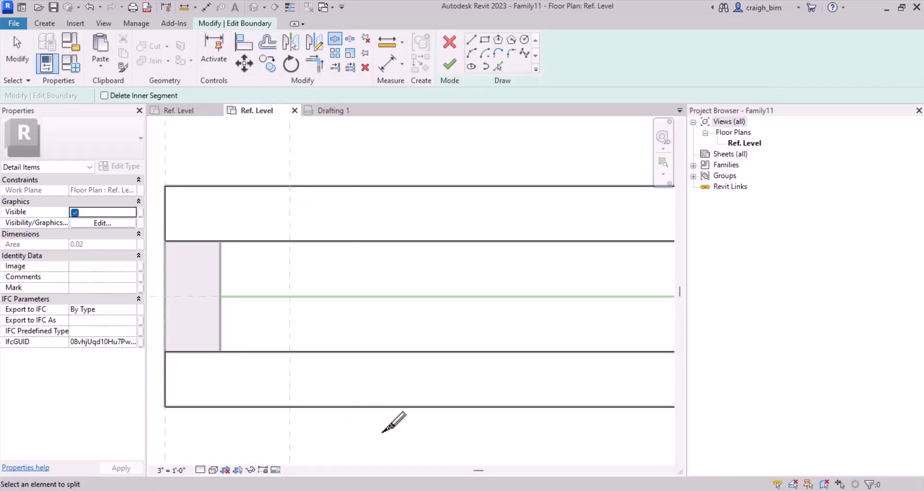
pyautogui.press('Escape')
# Assign the outer glass boundary segments beyond the reference plane to the 04 - Black-Solid subcategory and finish the boundary edit.
pyautogui.click(378, 391)
pyautogui.keyDown('ctrl'); pyautogui.click(389, 189); pyautogui.keyUp('ctrl')
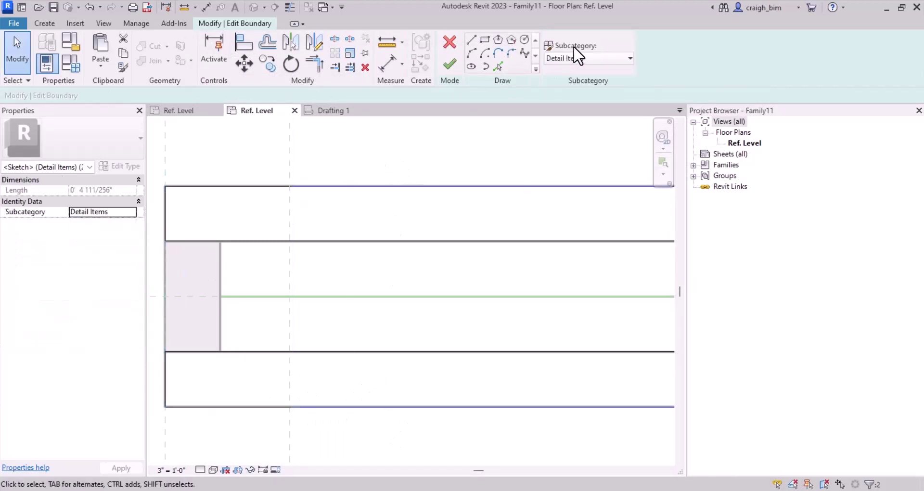
pyautogui.click(582, 58)
pyautogui.click(580, 85)
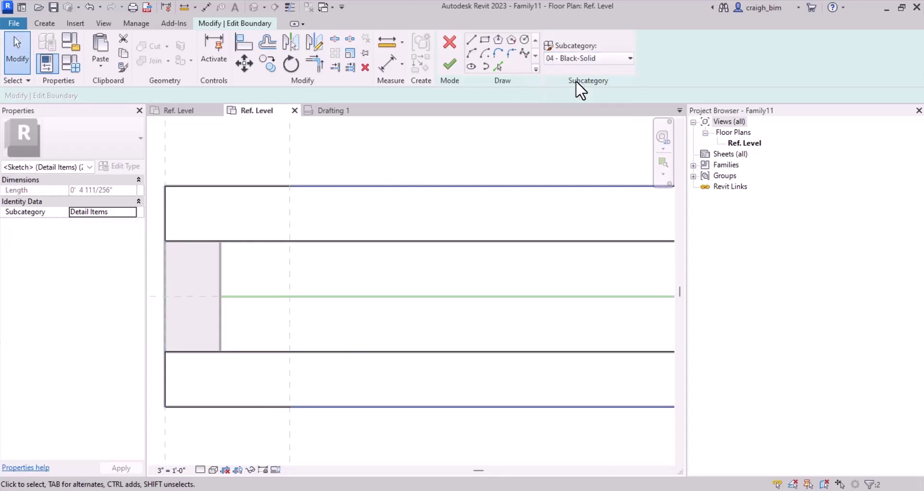
pyautogui.click(489, 159)
pyautogui.click(450, 64)
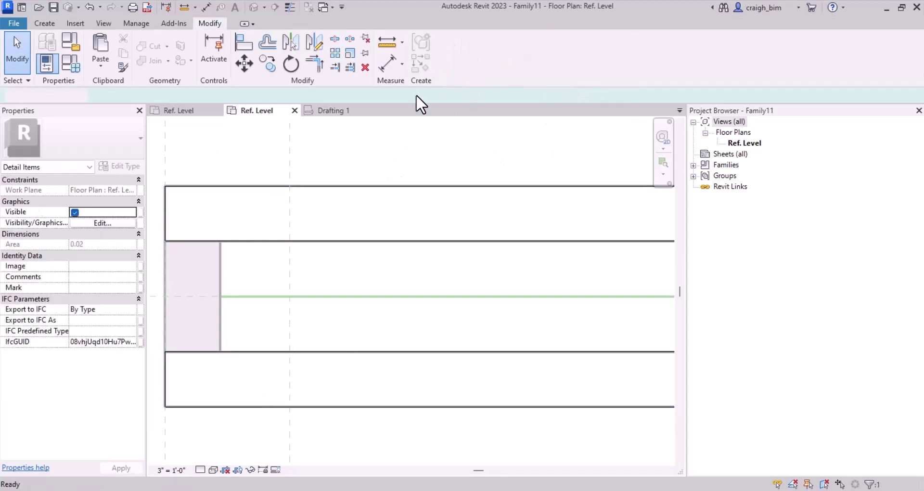
pyautogui.click(436, 170)
pyautogui.scroll(-6, 301, 320)
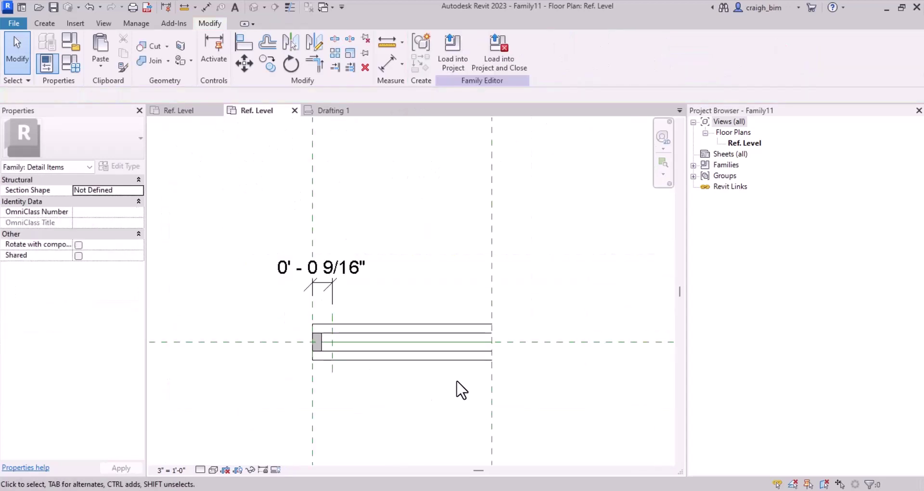
pyautogui.scroll(2, 405, 356)
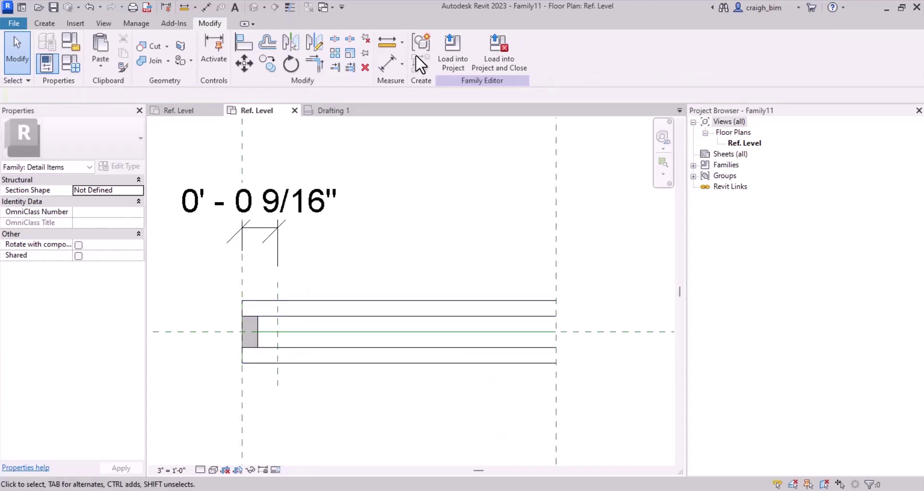
# Load the edited glazing family into Project3.
pyautogui.click(305, 219)
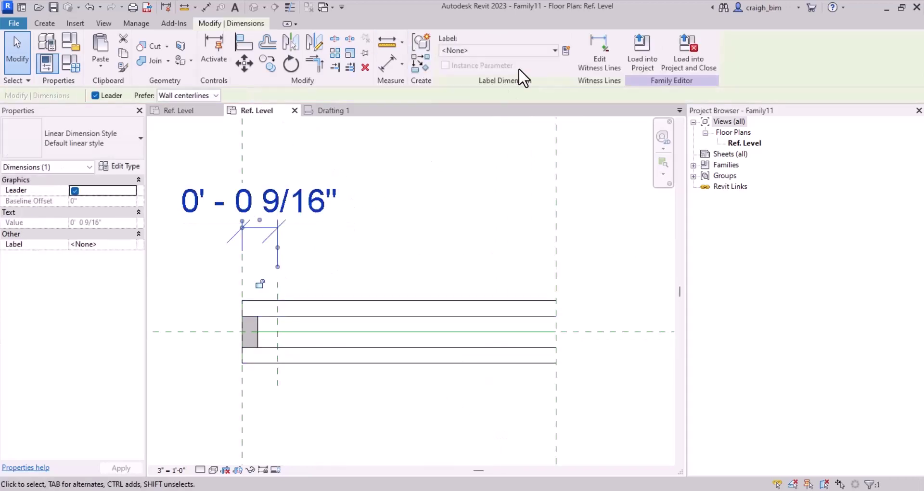
pyautogui.click(640, 44)
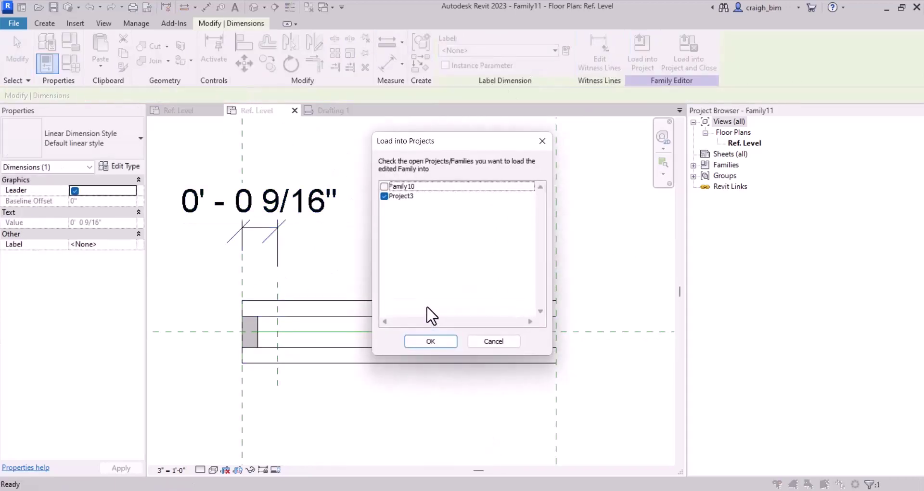
pyautogui.click(430, 342)
pyautogui.click(431, 217)
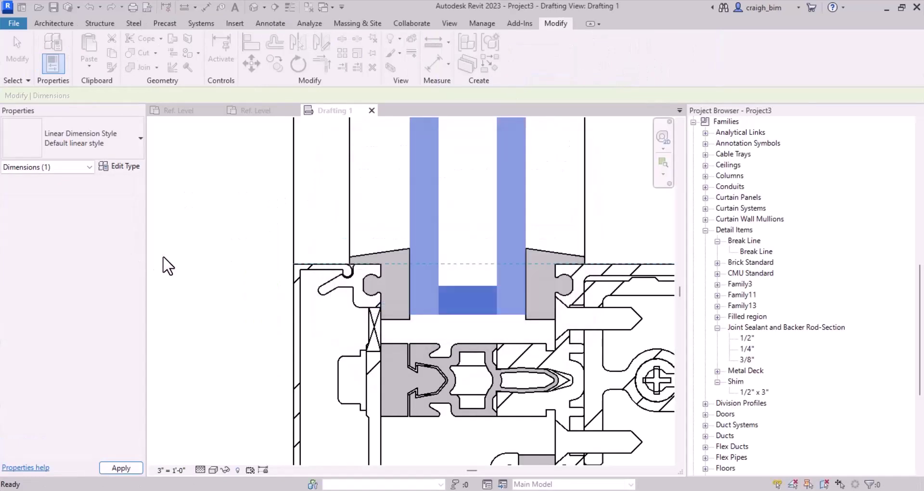
# Set the projection line weight of the Detail Items subcategory 04 - Black-Solid to 4 in the project's Object Styles.
pyautogui.press('o')
pyautogui.press('s')
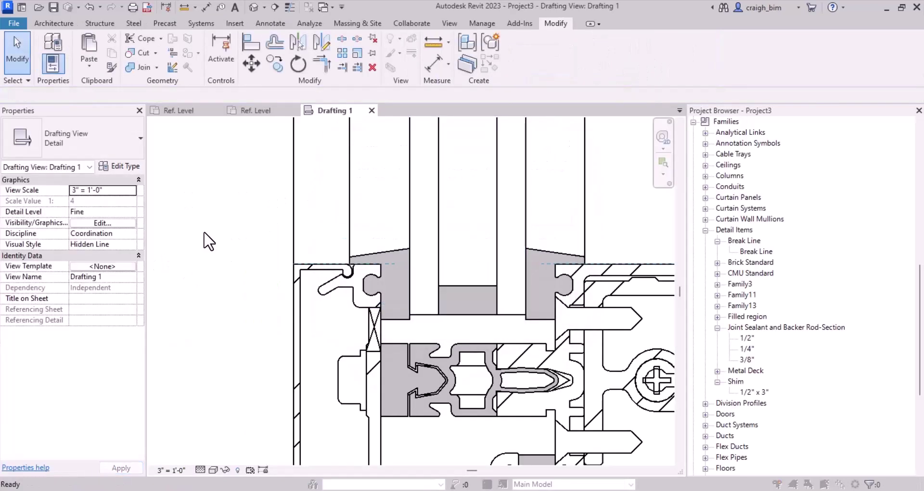
pyautogui.press('d')
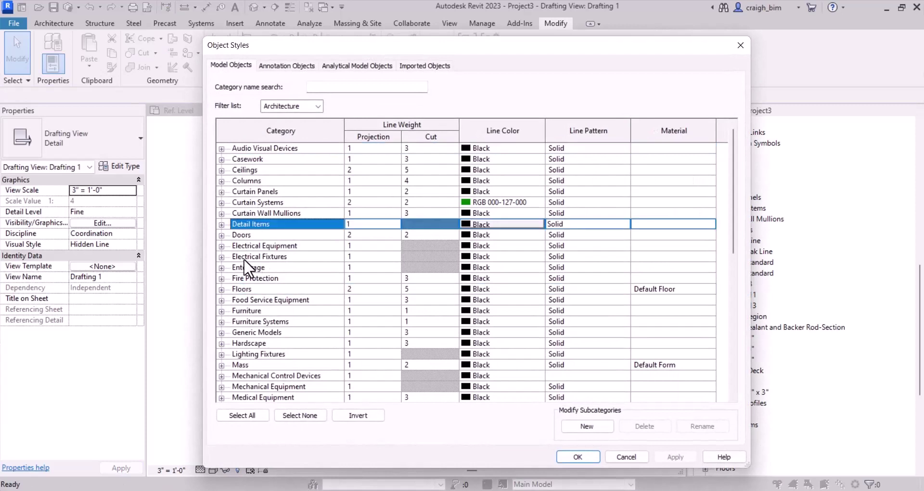
pyautogui.click(221, 225)
pyautogui.click(380, 235)
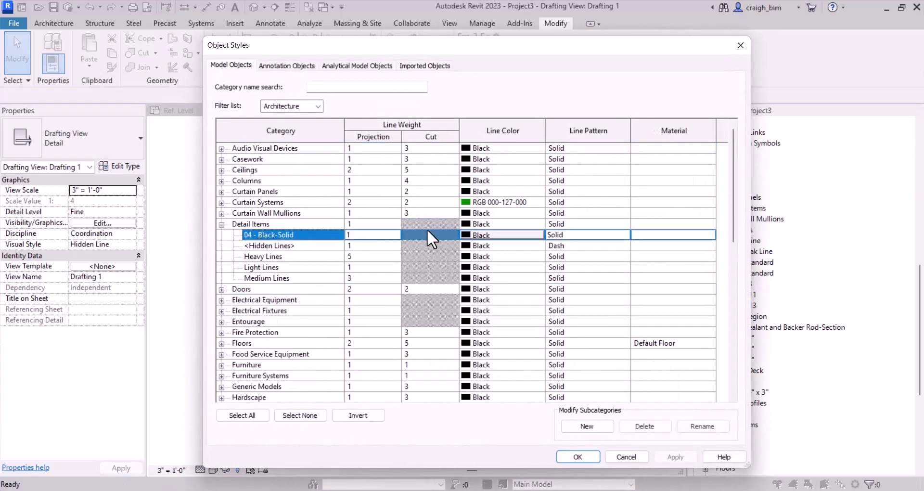
pyautogui.write('4')
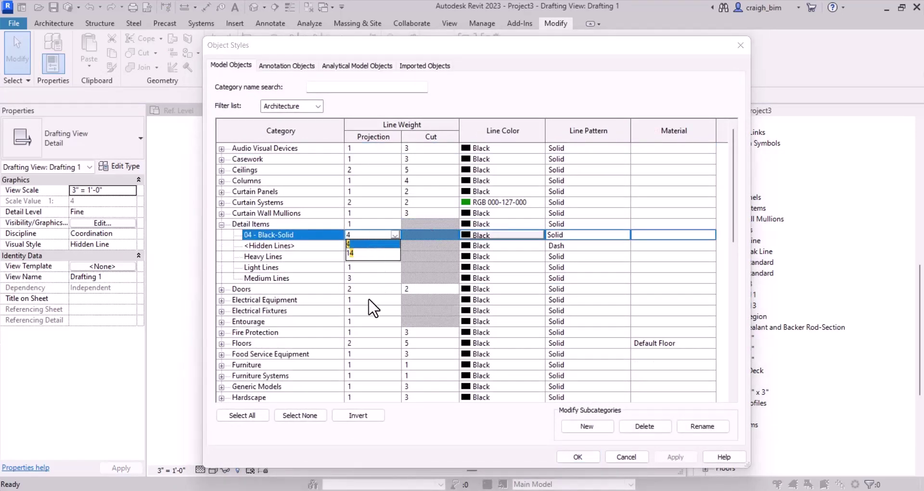
pyautogui.click(370, 311)
pyautogui.click(585, 458)
# Open the curtain wall sill frame family, Family3, for editing.
pyautogui.moveTo(377, 144); pyautogui.dragTo(377, 218, button='middle')
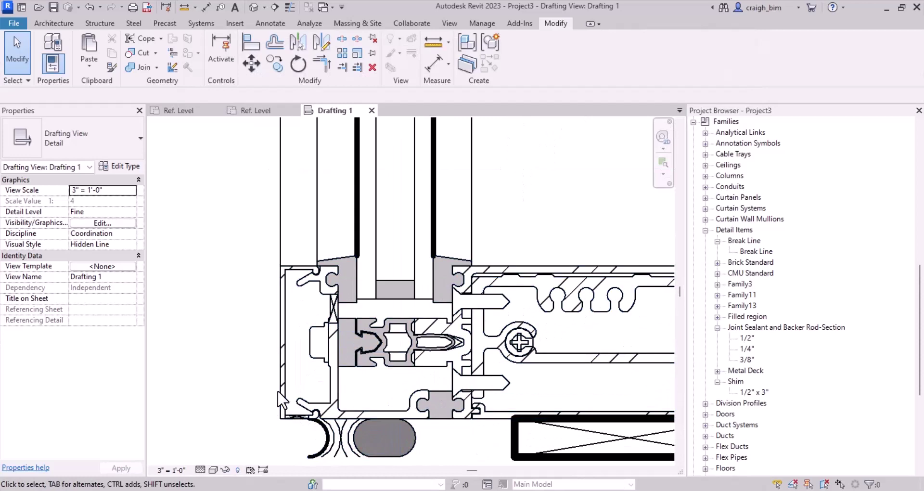
pyautogui.click(288, 403)
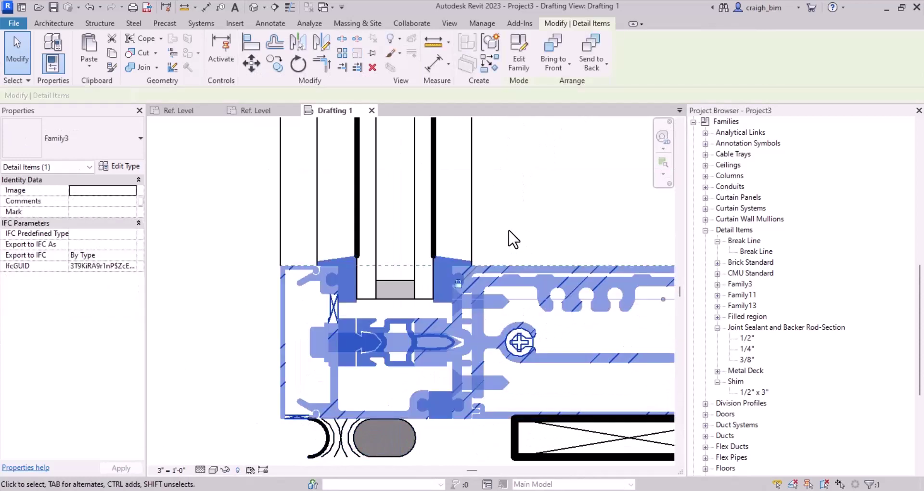
pyautogui.click(518, 53)
pyautogui.scroll(6, 385, 288)
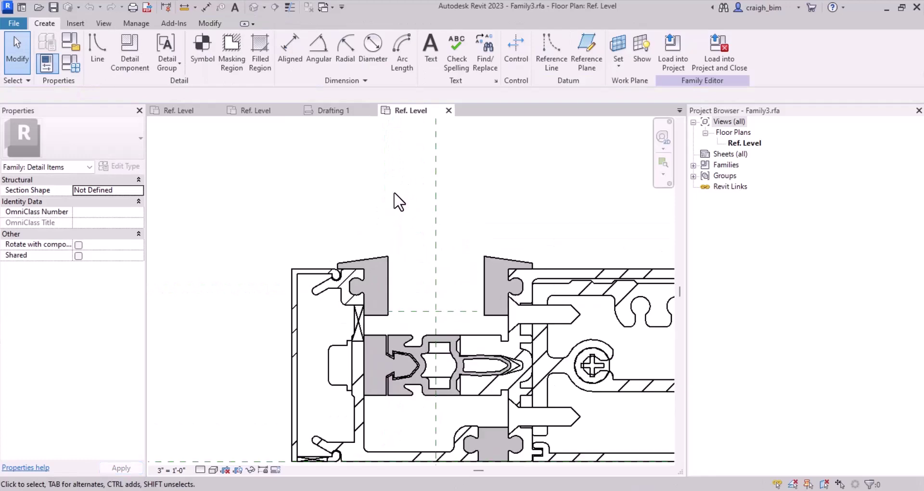
# Create a Detail Items subcategory named 04 - Black-Solid in the sill family's Object Styles.
pyautogui.press('o')
pyautogui.press('s')
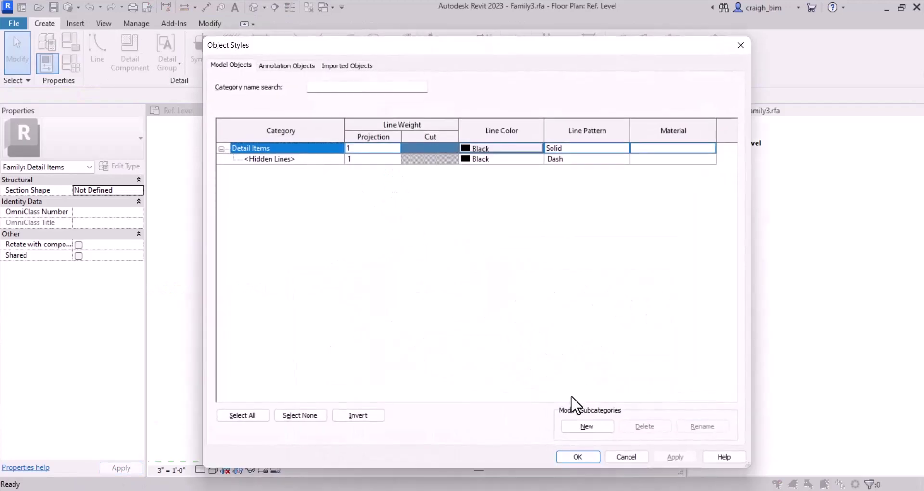
pyautogui.click(587, 427)
pyautogui.hotkey('ctrl', 'v')
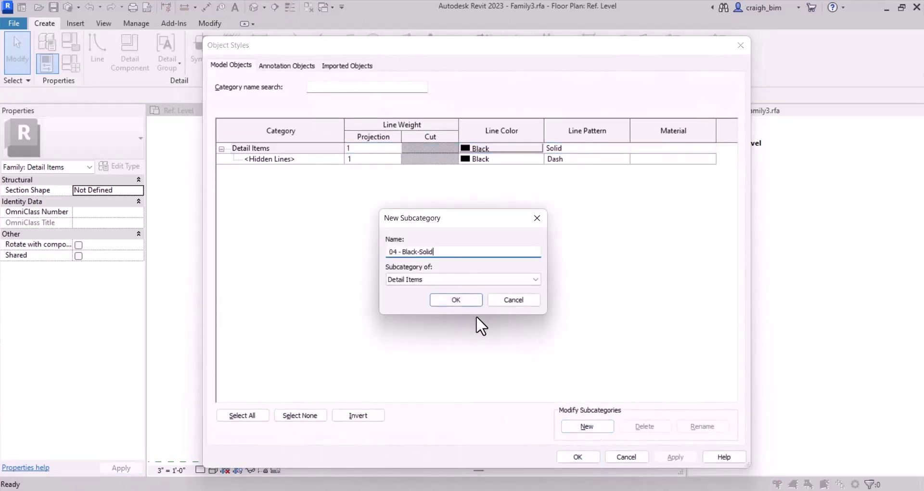
pyautogui.click(469, 301)
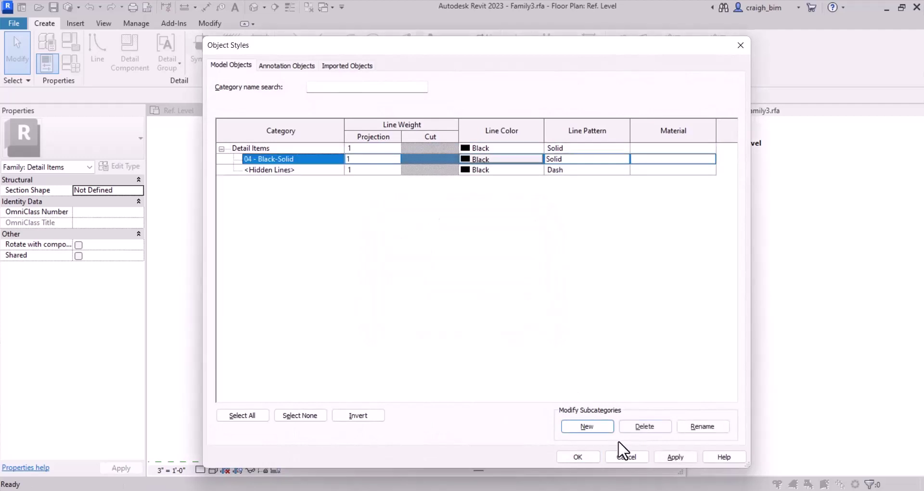
pyautogui.click(578, 457)
# Assign the sloped, glass-side and short outer edges of both glazing gaskets to 04 - Black-Solid and finish the boundary edit.
pyautogui.click(371, 259)
pyautogui.doubleClick(371, 259)
pyautogui.moveTo(498, 252); pyautogui.dragTo(355, 258, button='middle')
pyautogui.click(573, 236)
pyautogui.moveTo(583, 230); pyautogui.dragTo(617, 237, button='middle')
pyautogui.moveTo(623, 225)
pyautogui.mouseDown()
pyautogui.moveTo(223, 264)
pyautogui.moveTo(186, 295)
pyautogui.mouseUp()
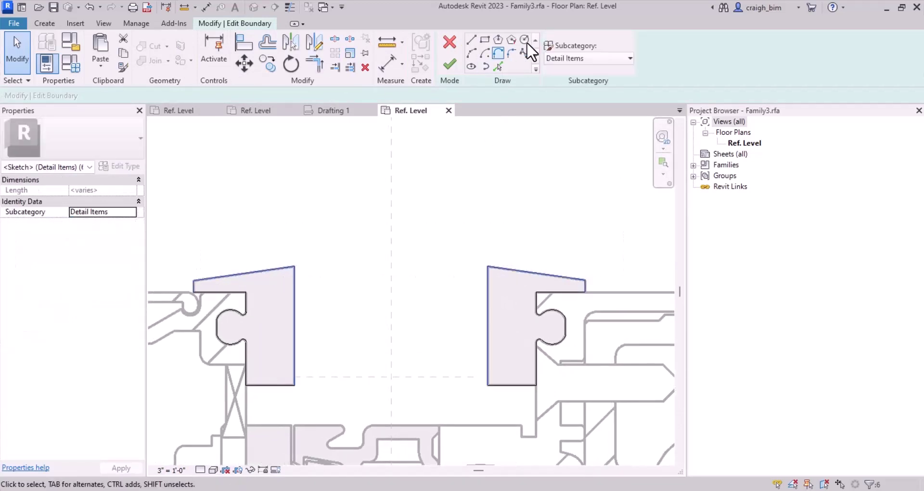
pyautogui.click(571, 58)
pyautogui.click(565, 85)
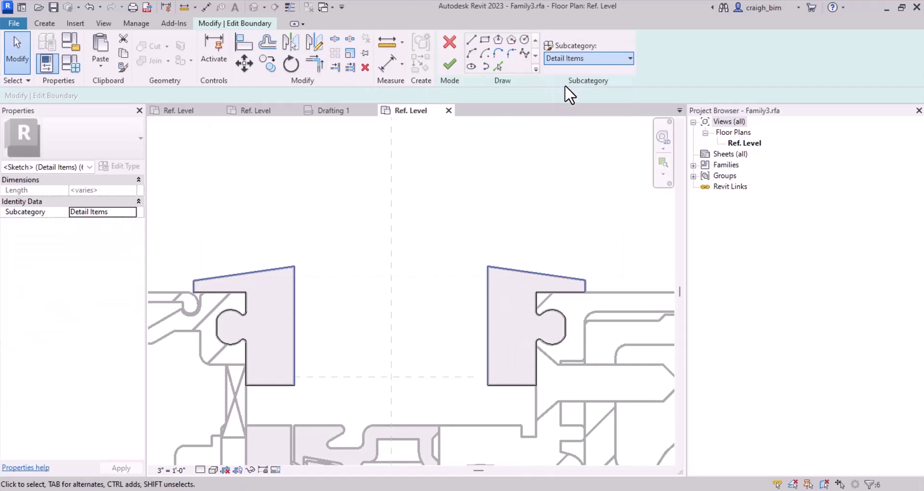
pyautogui.click(452, 65)
pyautogui.click(510, 217)
pyautogui.scroll(-3, 520, 212)
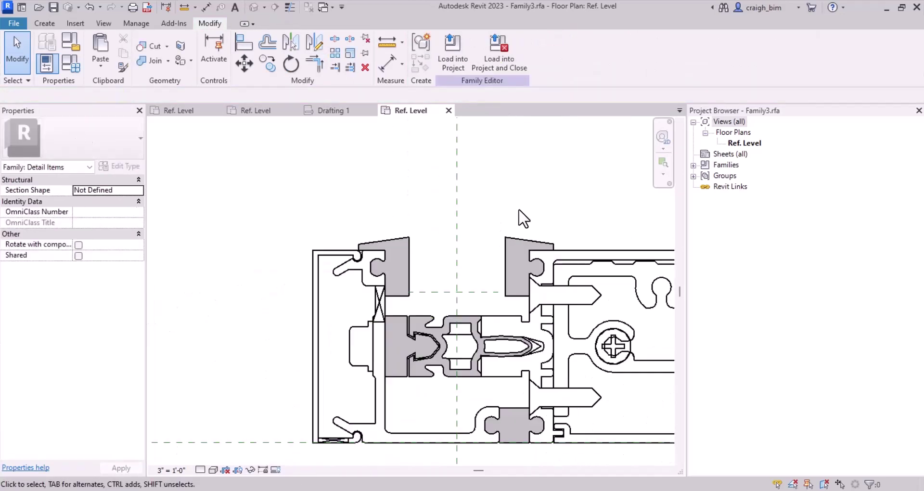
# Assign the exterior cap's outer face and upper edge to 04 - Black-Solid and finish its boundary edit.
pyautogui.click(320, 260)
pyautogui.doubleClick(318, 247)
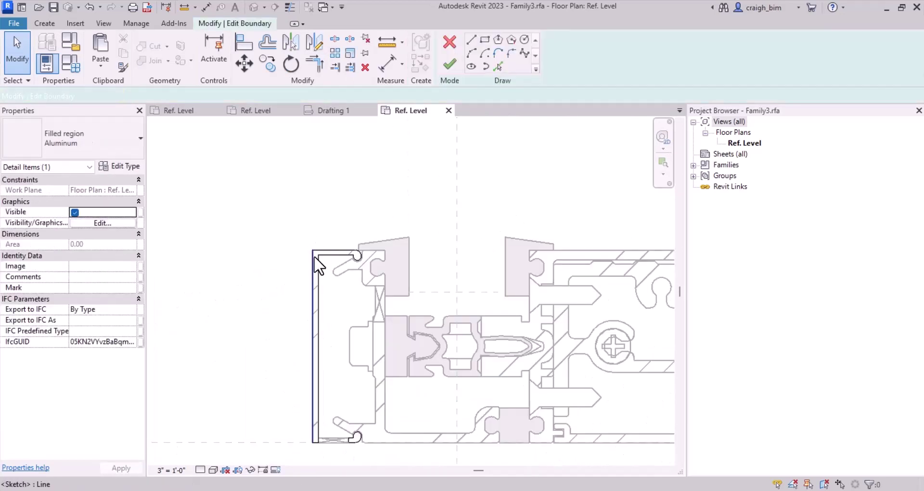
pyautogui.scroll(3, 314, 255)
pyautogui.click(302, 264)
pyautogui.scroll(-3, 311, 226)
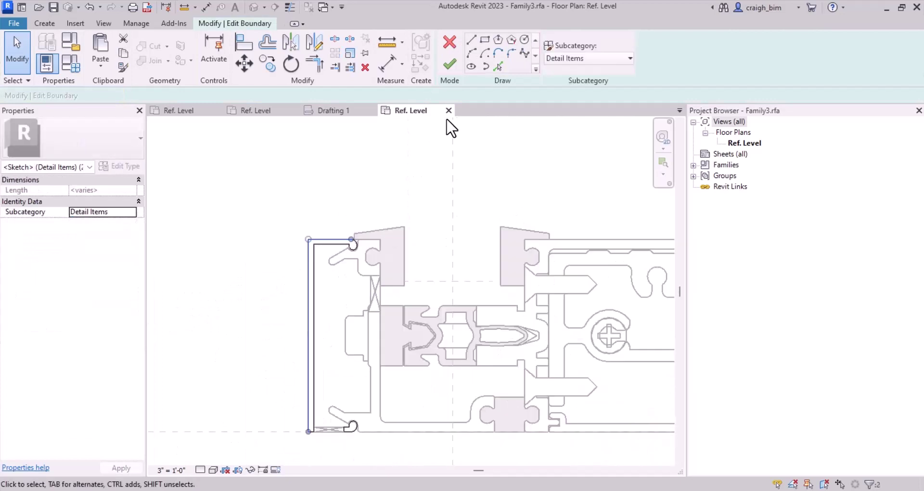
pyautogui.click(572, 60)
pyautogui.click(580, 84)
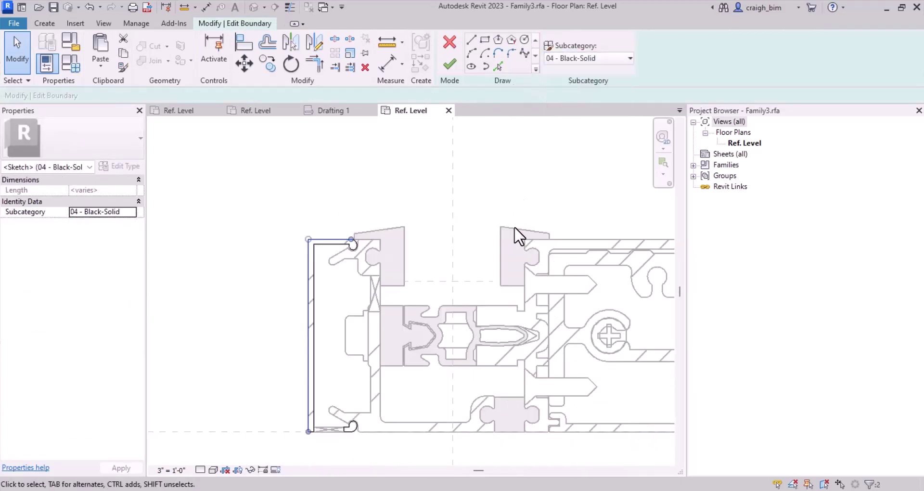
pyautogui.click(564, 179)
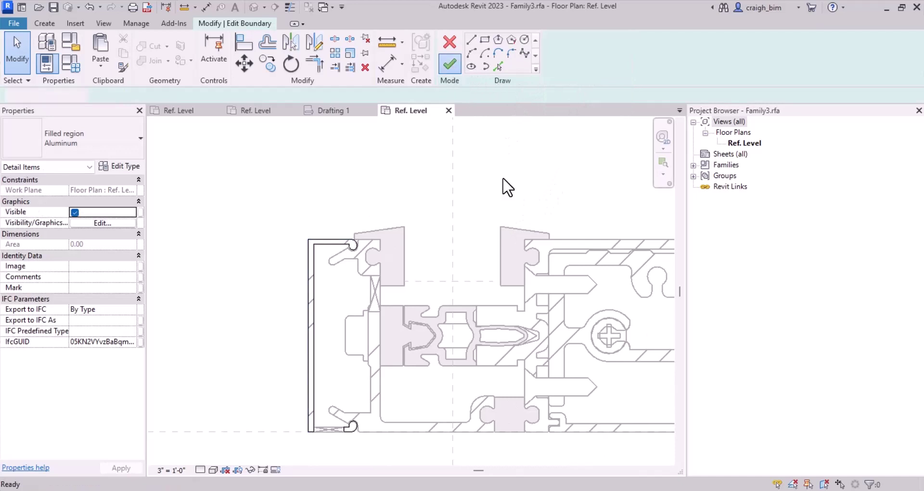
pyautogui.click(449, 65)
# Open the aluminum mullion region's boundary for editing and split its upper edge at the interior gasket's outer corner.
pyautogui.scroll(3, 289, 231)
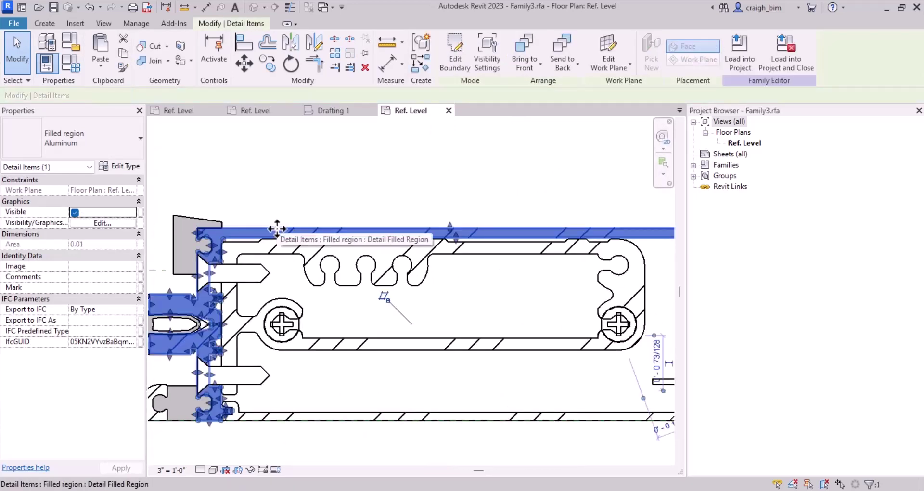
pyautogui.doubleClick(289, 233)
pyautogui.scroll(5, 287, 230)
pyautogui.scroll(2, 297, 206)
pyautogui.press('s')
pyautogui.press('l')
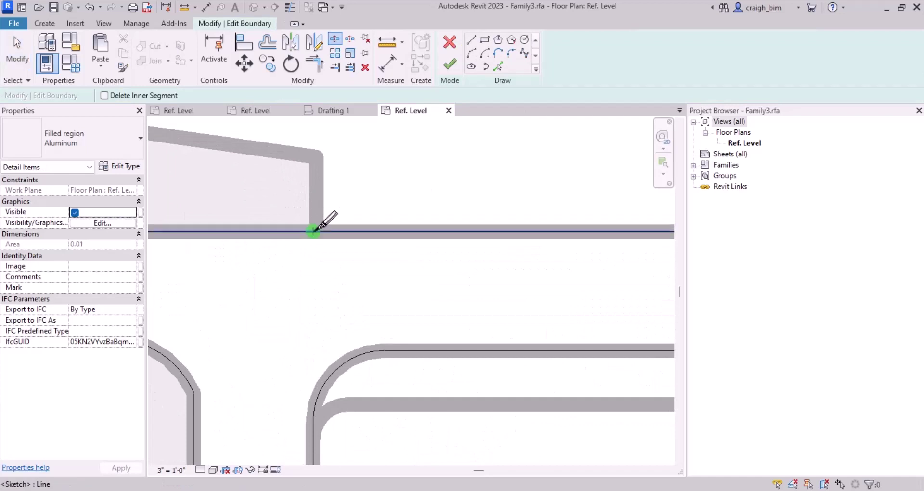
pyautogui.click(316, 232)
pyautogui.press('Escape')
# Assign the aluminum mullion's split upper edge and interior outer face to 04 - Black-Solid and finish the boundary edit.
pyautogui.scroll(-3, 274, 246)
pyautogui.scroll(-3, 281, 243)
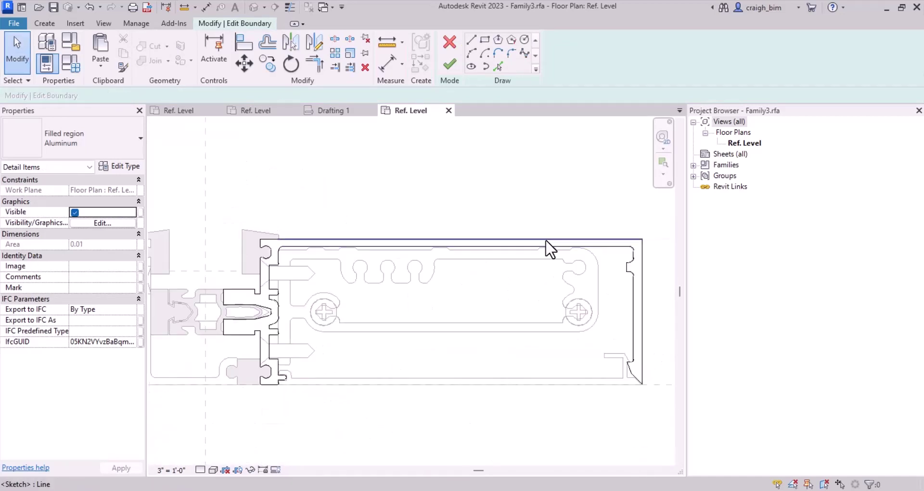
pyautogui.moveTo(651, 223); pyautogui.dragTo(637, 247)
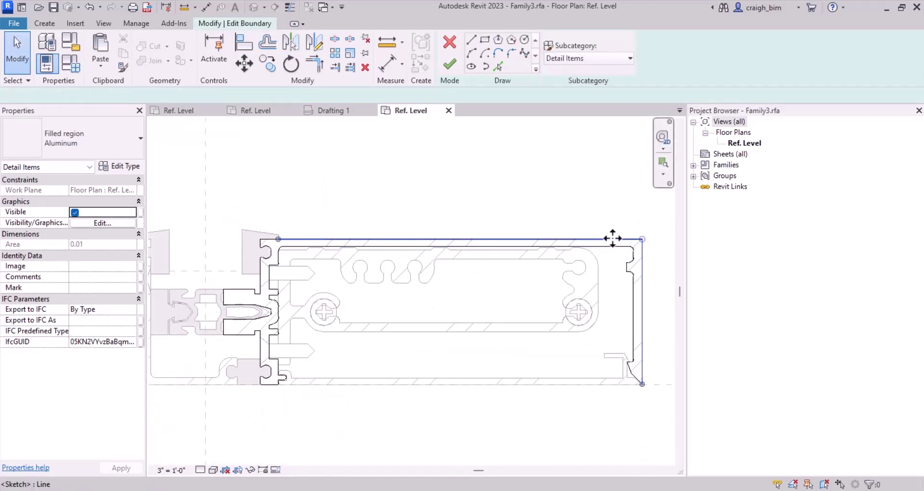
pyautogui.click(621, 59)
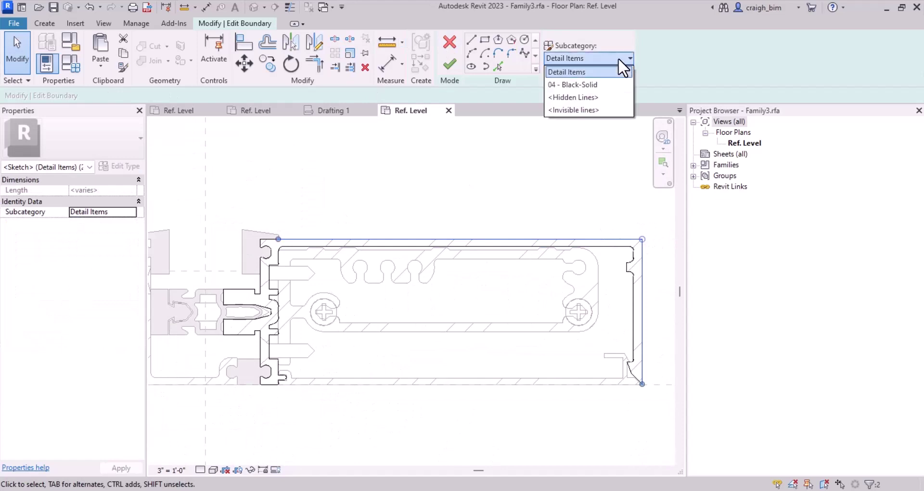
pyautogui.click(608, 85)
pyautogui.click(450, 65)
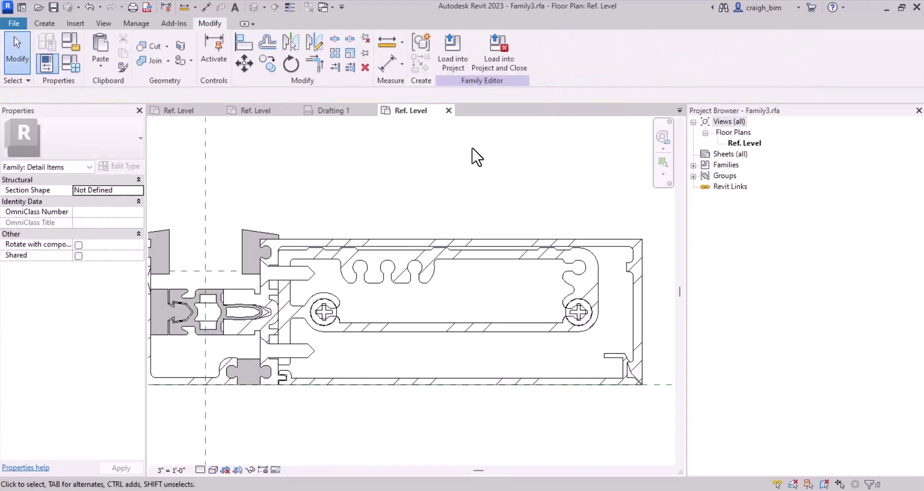
# Load the sill family into Project3, close the family, and overwrite the existing version.
pyautogui.click(506, 62)
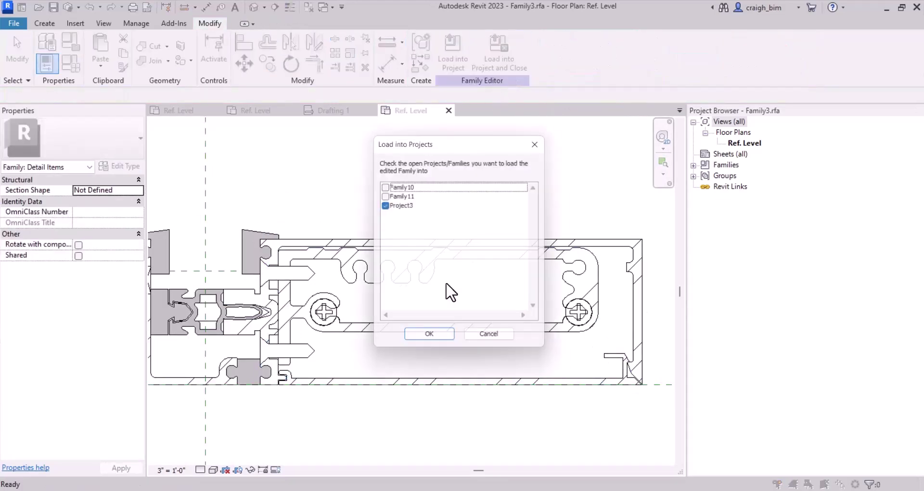
pyautogui.click(443, 341)
pyautogui.click(489, 252)
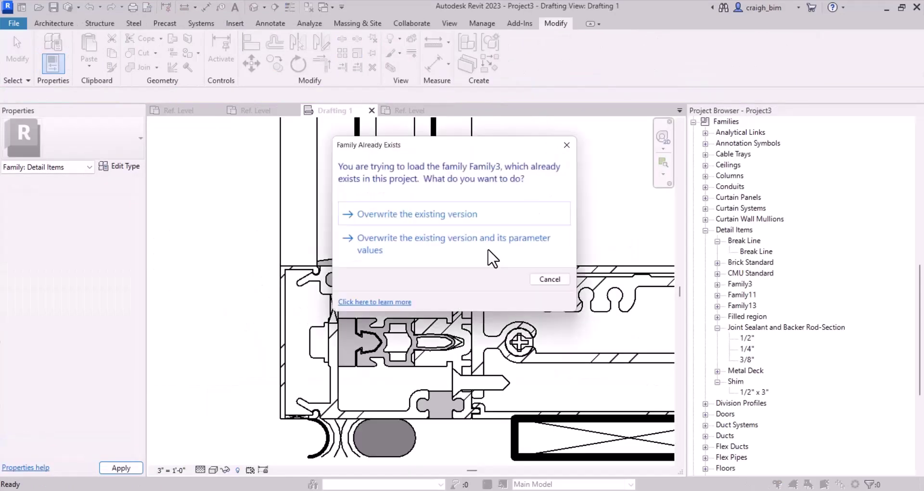
pyautogui.click(477, 214)
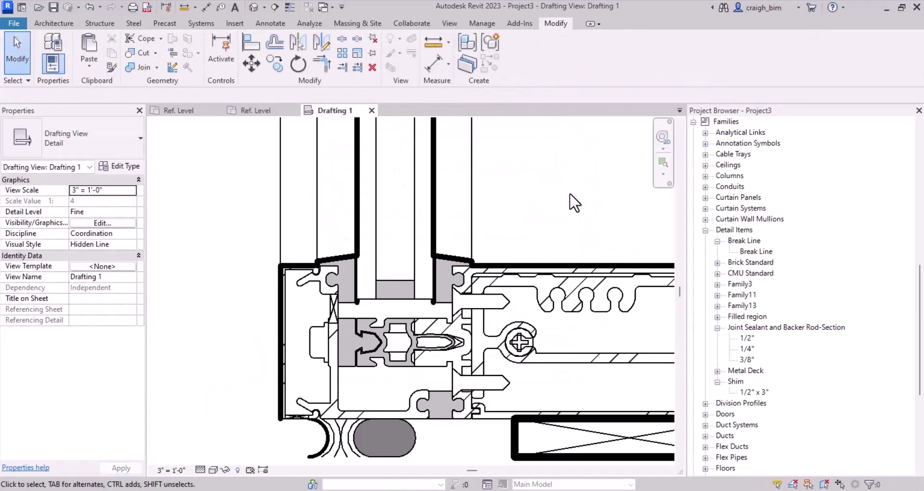
# Reopen the sill family from the glazing pocket in the drafting view and open the glazing gaskets' region boundary for editing.
pyautogui.scroll(4, 452, 296)
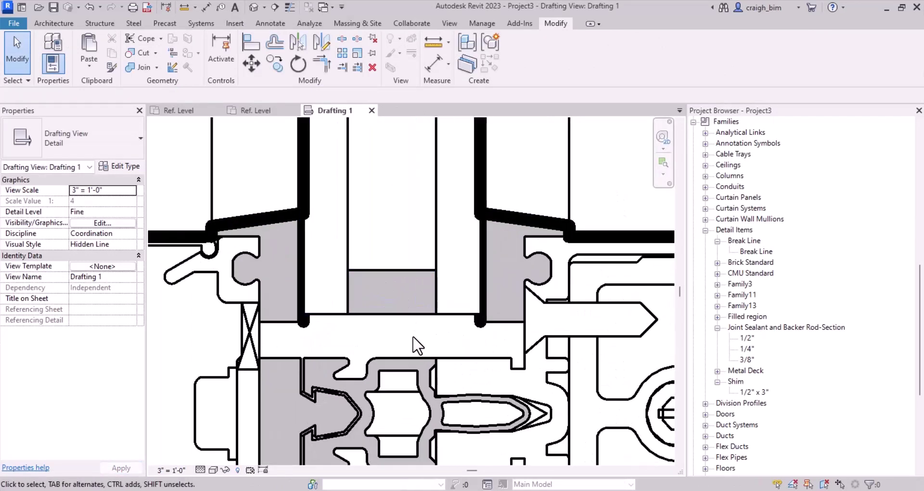
pyautogui.click(450, 316)
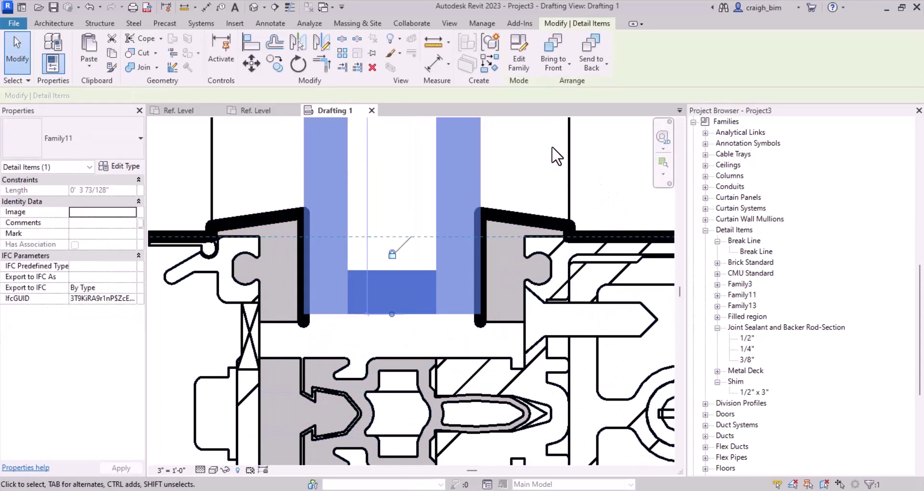
pyautogui.click(612, 205)
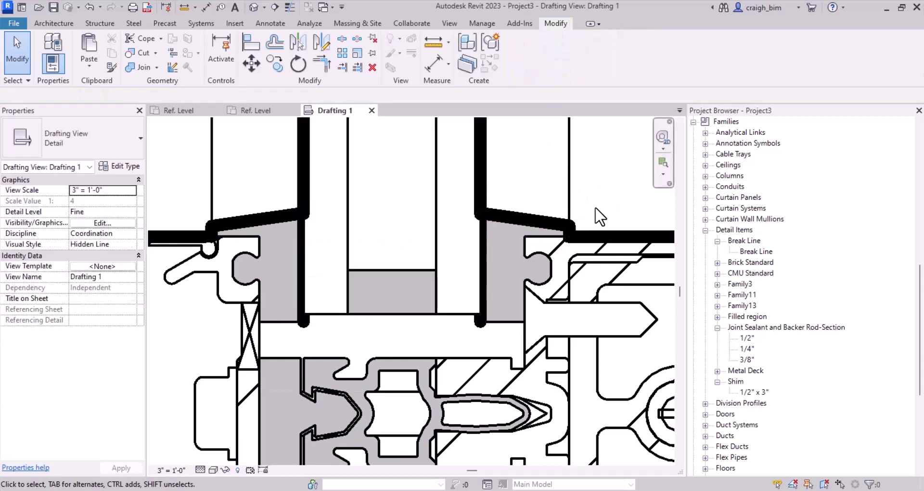
pyautogui.doubleClick(511, 330)
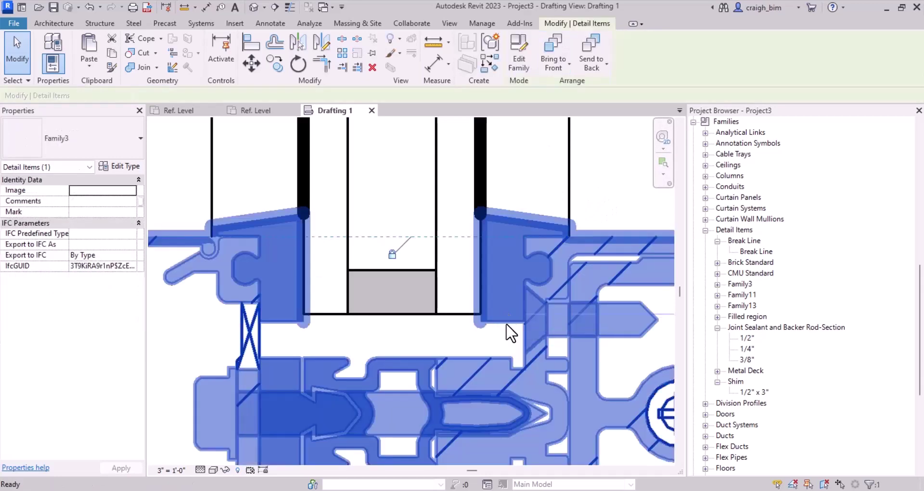
pyautogui.scroll(6, 400, 301)
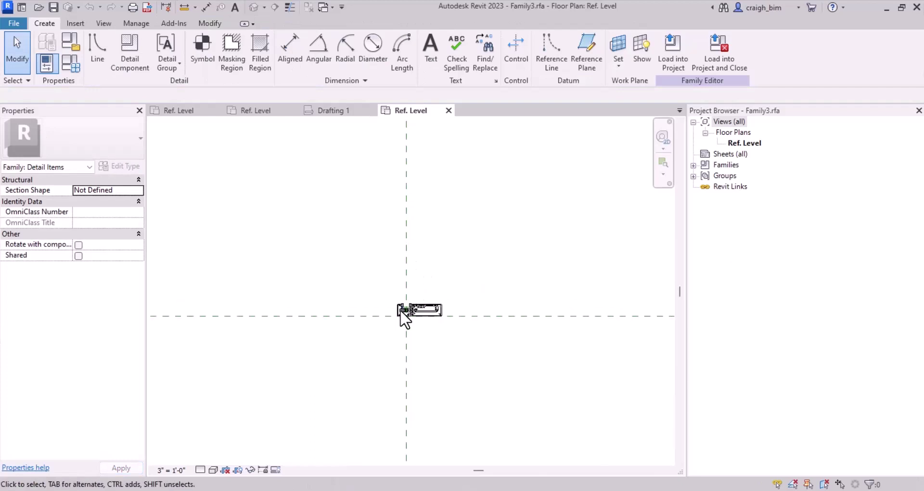
pyautogui.scroll(3, 367, 245)
pyautogui.click(458, 230)
pyautogui.doubleClick(442, 229)
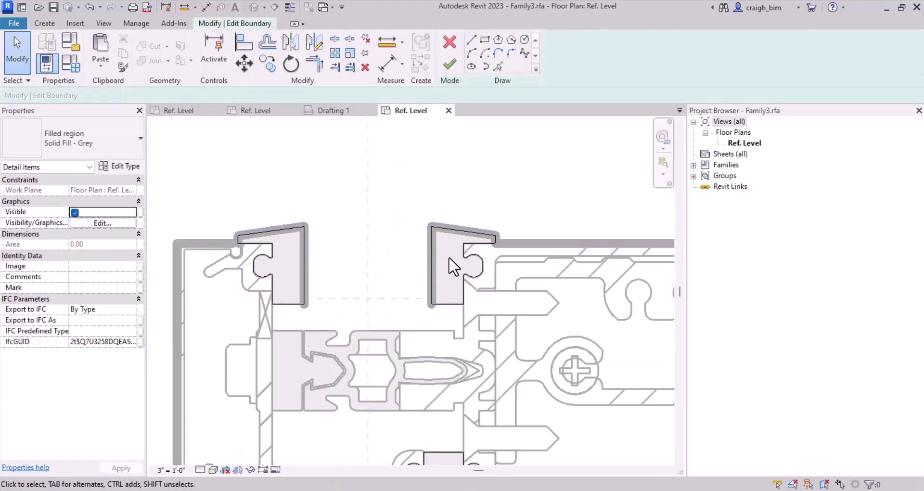
# Reassign the glass-side vertical edges of both glazing gaskets to the Detail Items subcategory and finish the boundary edit.
pyautogui.click(303, 284)
pyautogui.click(569, 57)
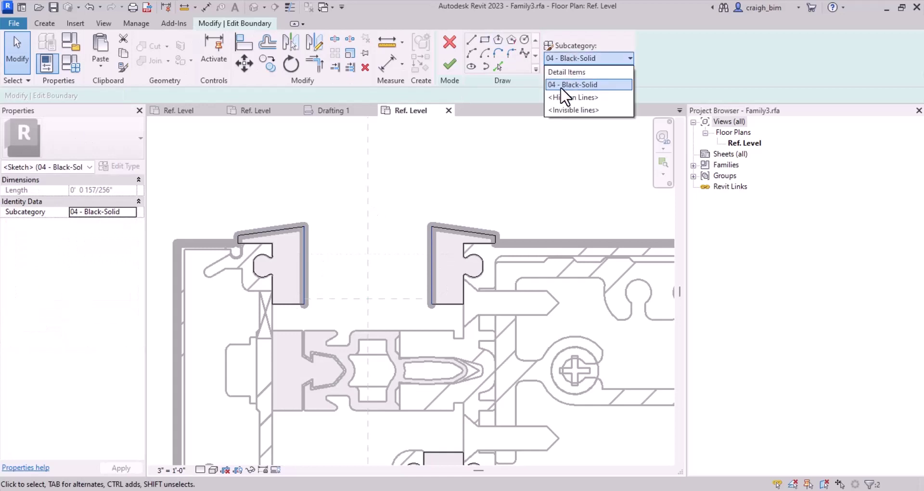
pyautogui.click(565, 69)
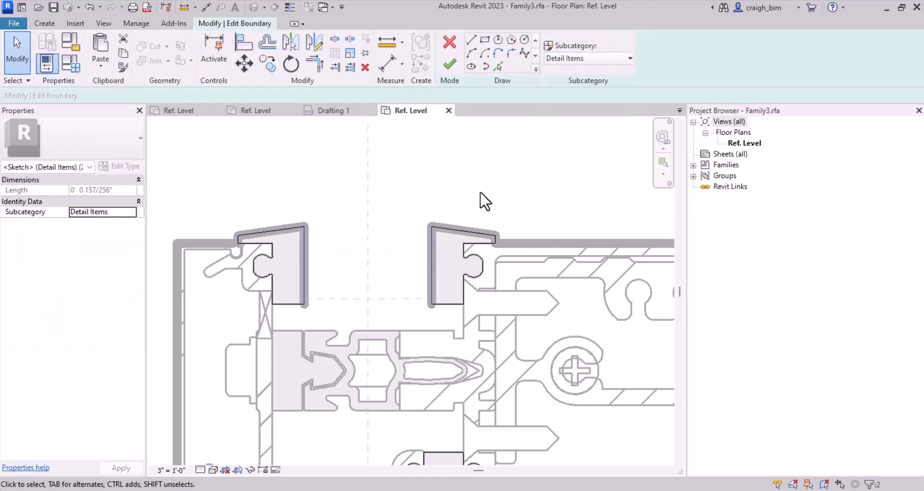
pyautogui.click(505, 167)
pyautogui.click(448, 66)
pyautogui.click(498, 149)
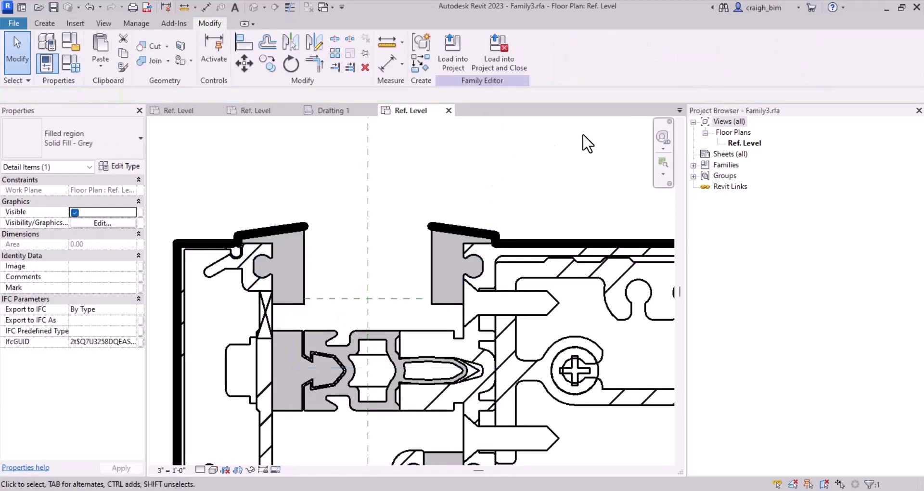
# Reload the sill family with the revised gasket edges into Project3, closing the family and overwriting the existing version.
pyautogui.click(509, 43)
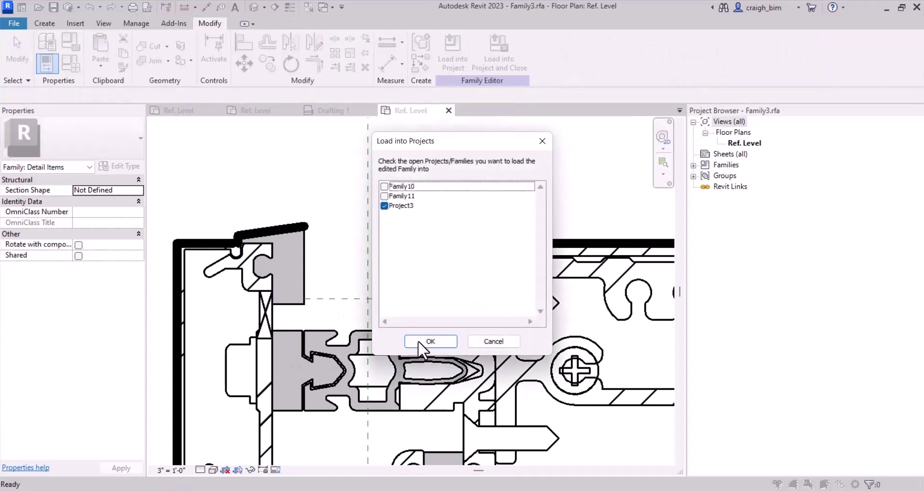
pyautogui.click(431, 341)
pyautogui.click(498, 257)
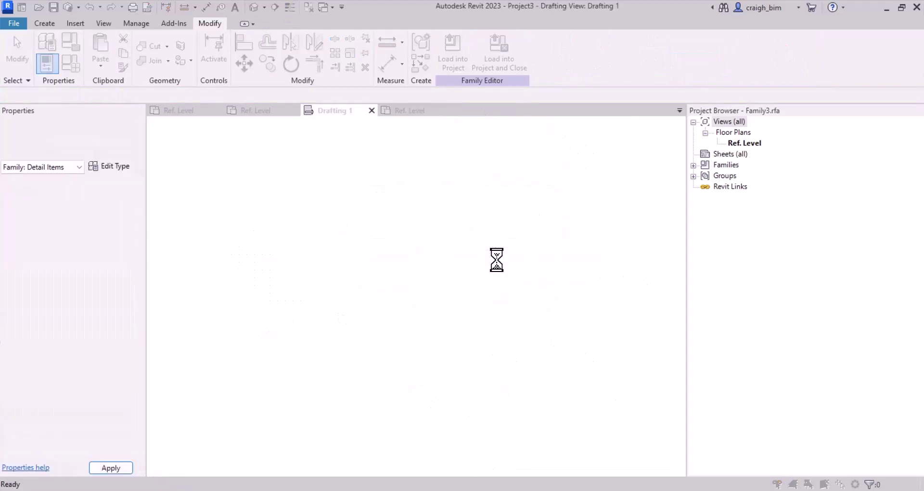
pyautogui.click(492, 223)
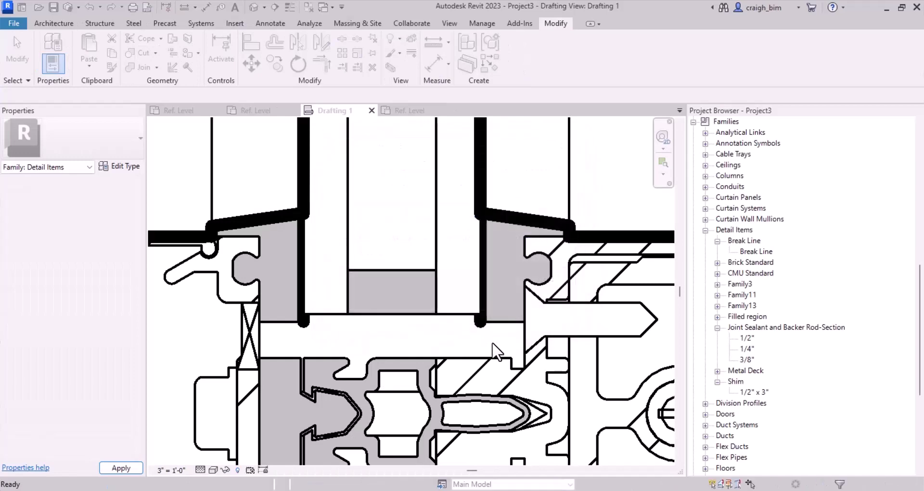
# Examine the outlines of the whole sill detail and the break line above it in the drafting view.
pyautogui.scroll(-4, 350, 276)
pyautogui.moveTo(597, 291); pyautogui.dragTo(602, 401, button='middle')
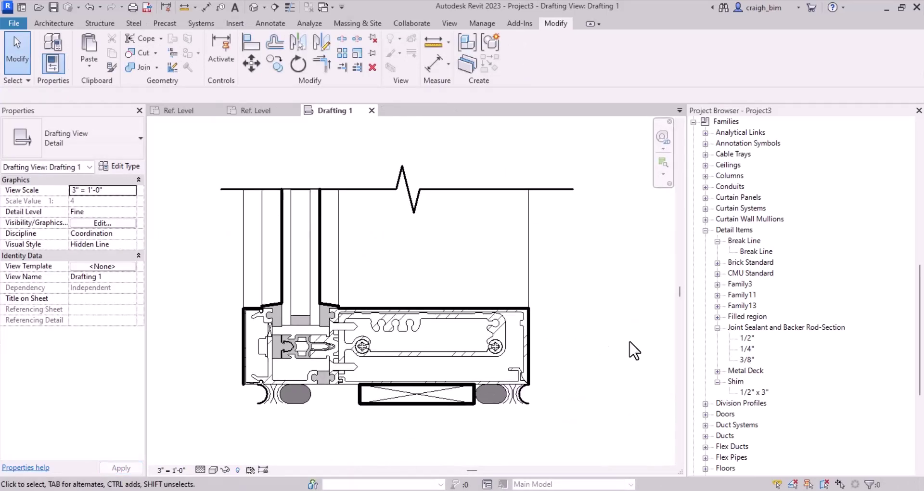
pyautogui.scroll(3, 361, 188)
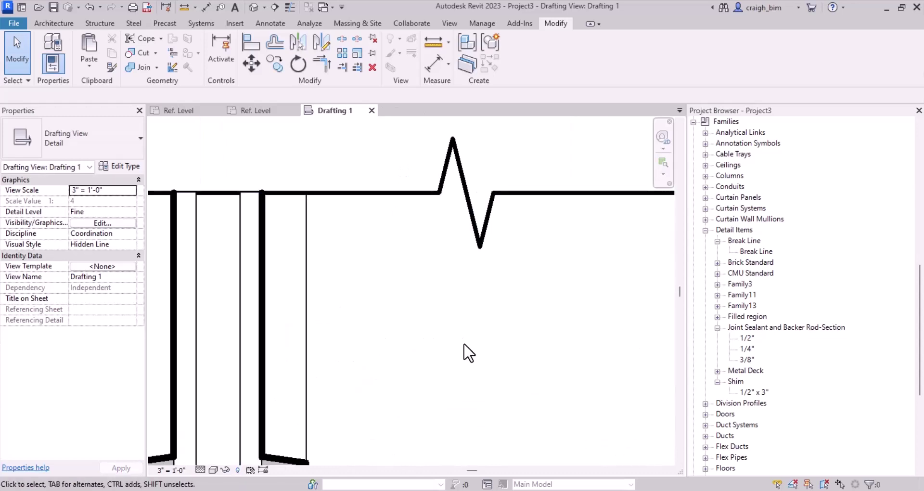
pyautogui.click(480, 222)
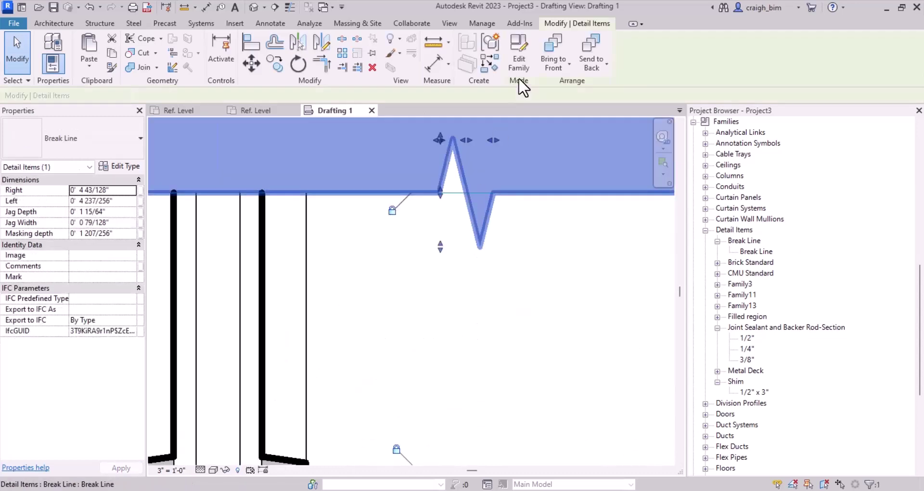
pyautogui.click(482, 325)
pyautogui.scroll(-3, 470, 283)
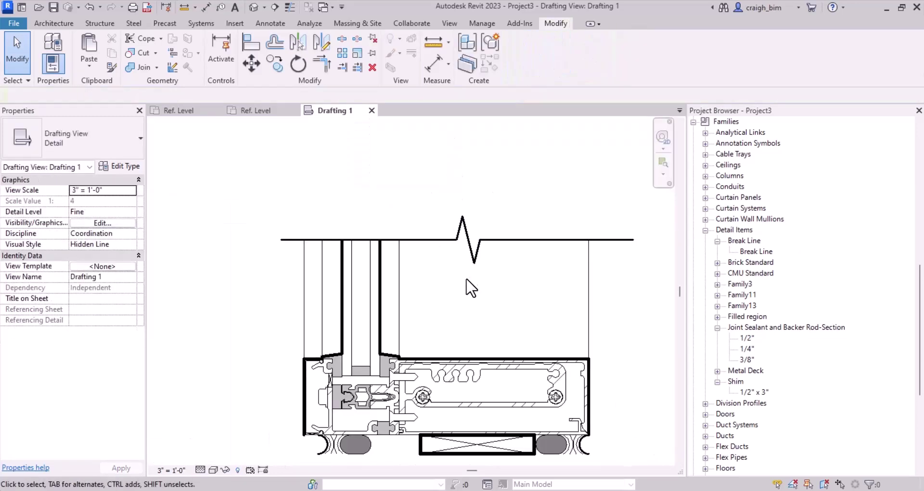
pyautogui.moveTo(613, 409); pyautogui.dragTo(583, 337, button='middle')
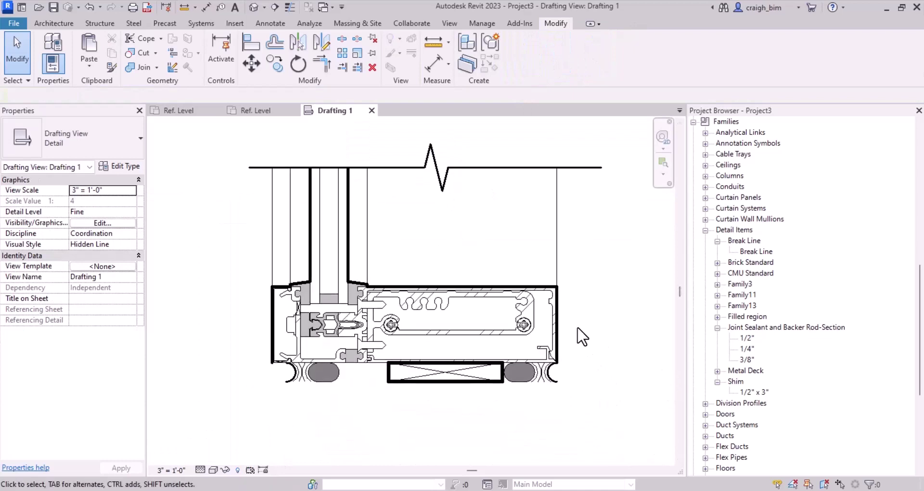
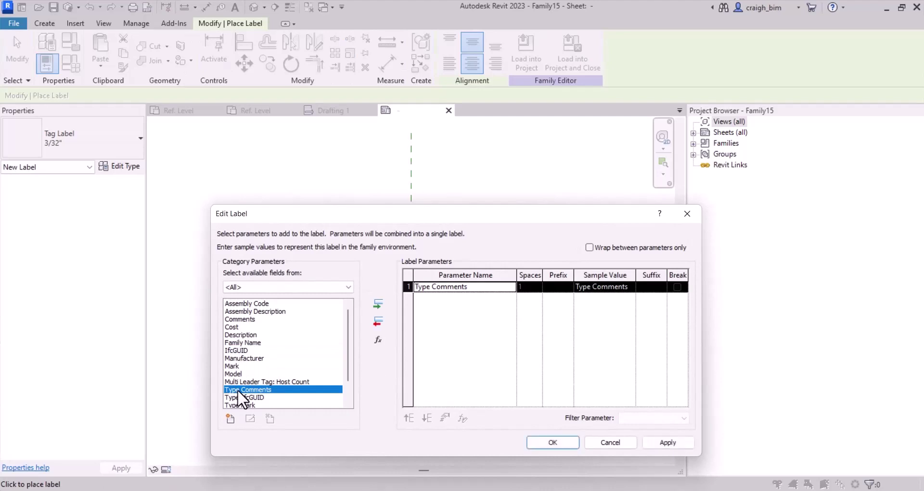
# Add Comments to the label after Type Comments, with 0 spaces and a comma-and-space prefix, and accept the label.
pyautogui.doubleClick(244, 319)
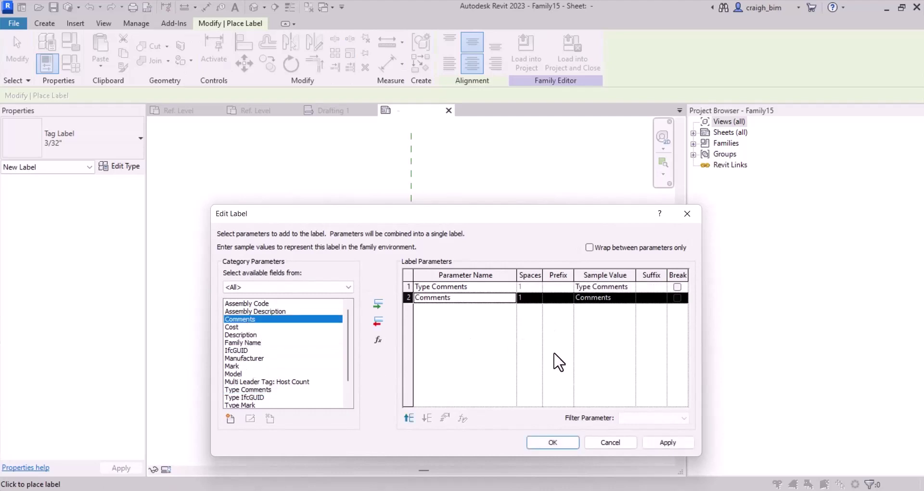
pyautogui.moveTo(563, 213); pyautogui.dragTo(533, 121)
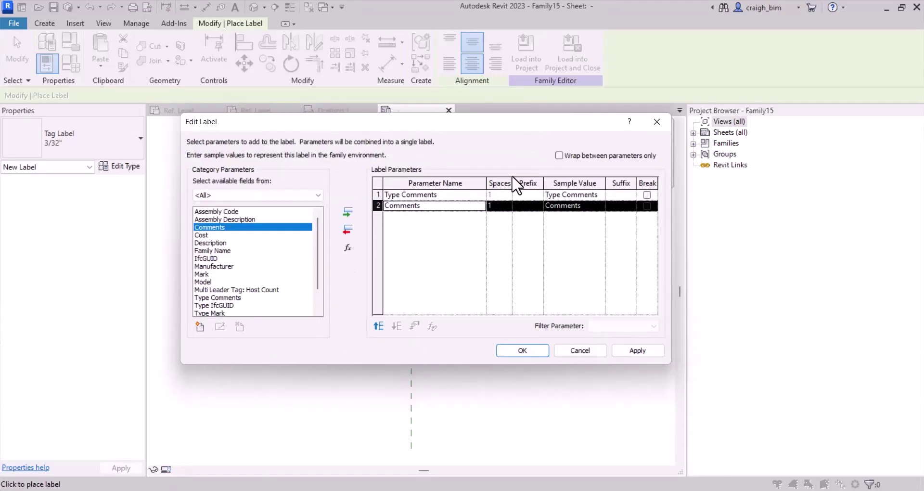
pyautogui.click(523, 207)
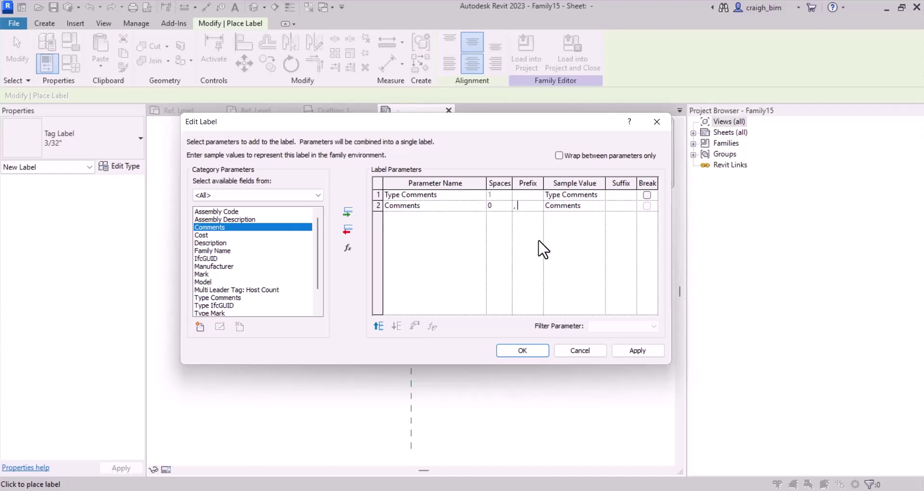
pyautogui.click(529, 351)
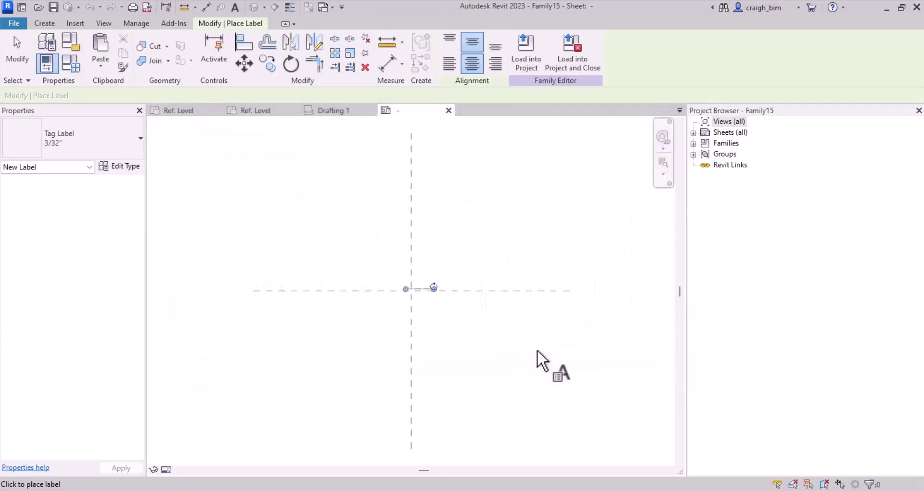
# Set the tag label's horizontal alignment to Left and move it just to the right of the reference planes' intersection.
pyautogui.scroll(3, 439, 293)
pyautogui.click(440, 289)
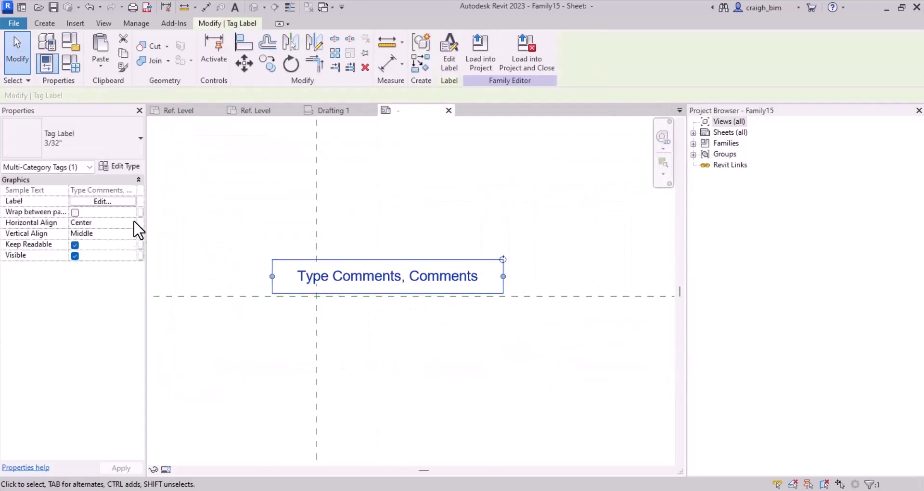
pyautogui.click(133, 223)
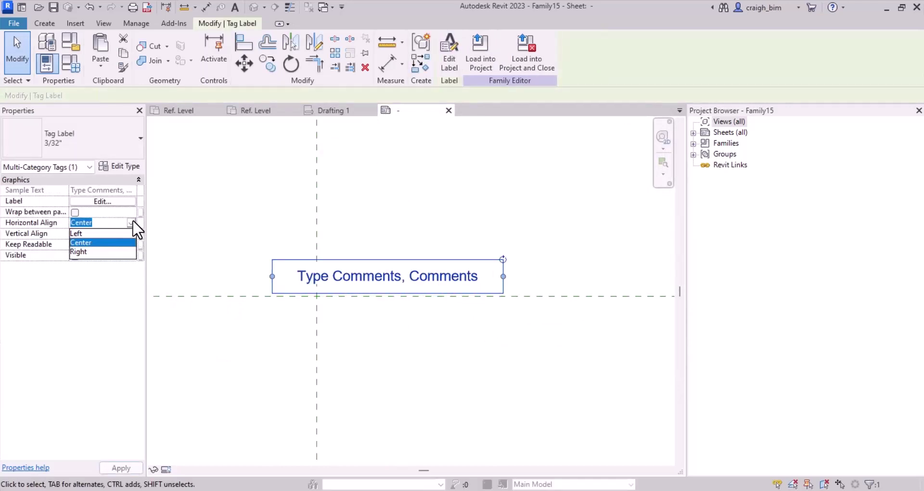
pyautogui.click(111, 234)
pyautogui.scroll(3, 304, 266)
pyautogui.moveTo(286, 254); pyautogui.dragTo(367, 291)
# Set the leader/border offset of the 3/32" tag label type to 1/64".
pyautogui.click(135, 167)
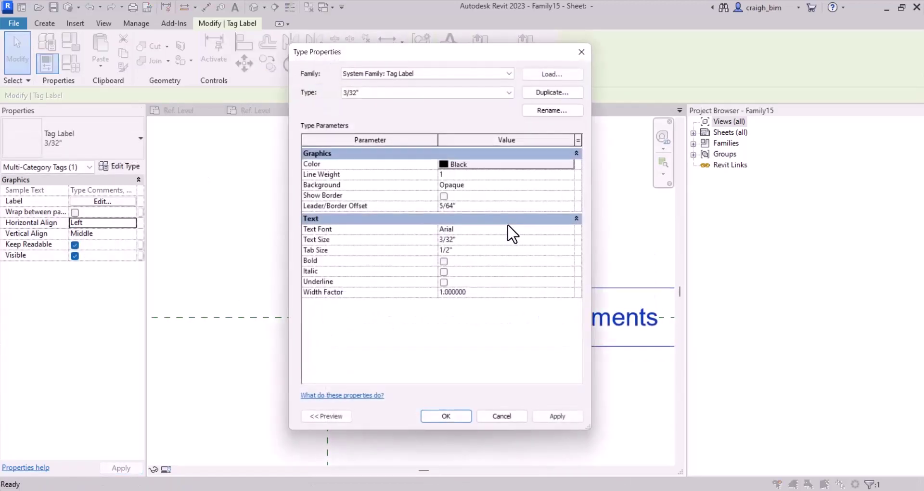
pyautogui.moveTo(449, 206); pyautogui.dragTo(415, 208)
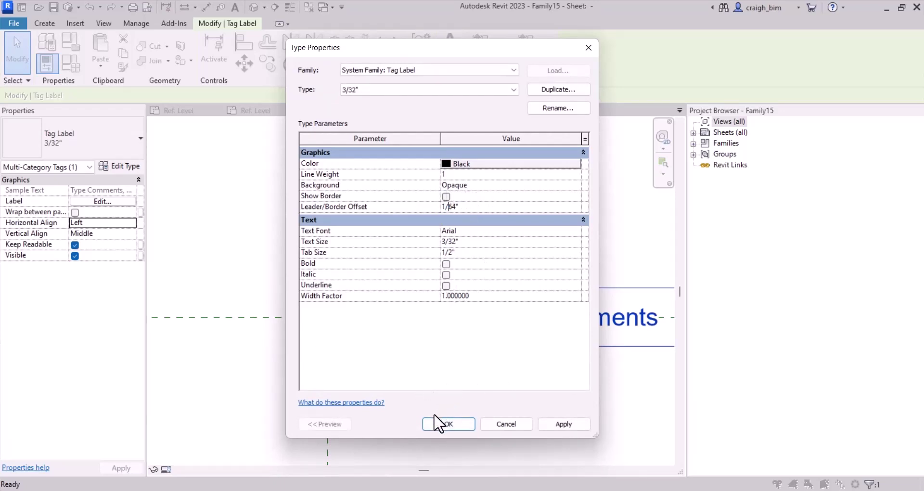
pyautogui.click(423, 424)
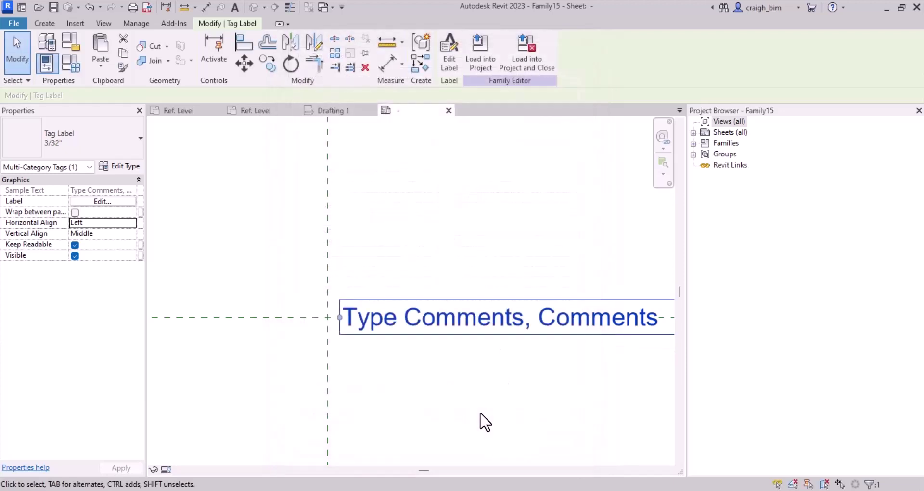
pyautogui.scroll(3, 353, 332)
pyautogui.click(353, 332)
pyautogui.scroll(2, 318, 299)
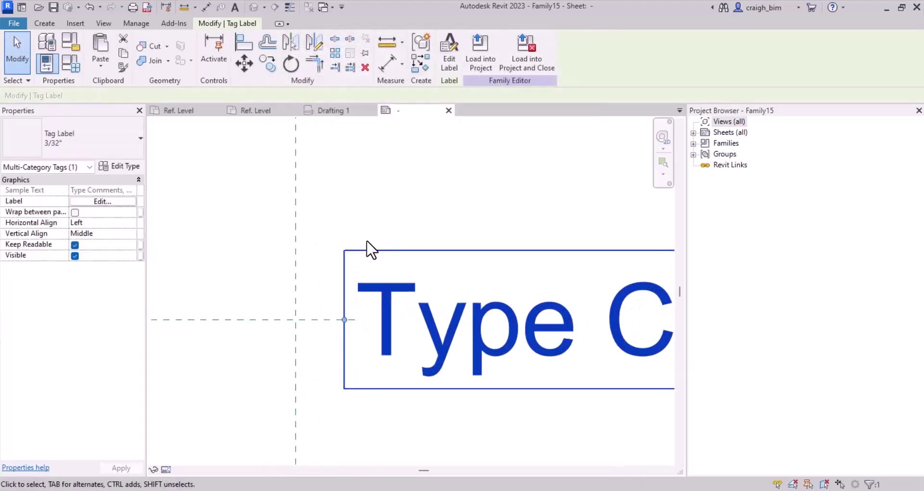
# Move the label's left edge onto the vertical reference plane and extend its text box farther right.
pyautogui.moveTo(367, 249); pyautogui.dragTo(319, 260)
pyautogui.press('Escape')
pyautogui.scroll(-4, 289, 277)
pyautogui.click(309, 291)
pyautogui.scroll(-2, 309, 289)
pyautogui.moveTo(485, 283); pyautogui.dragTo(539, 284)
pyautogui.click(530, 233)
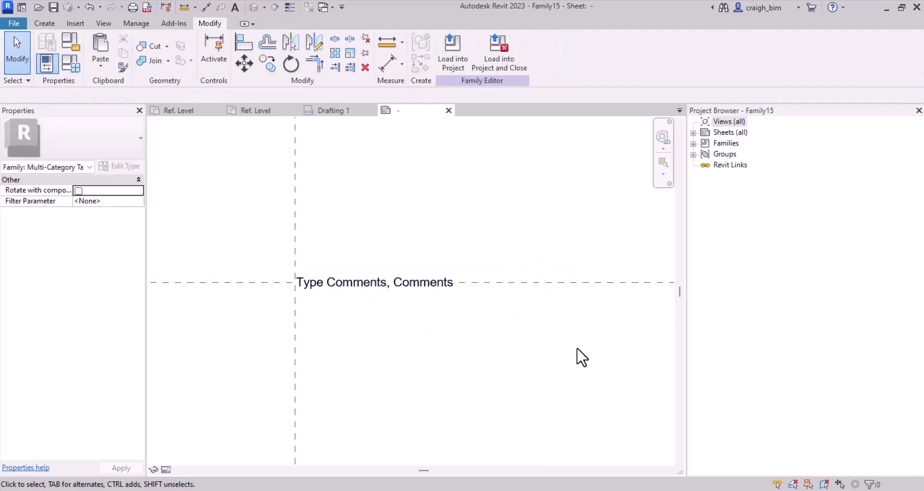
# Set the color of the 3/32" tag label type to the custom blue (0, 0, 255).
pyautogui.click(414, 290)
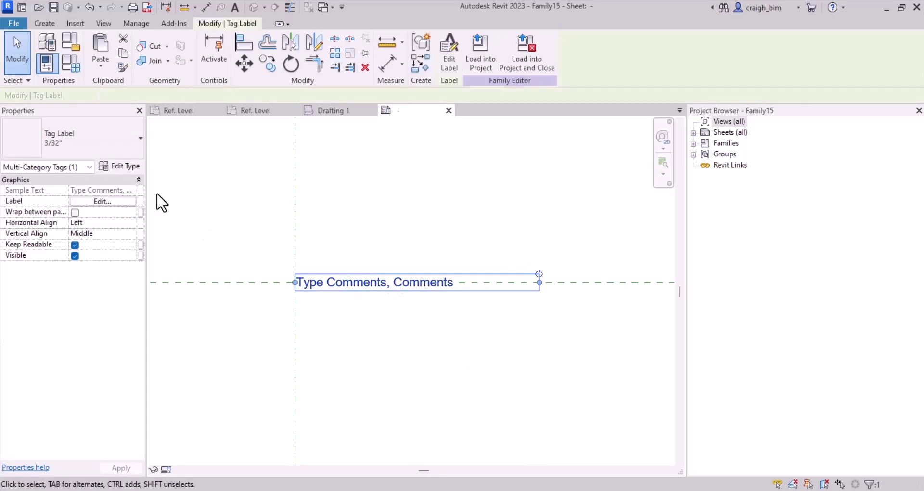
pyautogui.click(120, 167)
pyautogui.click(511, 166)
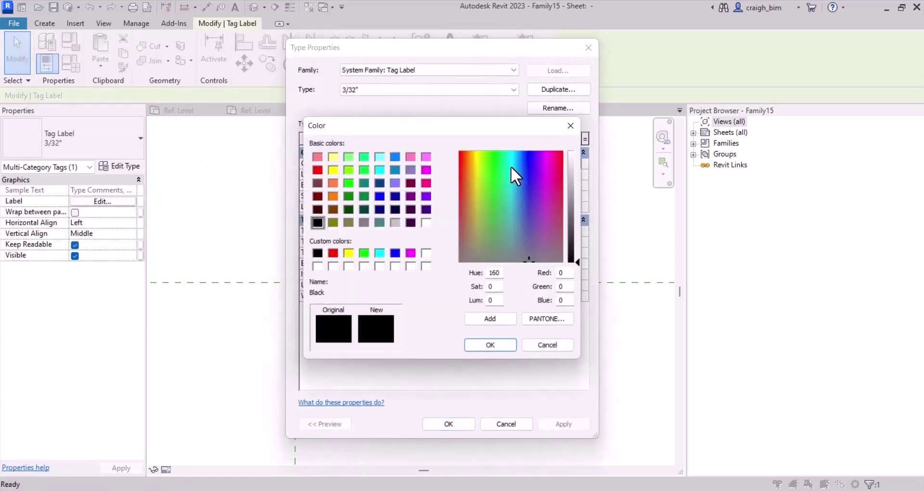
pyautogui.click(395, 253)
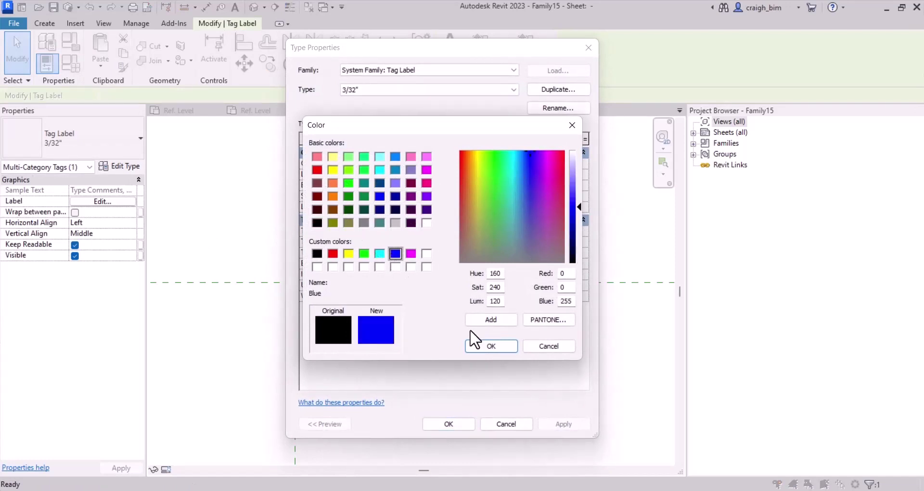
pyautogui.click(492, 346)
pyautogui.click(448, 424)
pyautogui.click(511, 406)
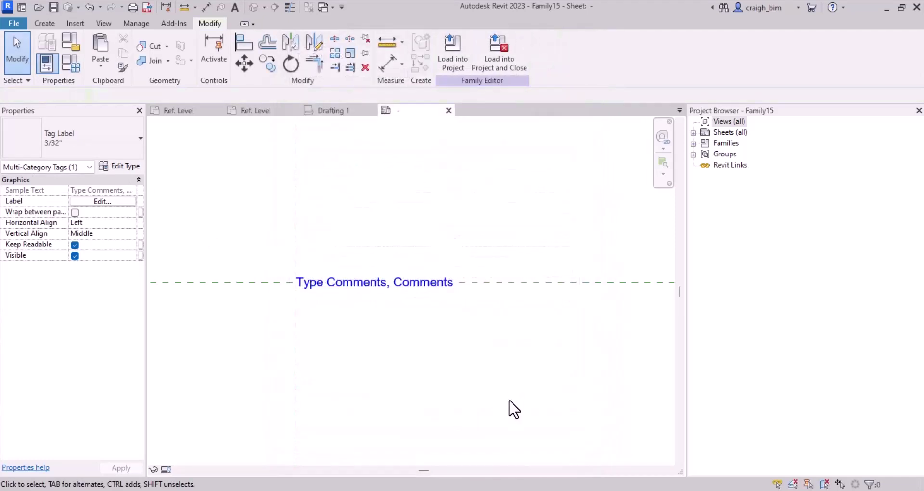
# Load the tag family into Project3, tag the glazing above the sill, and pull the tag out to its left.
pyautogui.click(465, 48)
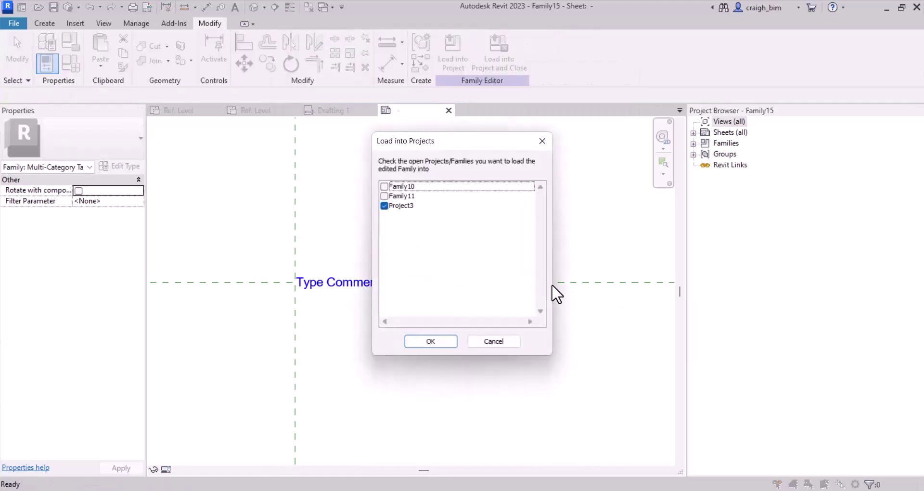
pyautogui.click(430, 342)
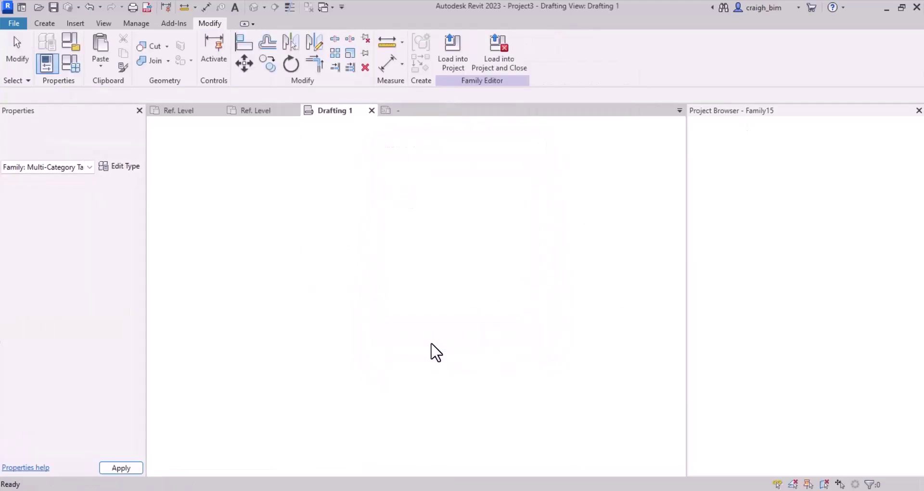
pyautogui.moveTo(310, 252); pyautogui.dragTo(460, 287, button='middle')
pyautogui.click(439, 255)
pyautogui.press('Escape')
pyautogui.moveTo(434, 266); pyautogui.dragTo(319, 268)
# Give the tag type a filled arrow leader arrowhead and move the tag farther up and left of the glazing.
pyautogui.click(125, 166)
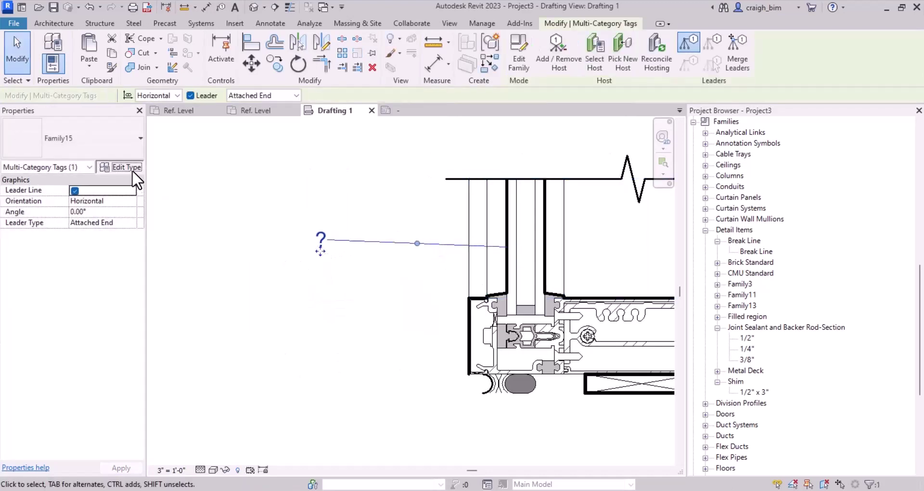
pyautogui.click(574, 163)
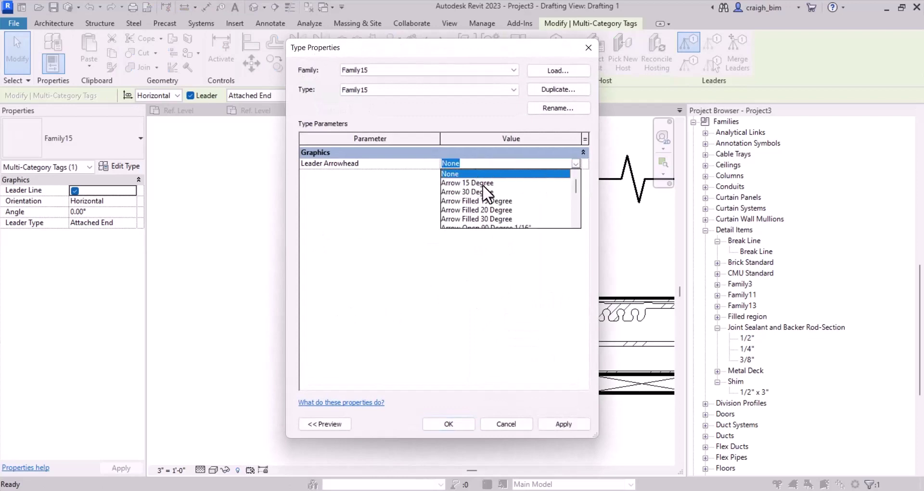
pyautogui.click(498, 219)
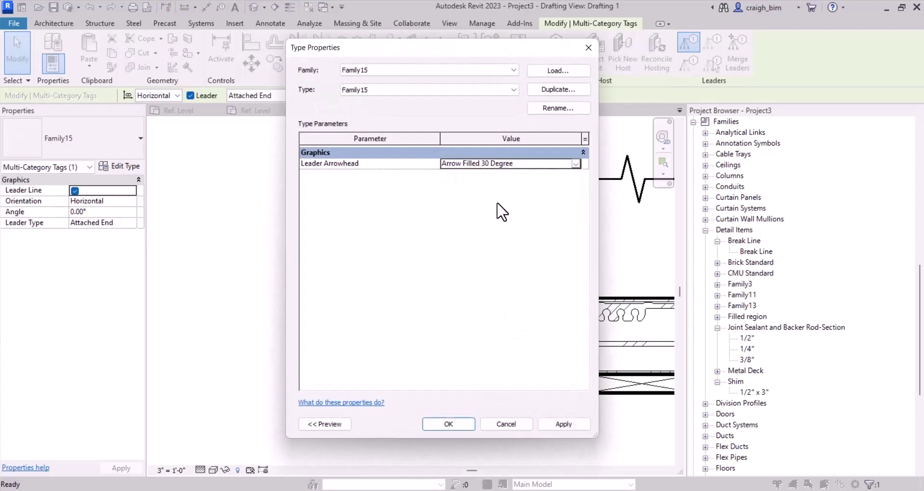
pyautogui.click(568, 164)
pyautogui.click(492, 202)
pyautogui.click(464, 425)
pyautogui.moveTo(320, 252); pyautogui.dragTo(230, 215)
pyautogui.scroll(-2, 303, 296)
pyautogui.click(376, 370)
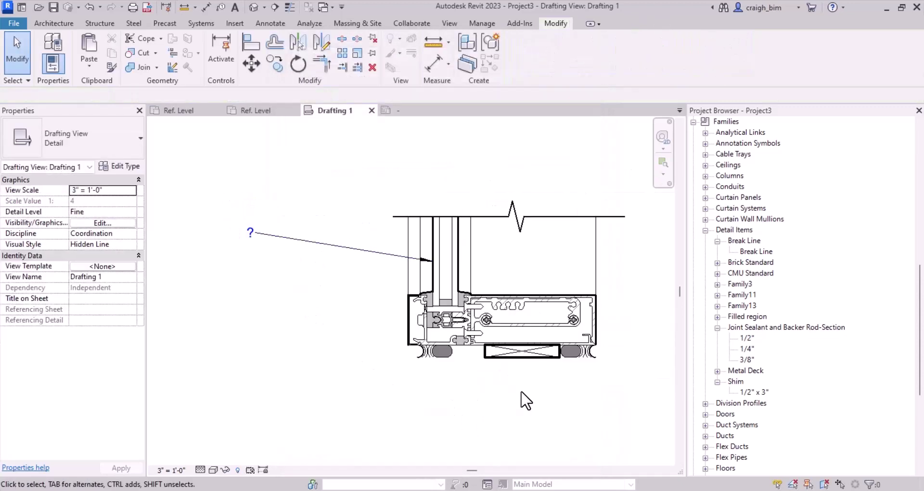
# Place two similar vertical glazing components, each about 4 1/4" long, side by side left of the sill detail.
pyautogui.moveTo(527, 399); pyautogui.dragTo(502, 405, button='middle')
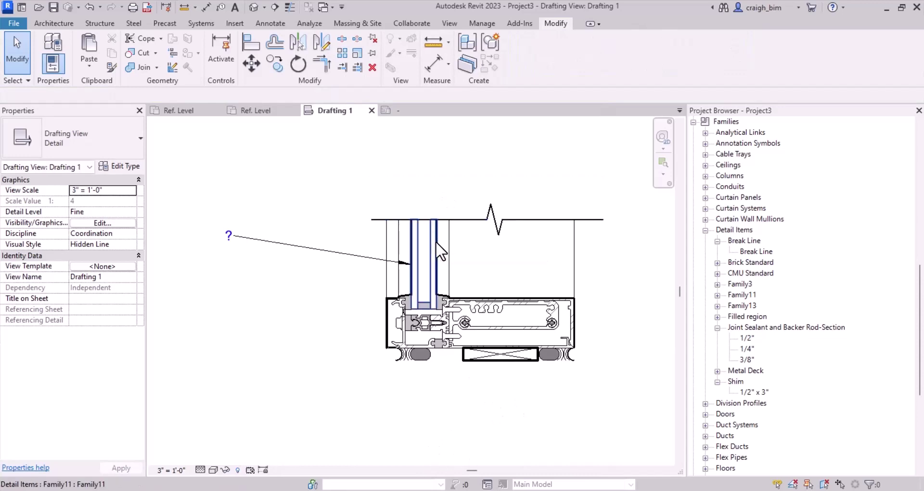
pyautogui.click(428, 255)
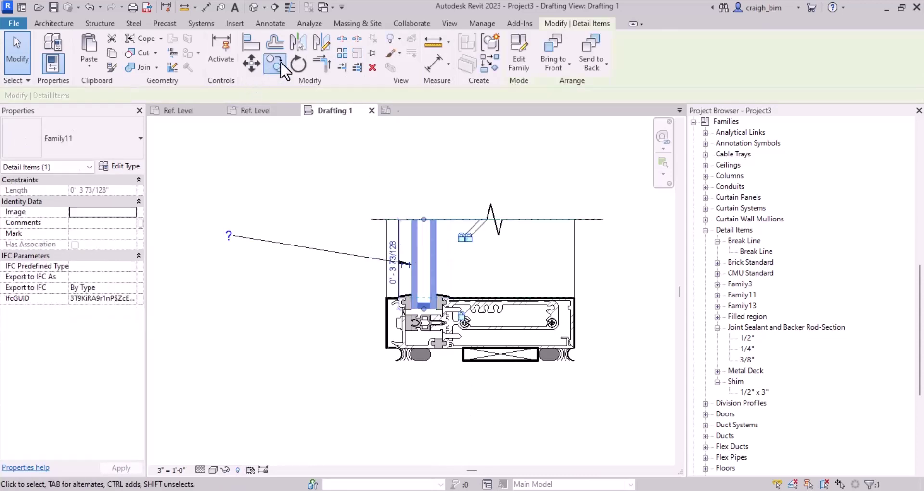
pyautogui.press('Escape')
pyautogui.click(440, 248)
pyautogui.press('c')
pyautogui.press('s')
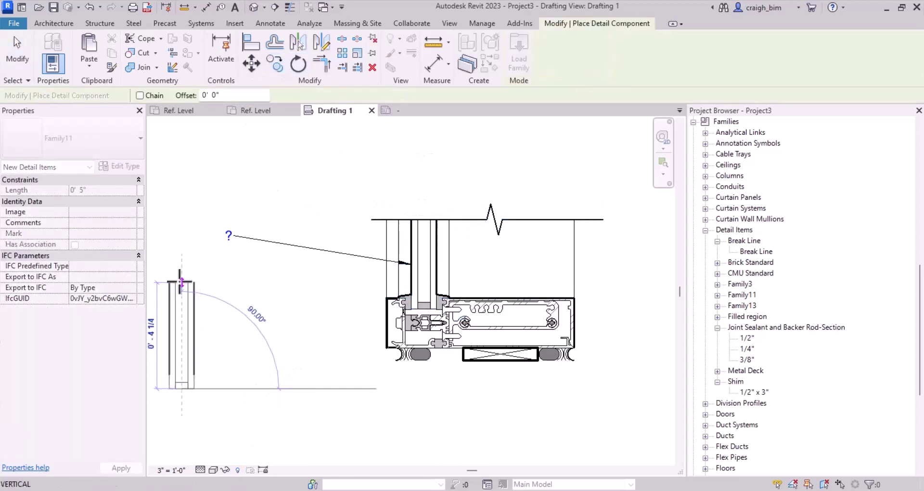
pyautogui.click(183, 282)
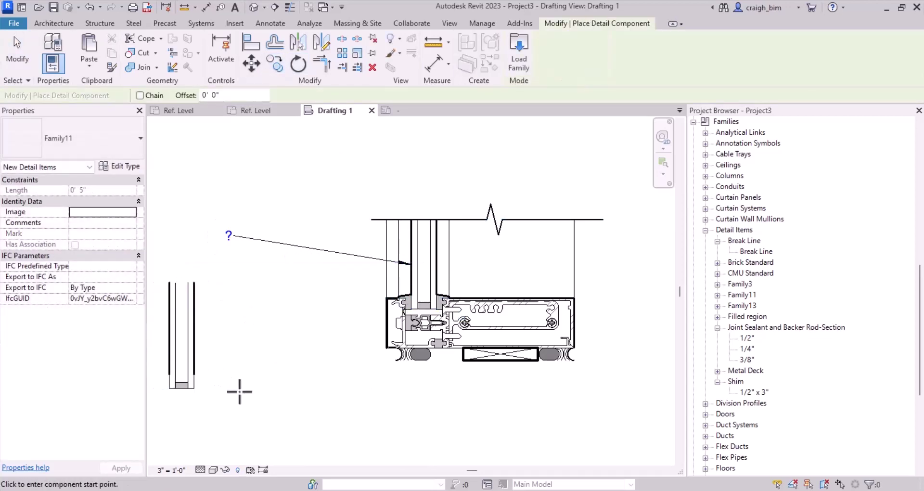
pyautogui.click(240, 389)
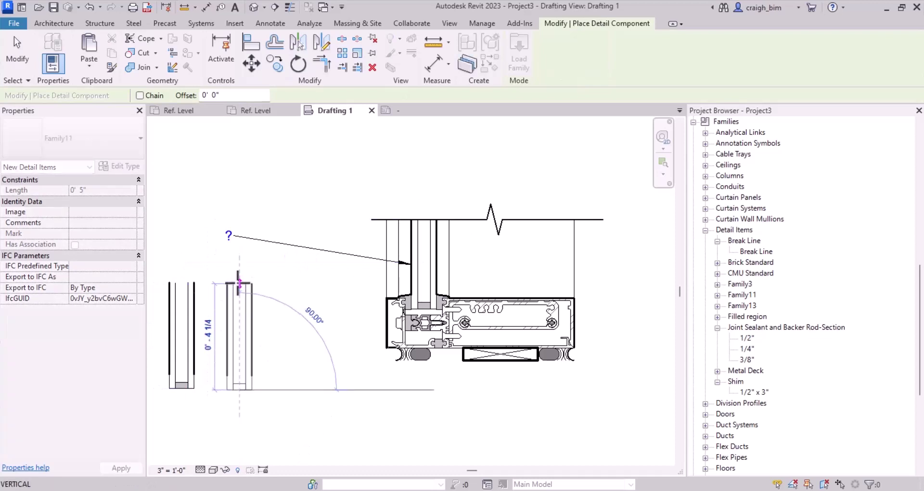
pyautogui.click(240, 282)
pyautogui.press('Escape')
pyautogui.press('Escape')
# Tag both loose glazing components, with one tag on the outer side of each.
pyautogui.moveTo(353, 421); pyautogui.dragTo(446, 402, button='middle')
pyautogui.press('t')
pyautogui.press('g')
pyautogui.click(340, 317)
pyautogui.click(263, 311)
pyautogui.press('Escape')
pyautogui.moveTo(558, 402); pyautogui.dragTo(532, 390, button='middle')
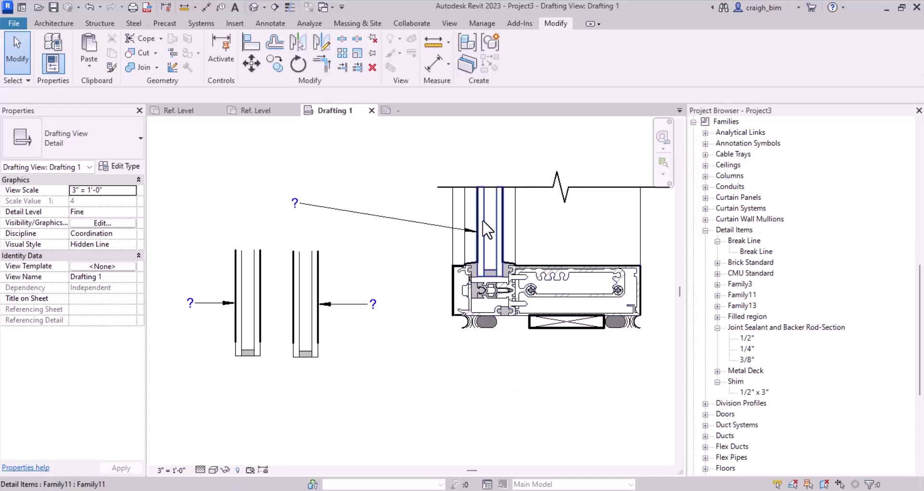
# Set the glazing component's Type Comments to GLAZING.
pyautogui.click(479, 243)
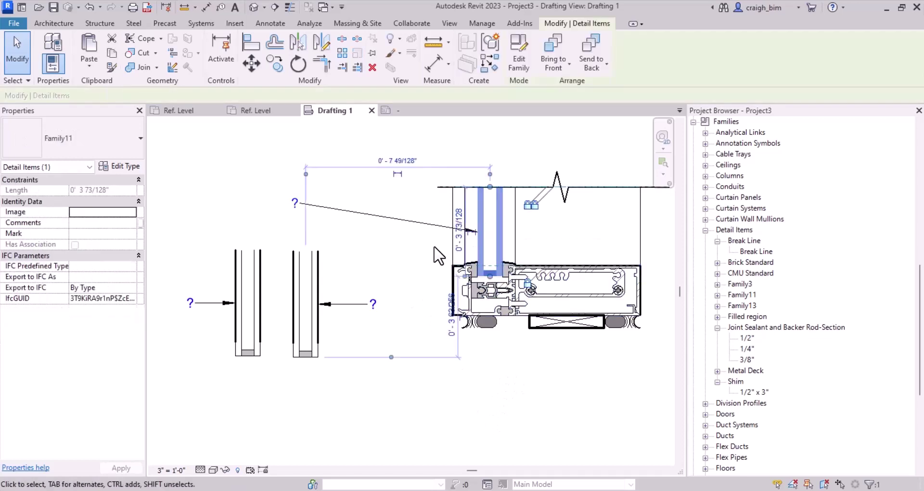
pyautogui.click(121, 166)
pyautogui.click(446, 231)
pyautogui.write('GLAZING')
pyautogui.press('Return')
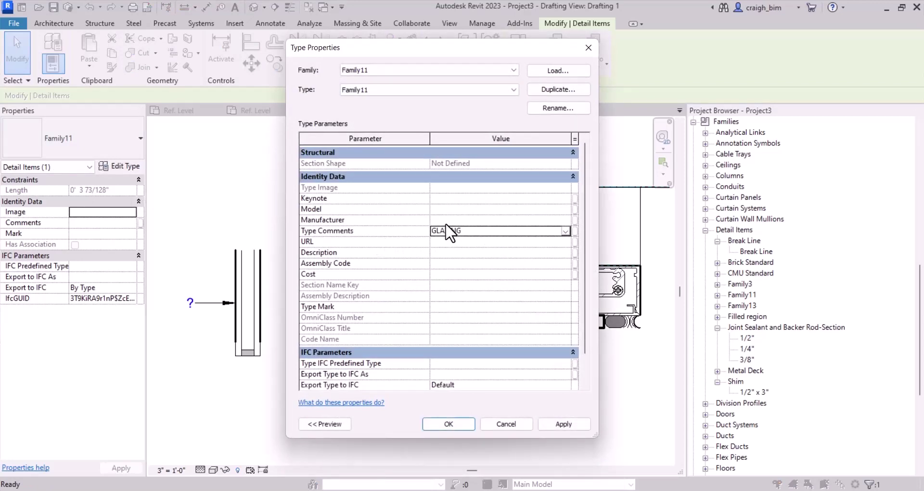
pyautogui.click(443, 421)
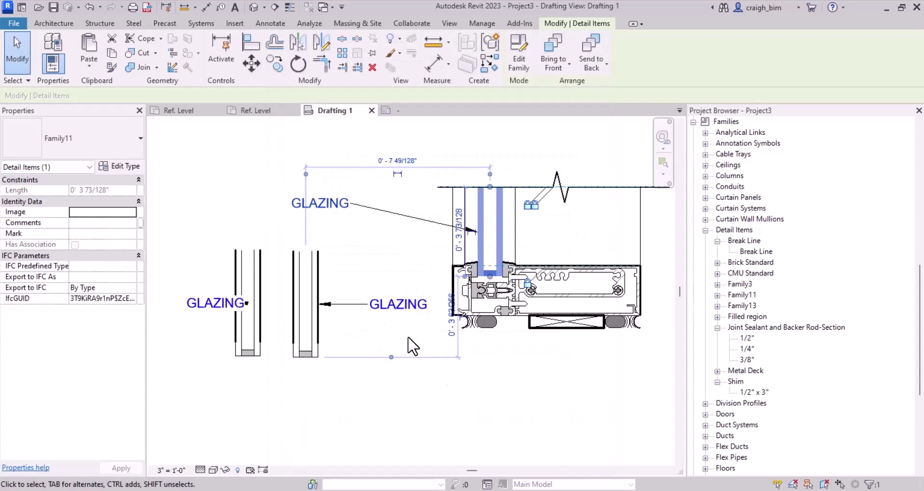
pyautogui.click(417, 351)
# Raise the sill glazing's tag and give its leader a horizontal shoulder, then move the leftmost glazing's tag down and clear of it.
pyautogui.click(320, 210)
pyautogui.moveTo(320, 210); pyautogui.dragTo(294, 190)
pyautogui.moveTo(389, 206); pyautogui.dragTo(363, 190)
pyautogui.click(377, 252)
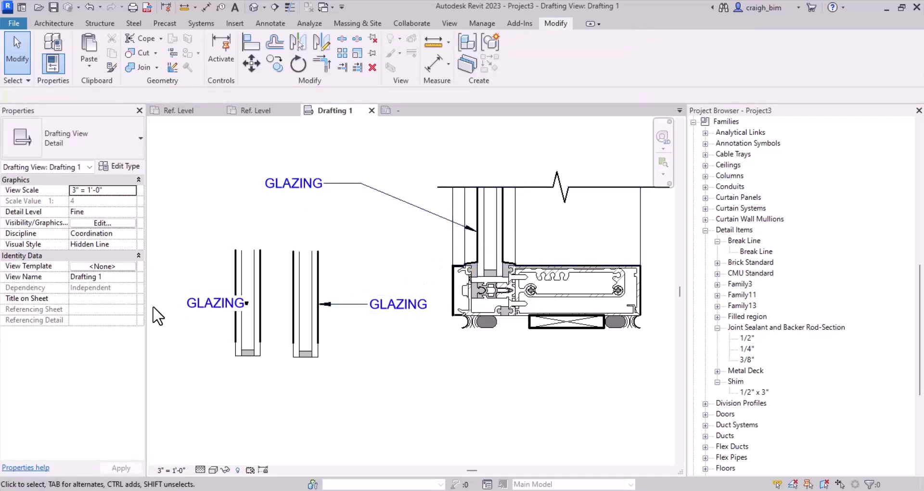
pyautogui.click(209, 314)
pyautogui.moveTo(209, 314); pyautogui.dragTo(158, 348)
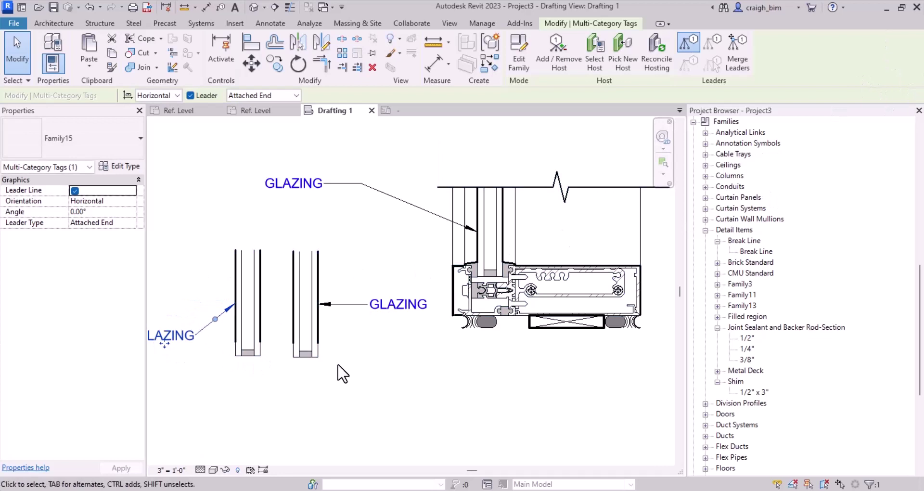
pyautogui.click(382, 371)
# Set the Comments of the right-hand loose glazing component to Type 2.
pyautogui.click(310, 351)
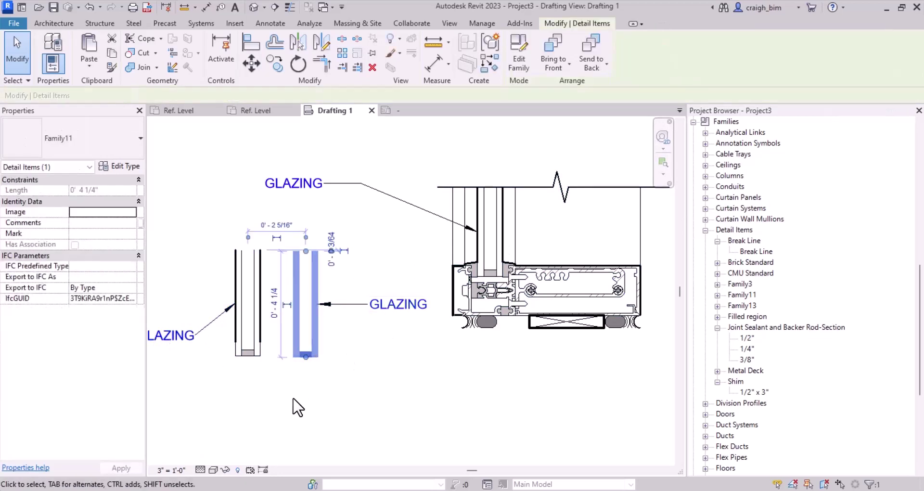
pyautogui.click(87, 224)
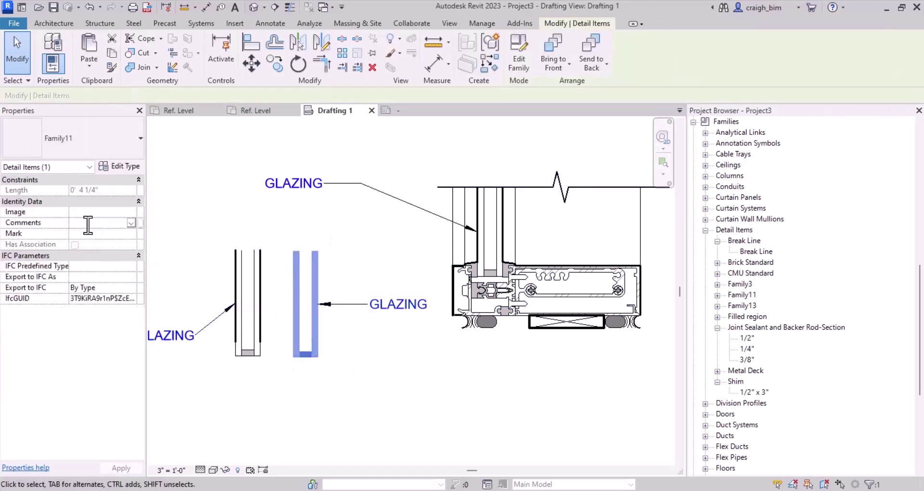
pyautogui.write('Type')
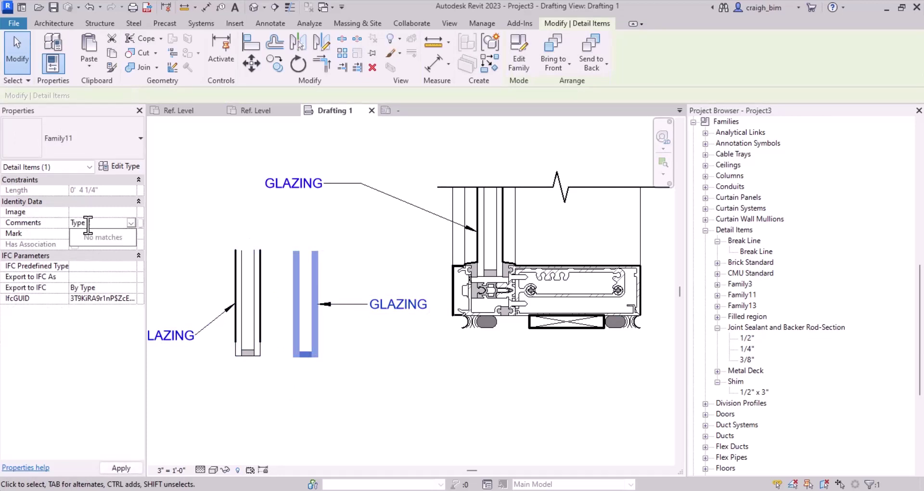
pyautogui.write(' 2')
pyautogui.press('Return')
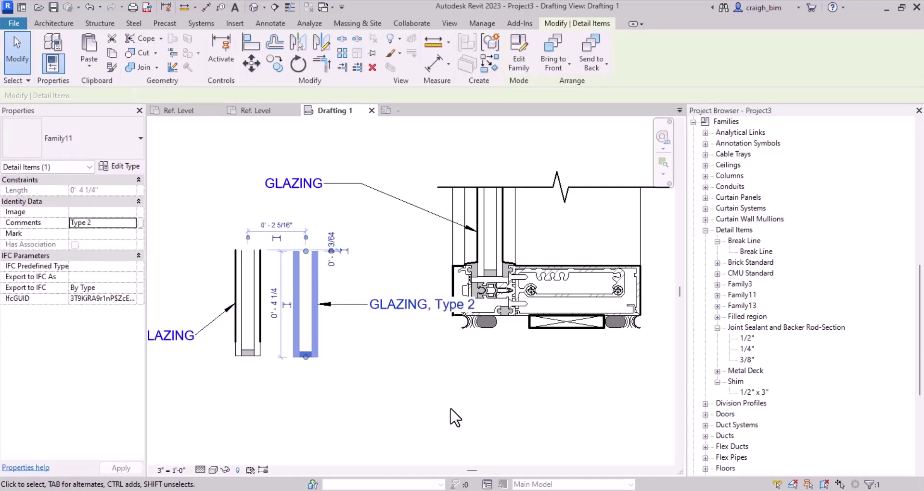
pyautogui.click(458, 414)
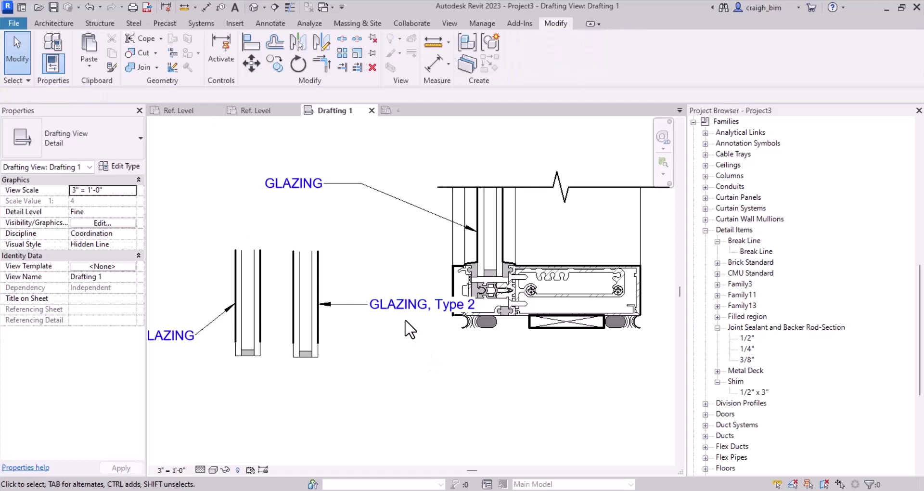
# Change that glazing component's Comments to uppercase, TYPE 2.
pyautogui.click(317, 313)
pyautogui.click(81, 224)
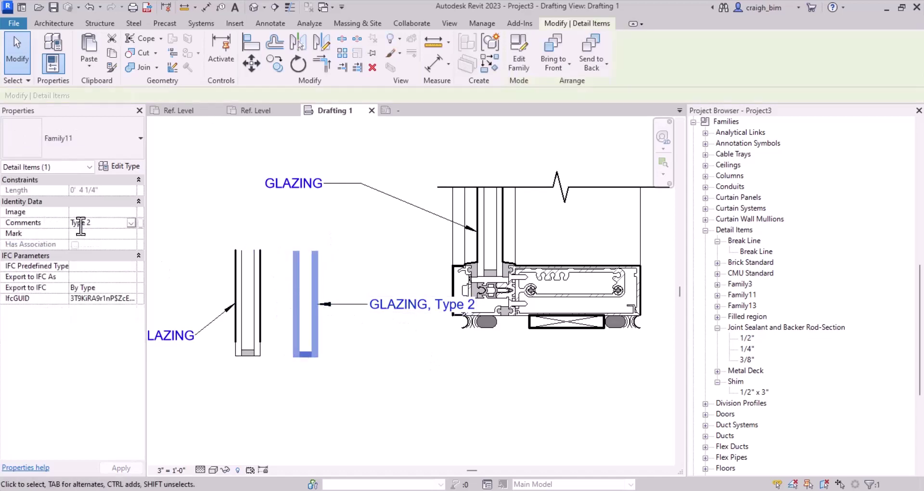
pyautogui.press('BackSpace')
pyautogui.press('BackSpace')
pyautogui.press('BackSpace')
pyautogui.press('BackSpace')
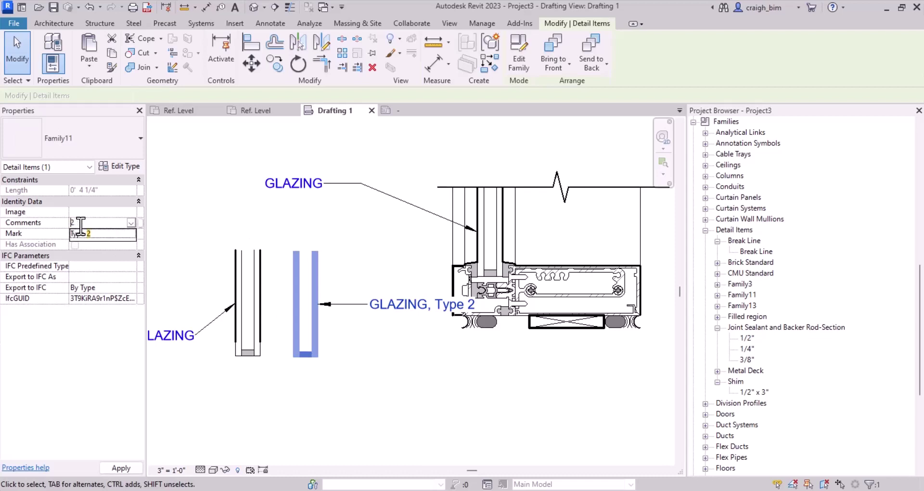
pyautogui.write('YPE')
pyautogui.press('Return')
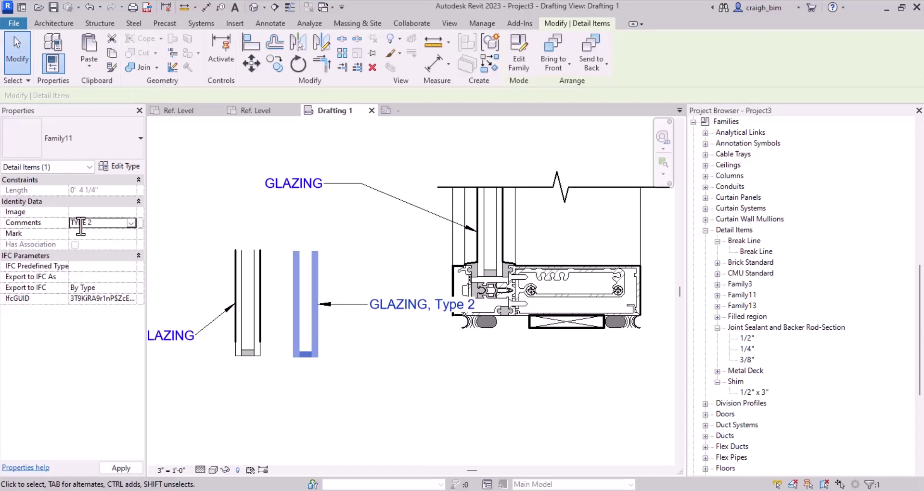
pyautogui.click(400, 368)
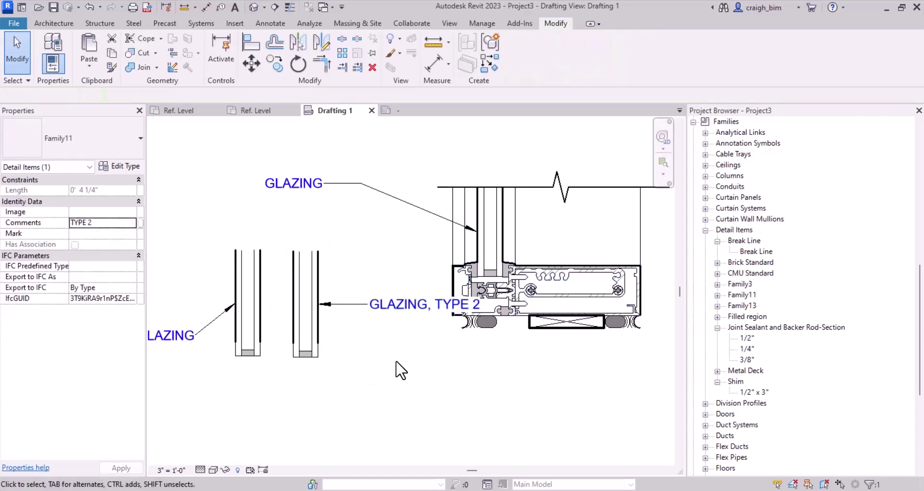
# Move the TYPE 2 tag below the loose glazing with a horizontal leader shoulder, and place the leftmost glazing's tag underneath it.
pyautogui.click(426, 312)
pyautogui.moveTo(426, 313); pyautogui.dragTo(409, 419)
pyautogui.moveTo(329, 386); pyautogui.dragTo(333, 412)
pyautogui.click(347, 420)
pyautogui.moveTo(348, 414); pyautogui.dragTo(398, 311, button='middle')
pyautogui.click(217, 233)
pyautogui.moveTo(215, 238); pyautogui.dragTo(433, 353)
# Set the Comments value to TYPE 3 through the leftmost glazing's tag, enlarging the parameter values dialog for editing.
pyautogui.click(436, 350)
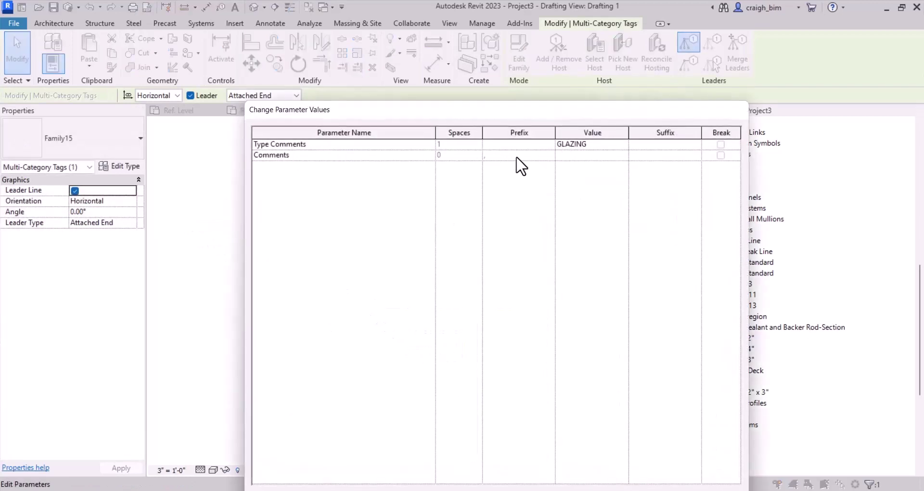
pyautogui.moveTo(247, 107); pyautogui.dragTo(132, 16)
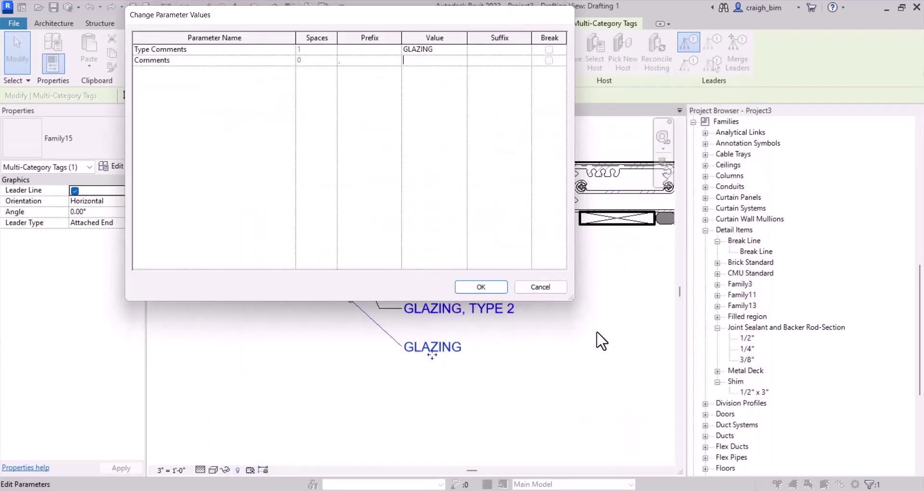
pyautogui.moveTo(572, 299); pyautogui.dragTo(781, 379)
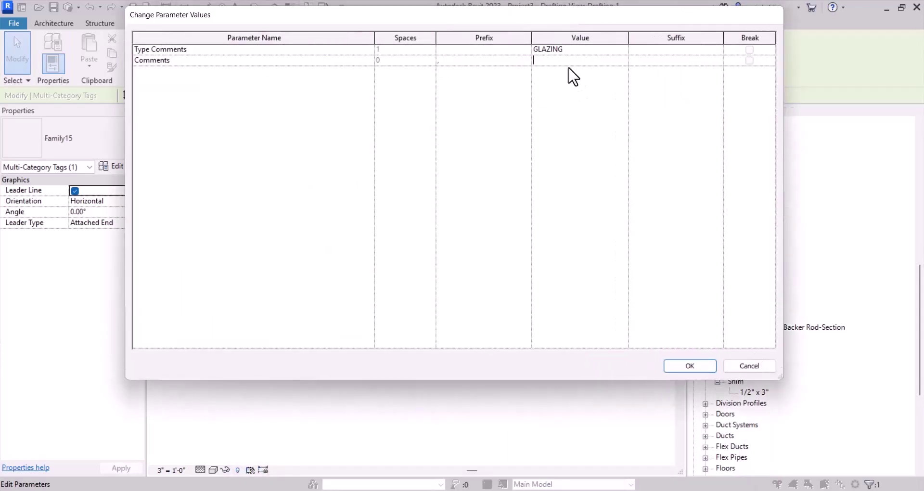
pyautogui.click(562, 59)
pyautogui.click(676, 367)
pyautogui.click(419, 394)
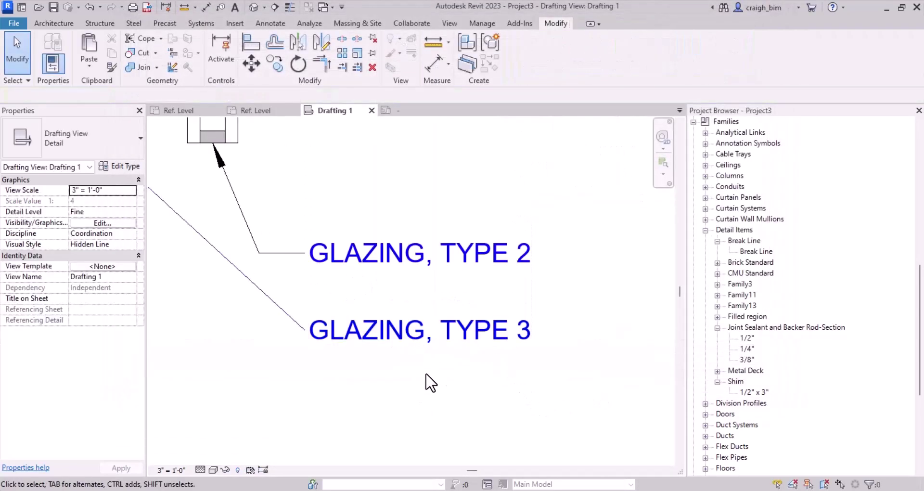
pyautogui.scroll(4, 422, 346)
pyautogui.scroll(-6, 491, 381)
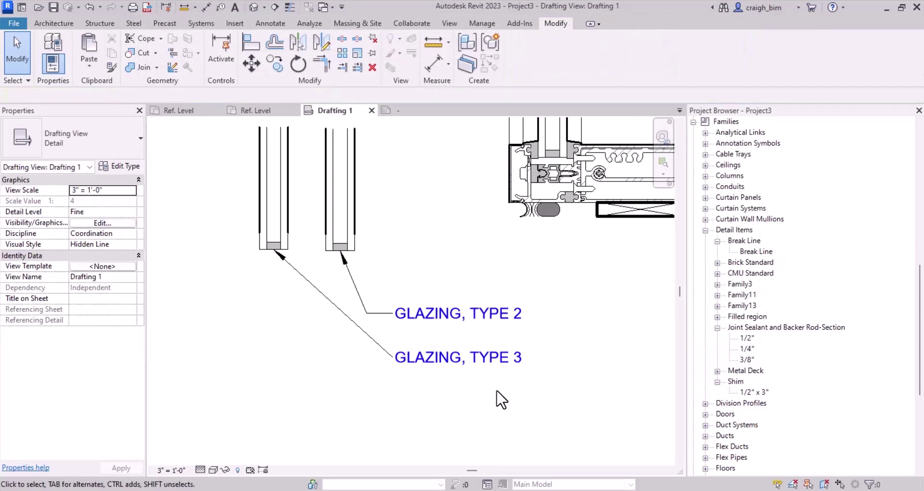
# Clear the Comments value through the TYPE 3 glazing tag.
pyautogui.click(500, 361)
pyautogui.click(499, 360)
pyautogui.click(571, 60)
pyautogui.press('Delete')
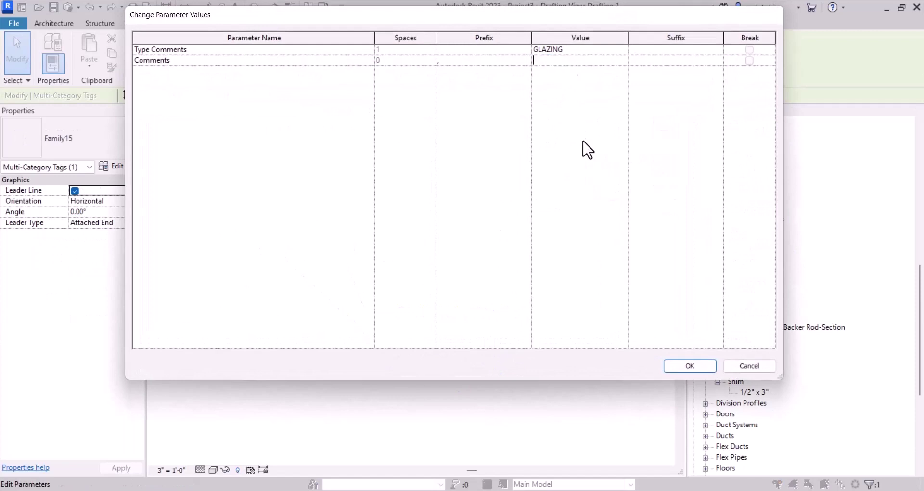
pyautogui.click(692, 365)
pyautogui.click(569, 424)
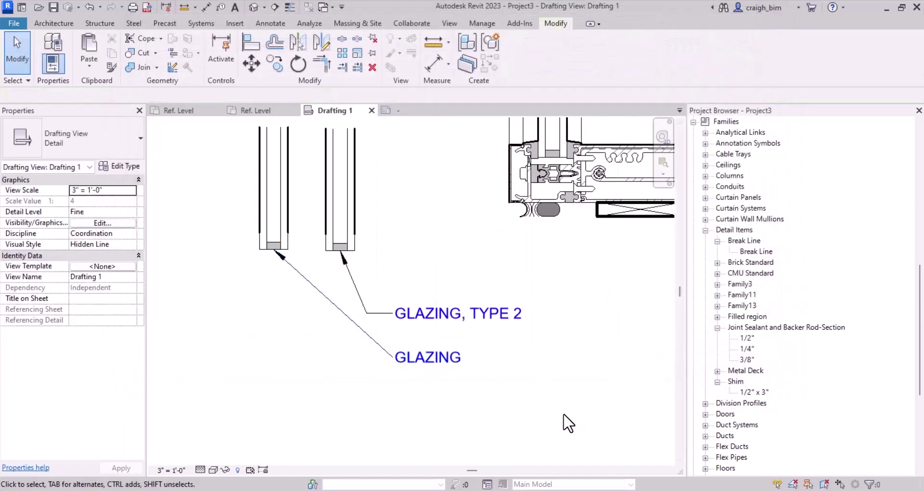
# Undo the clearing of the leftmost glazing's Comments value.
pyautogui.hotkey('ctrl', 'z')
pyautogui.scroll(-1, 571, 402)
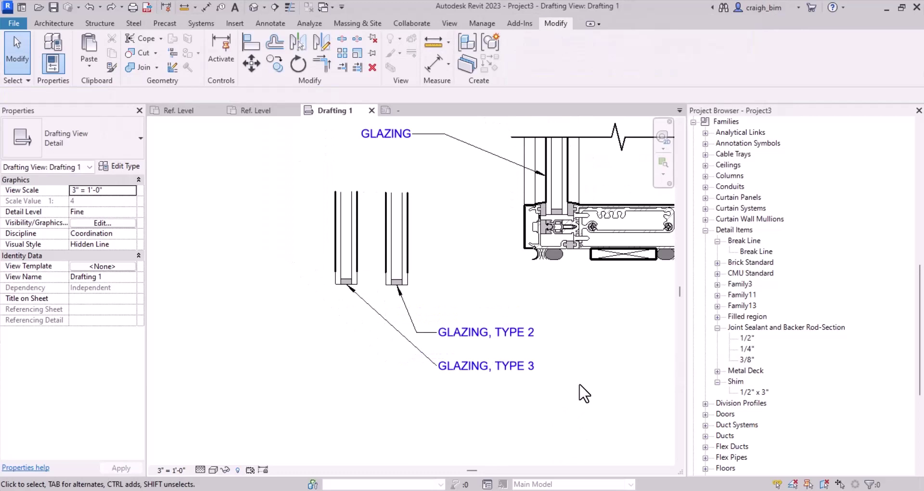
pyautogui.moveTo(580, 388); pyautogui.dragTo(483, 411, button='middle')
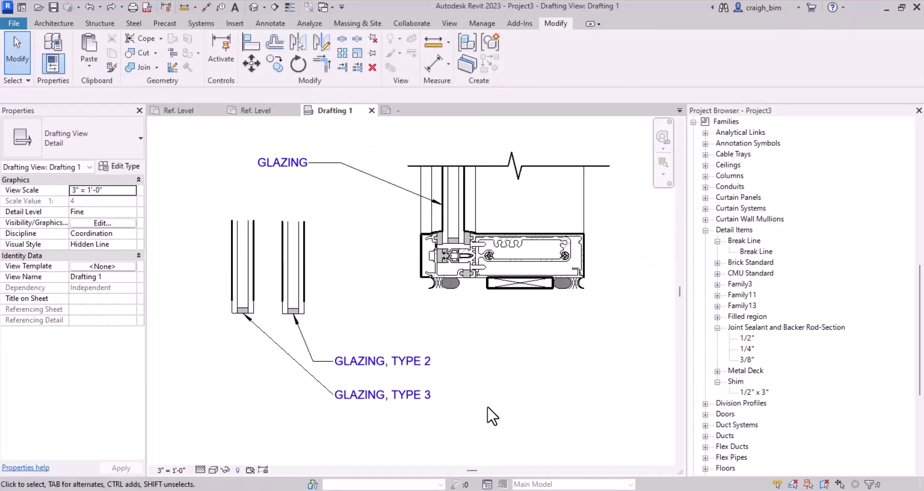